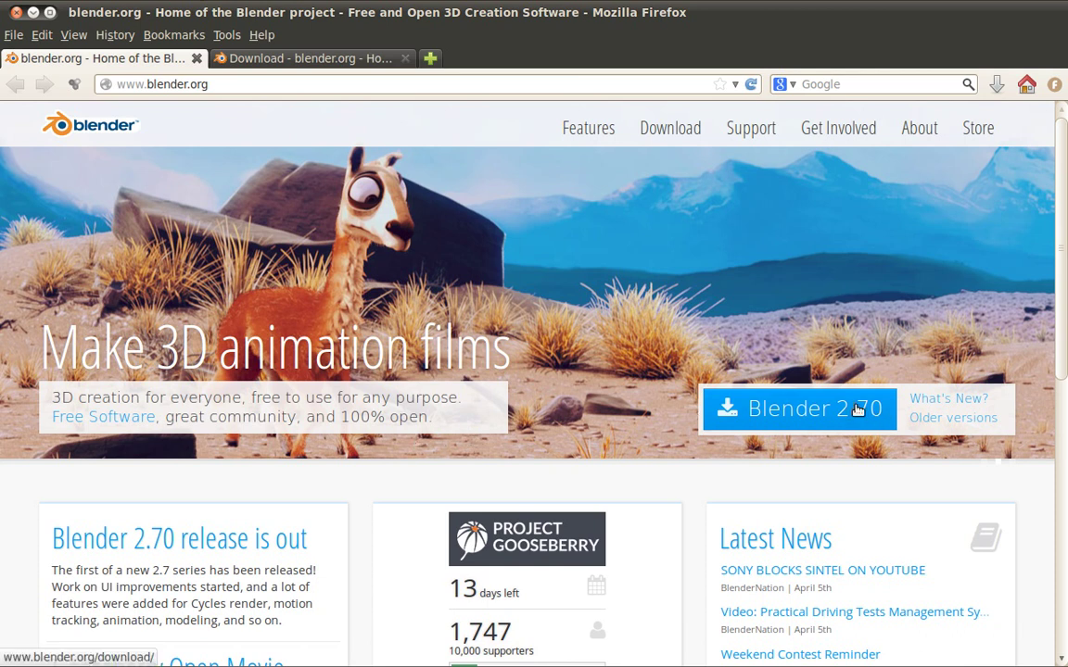
# Go to the Blender 2.70 download page and scroll to the Windows Installer and .ZIP packages.
pyautogui.click(376, 63)
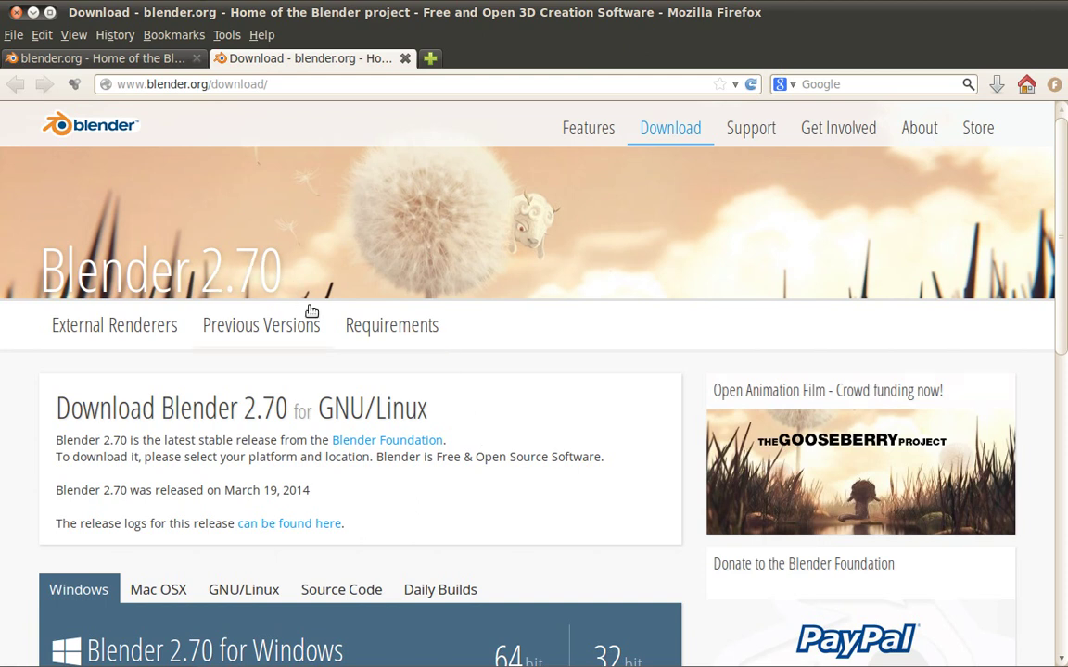
pyautogui.scroll(-5, 346, 415)
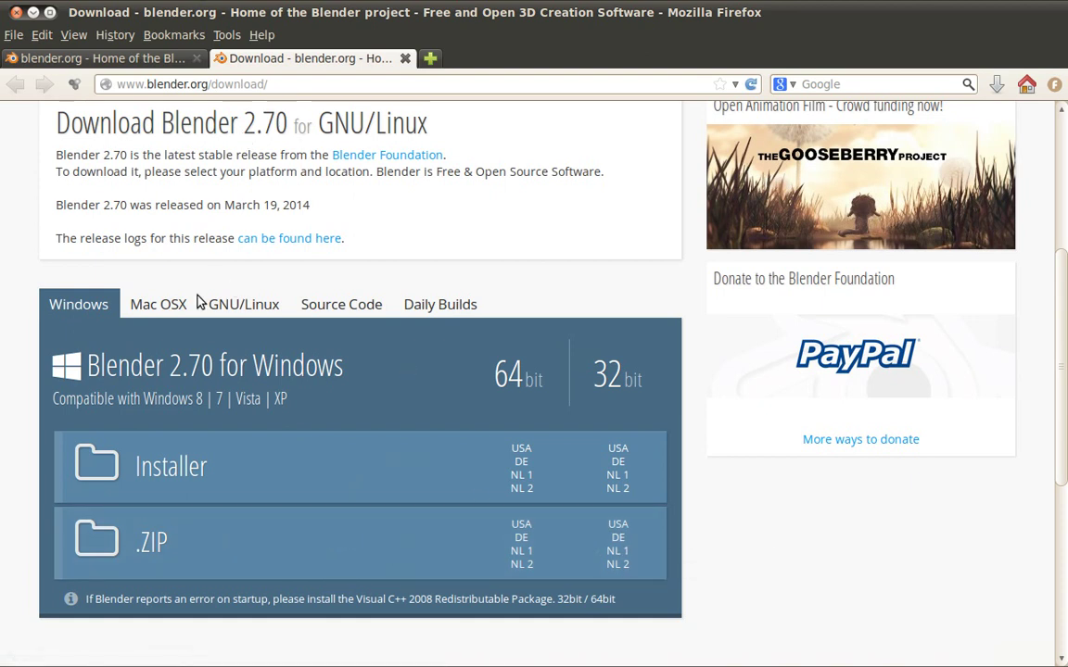
# Show the Mac OSX download options, then the GNU/Linux Tarball .bz2 options.
pyautogui.click(159, 304)
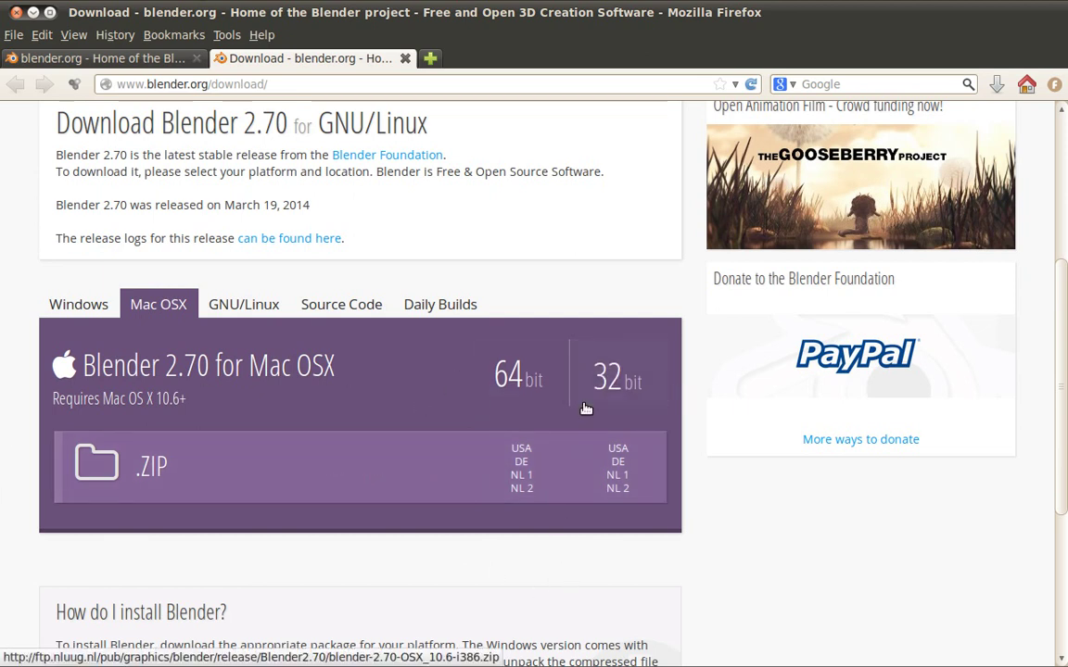
pyautogui.click(264, 306)
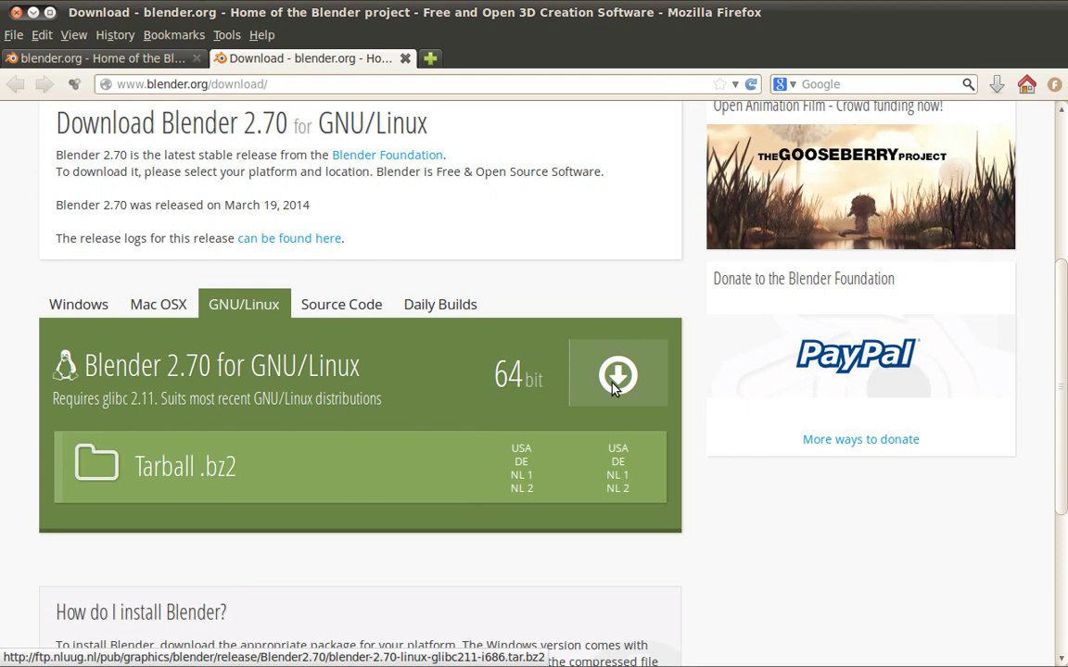
# Save the 64-bit Linux Blender 2.70 tarball to disk.
pyautogui.click(517, 378)
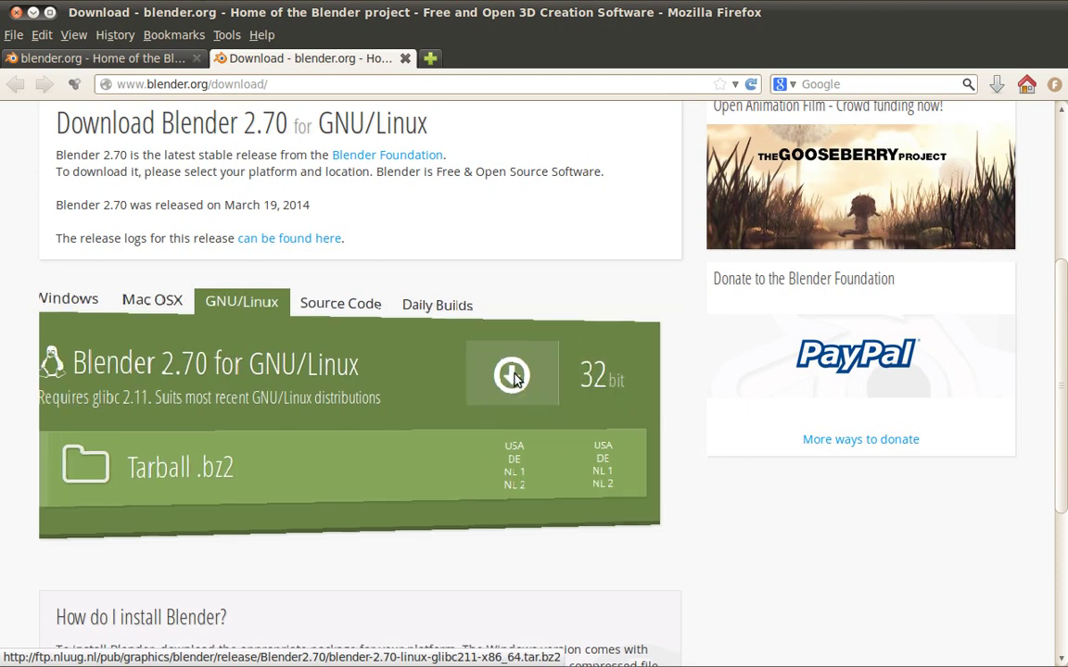
pyautogui.scroll(-2, 618, 482)
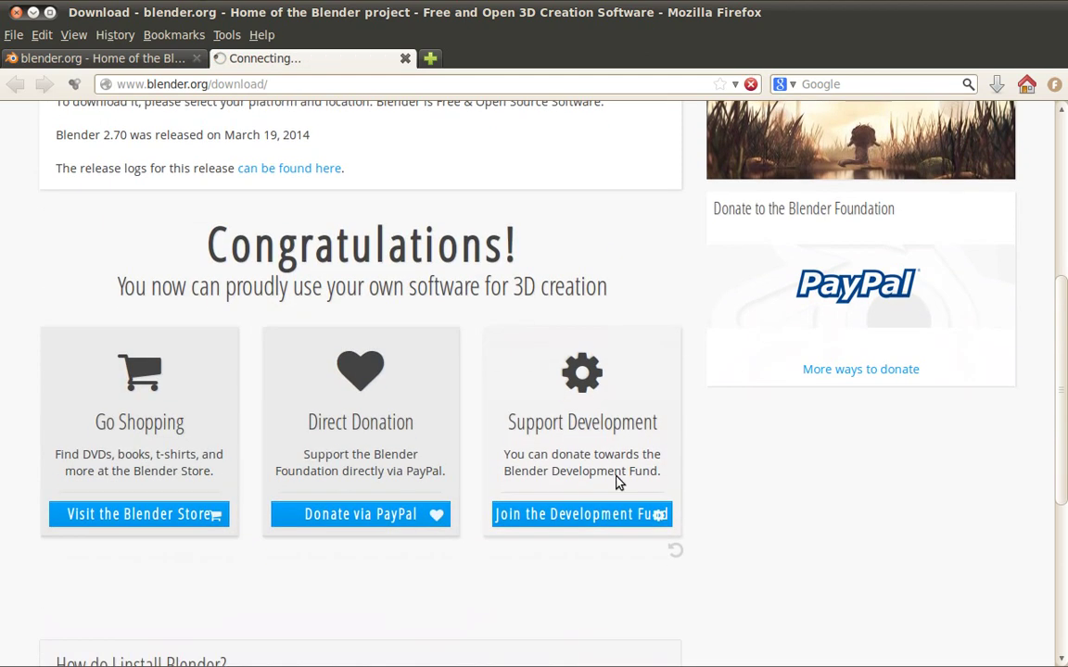
pyautogui.scroll(-2, 618, 482)
pyautogui.scroll(-1, 621, 487)
pyautogui.scroll(1, 626, 493)
pyautogui.scroll(5, 626, 493)
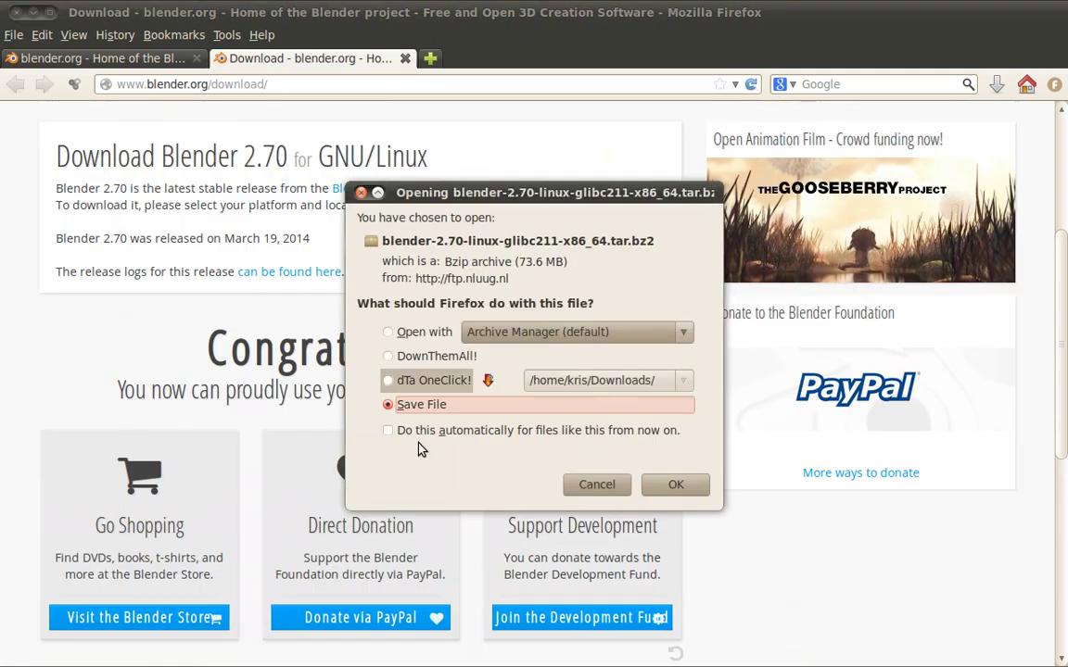
pyautogui.click(593, 485)
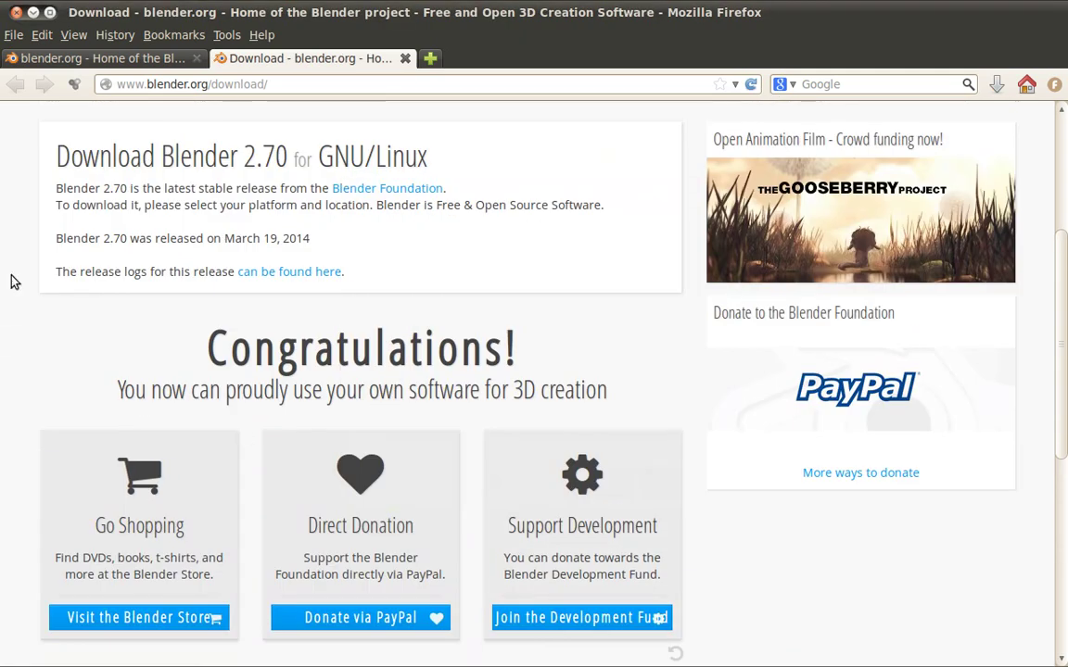
# Return to the blender.org home page, look it over, and minimize Firefox.
pyautogui.scroll(5, 263, 287)
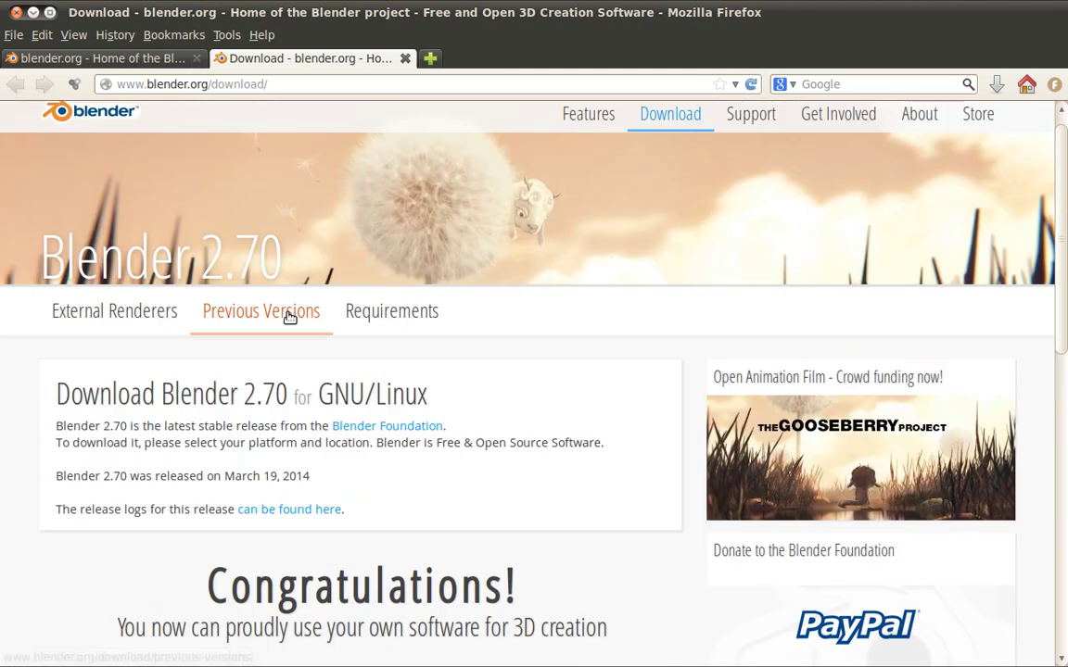
pyautogui.click(84, 58)
pyautogui.scroll(-1, 627, 338)
pyautogui.scroll(-6, 627, 339)
pyautogui.scroll(-5, 628, 338)
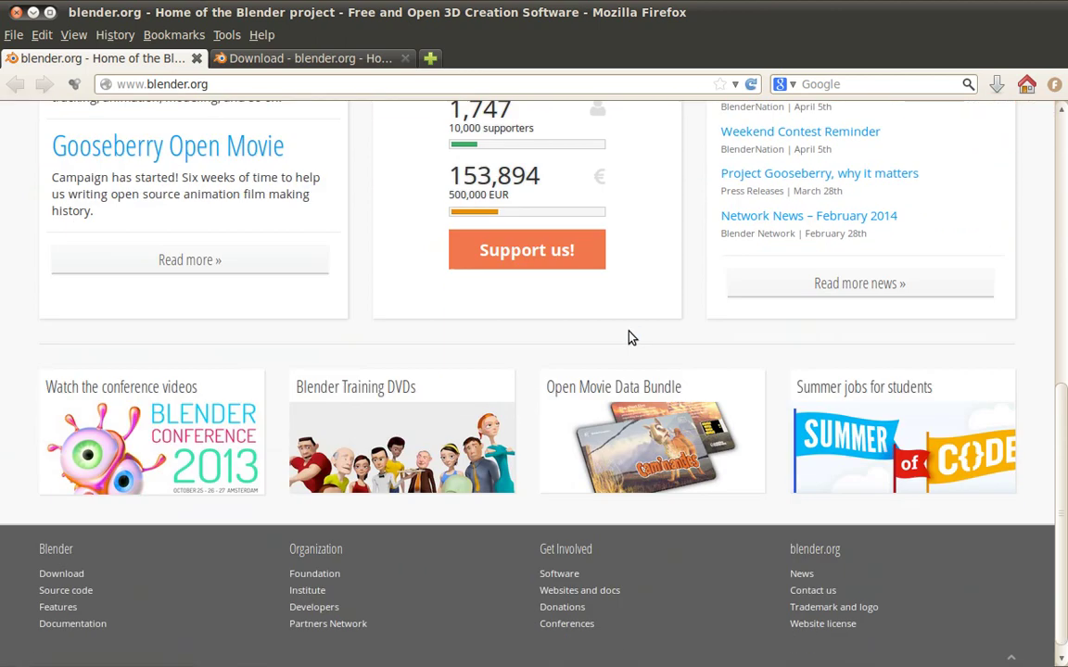
pyautogui.scroll(10, 631, 338)
pyautogui.scroll(-4, 216, 320)
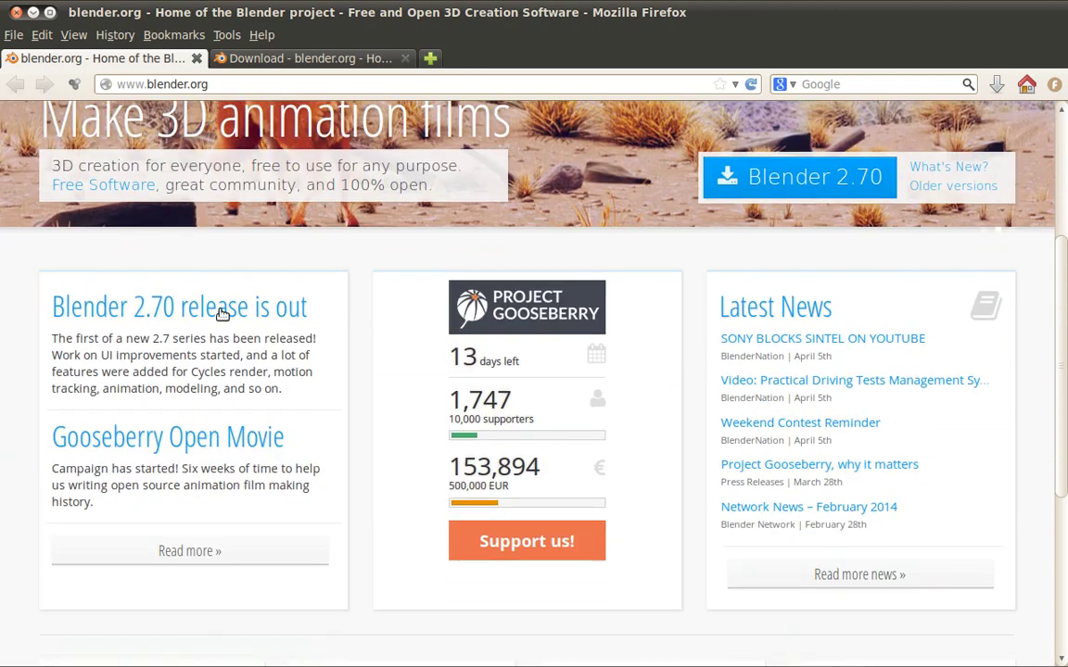
pyautogui.scroll(-6, 227, 334)
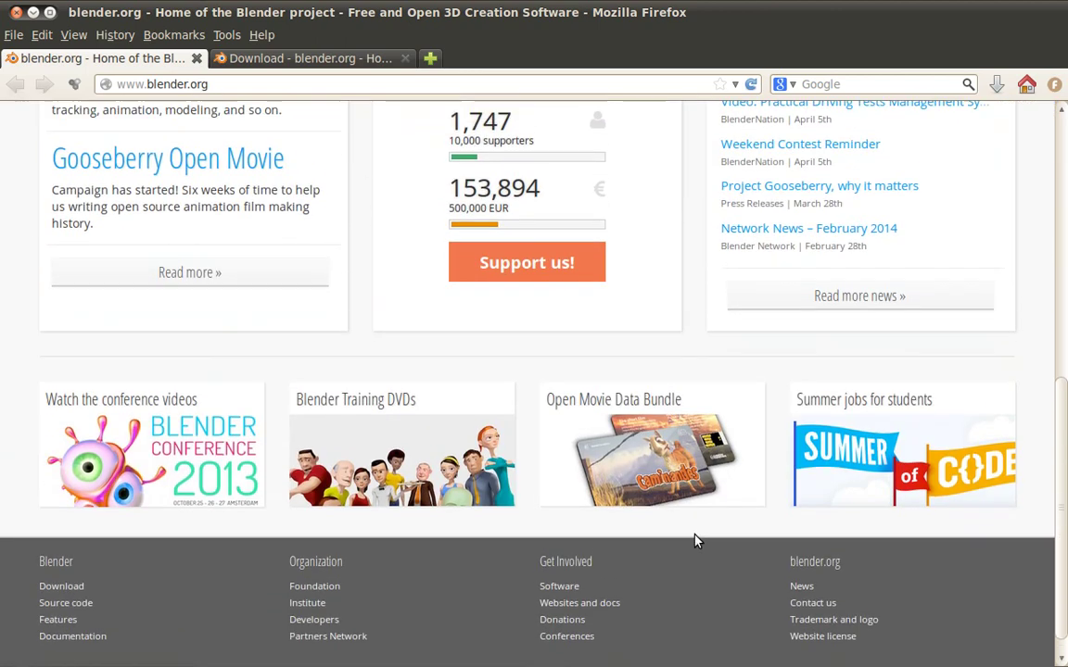
pyautogui.scroll(7, 626, 533)
pyautogui.scroll(2, 625, 519)
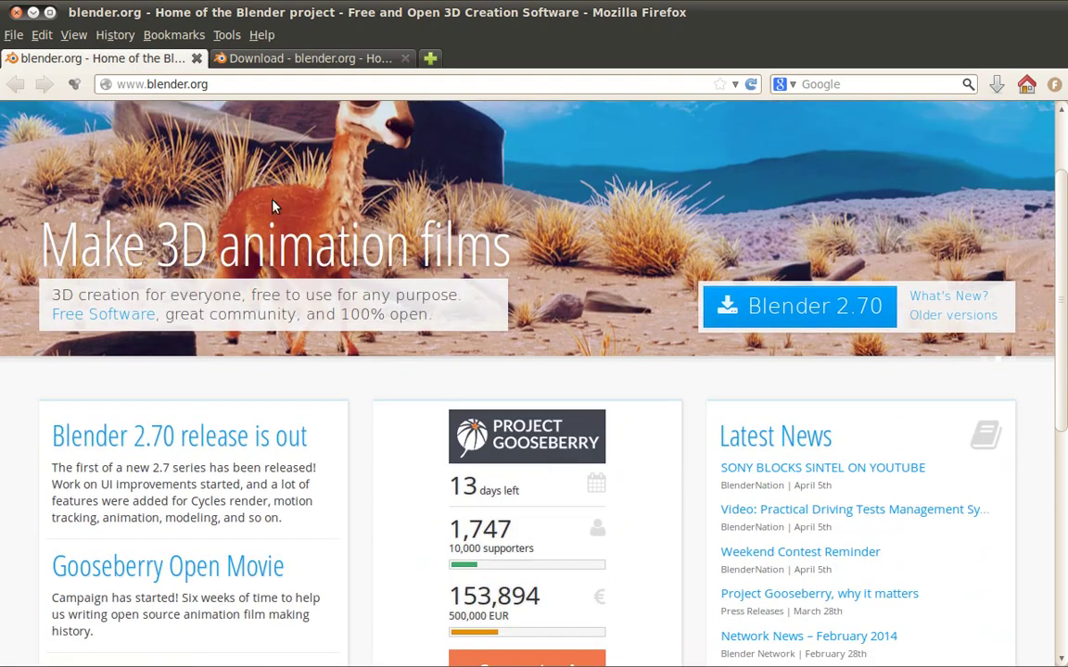
pyautogui.click(28, 12)
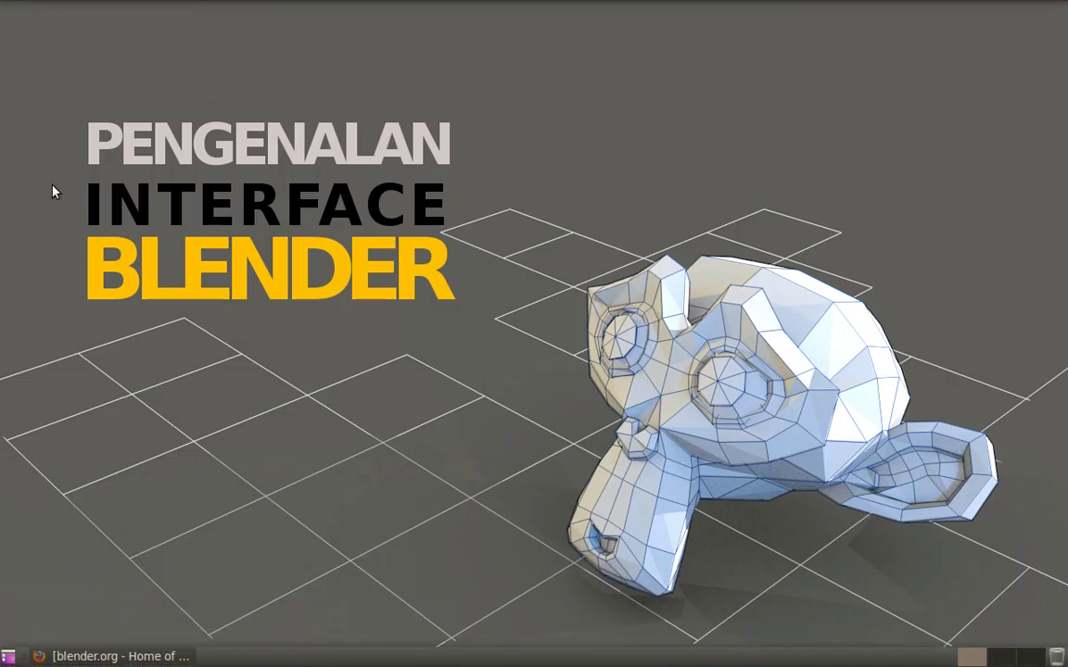
# Open the Home Folder from Places and show the Documents folder's three folders.
pyautogui.click(121, 8)
pyautogui.click(116, 34)
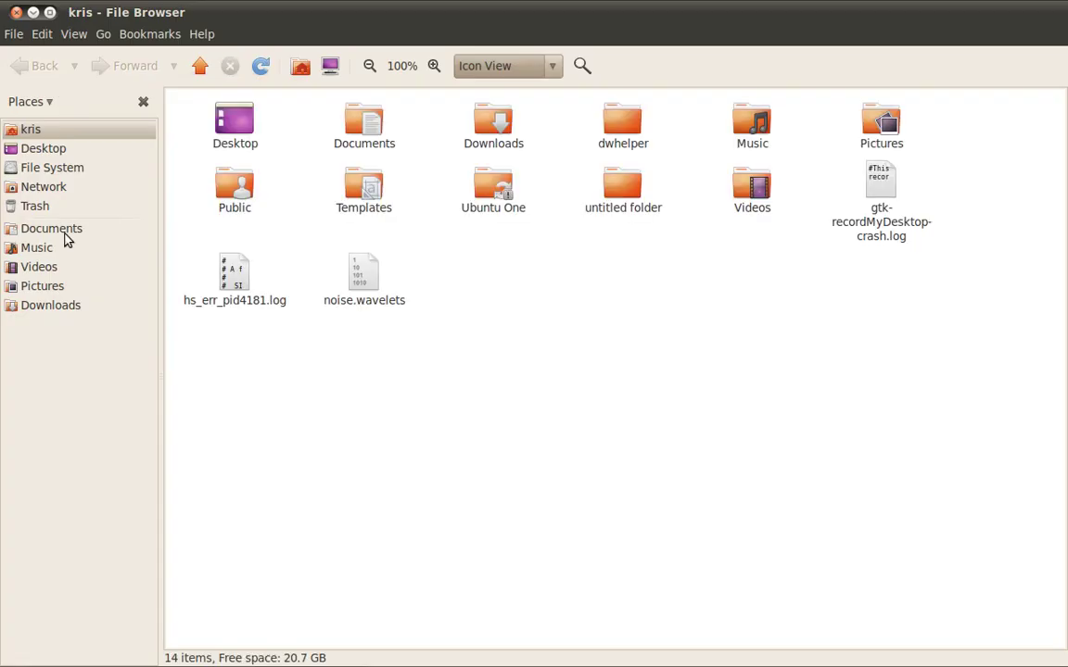
pyautogui.click(57, 229)
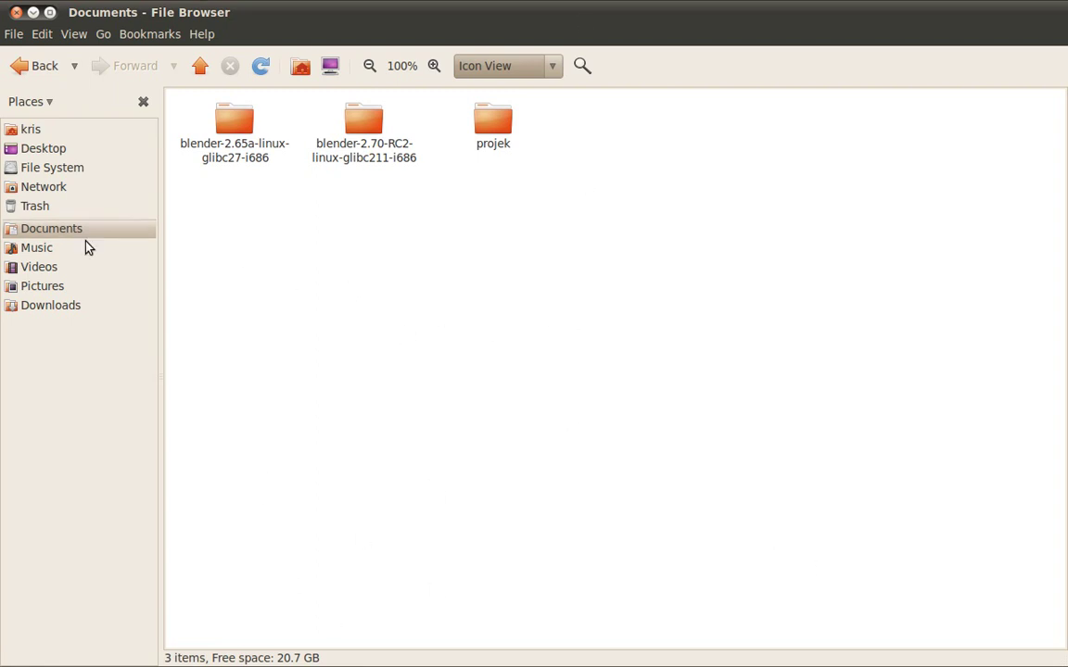
pyautogui.click(492, 138)
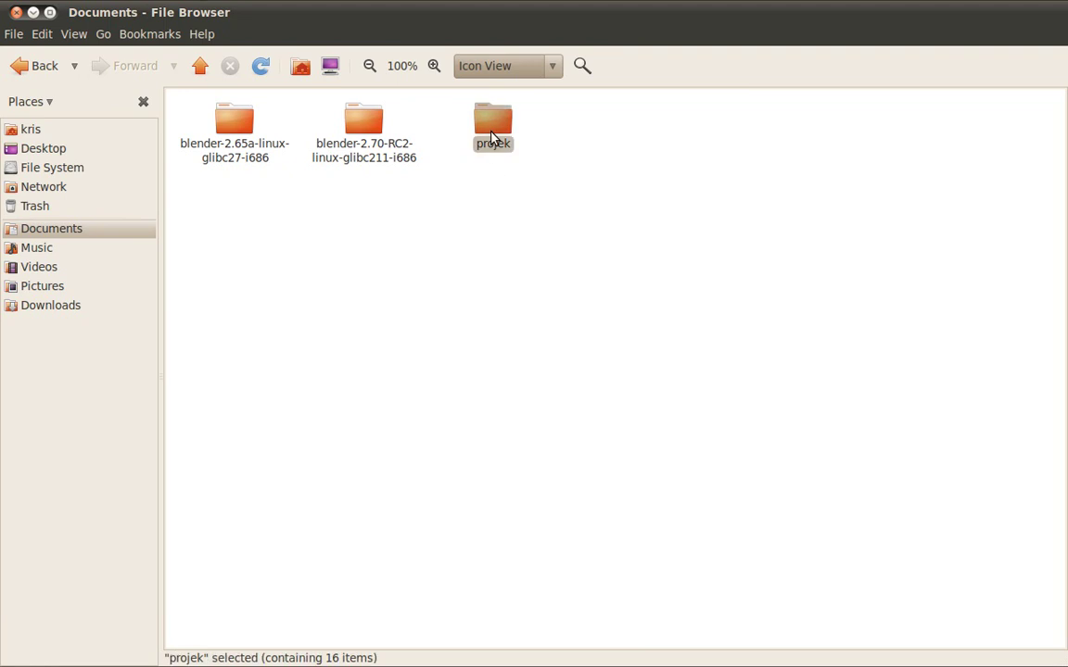
pyautogui.rightClick(492, 137)
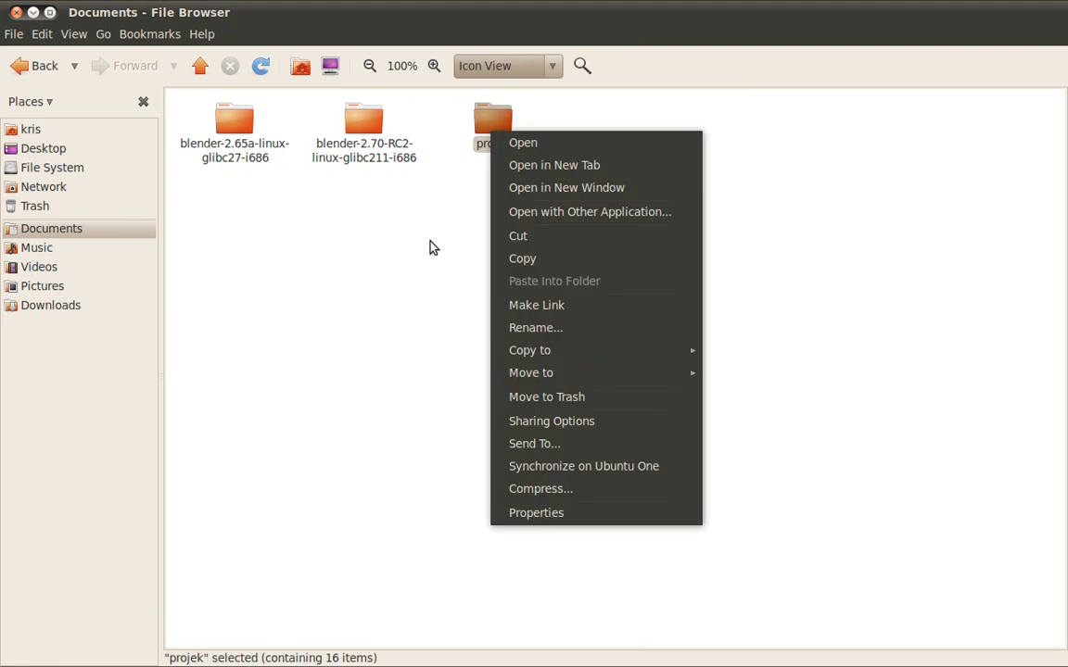
pyautogui.click(431, 248)
pyautogui.click(547, 197)
pyautogui.rightClick(509, 130)
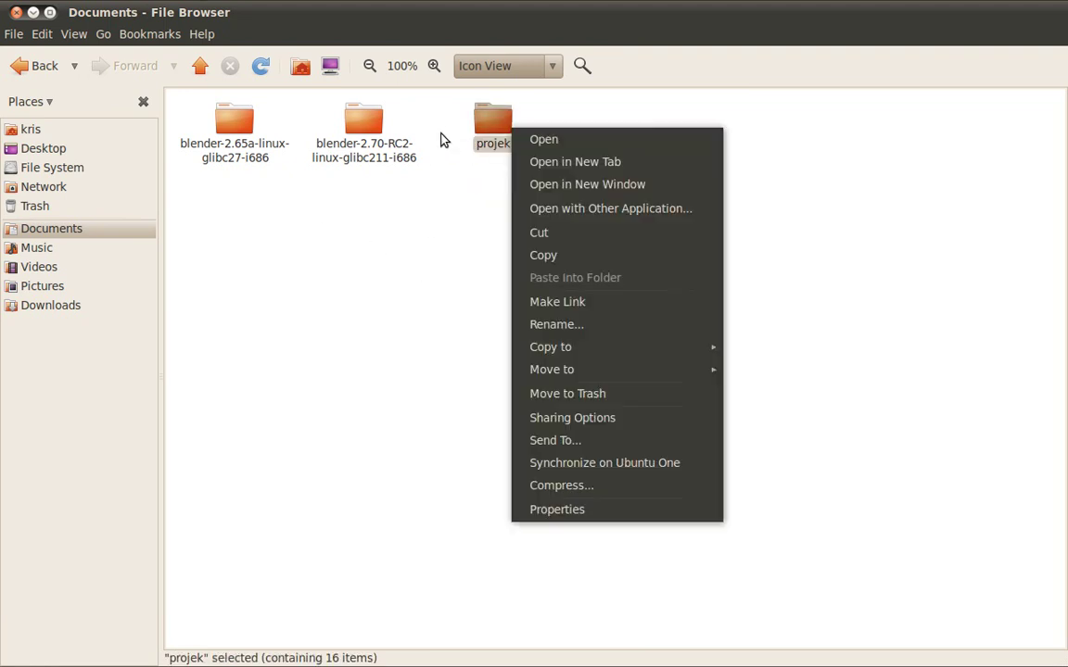
pyautogui.click(614, 484)
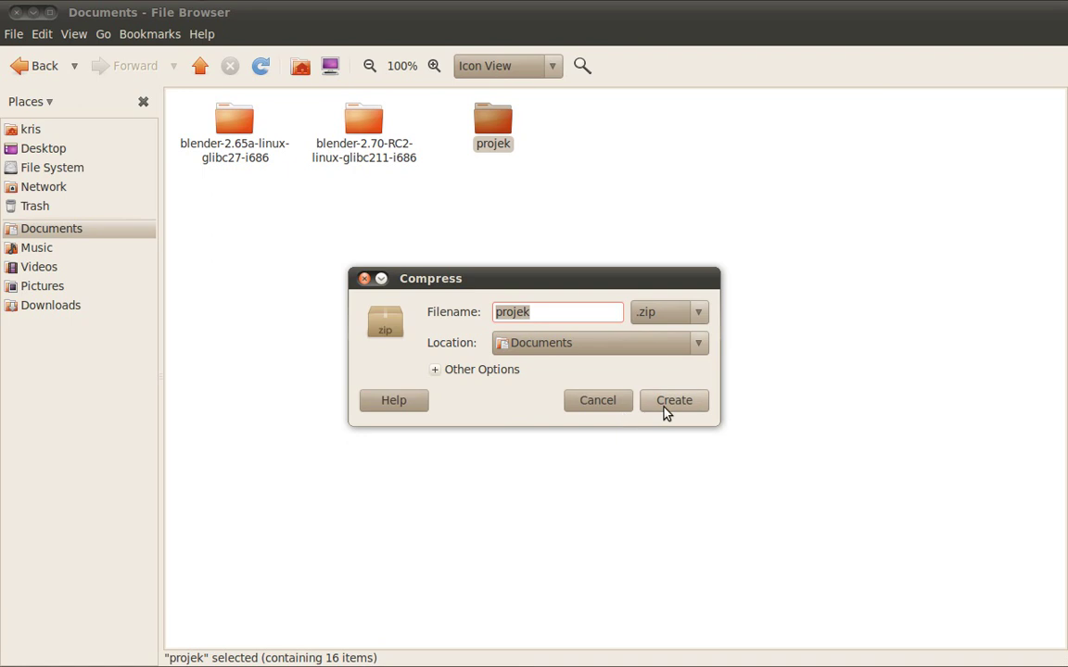
pyautogui.click(612, 407)
pyautogui.rightClick(577, 192)
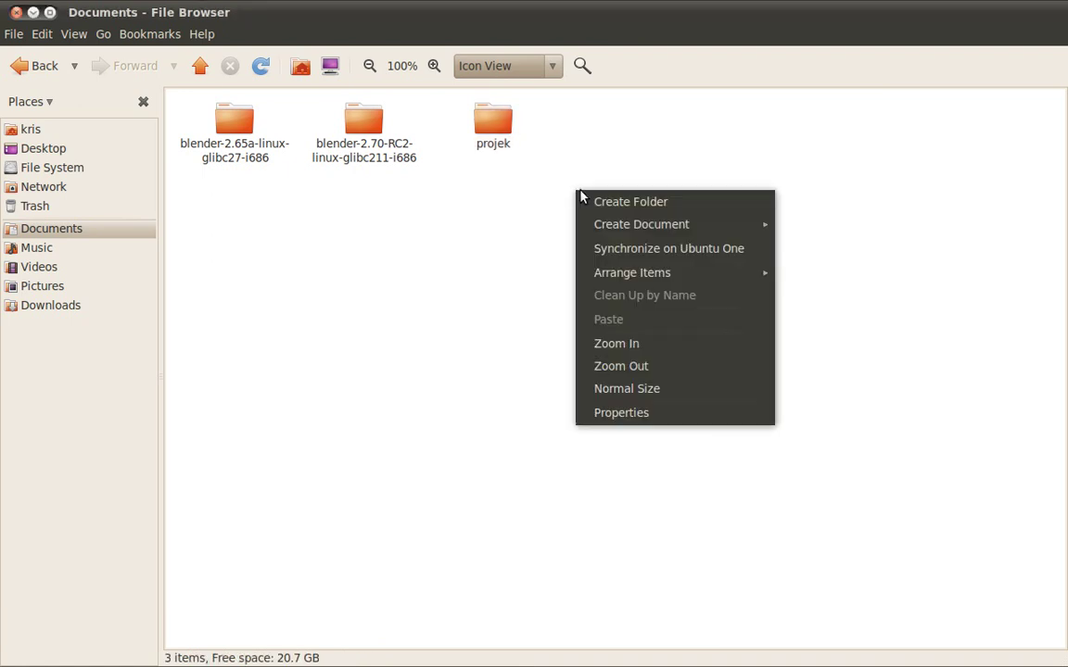
pyautogui.click(630, 202)
pyautogui.press('Return')
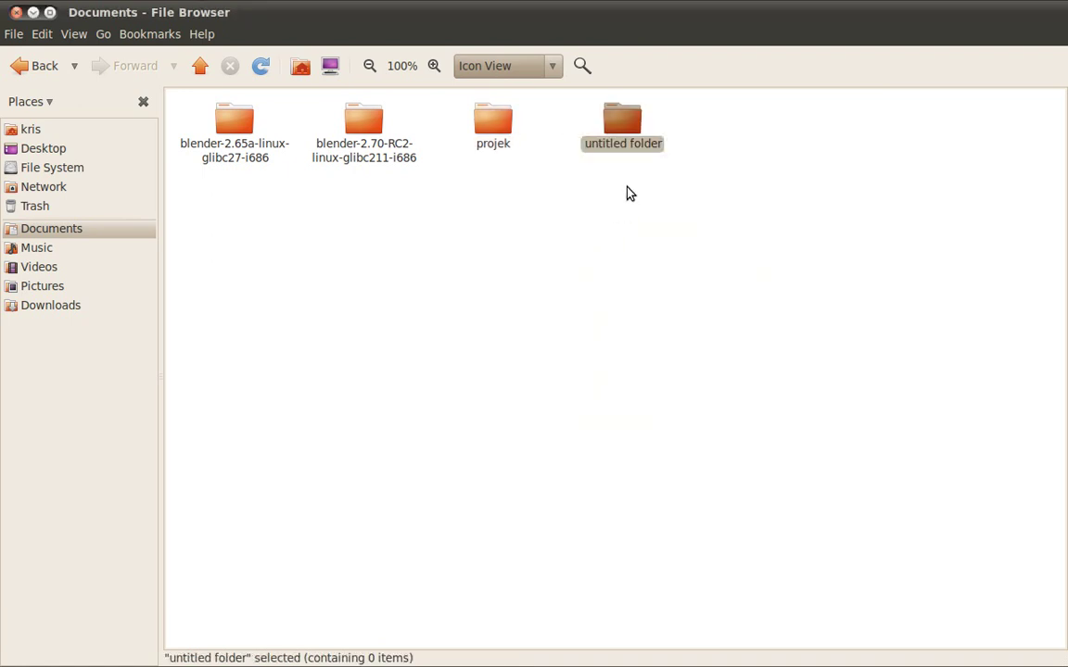
pyautogui.rightClick(626, 142)
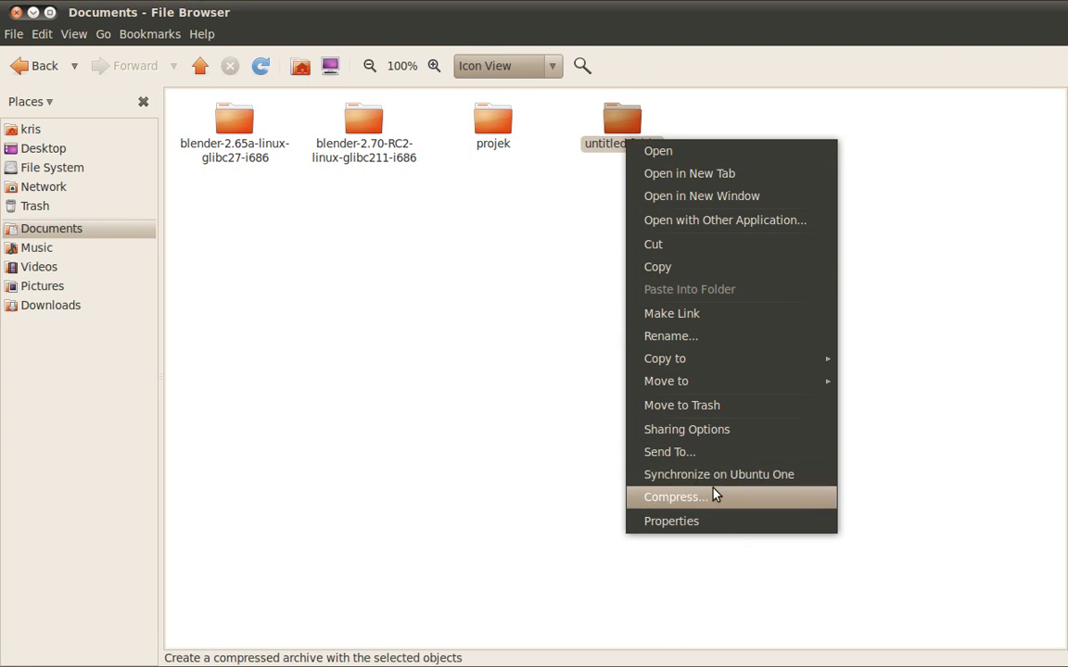
pyautogui.click(714, 496)
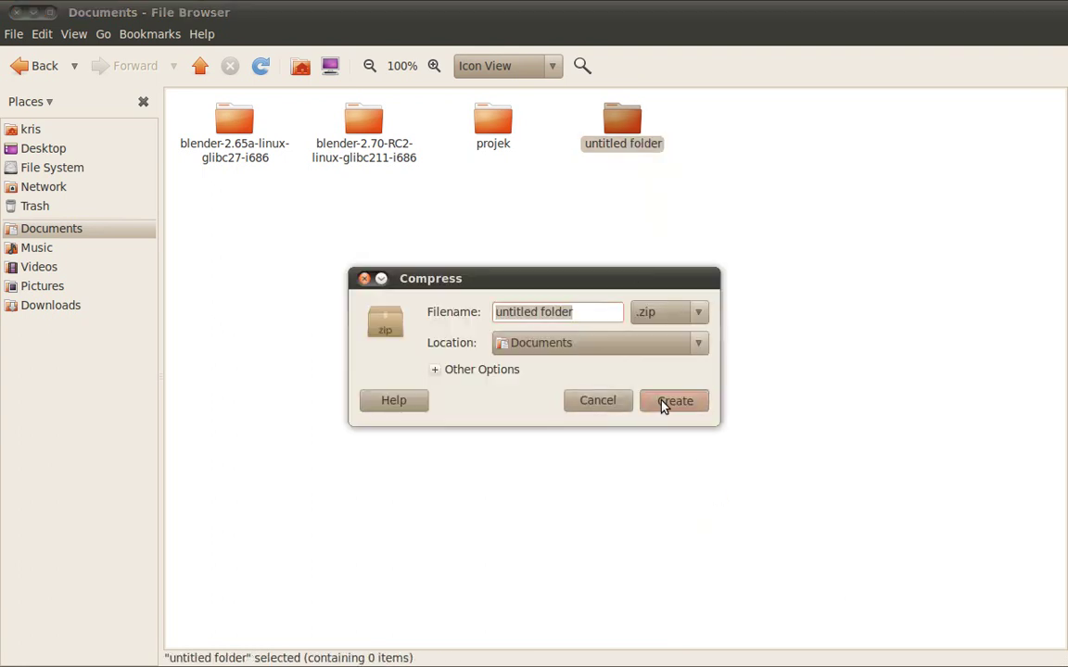
pyautogui.click(662, 404)
pyautogui.click(657, 372)
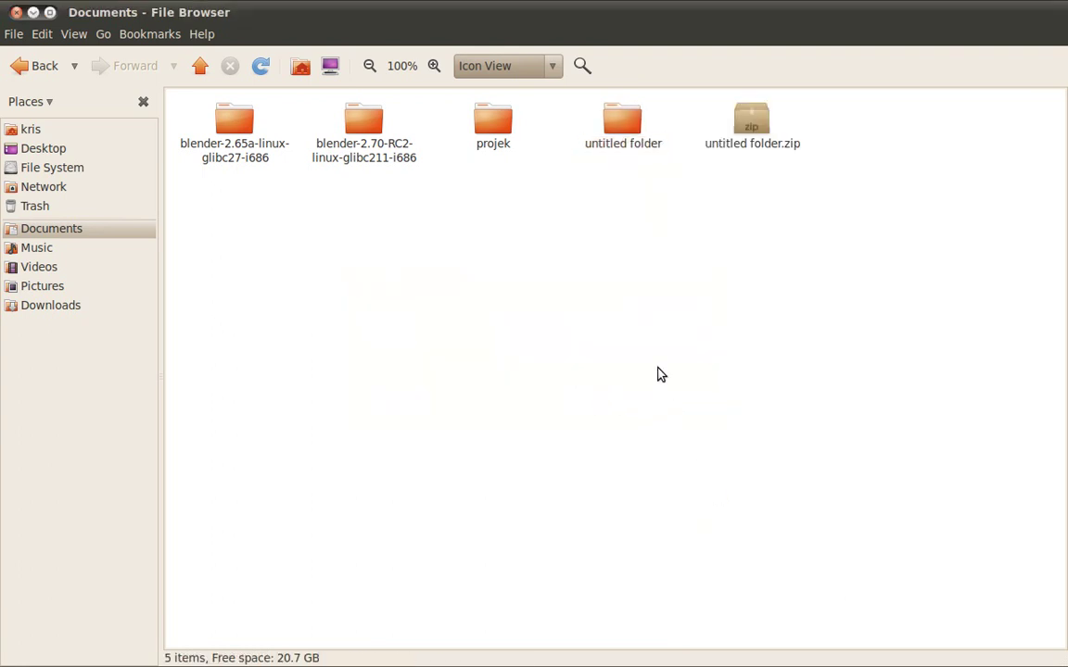
pyautogui.click(753, 134)
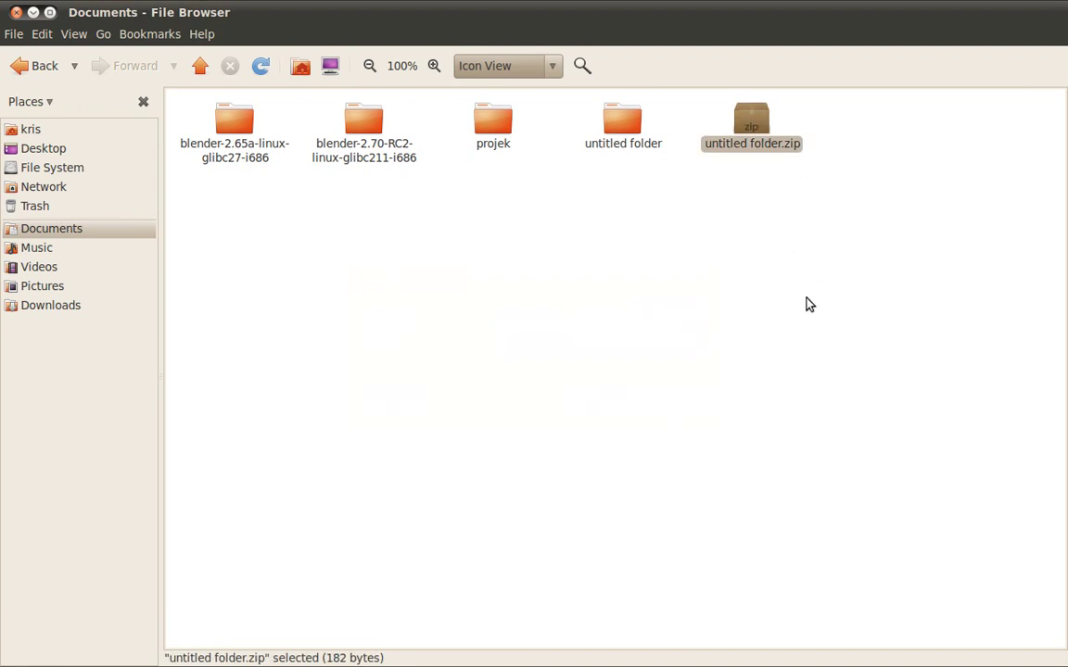
pyautogui.rightClick(753, 158)
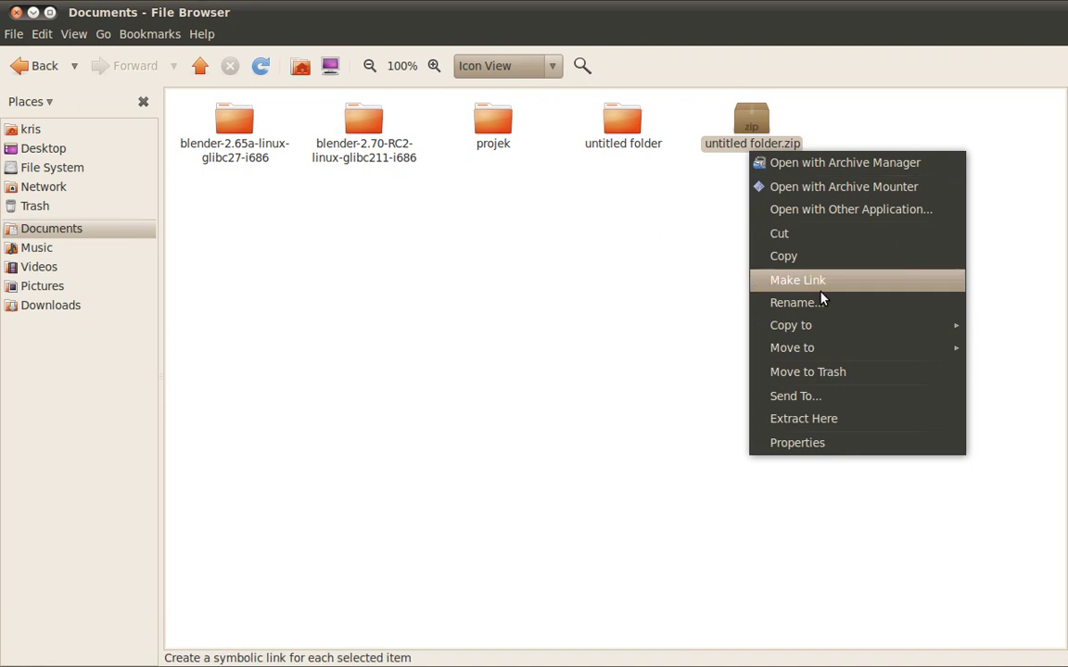
pyautogui.click(822, 418)
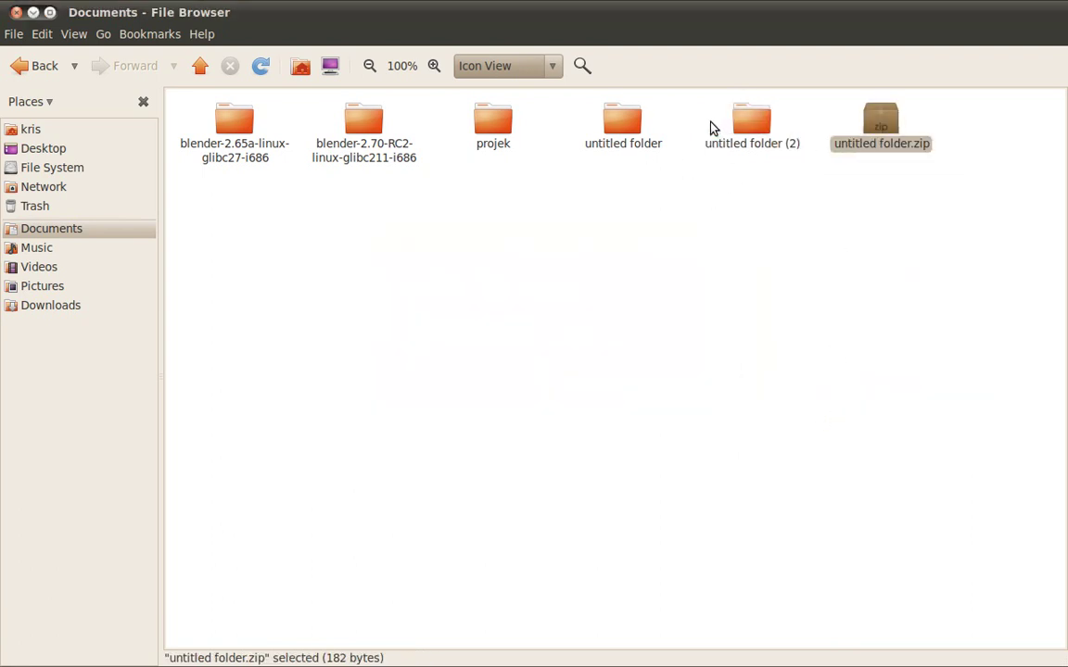
pyautogui.doubleClick(753, 118)
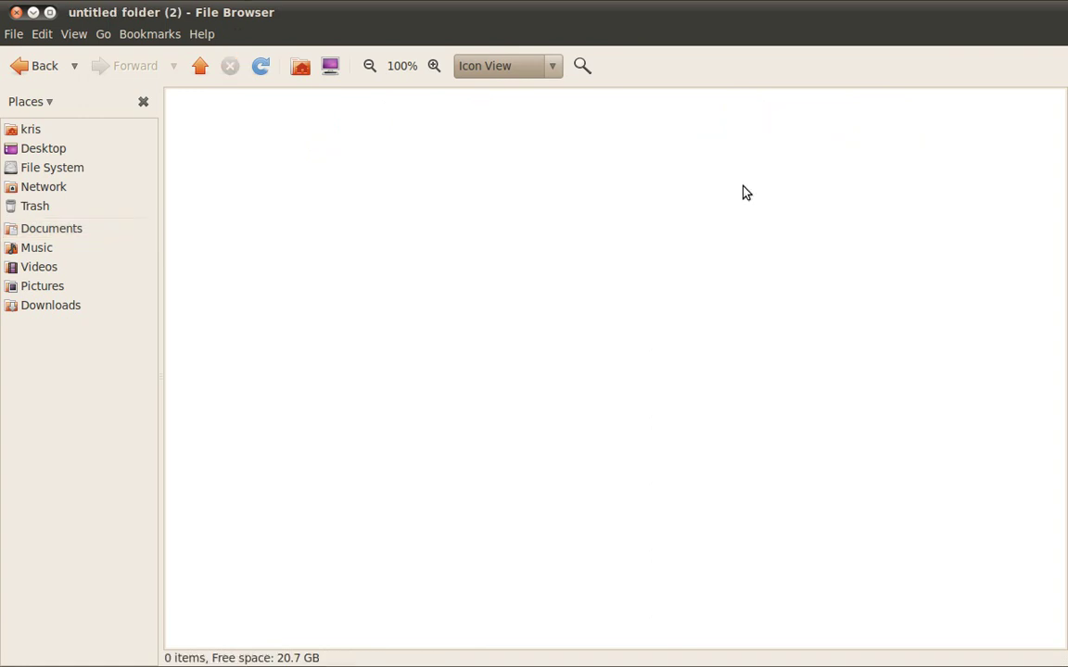
pyautogui.click(4, 66)
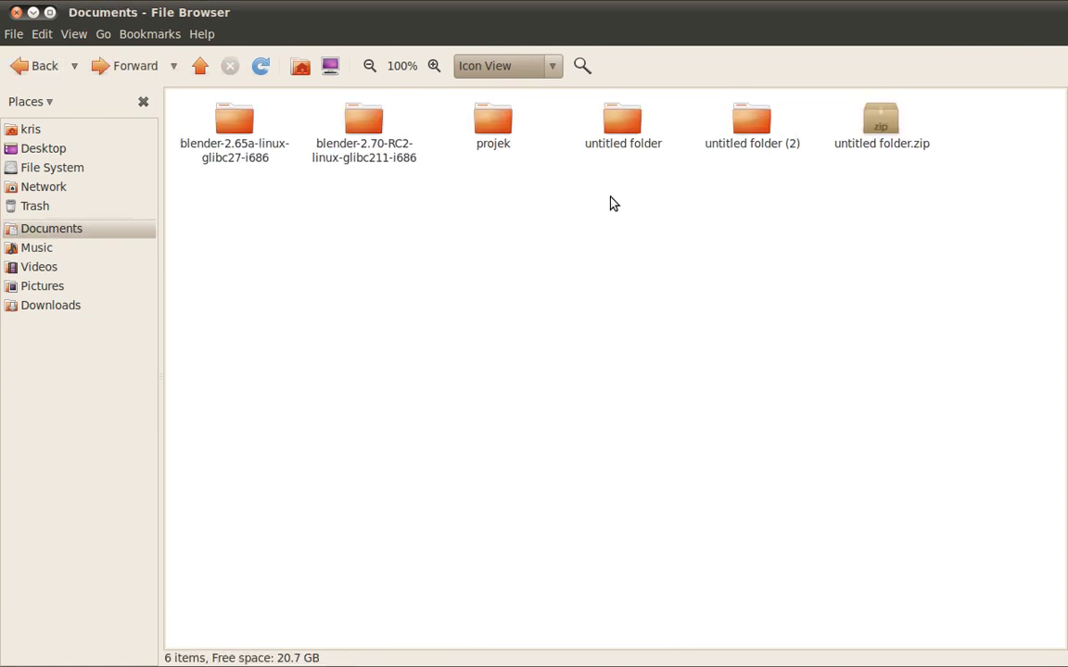
pyautogui.moveTo(607, 192); pyautogui.dragTo(952, 138)
pyautogui.hotkey('shift', 'Delete')
pyautogui.press('Return')
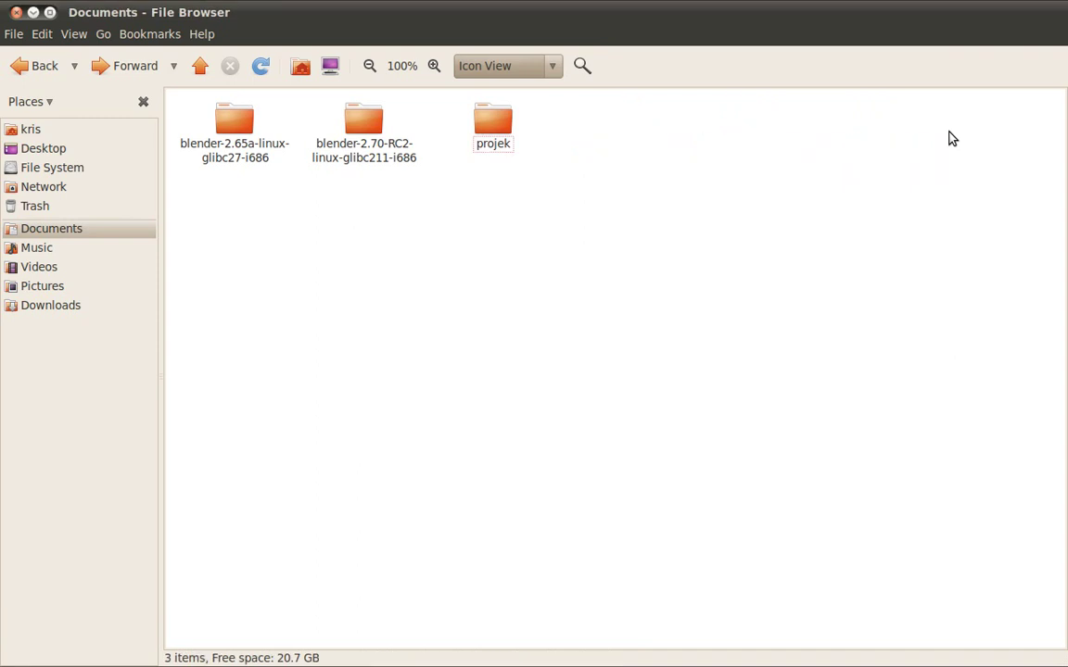
pyautogui.click(261, 146)
pyautogui.click(317, 150)
pyautogui.click(244, 160)
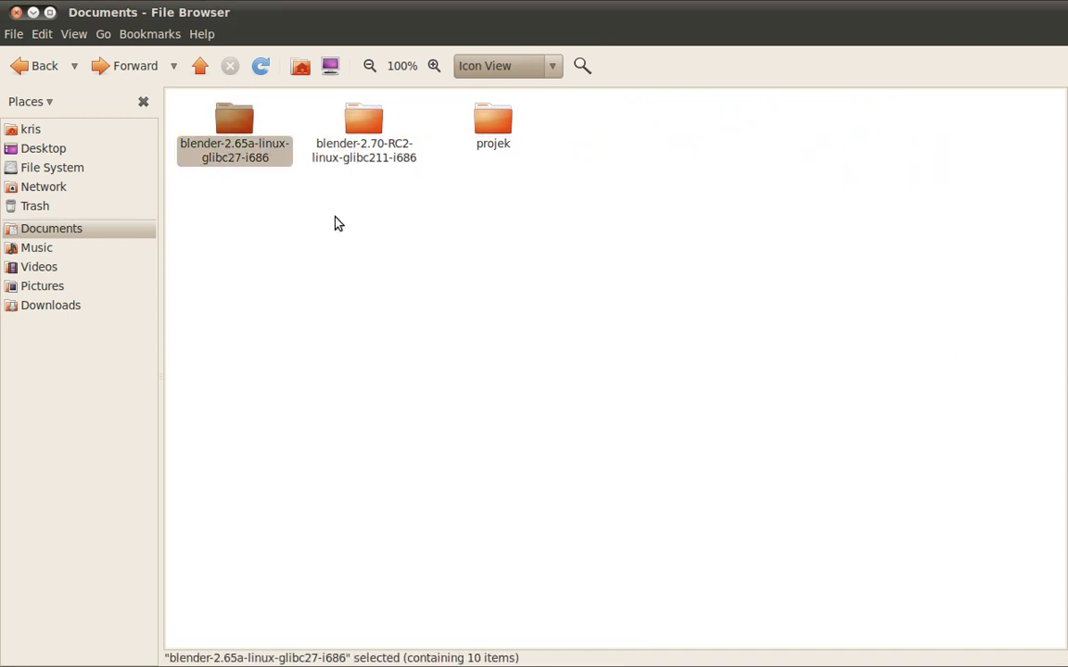
# Open the blender-2.65a and blender-2.70-RC2 folders in turn to compare their files.
pyautogui.doubleClick(234, 157)
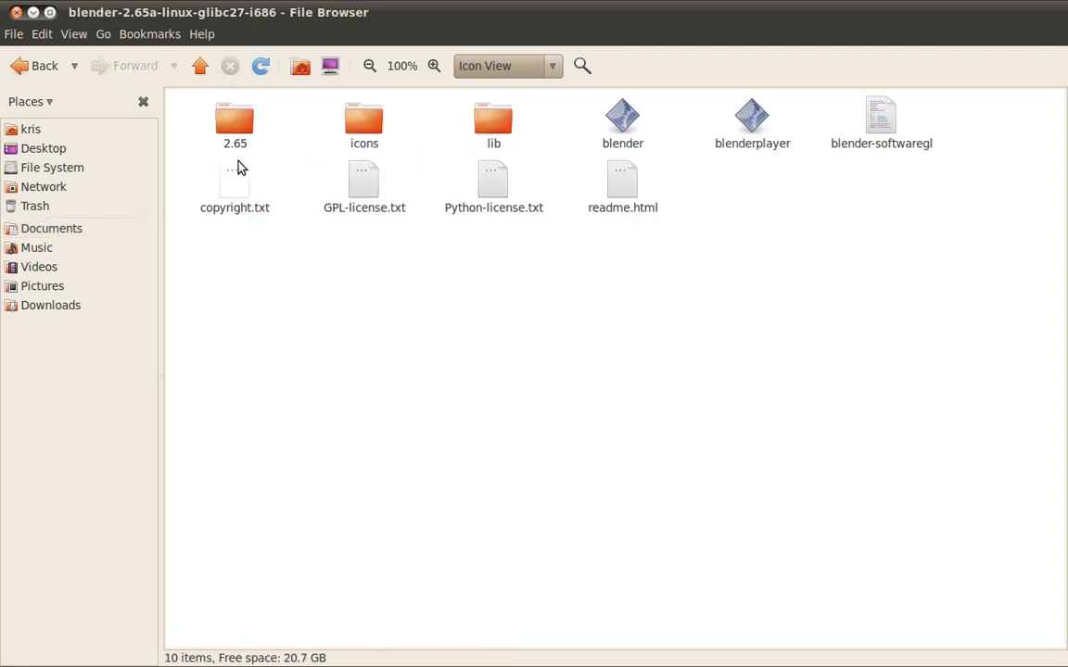
pyautogui.click(21, 66)
pyautogui.click(389, 156)
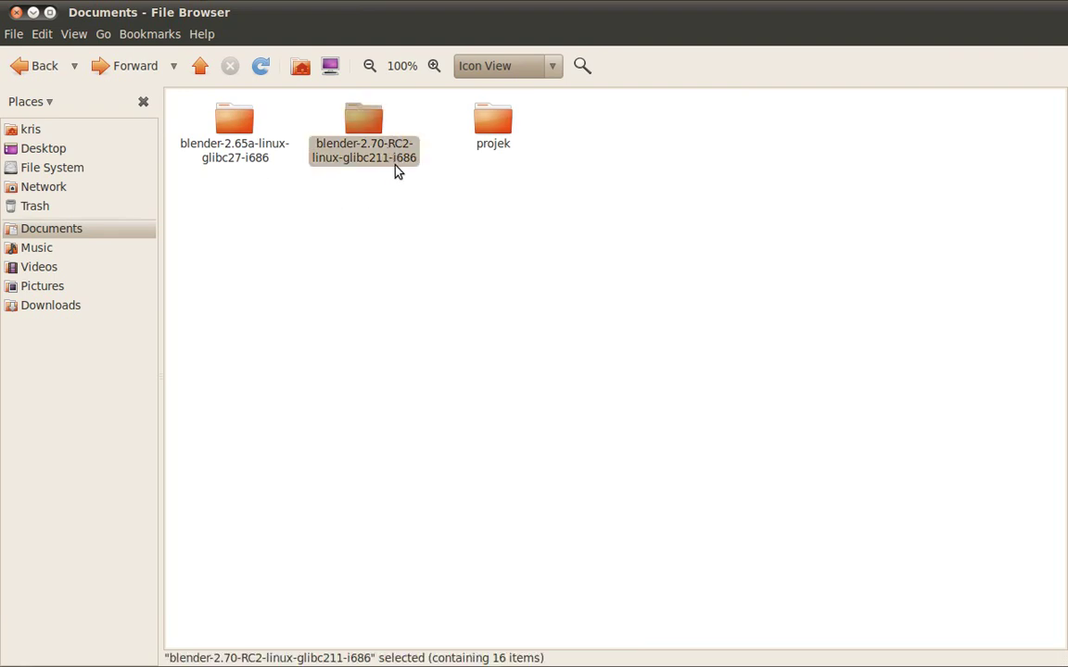
pyautogui.doubleClick(396, 170)
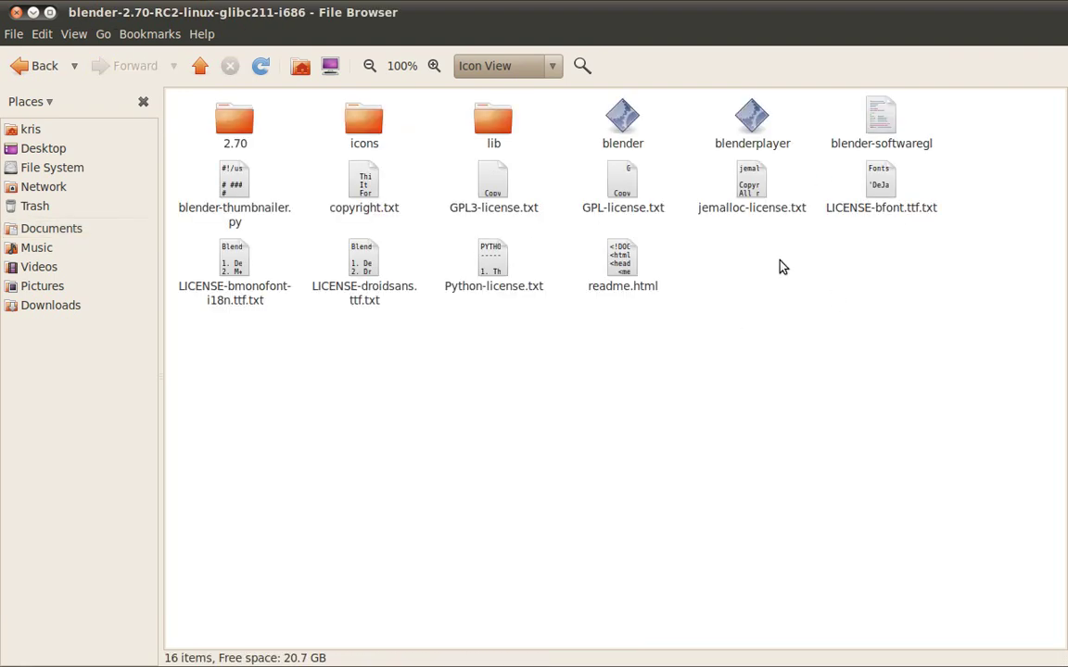
pyautogui.click(20, 66)
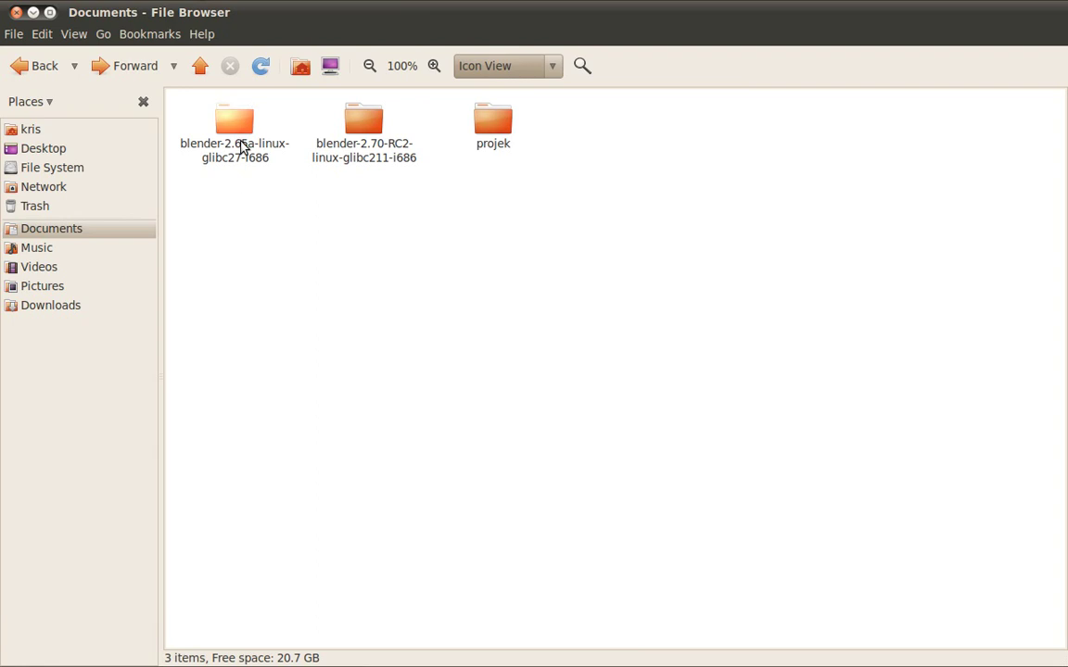
# Revisit both Blender folders, picking out the blender program file in each.
pyautogui.doubleClick(241, 146)
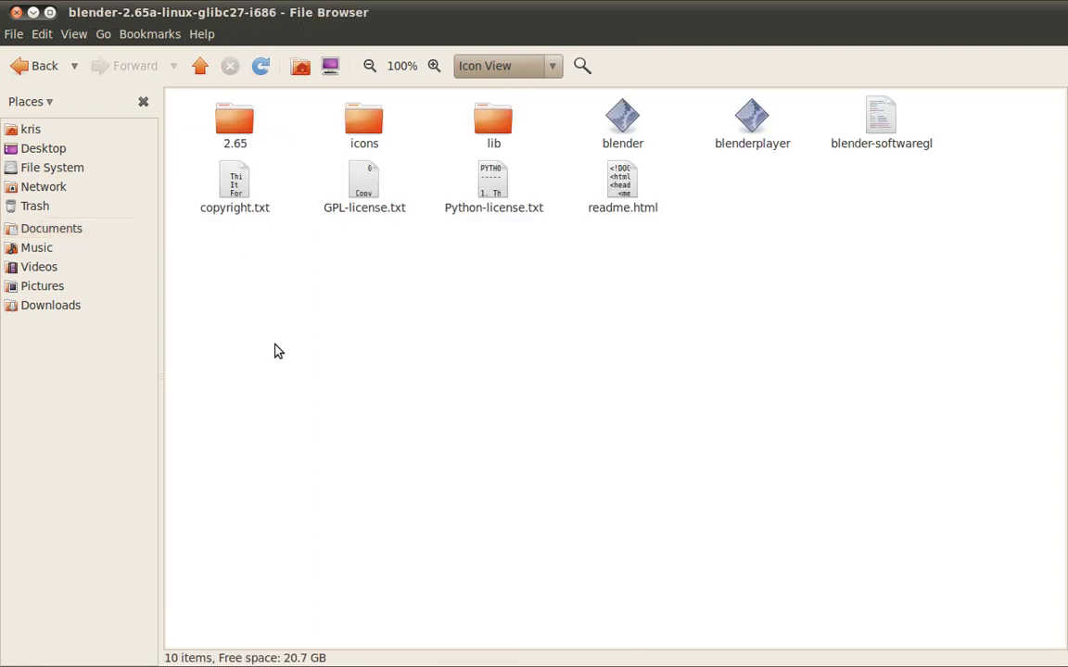
pyautogui.click(629, 131)
pyautogui.click(40, 66)
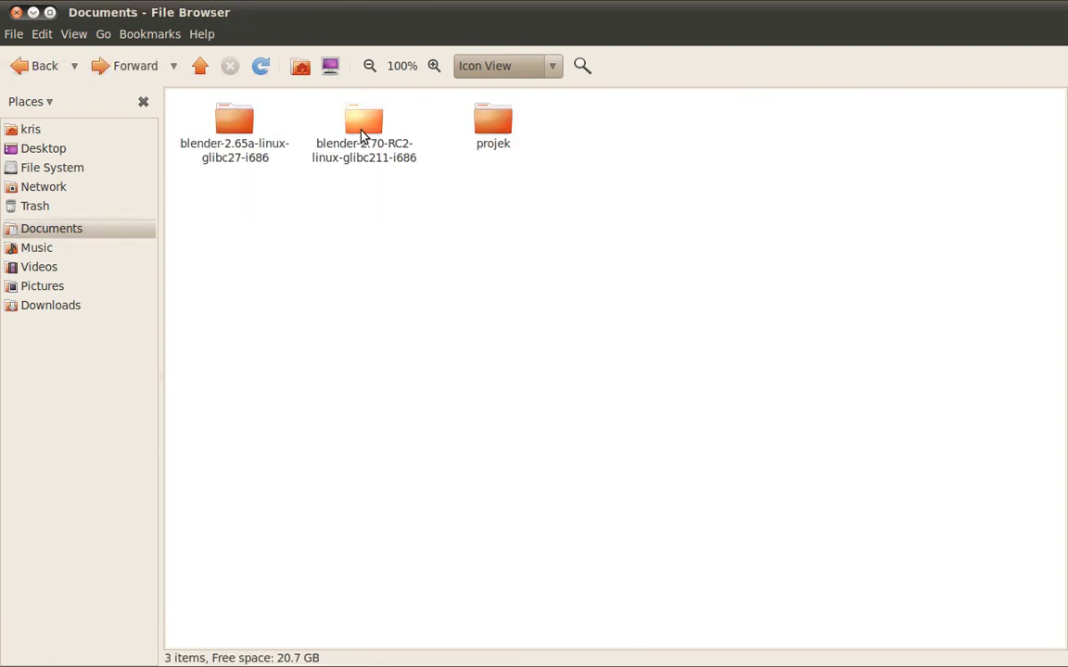
pyautogui.doubleClick(364, 136)
pyautogui.click(619, 122)
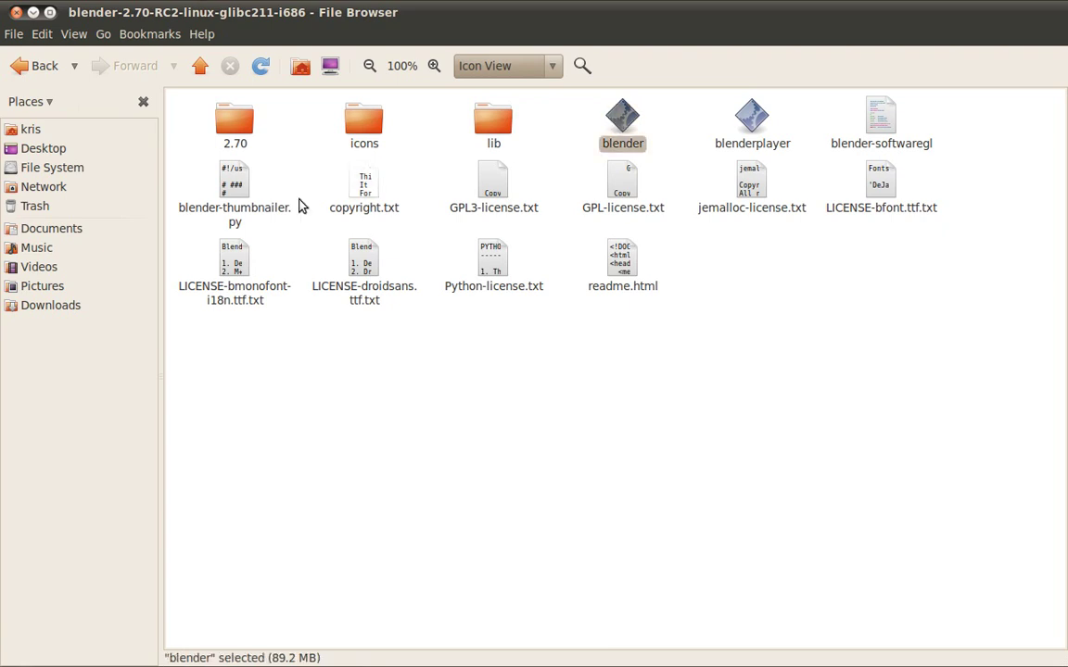
pyautogui.click(41, 66)
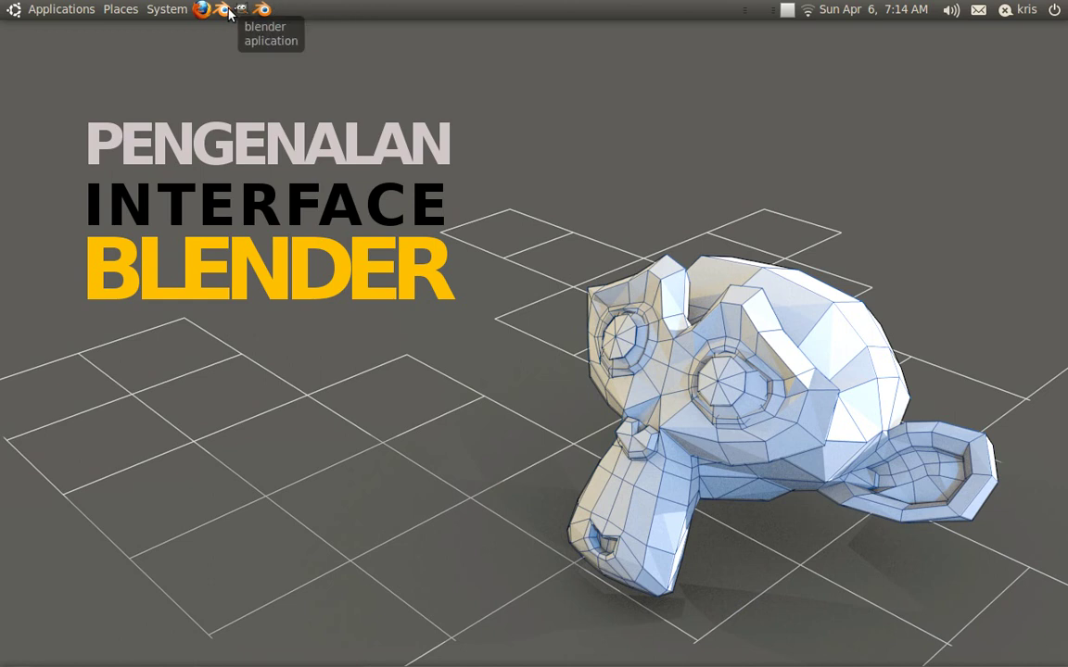
# Create a new panel on the right screen edge, then delete it.
pyautogui.rightClick(314, 12)
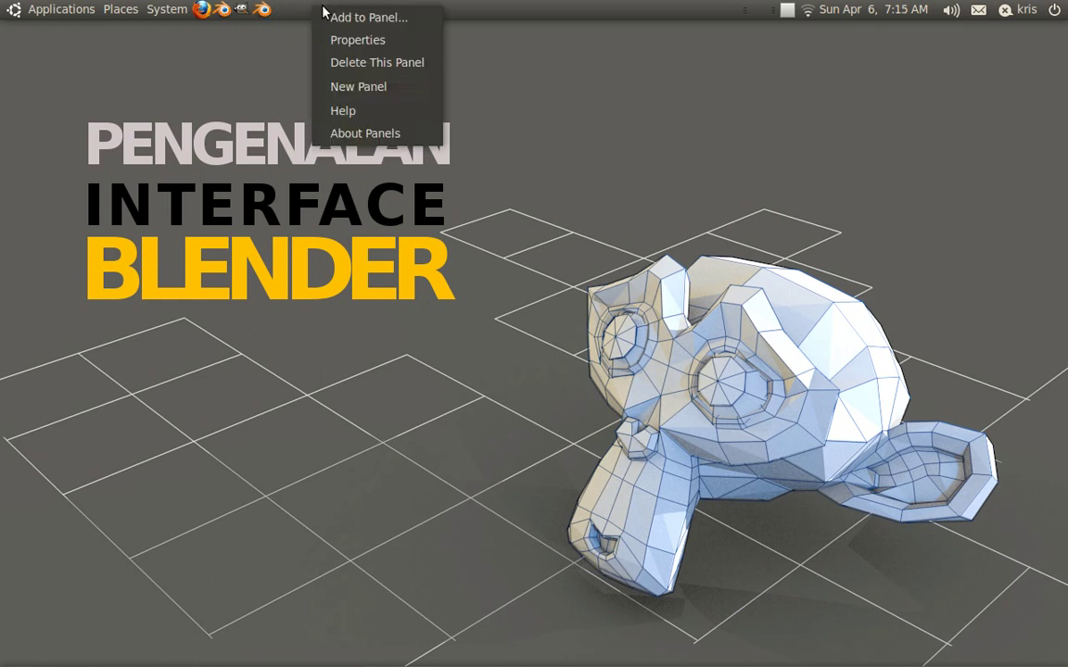
pyautogui.click(375, 86)
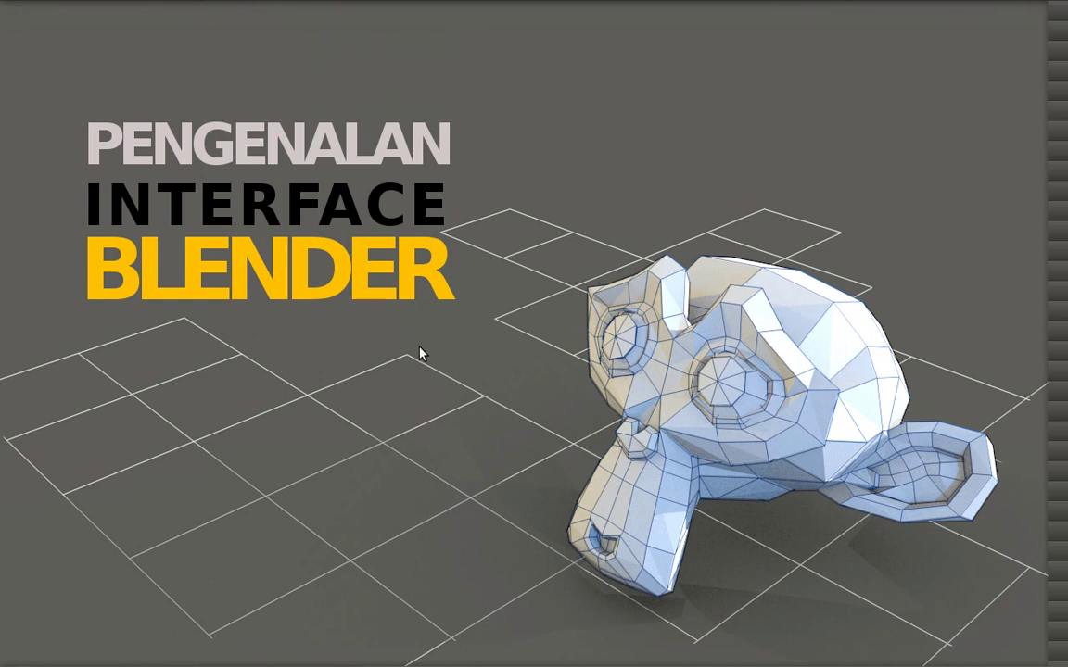
pyautogui.rightClick(568, 175)
pyautogui.click(278, 6)
pyautogui.rightClick(1065, 167)
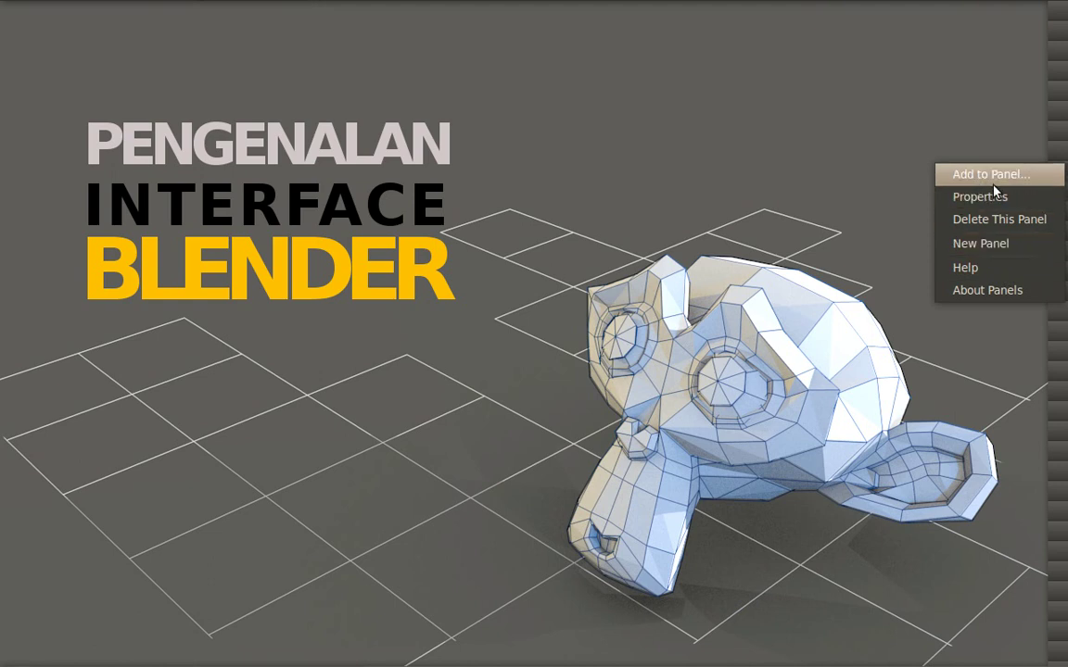
pyautogui.click(1006, 218)
# Add a Custom Application Launcher to the top panel via Add to Panel.
pyautogui.rightClick(309, 7)
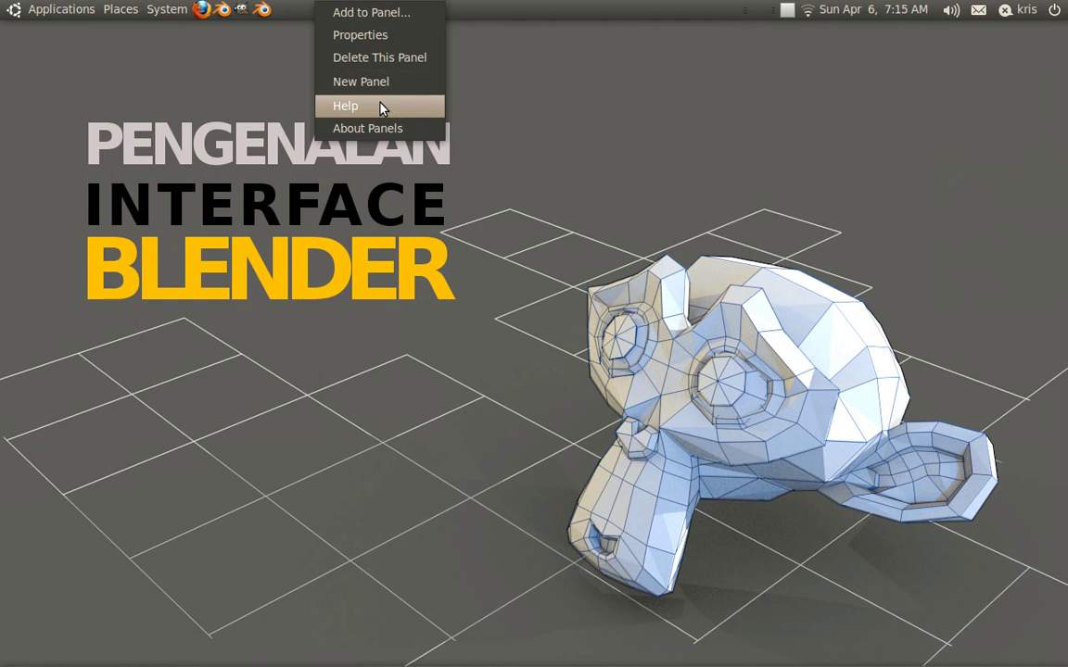
pyautogui.click(379, 18)
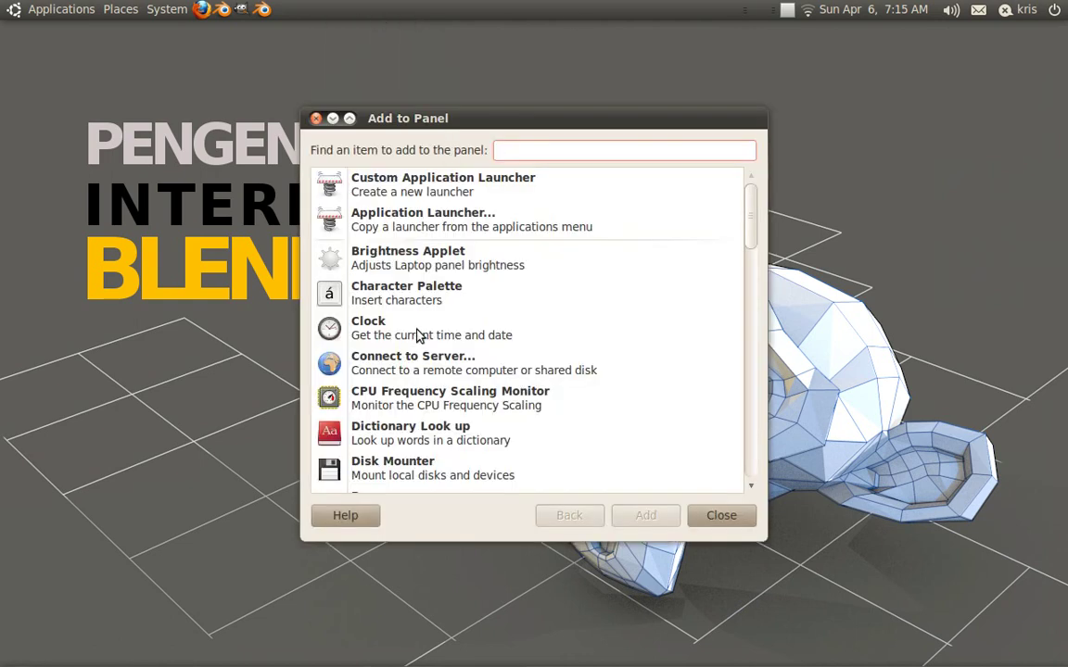
pyautogui.click(372, 190)
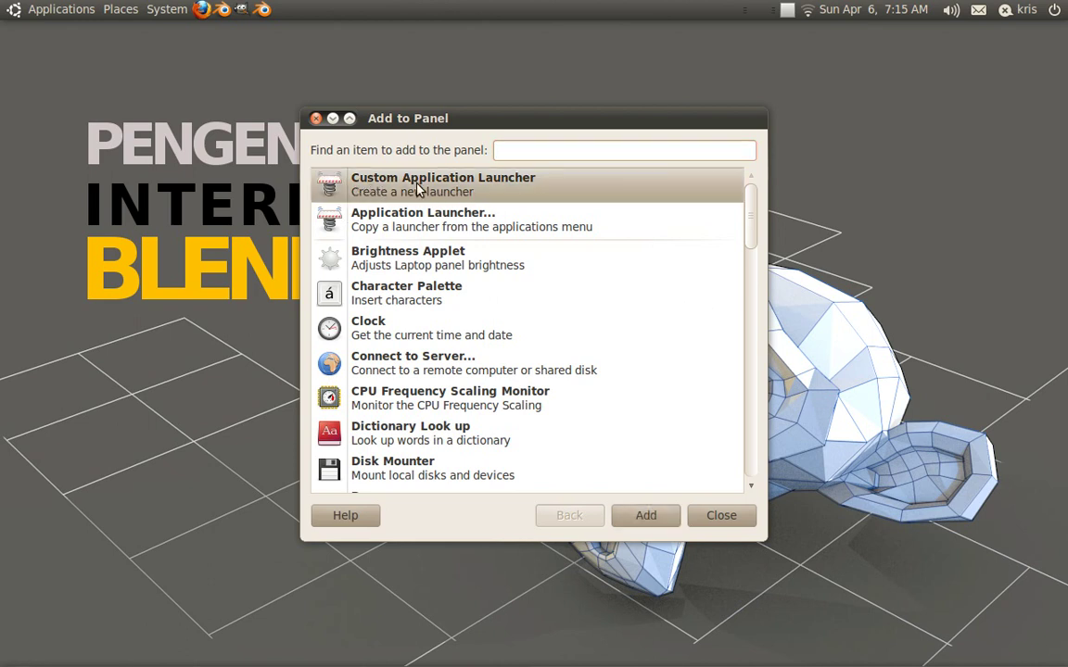
pyautogui.click(429, 231)
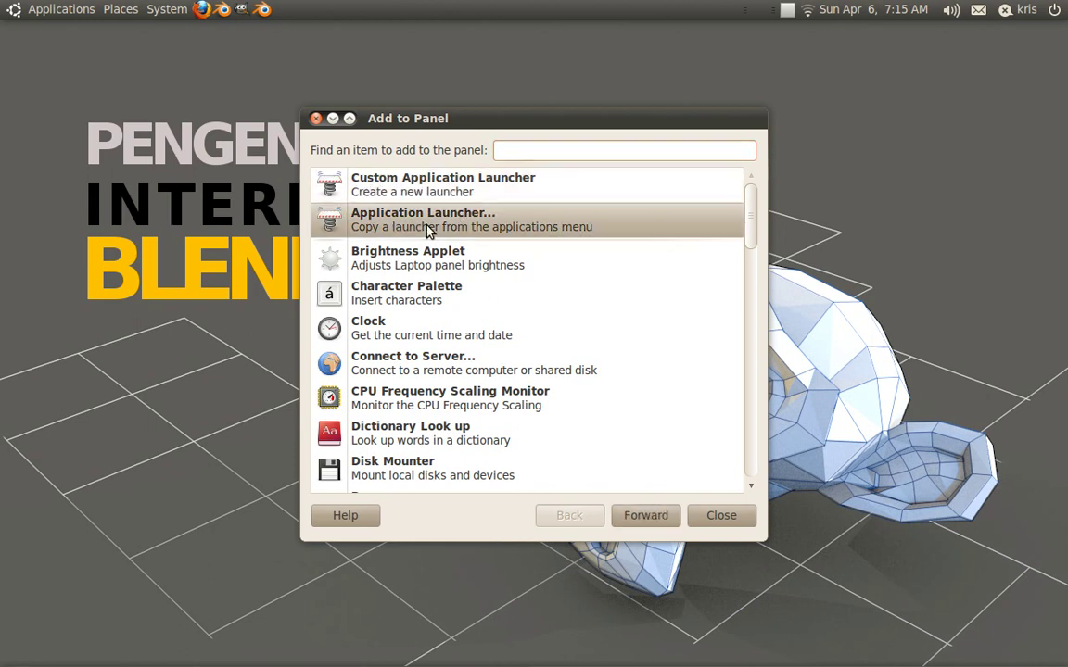
pyautogui.click(408, 184)
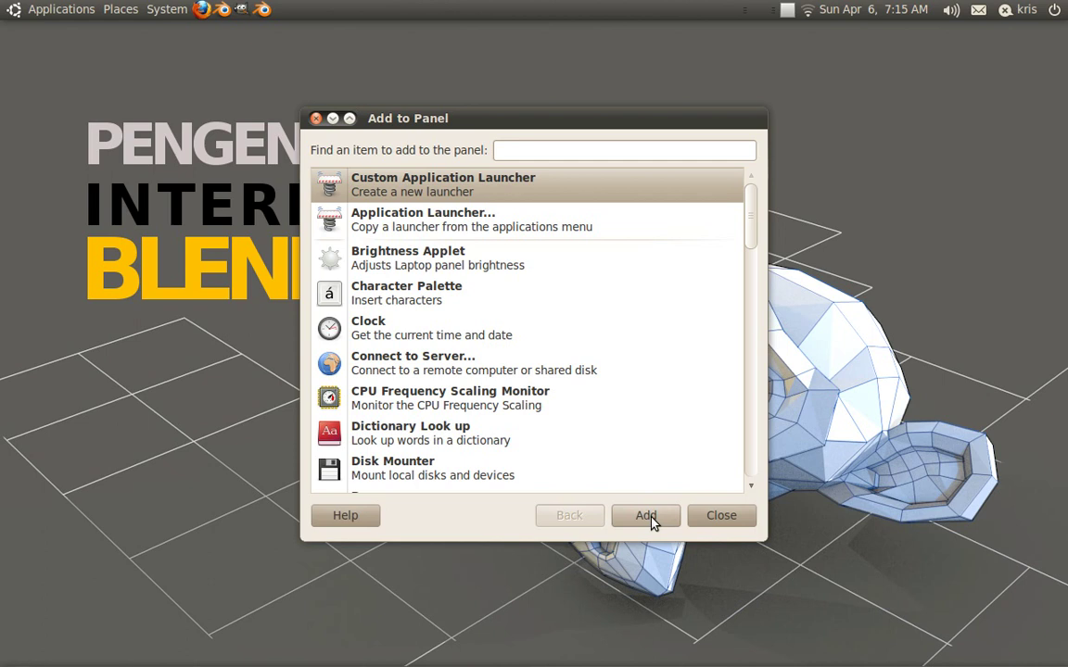
pyautogui.scroll(-3, 556, 389)
pyautogui.scroll(3, 563, 376)
pyautogui.click(637, 516)
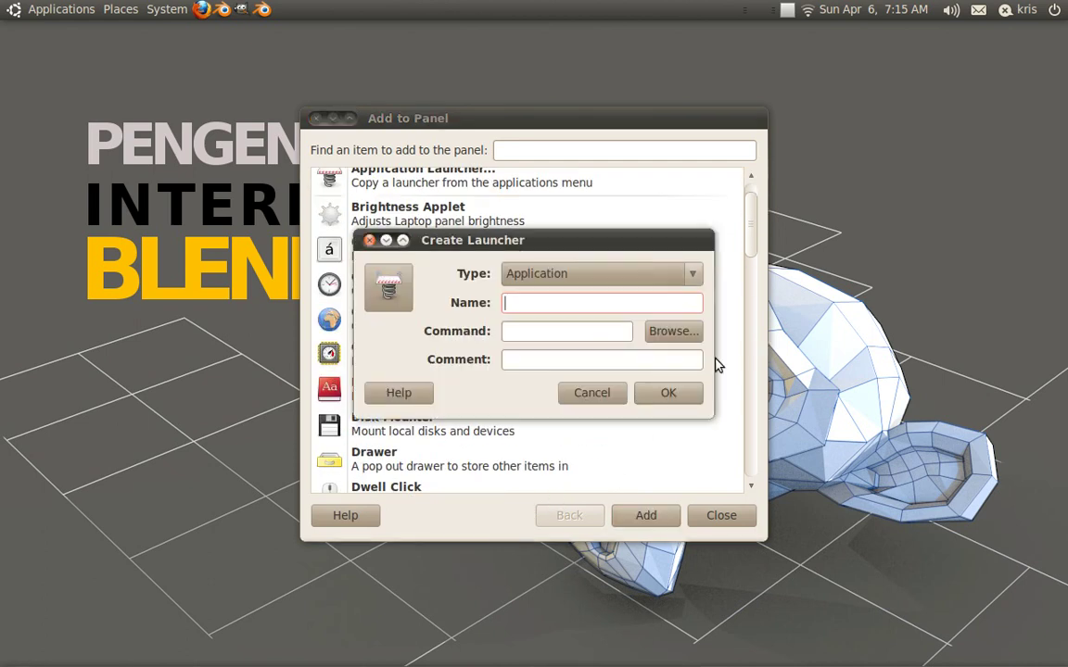
# Set the launcher command to the blender program in Documents/blender-2.70-RC2.
pyautogui.click(672, 339)
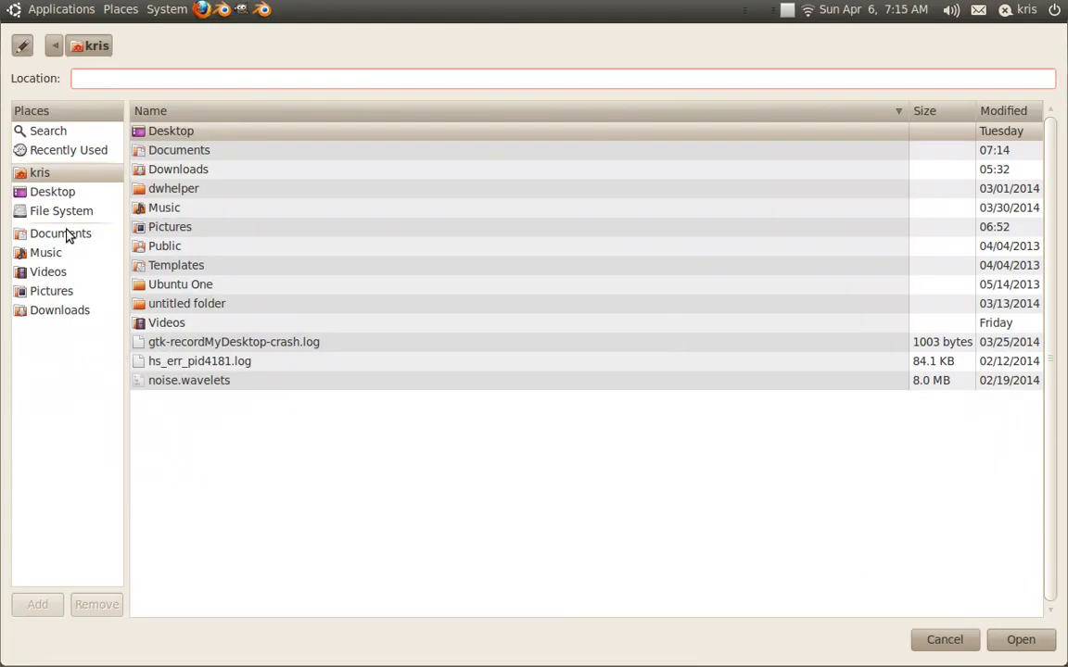
pyautogui.click(81, 239)
pyautogui.doubleClick(238, 151)
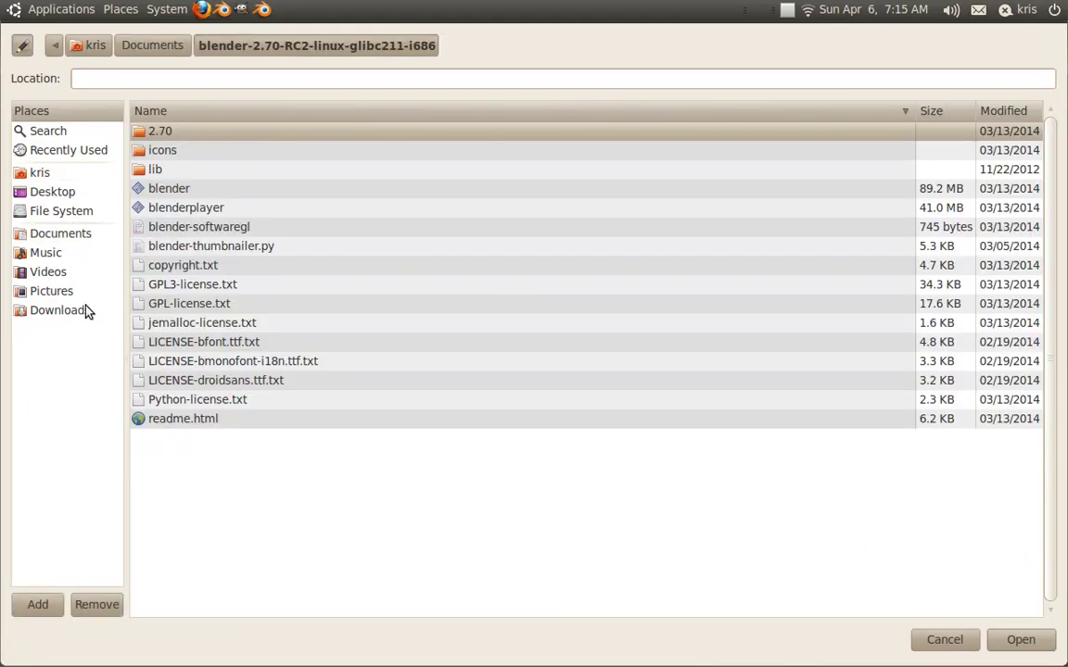
pyautogui.click(167, 191)
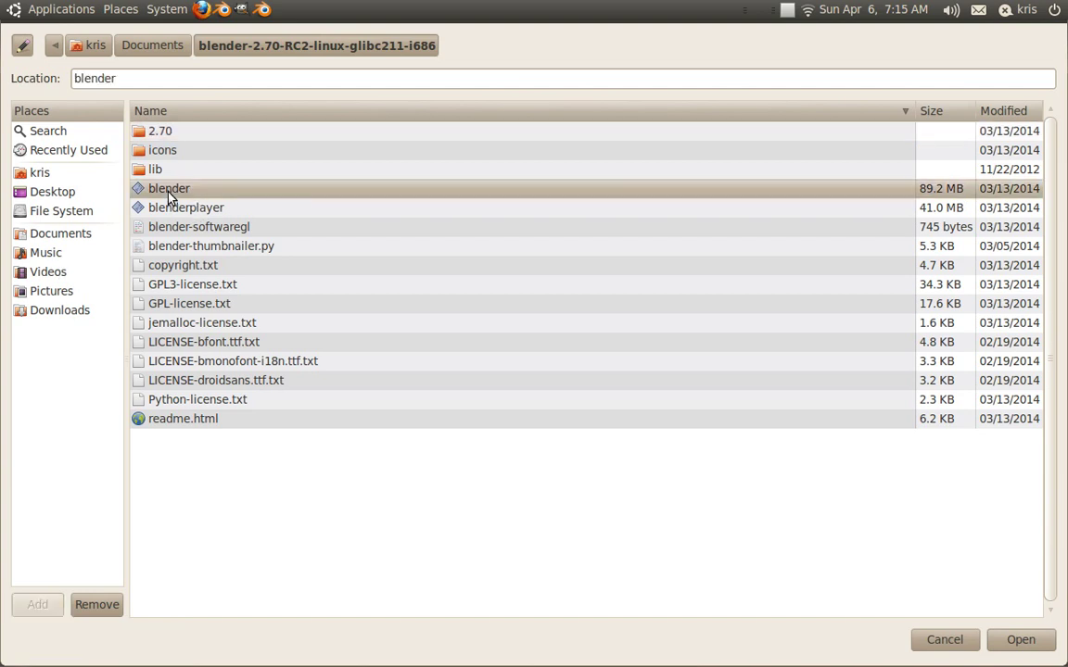
pyautogui.click(1020, 640)
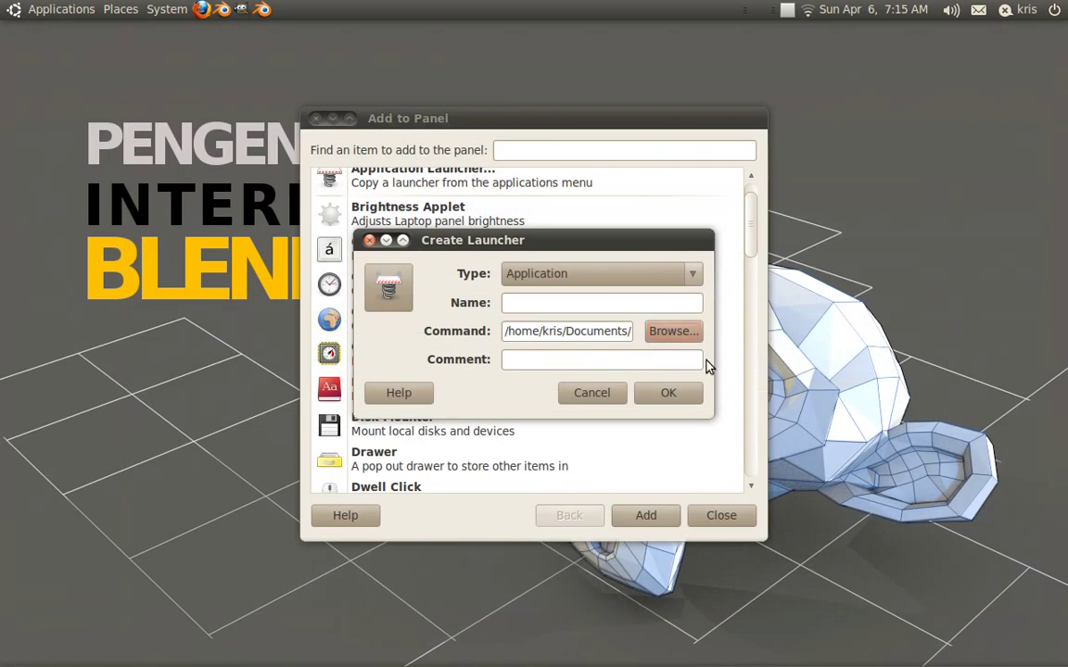
# Set the launcher icon to blender.png from the icons/256x256/apps folder.
pyautogui.click(390, 287)
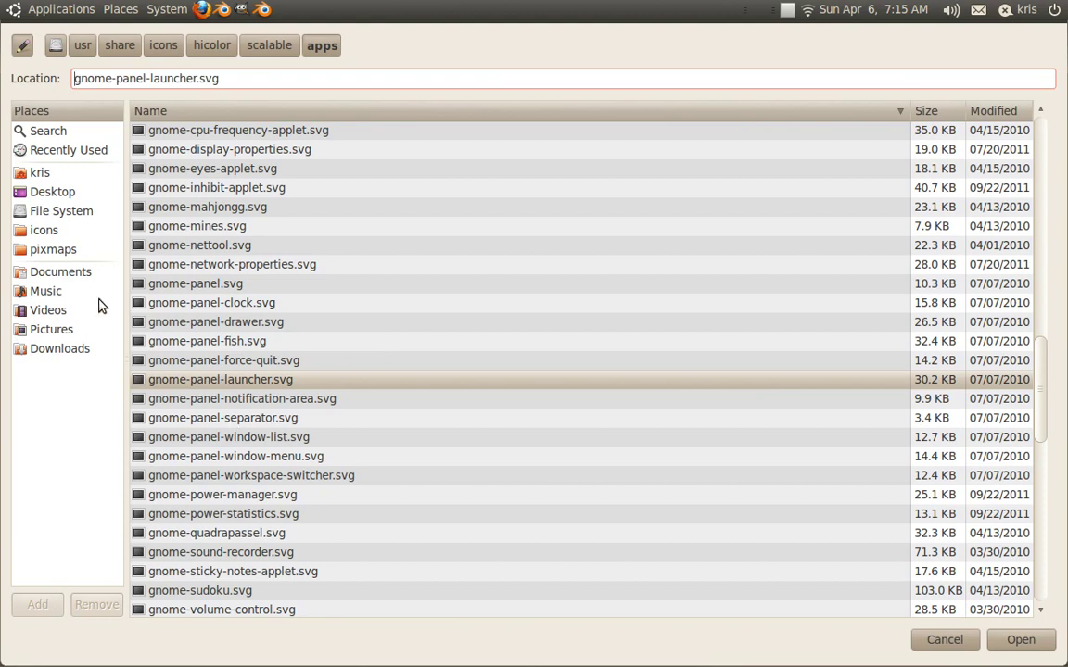
pyautogui.click(63, 275)
pyautogui.doubleClick(194, 150)
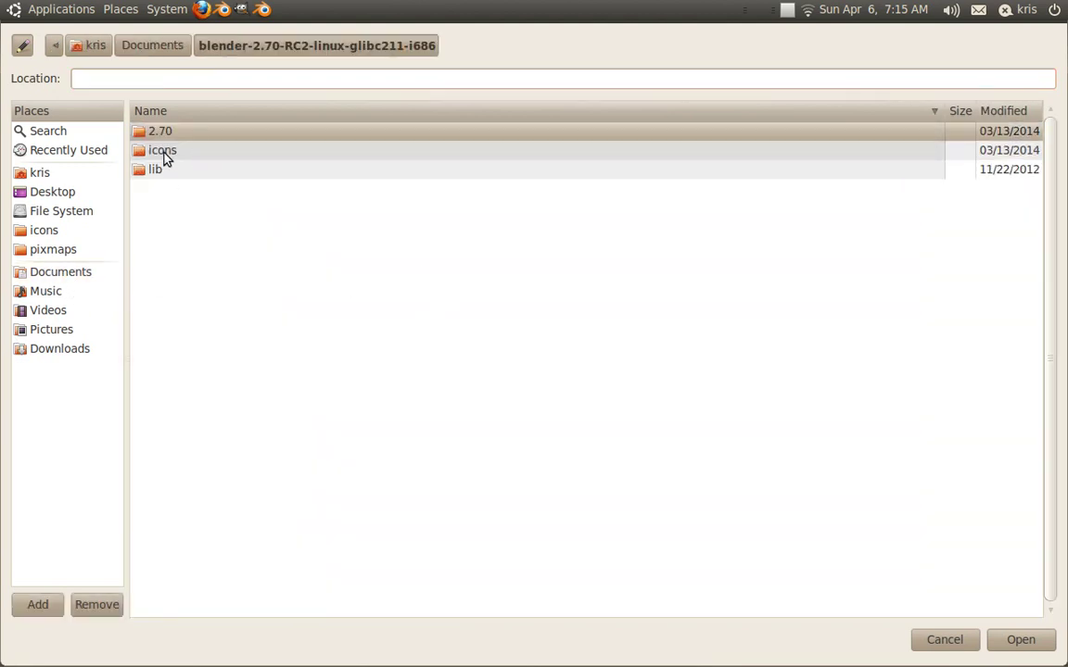
pyautogui.doubleClick(163, 153)
pyautogui.doubleClick(165, 229)
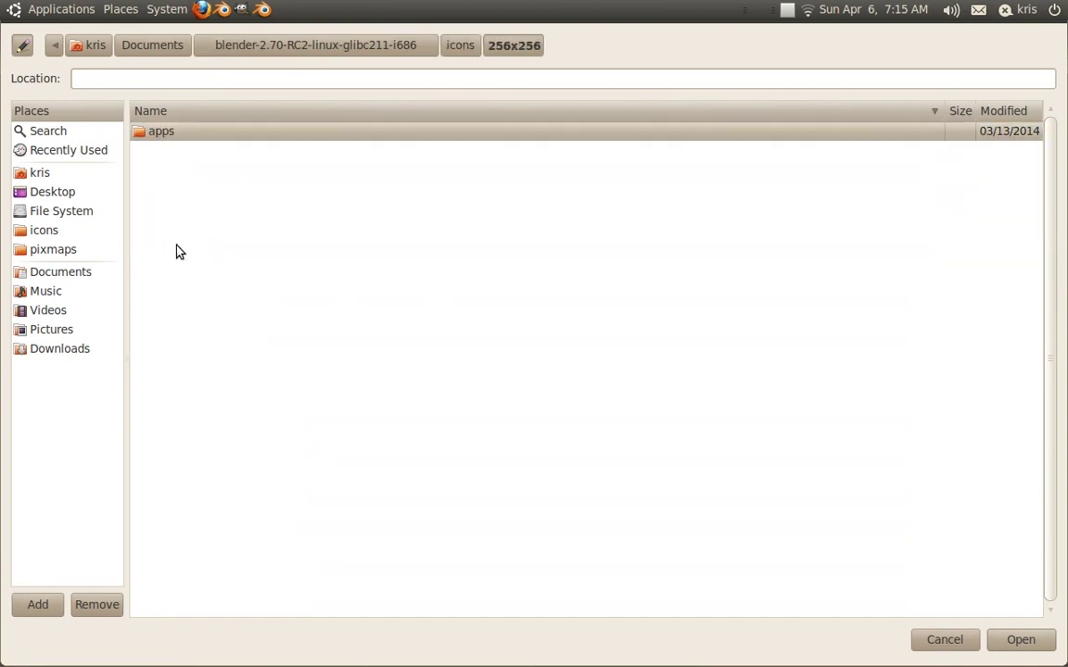
pyautogui.doubleClick(174, 136)
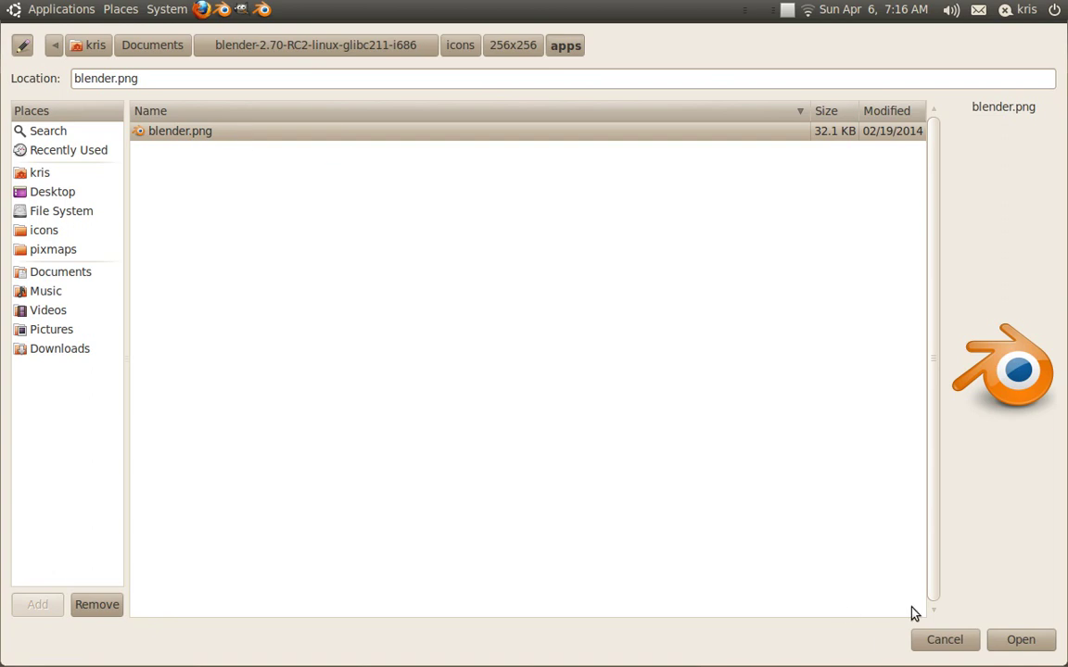
pyautogui.click(1020, 639)
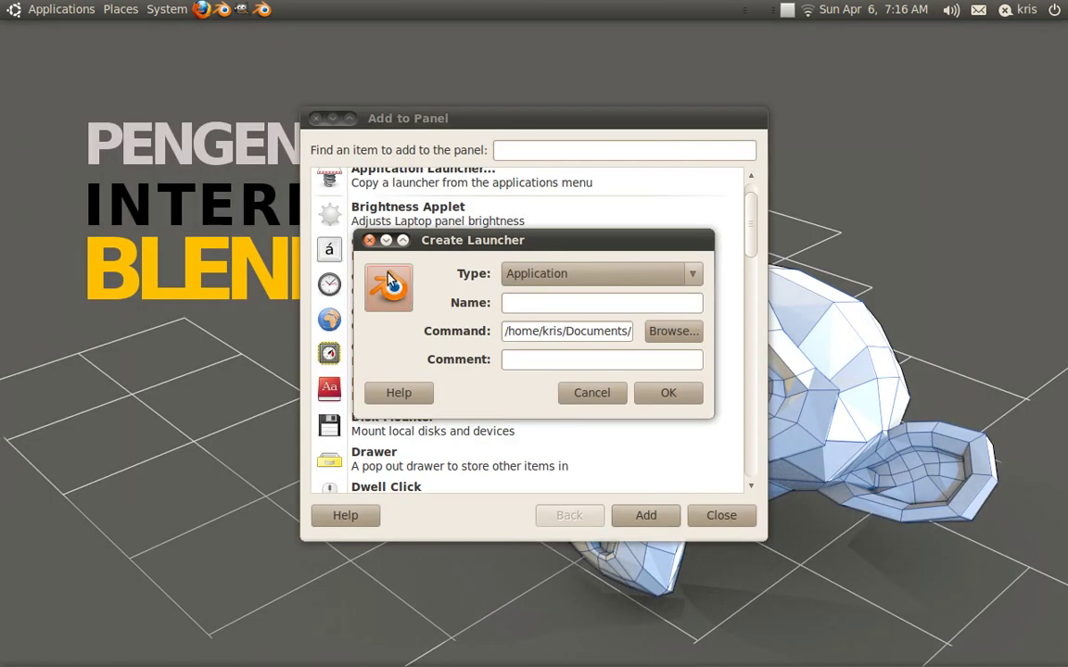
# Name the launcher 'blender', save it to the panel, and close Add to Panel.
pyautogui.click(675, 397)
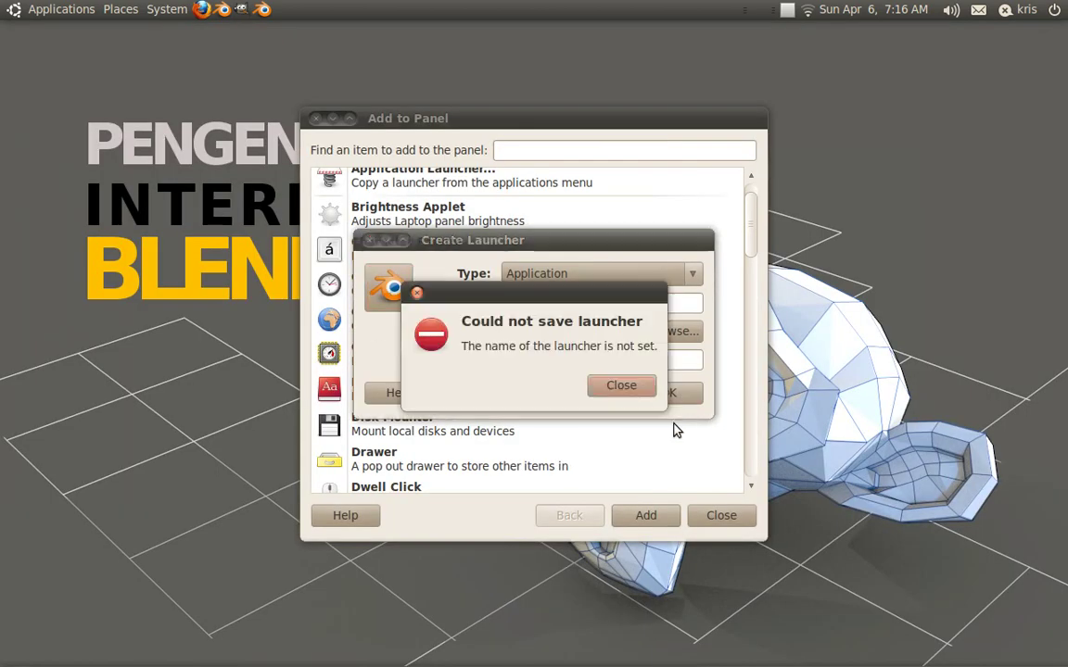
pyautogui.click(621, 385)
pyautogui.click(512, 305)
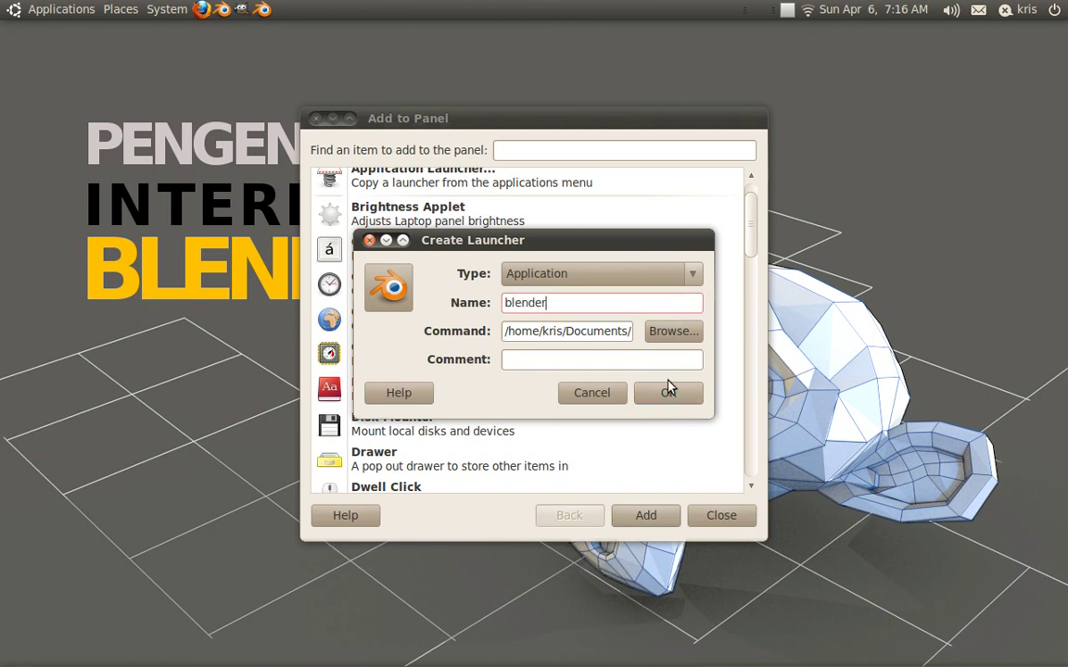
pyautogui.click(669, 392)
pyautogui.click(316, 118)
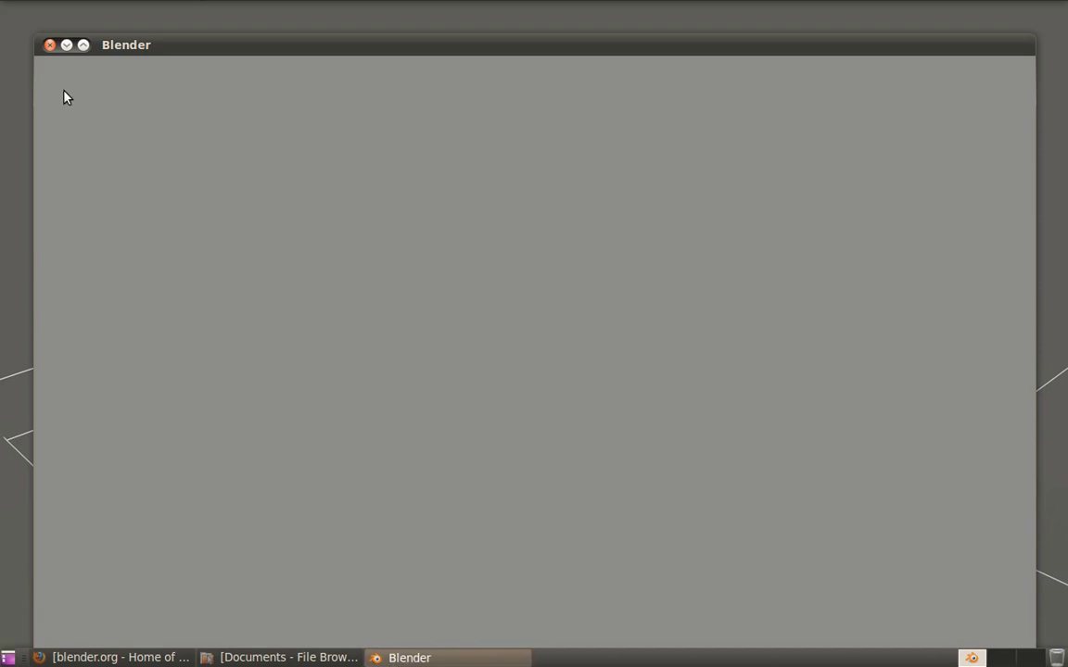
# Maximize the blank Blender window, then launch Blender 2.70 from the panel launcher.
pyautogui.click(83, 44)
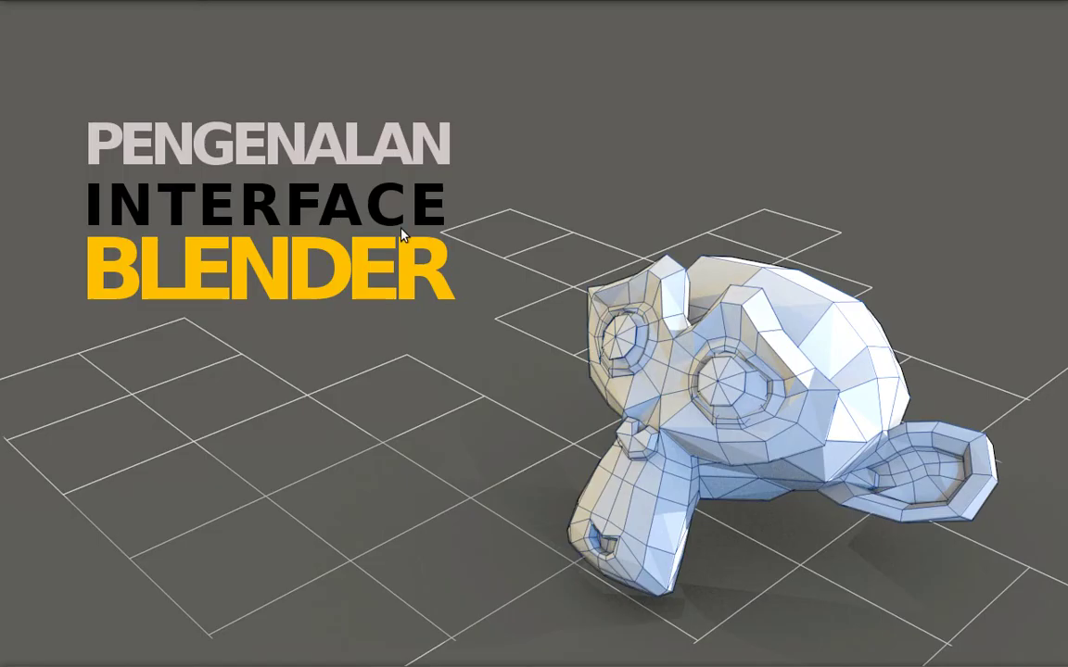
pyautogui.rightClick(324, 8)
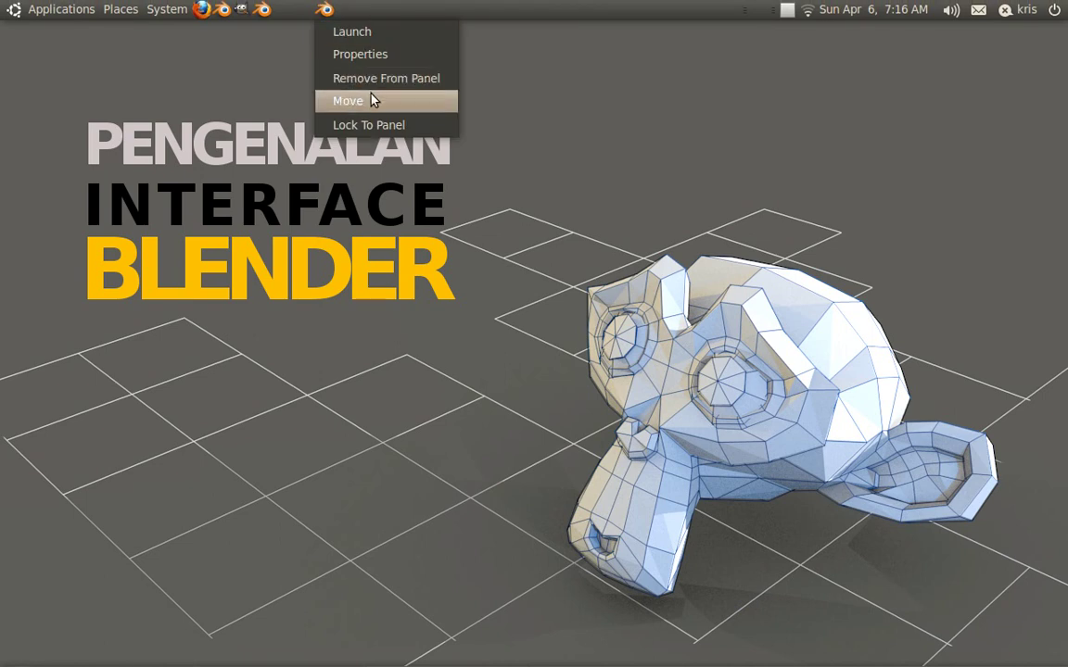
pyautogui.click(379, 83)
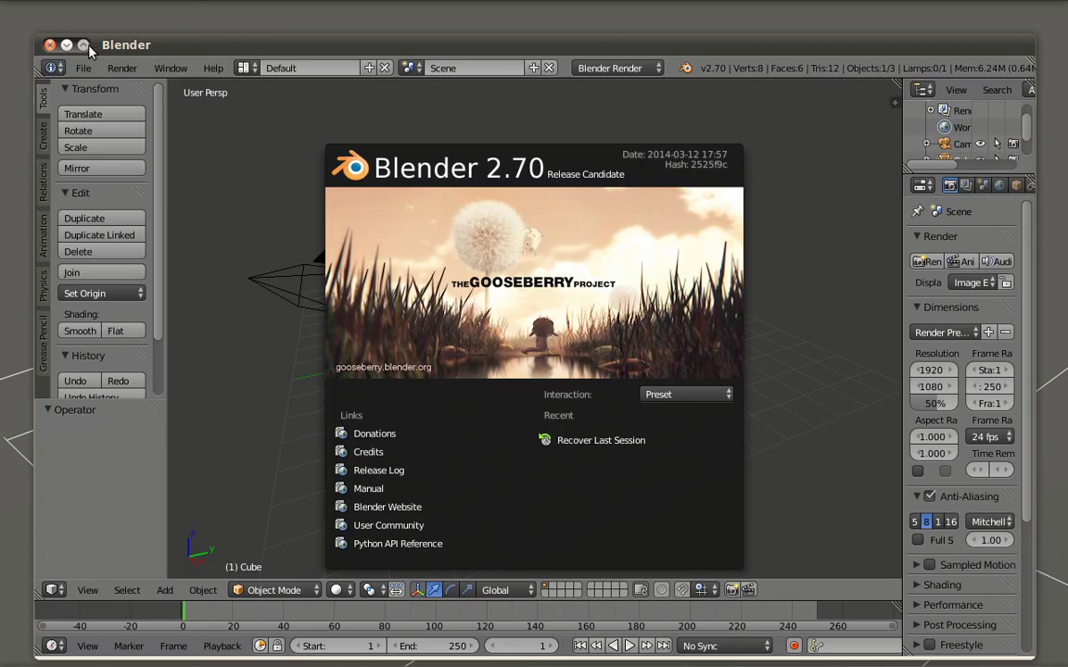
# Maximize Blender and close the splash screens in both the 2.65 and 2.70 windows.
pyautogui.click(82, 44)
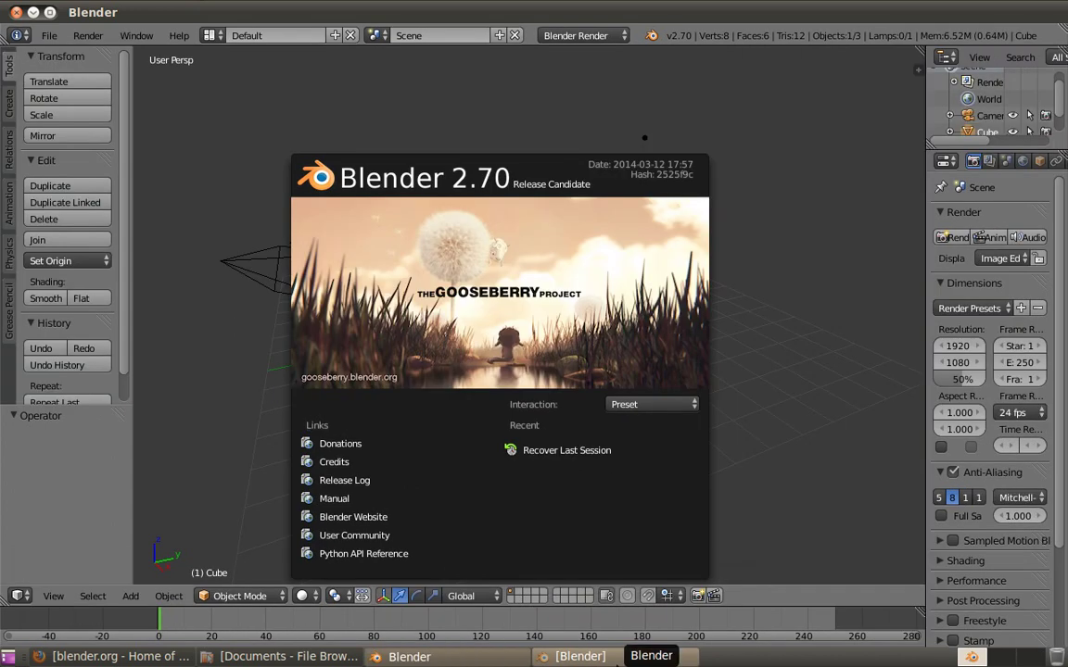
pyautogui.click(577, 656)
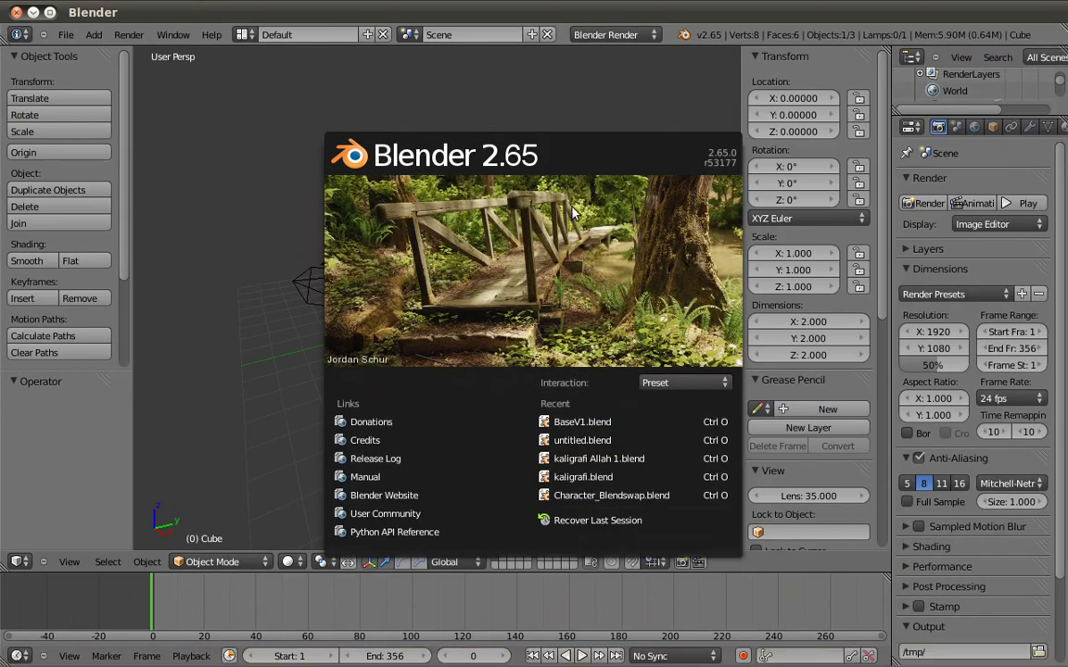
pyautogui.click(203, 520)
pyautogui.click(406, 656)
pyautogui.click(214, 441)
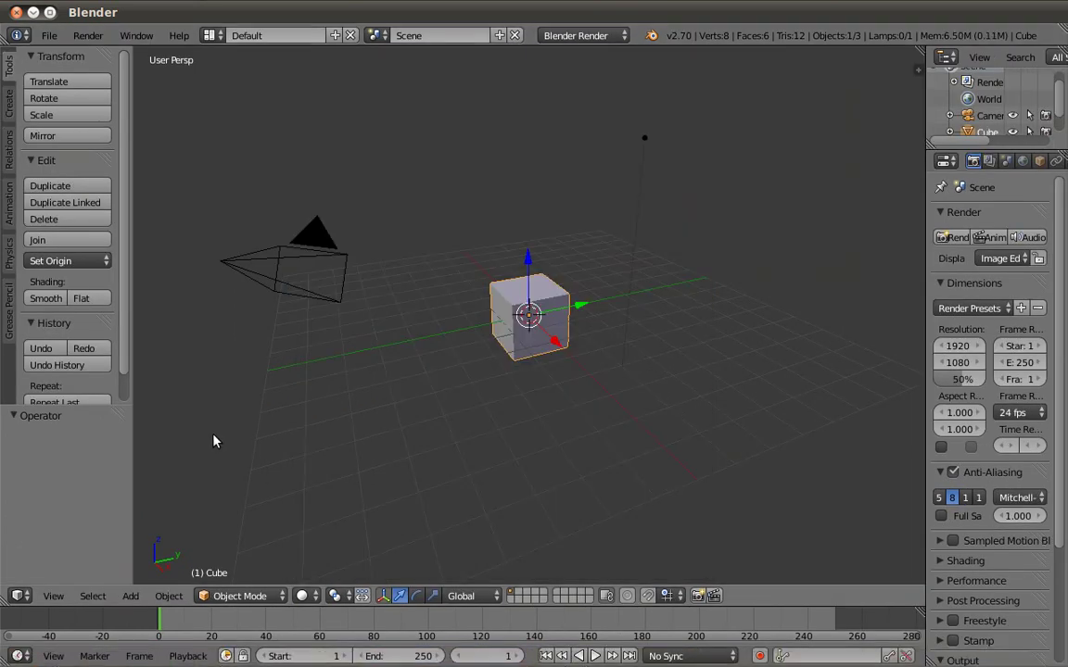
pyautogui.click(593, 656)
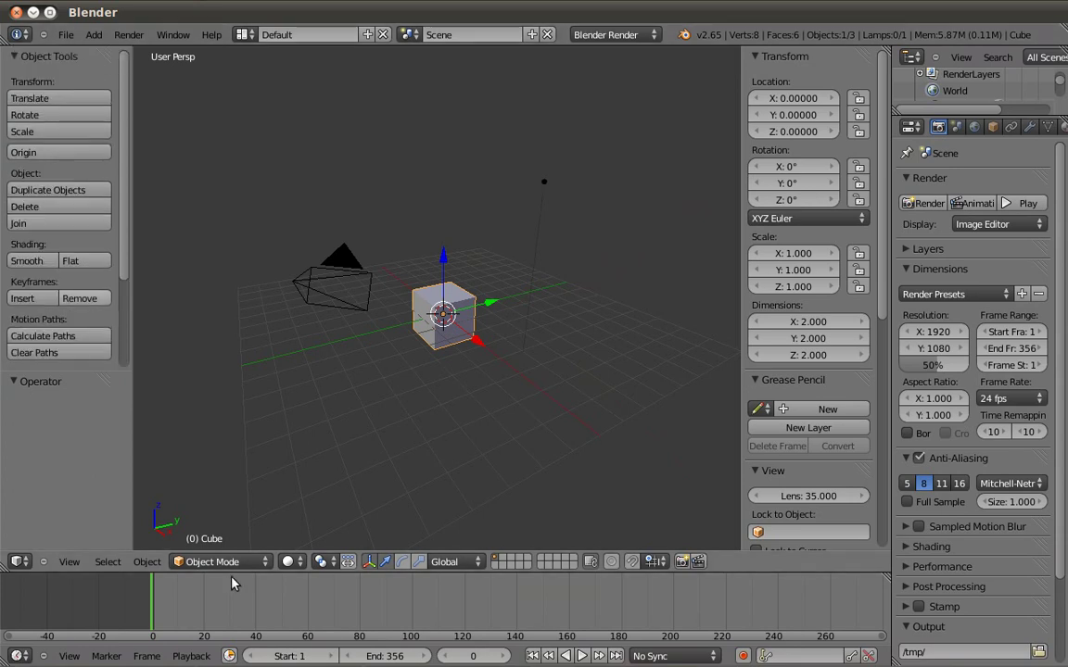
pyautogui.click(408, 657)
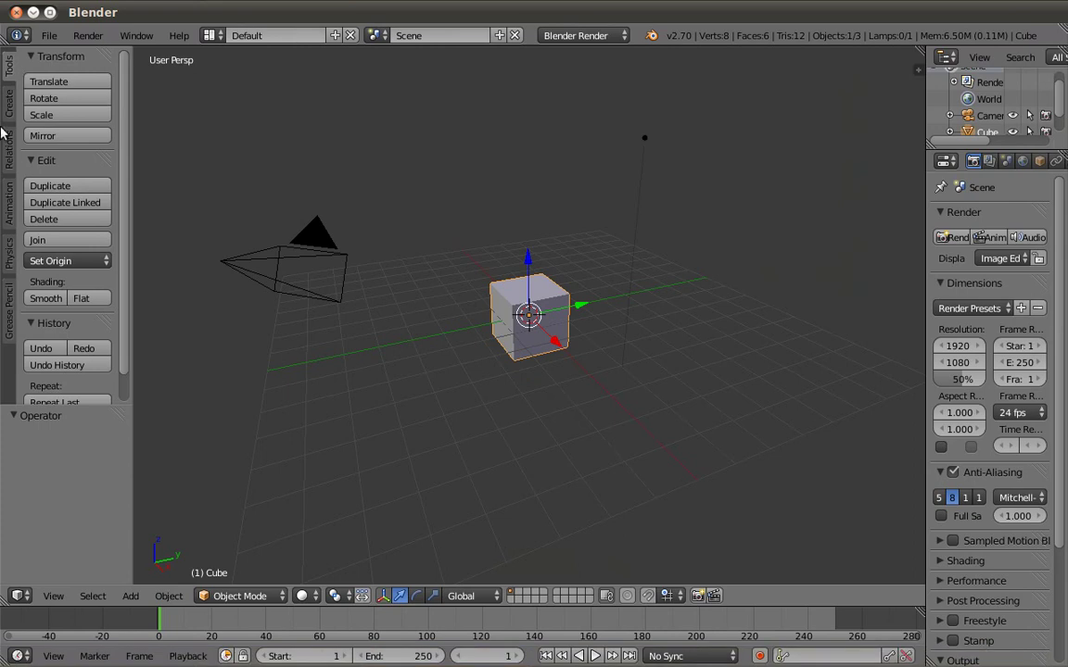
# Bring the blender.org home page in Firefox to the front.
pyautogui.scroll(-2, 59, 257)
pyautogui.scroll(2, 84, 237)
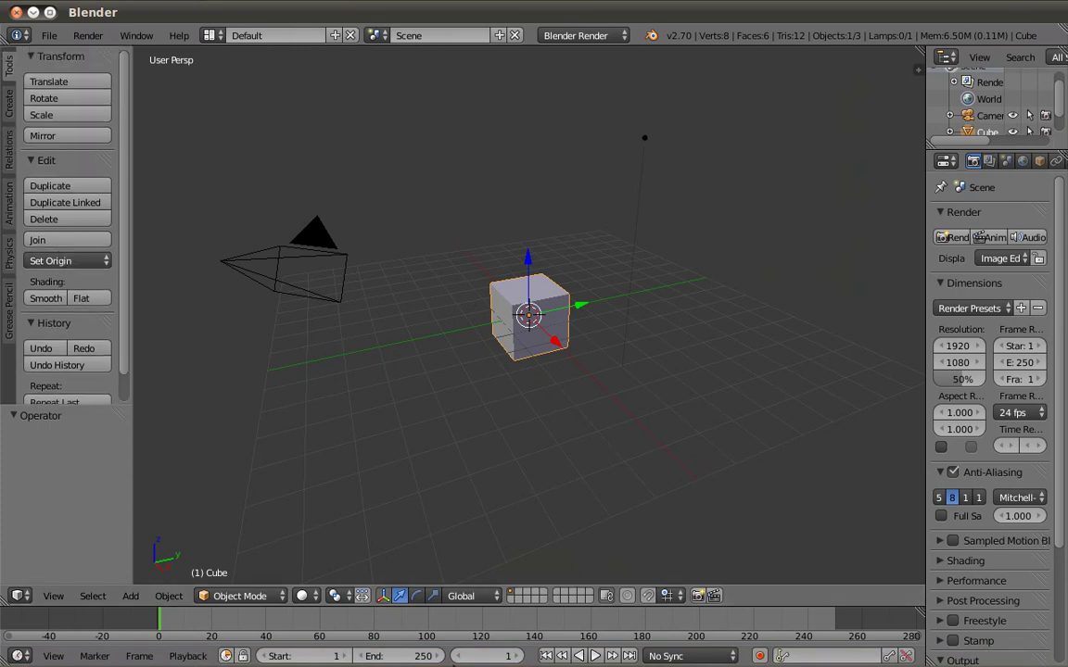
pyautogui.click(121, 657)
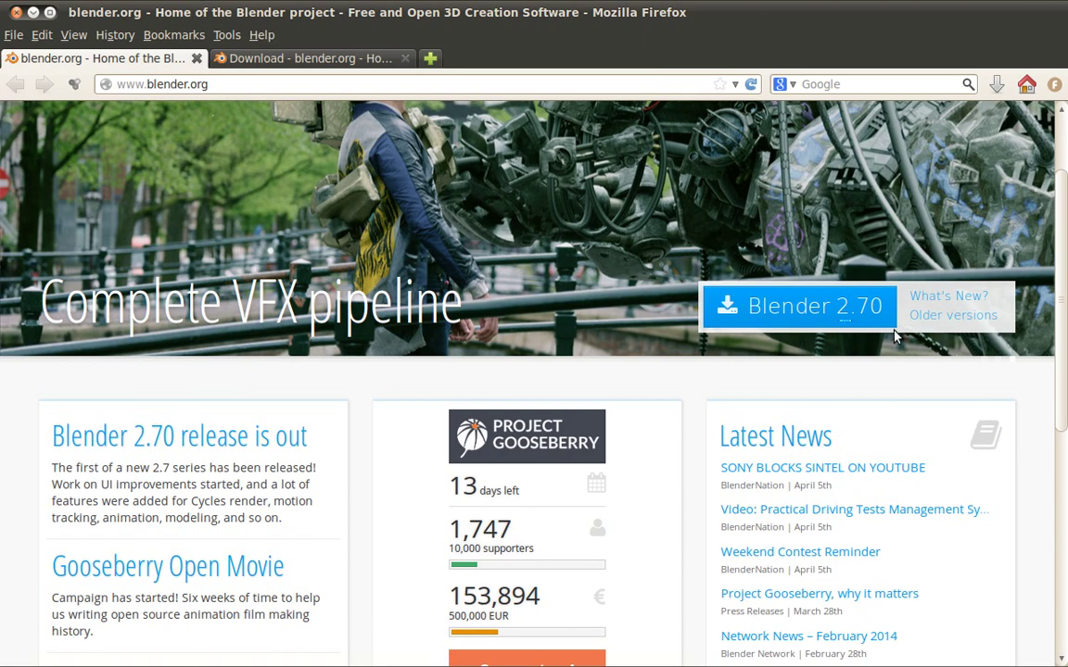
# Scroll through Blender 2.70's Render properties, comparing them with the 2.65 window.
pyautogui.click(598, 659)
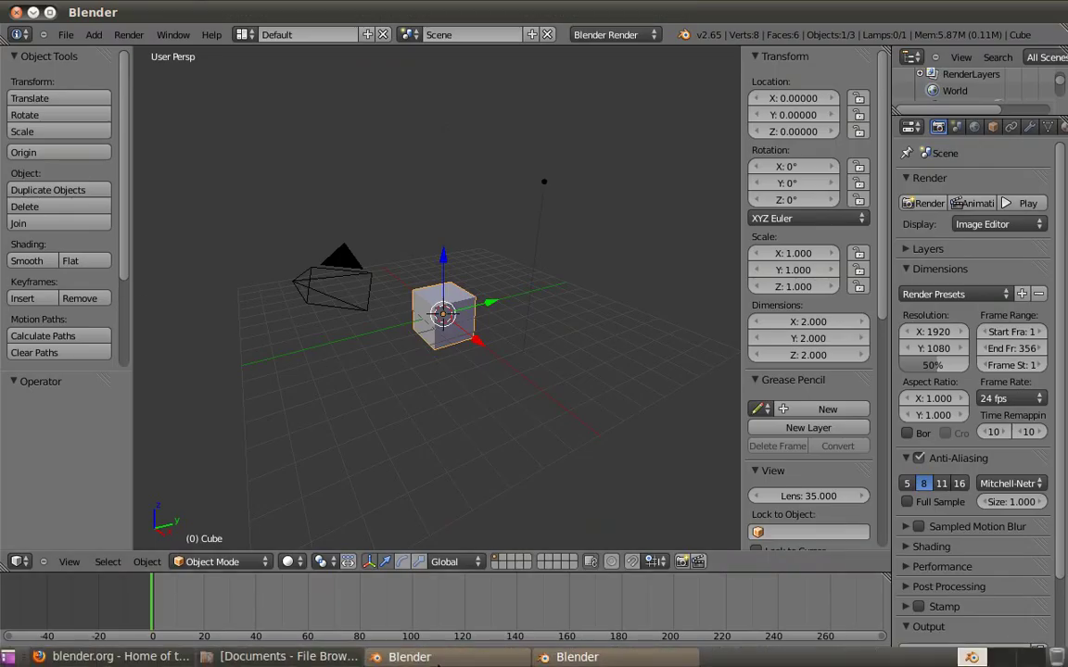
pyautogui.click(408, 656)
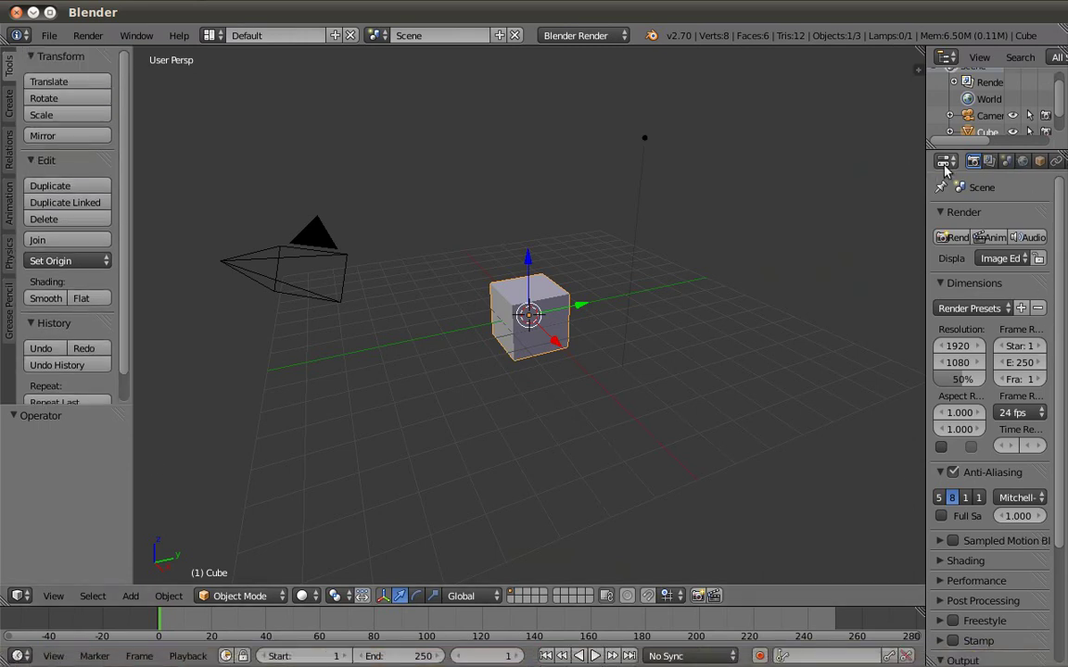
pyautogui.click(989, 161)
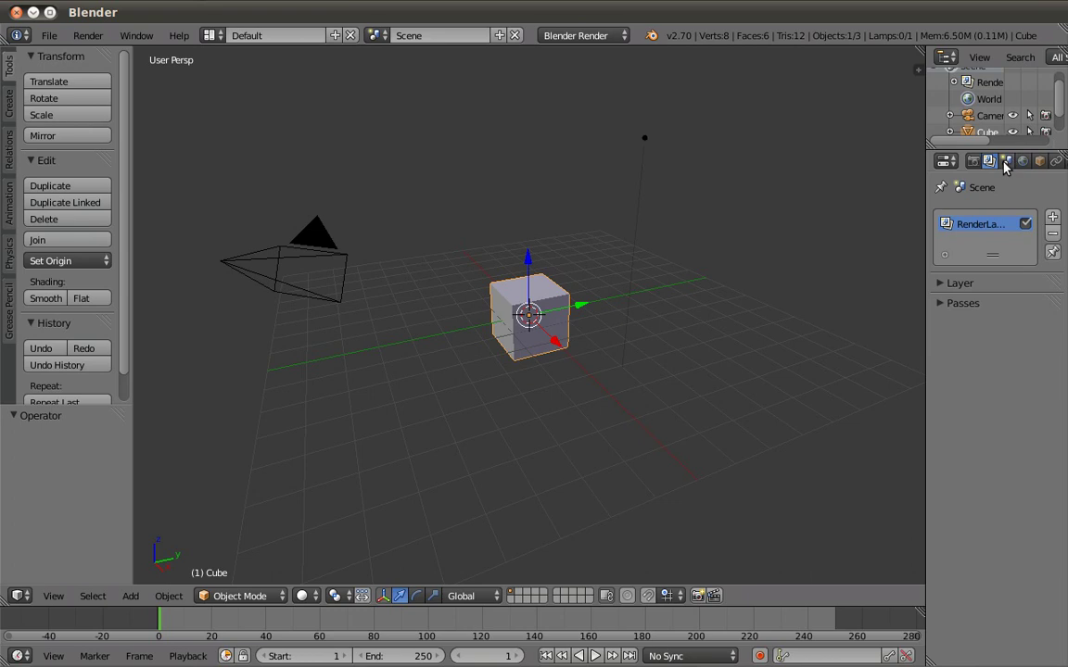
pyautogui.click(973, 160)
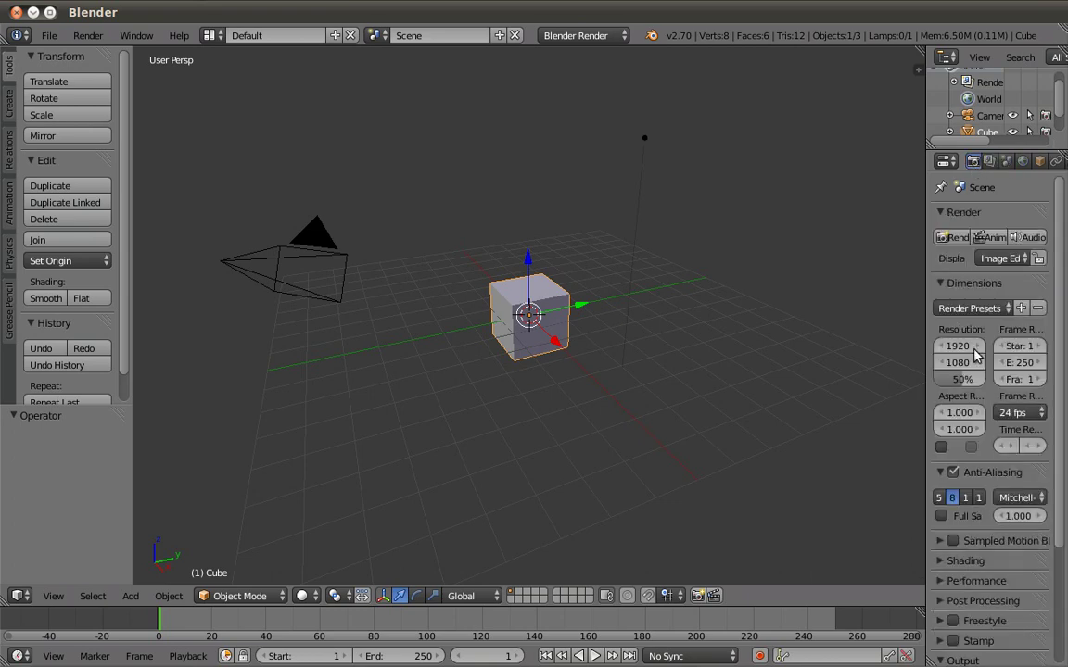
pyautogui.scroll(-5, 992, 418)
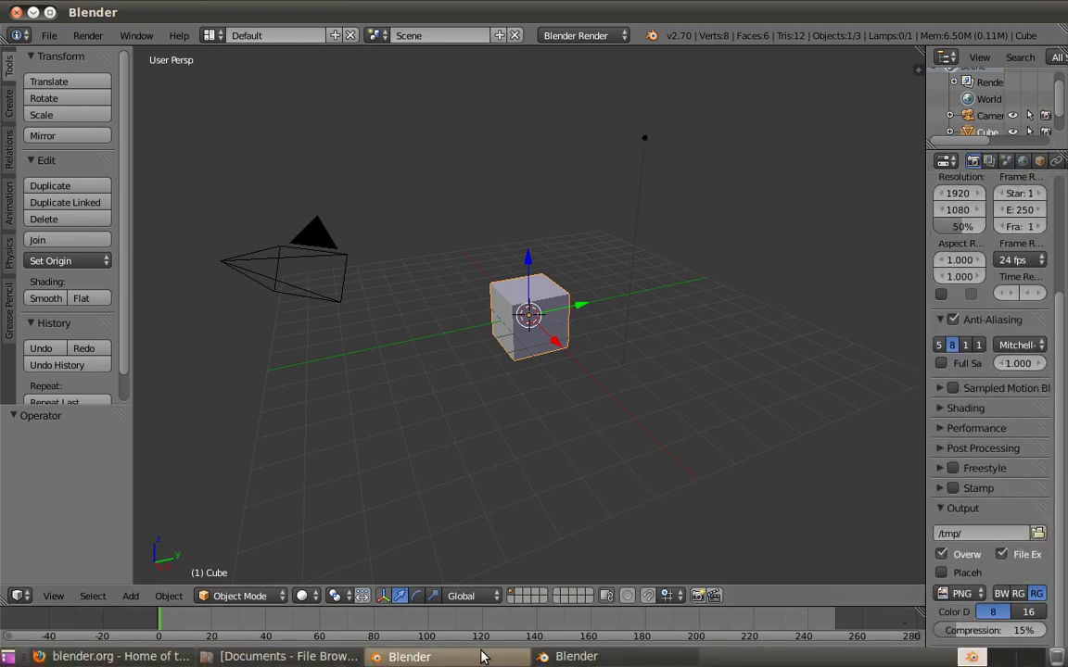
pyautogui.click(508, 658)
pyautogui.click(478, 657)
pyautogui.click(557, 657)
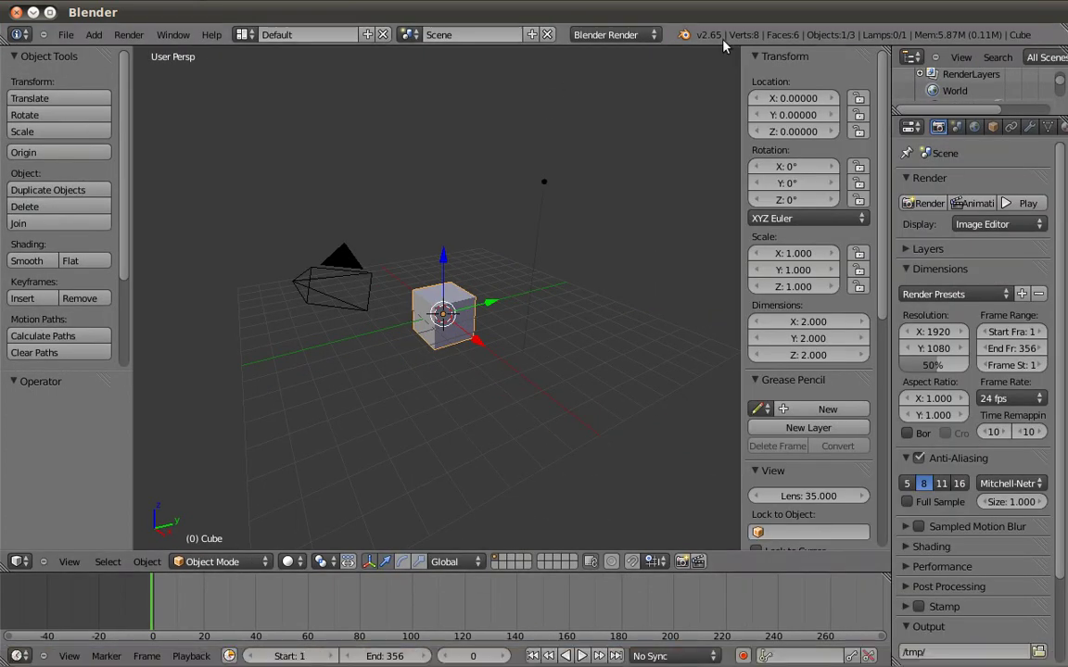
pyautogui.scroll(-3, 967, 368)
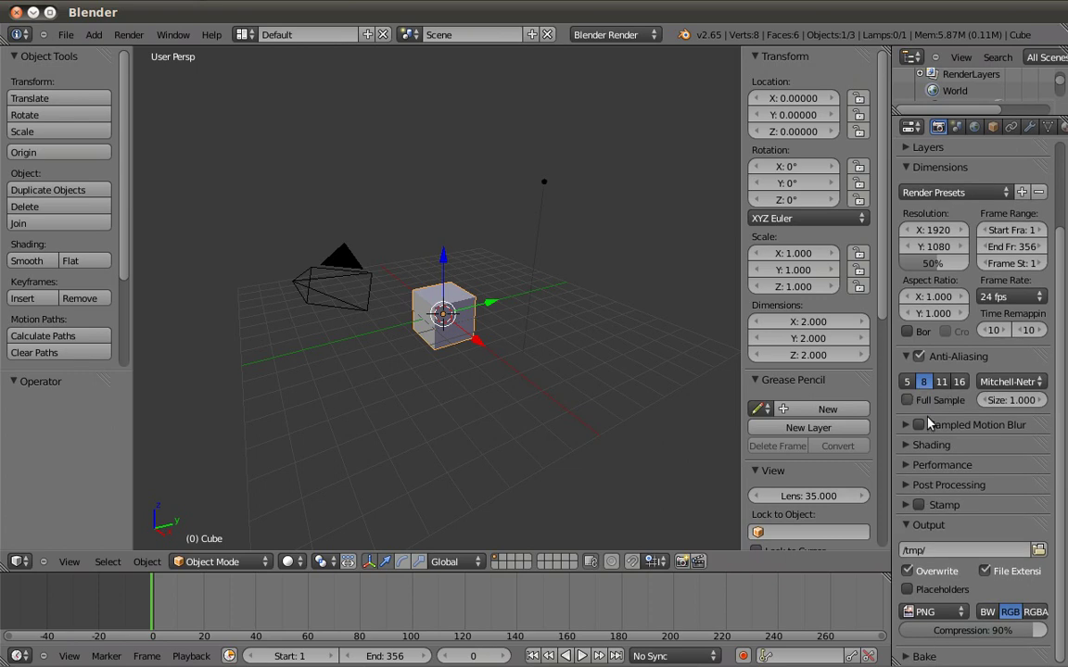
pyautogui.click(408, 657)
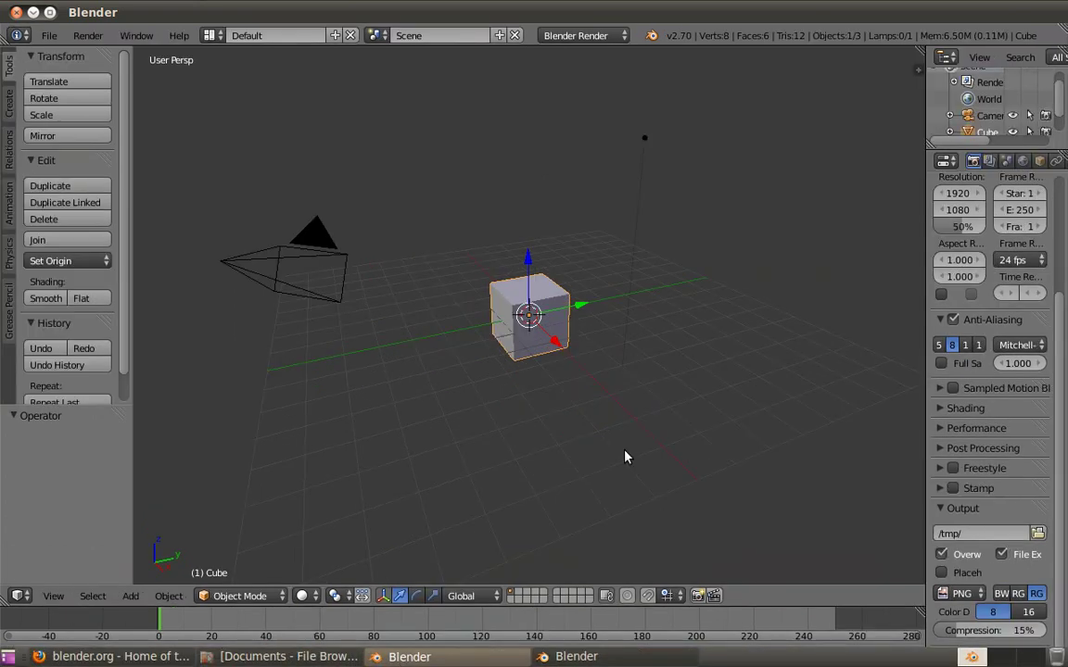
# Expand Freestyle and enable Freestyle line rendering in Blender 2.70.
pyautogui.click(942, 476)
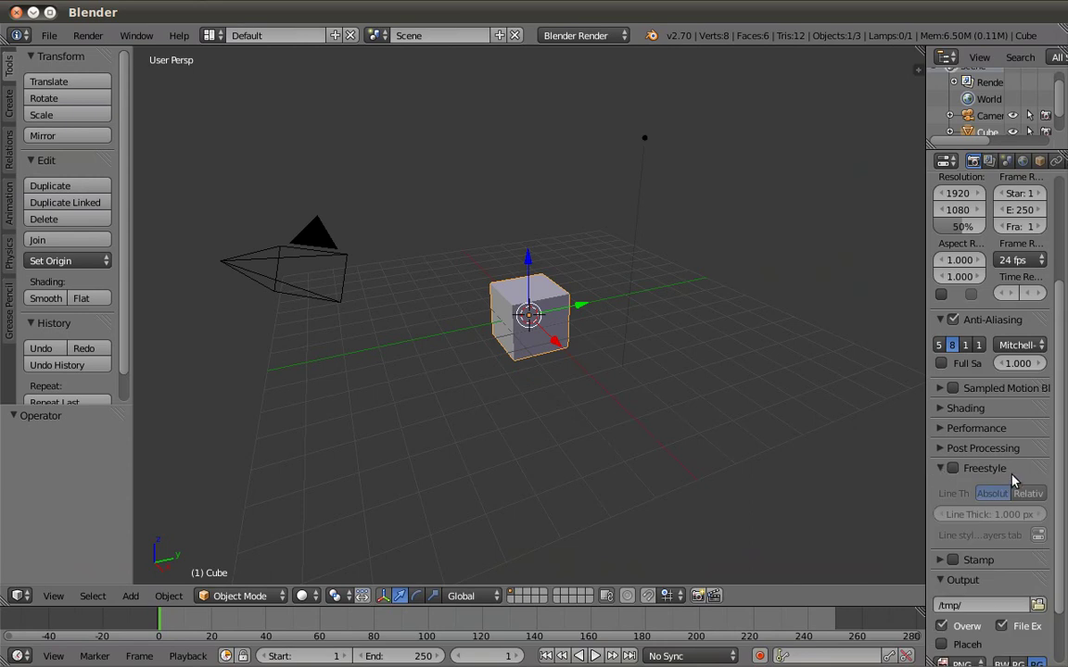
pyautogui.scroll(-2, 965, 435)
pyautogui.click(969, 404)
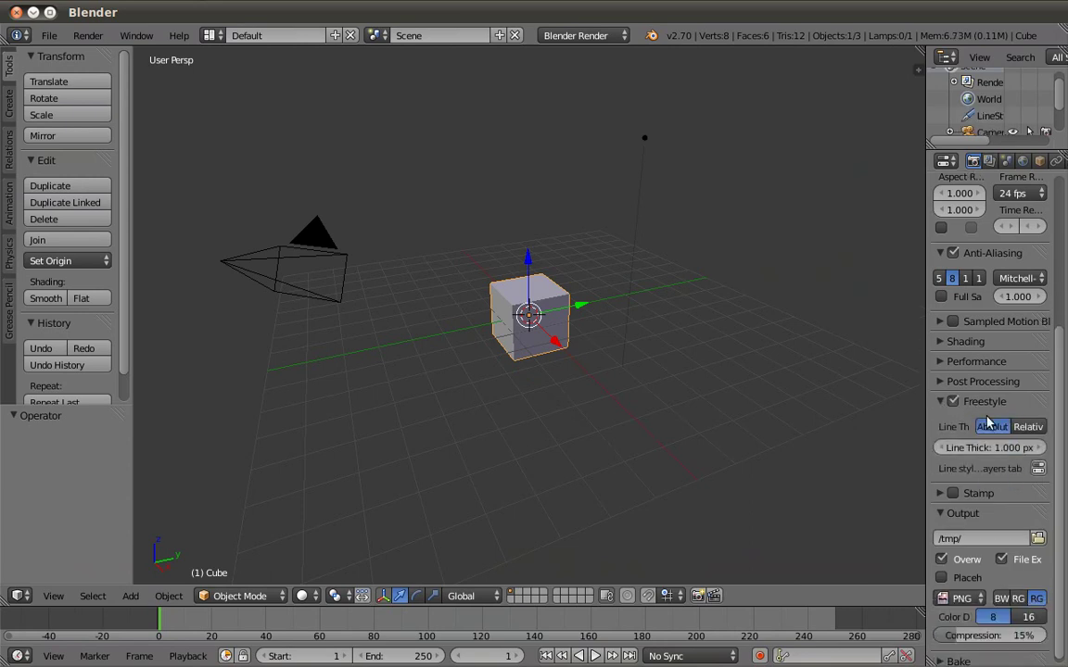
pyautogui.click(545, 658)
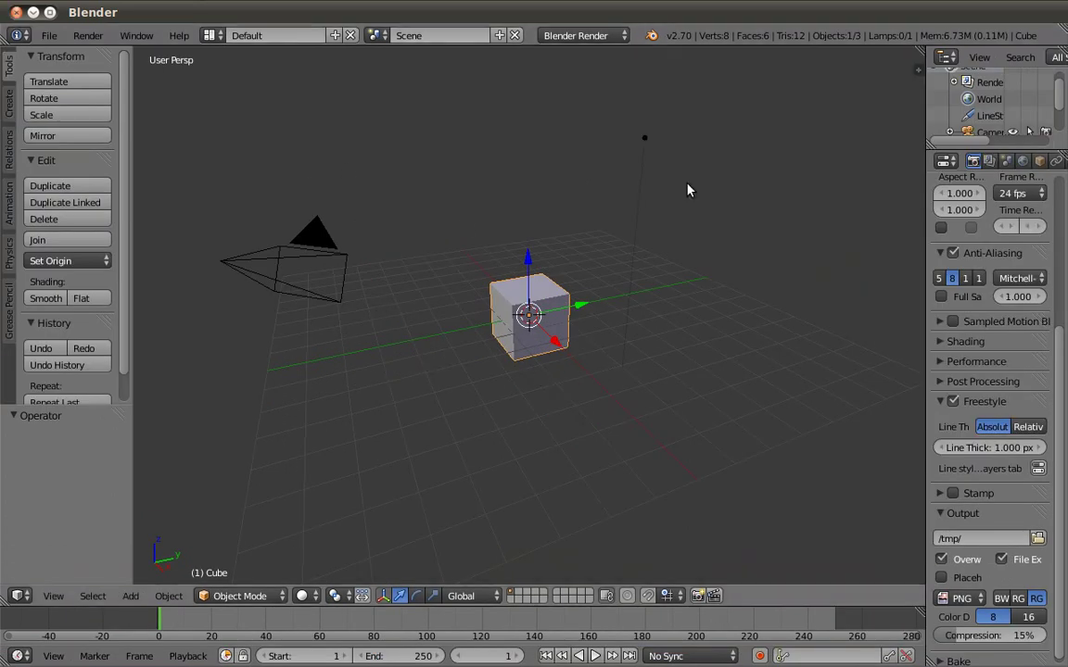
pyautogui.click(652, 36)
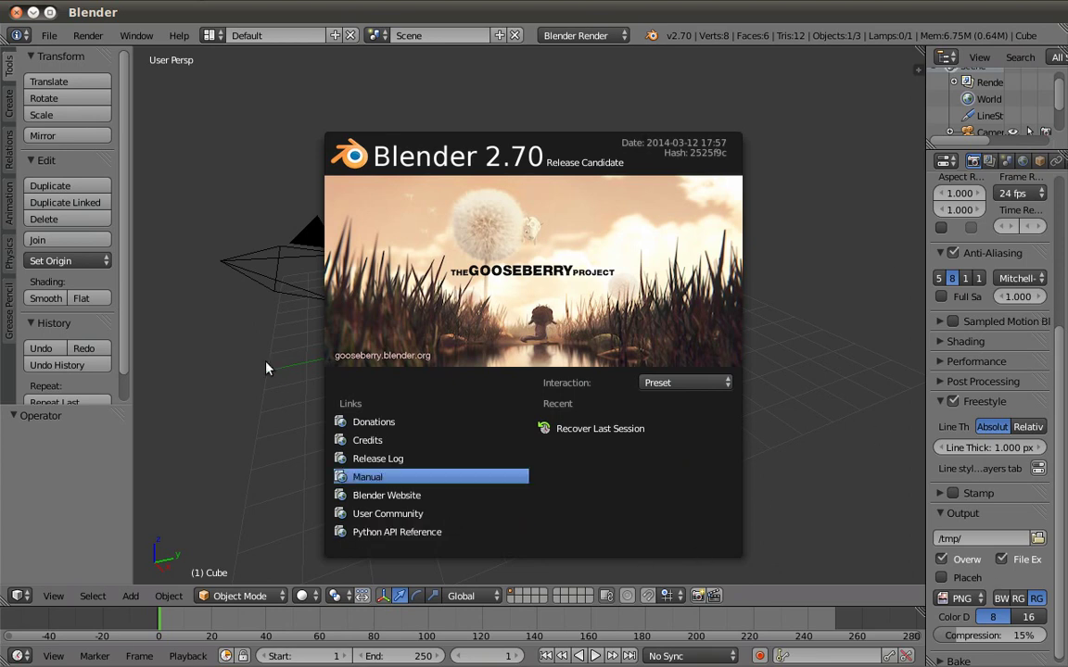
pyautogui.click(289, 332)
pyautogui.moveTo(505, 437); pyautogui.dragTo(543, 363, button='middle')
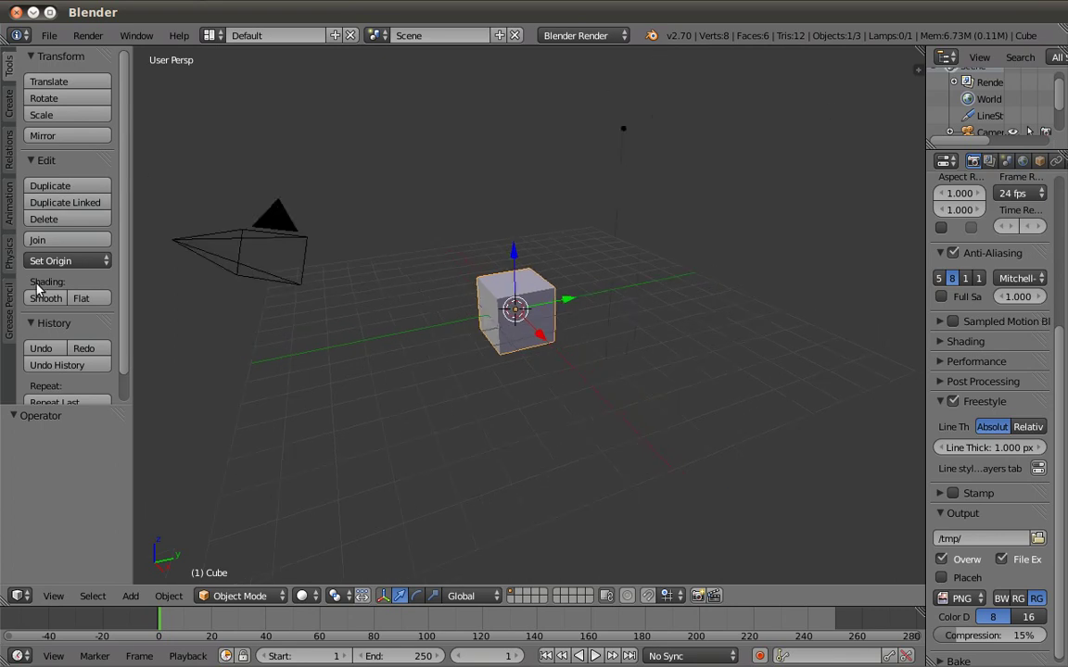
pyautogui.scroll(-2, 79, 227)
pyautogui.scroll(2, 79, 132)
pyautogui.click(69, 97)
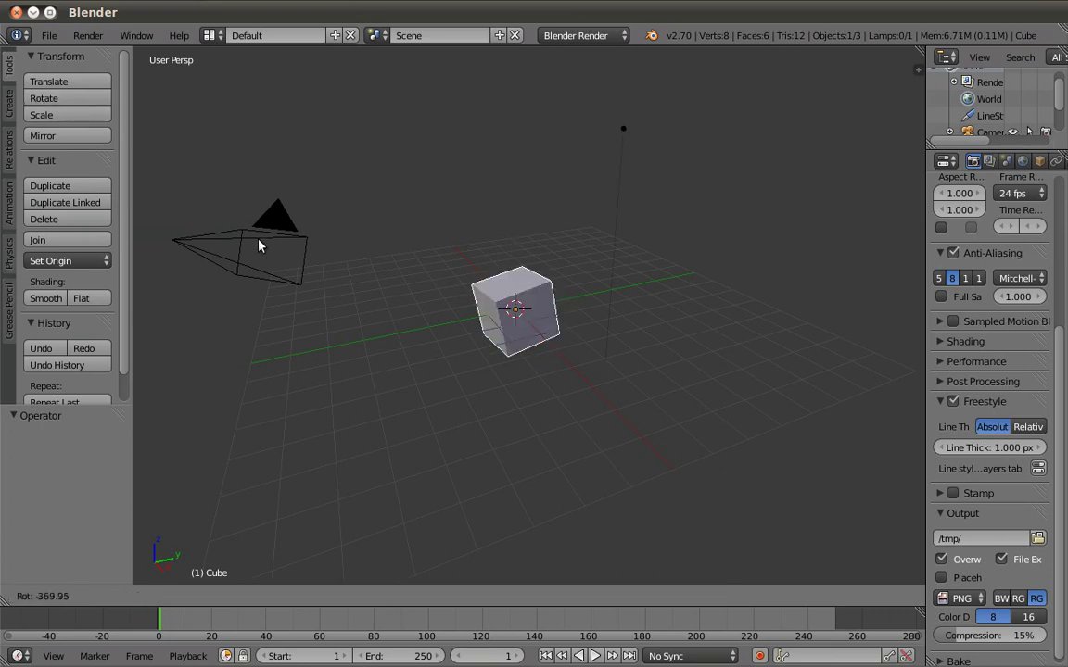
pyautogui.rightClick(232, 214)
pyautogui.click(62, 115)
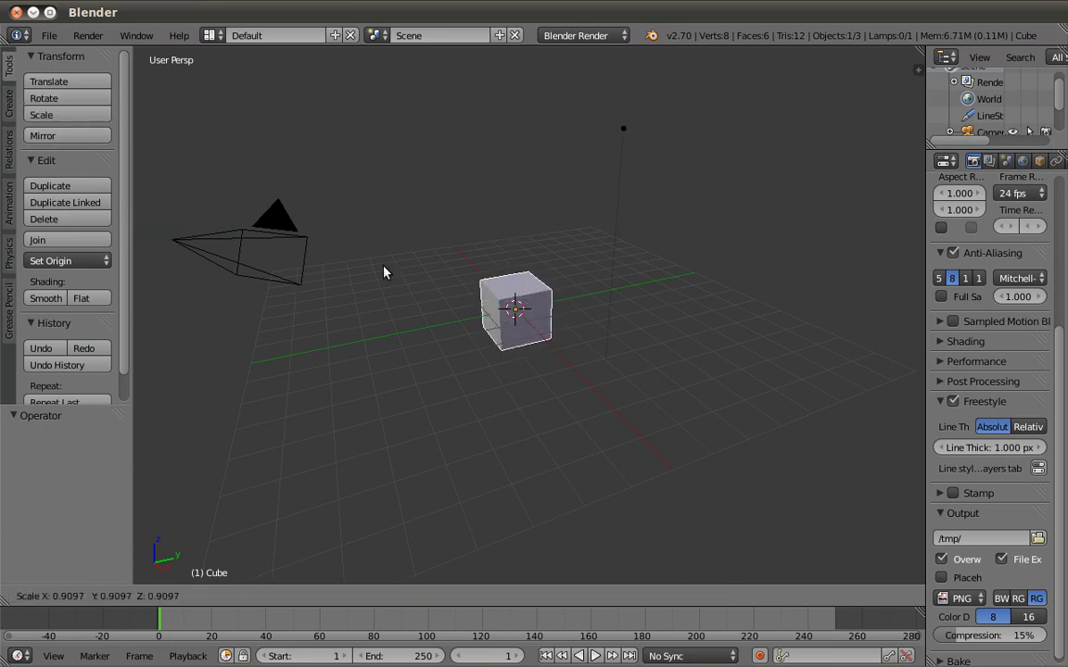
pyautogui.rightClick(139, 136)
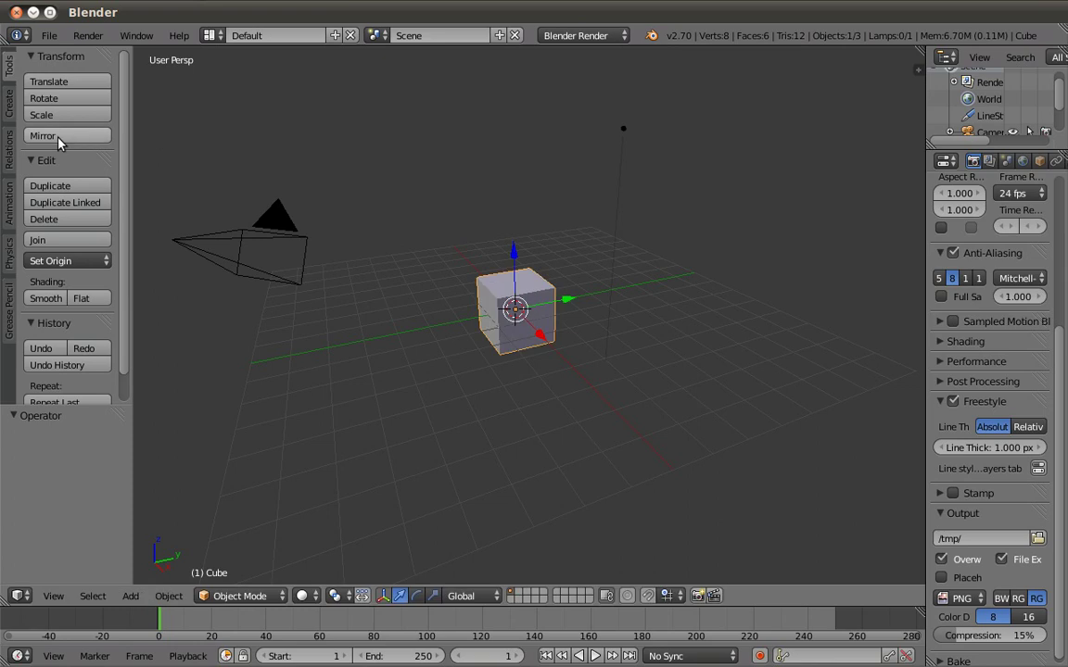
pyautogui.click(58, 138)
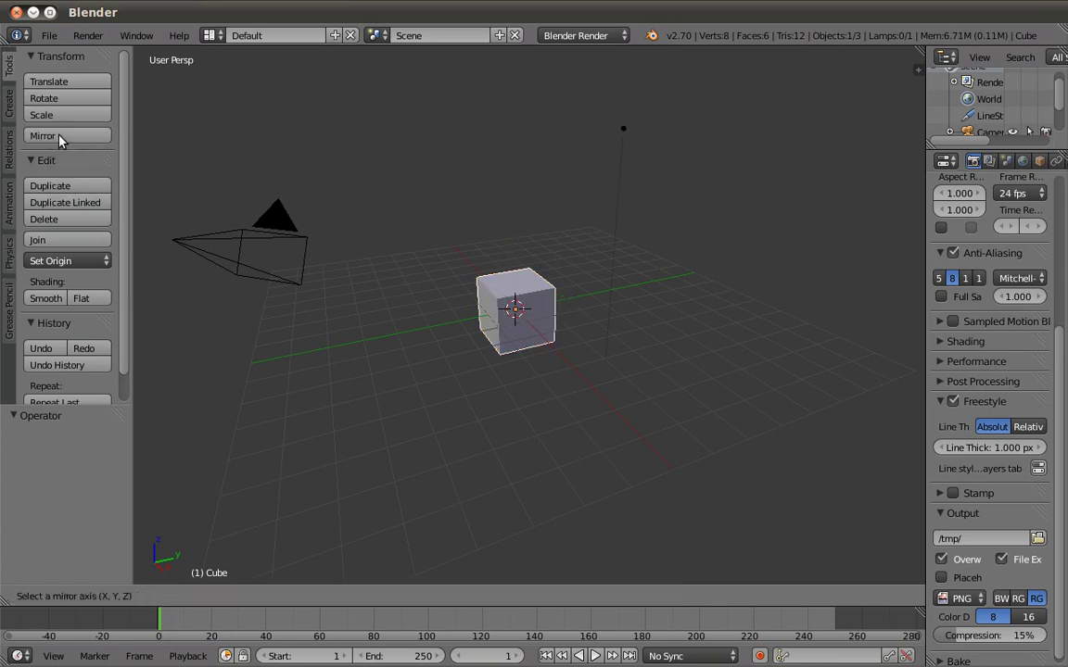
pyautogui.rightClick(294, 241)
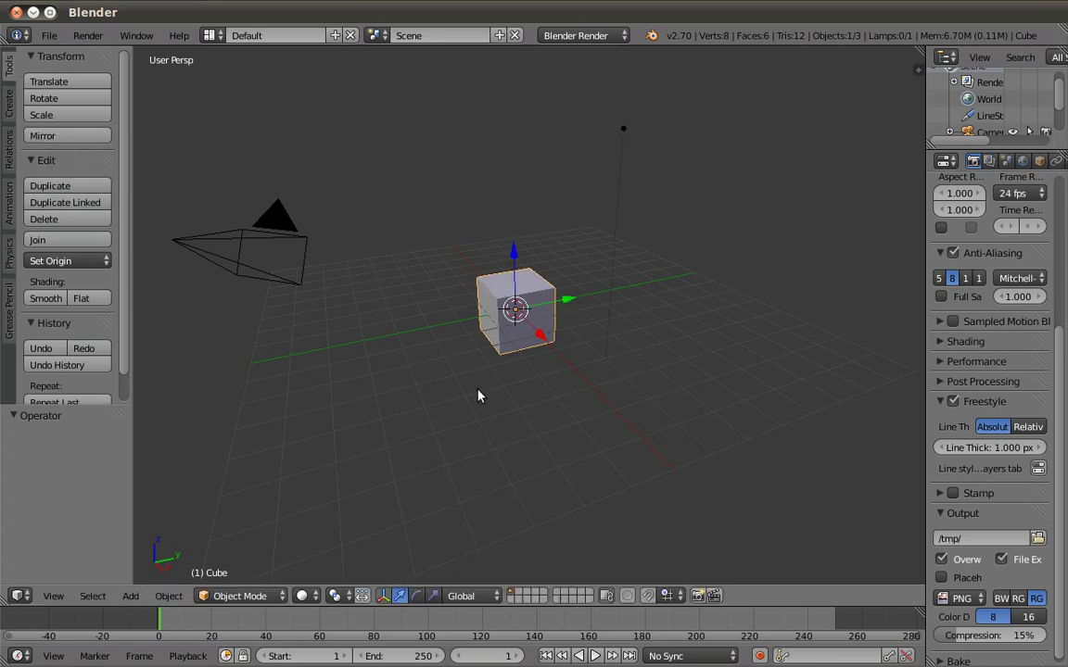
pyautogui.click(63, 86)
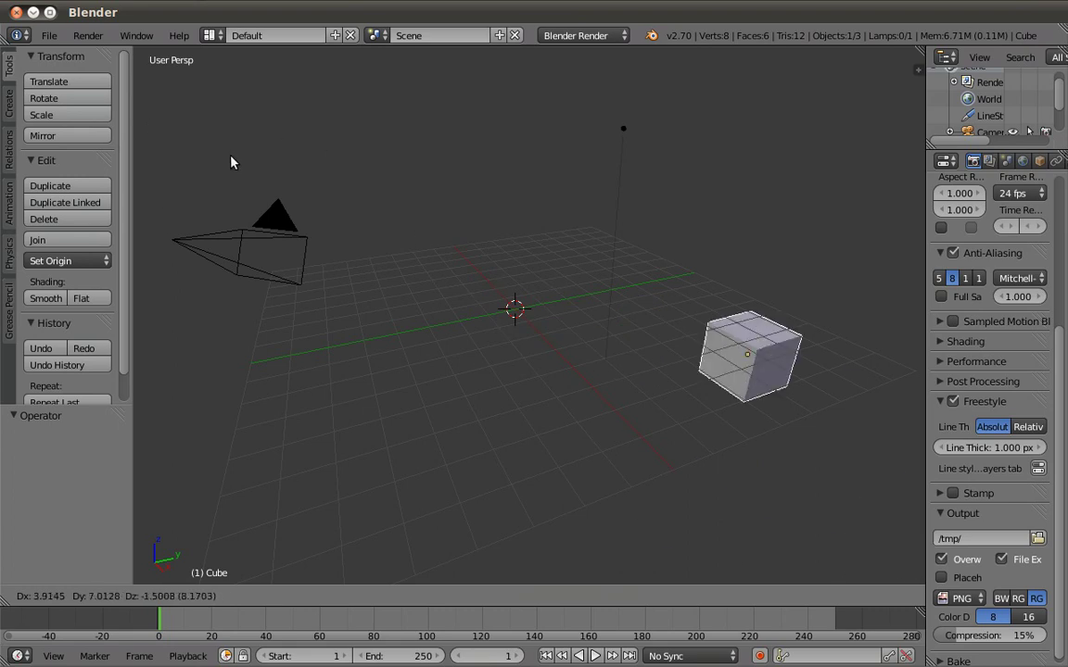
# Cancel the move, duplicate the cube, and slide the copy along Y beside the original.
pyautogui.rightClick(185, 176)
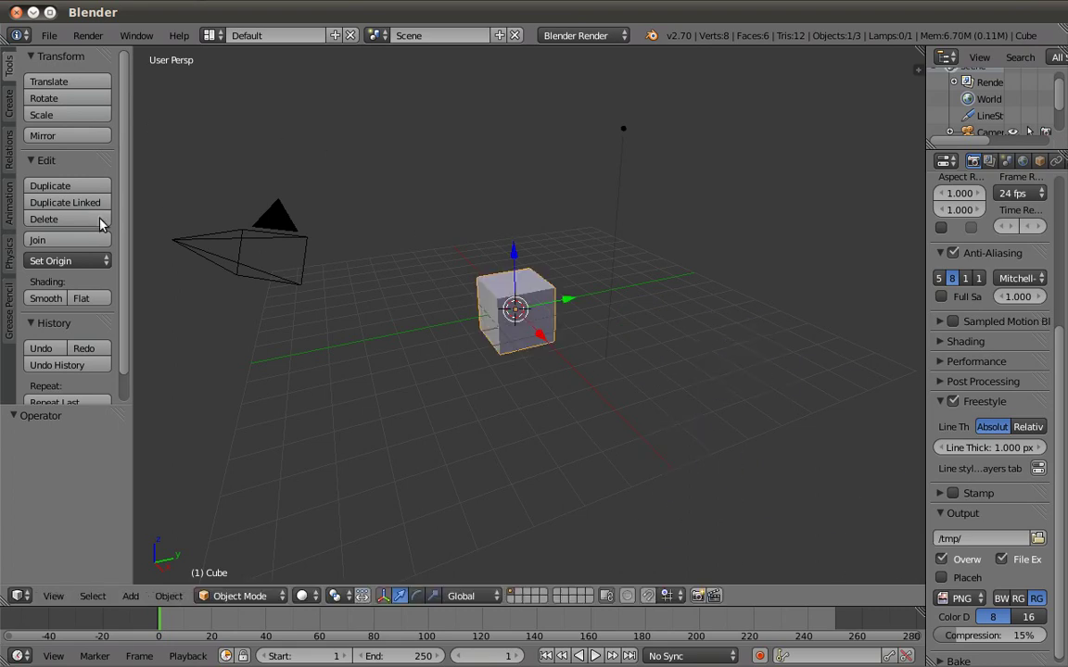
pyautogui.click(58, 185)
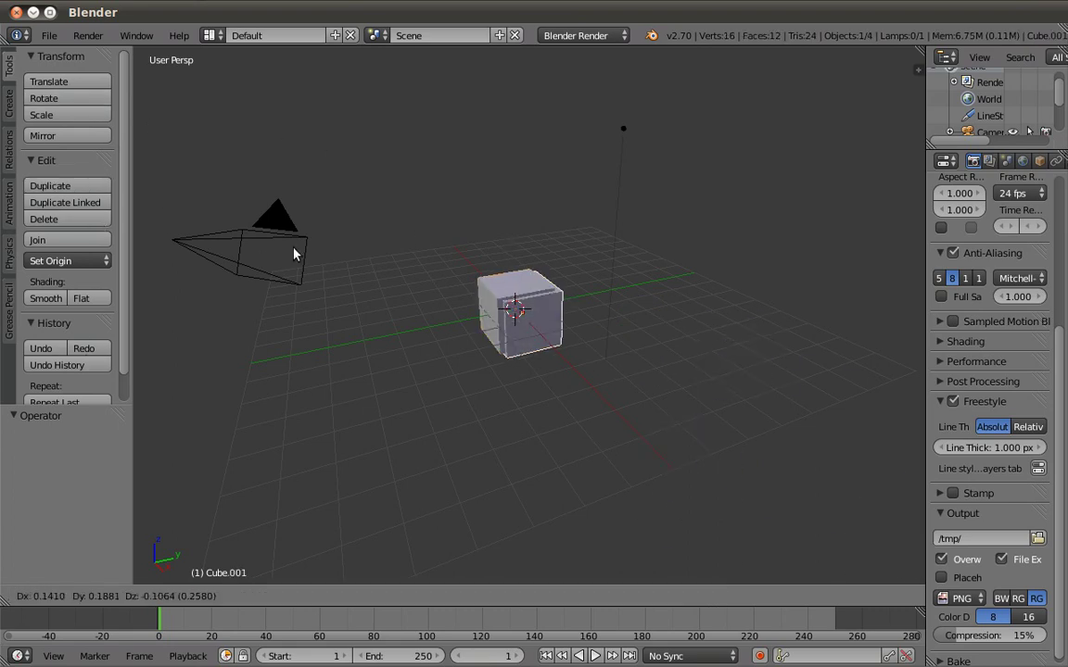
pyautogui.rightClick(164, 162)
pyautogui.press('g')
pyautogui.press('y')
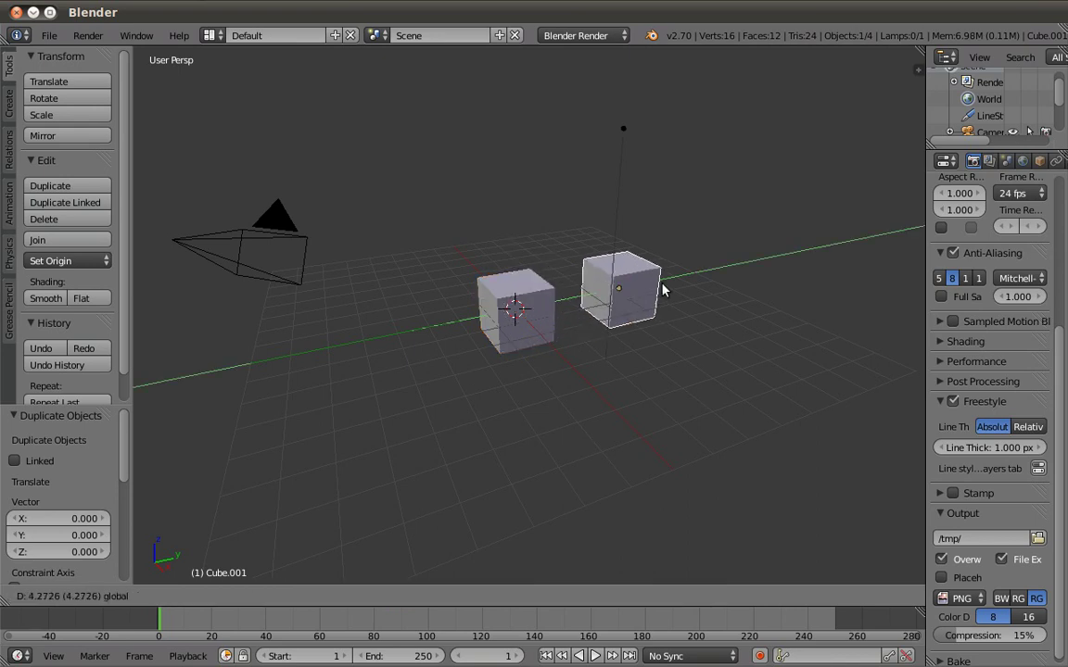
pyautogui.click(663, 291)
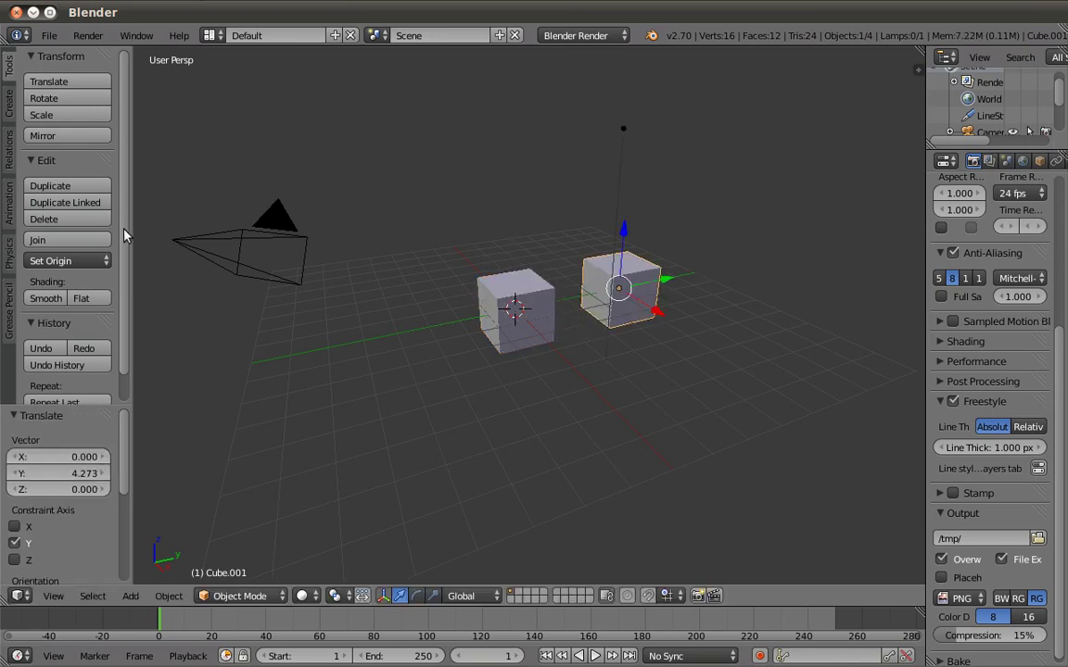
# Make a linked duplicate of Cube.001 and place it right of the middle cube.
pyautogui.click(79, 204)
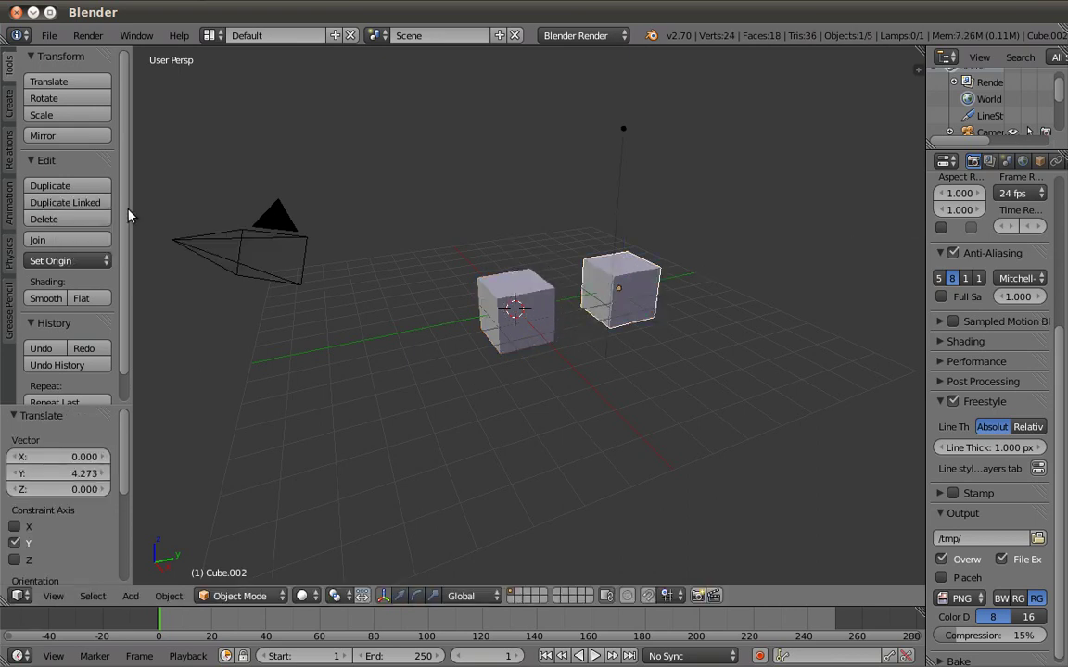
pyautogui.click(181, 197)
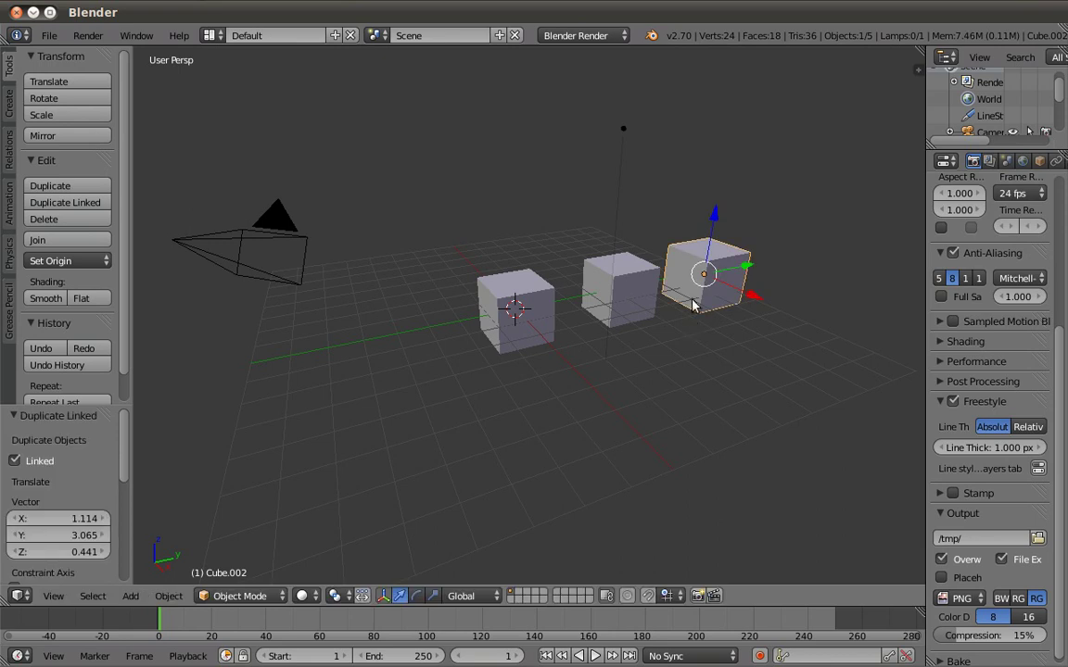
pyautogui.press('Tab')
pyautogui.press('Tab')
# Select each cube in turn, cancelling trial moves and toggling Edit Mode to show the shared mesh.
pyautogui.rightClick(502, 336)
pyautogui.press('g')
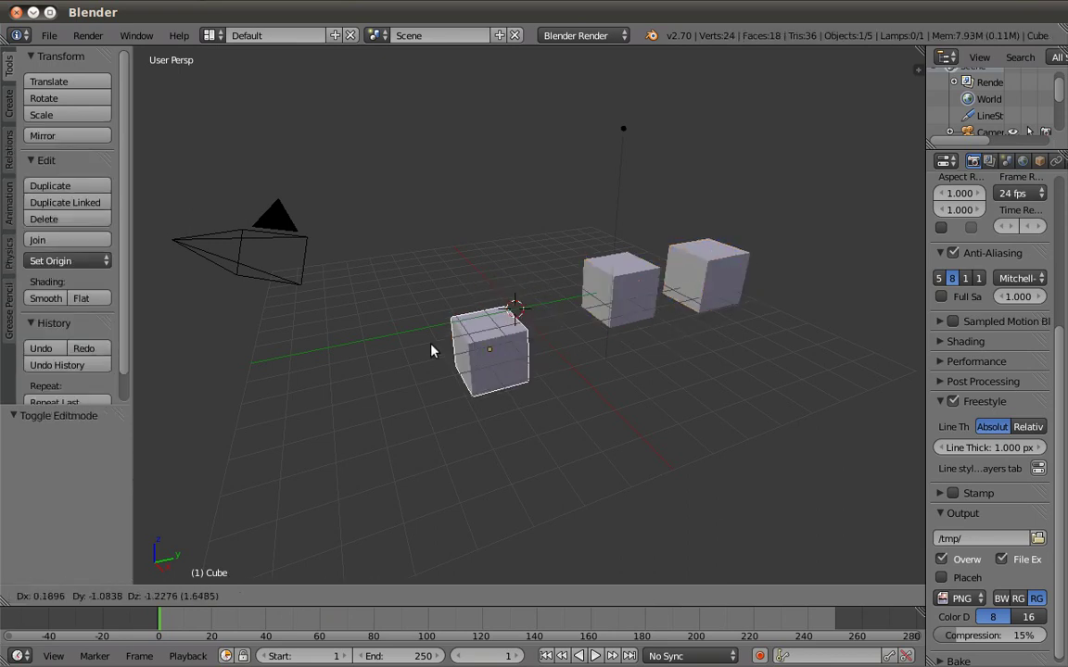
pyautogui.press('Escape')
pyautogui.rightClick(733, 275)
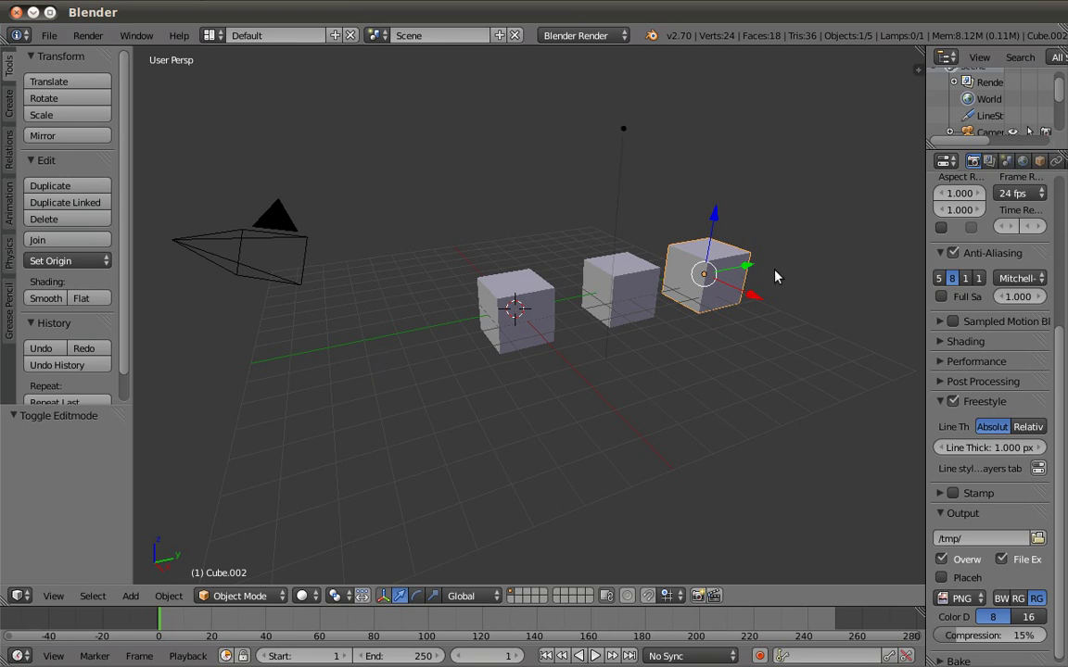
pyautogui.press('Tab')
pyautogui.press('Tab')
pyautogui.rightClick(645, 295)
pyautogui.press('g')
pyautogui.press('Escape')
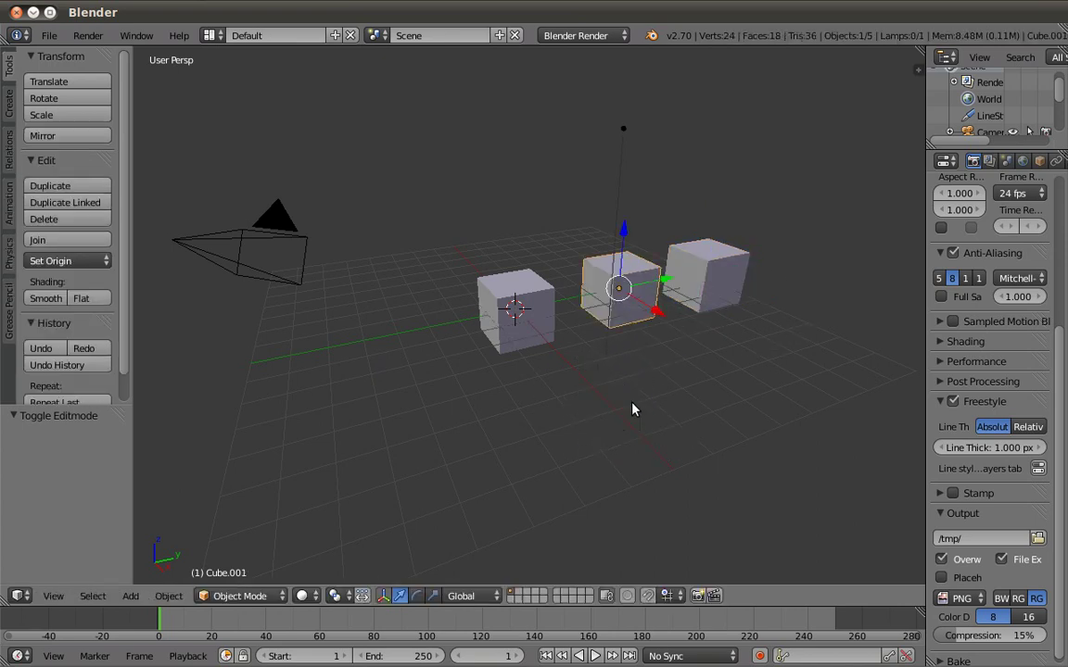
pyautogui.press('Tab')
pyautogui.press('Tab')
pyautogui.rightClick(739, 259)
pyautogui.press('g')
pyautogui.press('Escape')
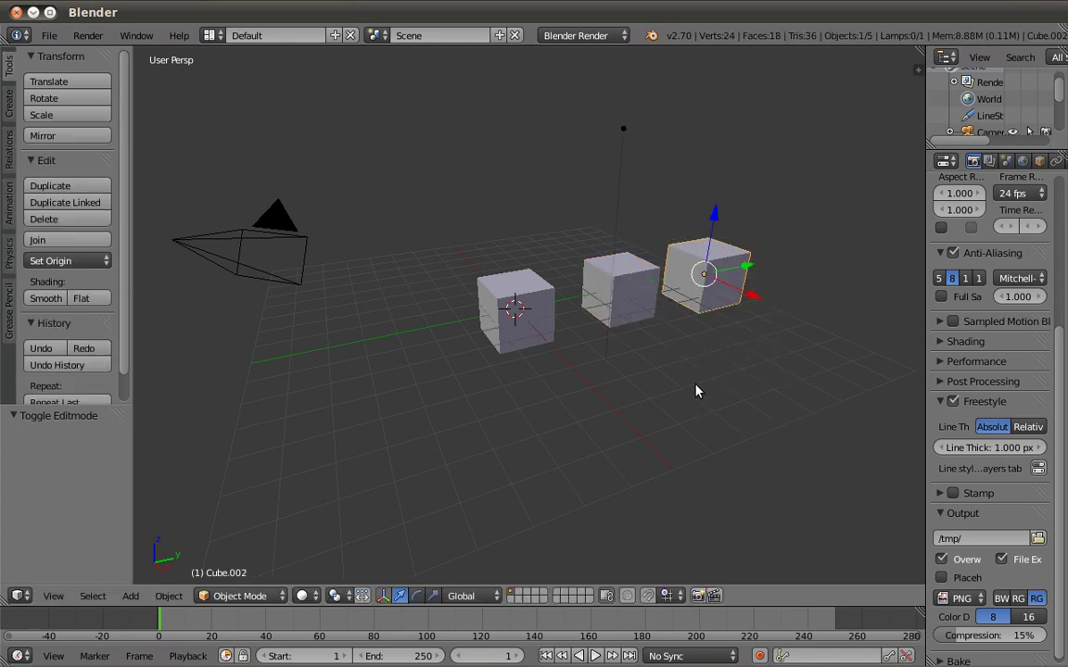
# Try pulling a corner vertex on the linked and left cubes, cancelling each, then return to Object Mode.
pyautogui.press('Tab')
pyautogui.rightClick(742, 301)
pyautogui.press('g')
pyautogui.press('Escape')
pyautogui.press('Tab')
pyautogui.rightClick(533, 325)
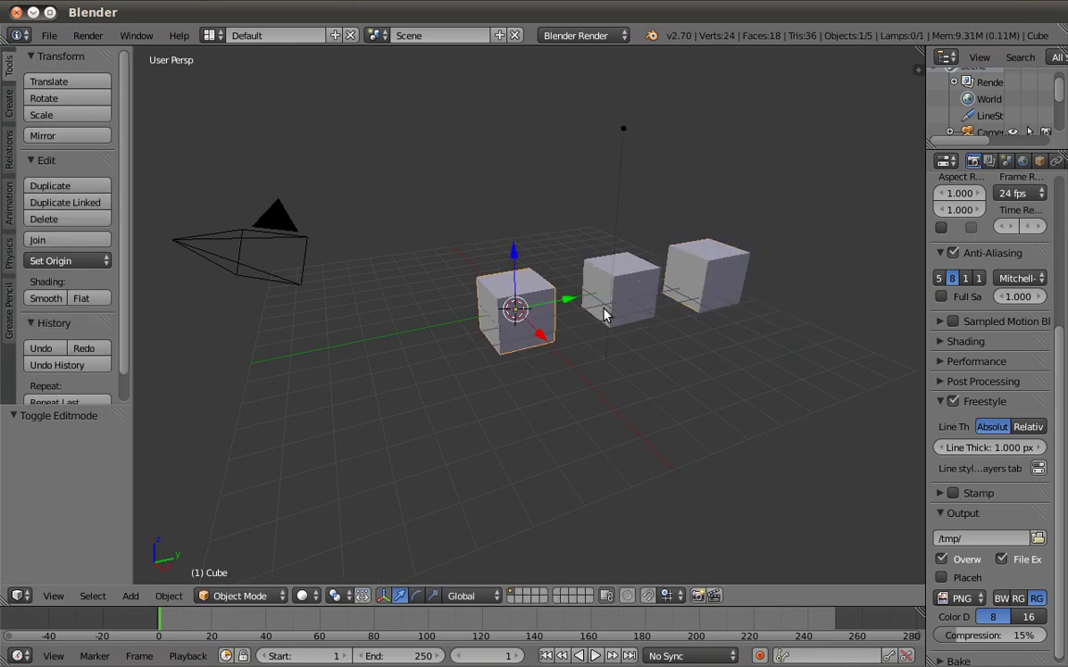
pyautogui.press('Tab')
pyautogui.press('g')
pyautogui.press('Escape')
pyautogui.press('Tab')
pyautogui.rightClick(619, 283)
pyautogui.press('Tab')
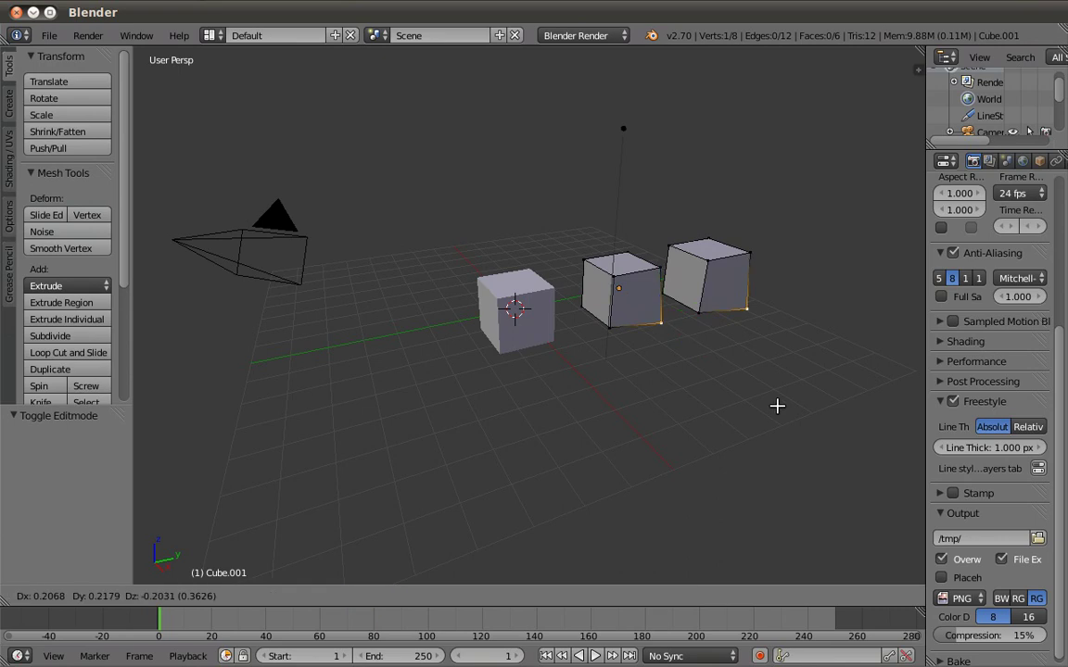
pyautogui.press('Tab')
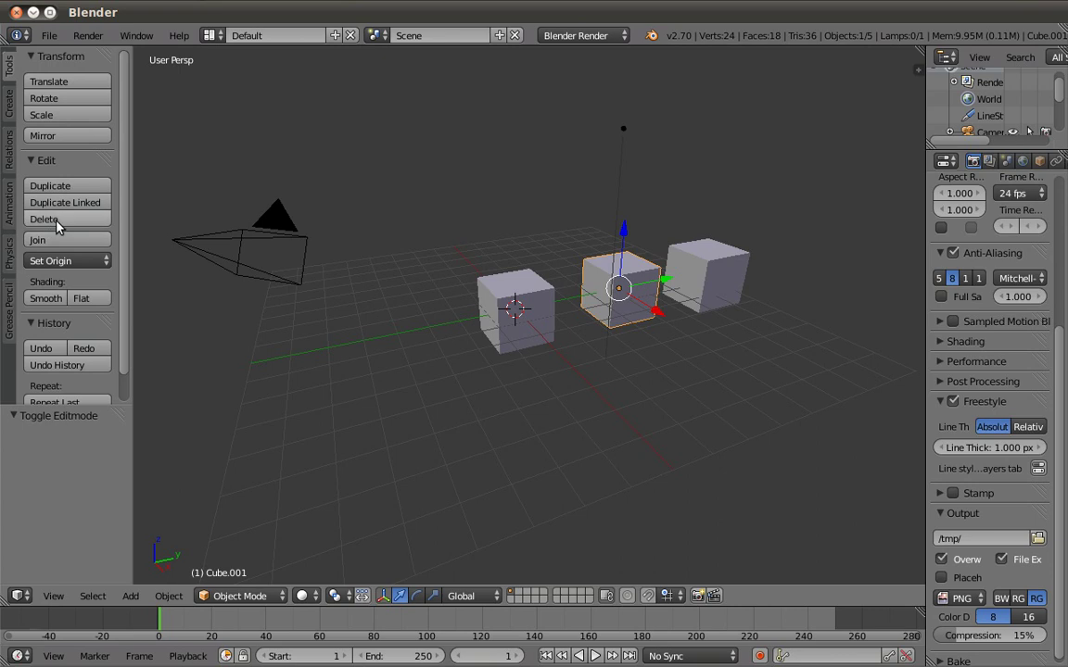
pyautogui.click(51, 225)
pyautogui.click(57, 222)
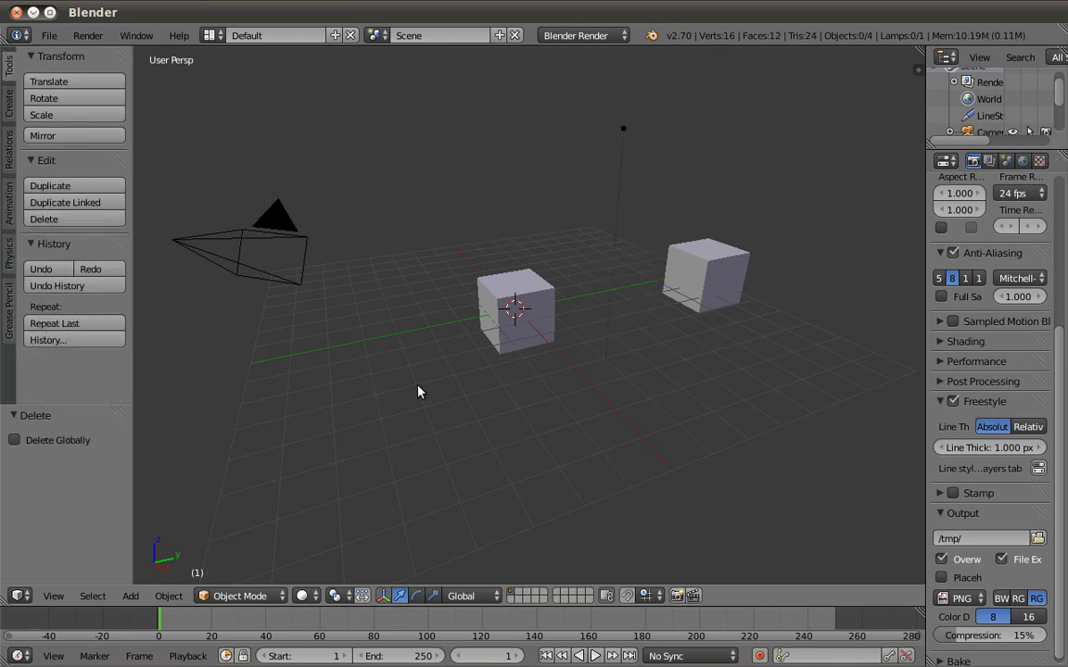
pyautogui.click(59, 268)
pyautogui.click(85, 349)
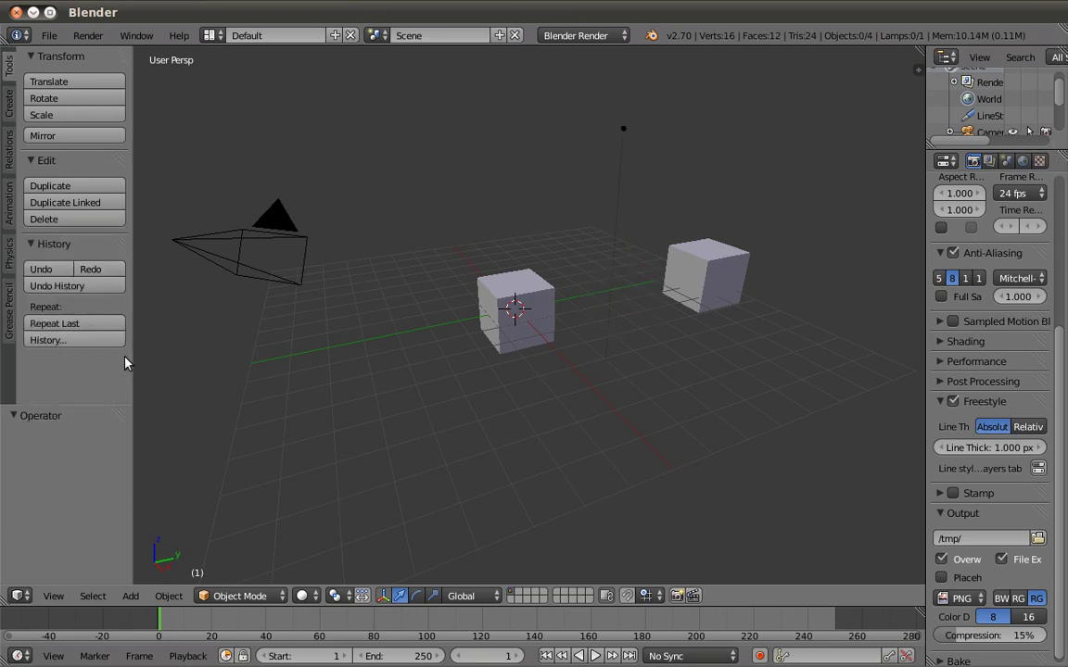
pyautogui.click(88, 288)
pyautogui.hotkey('ctrl', 'shift', 'z')
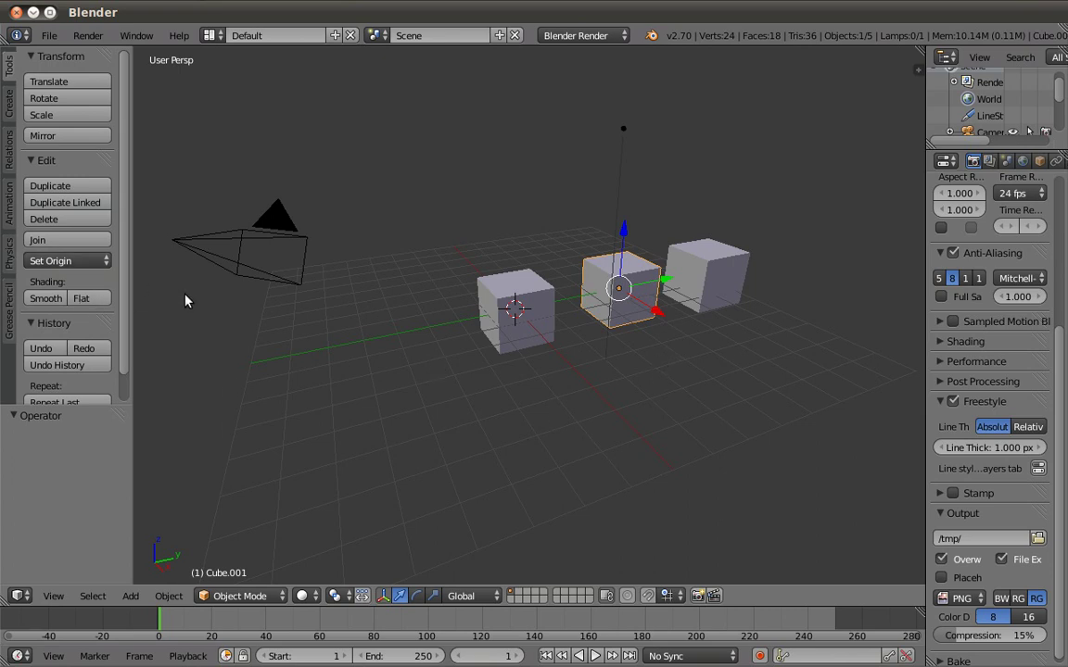
pyautogui.hotkey('shift', 'z')
pyautogui.hotkey('shift', 'z')
pyautogui.hotkey('ctrl', 'alt', 'z')
# Try Smooth shading on the selected cube, orbit to compare, then set it back to Flat.
pyautogui.scroll(-3, 136, 236)
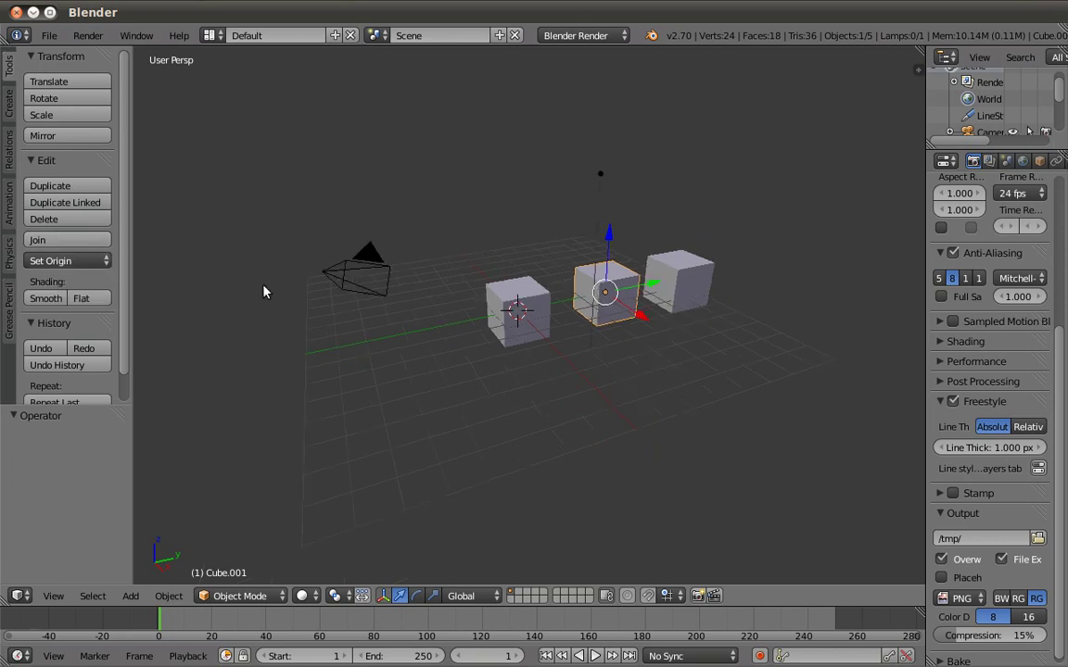
pyautogui.scroll(-2, 51, 297)
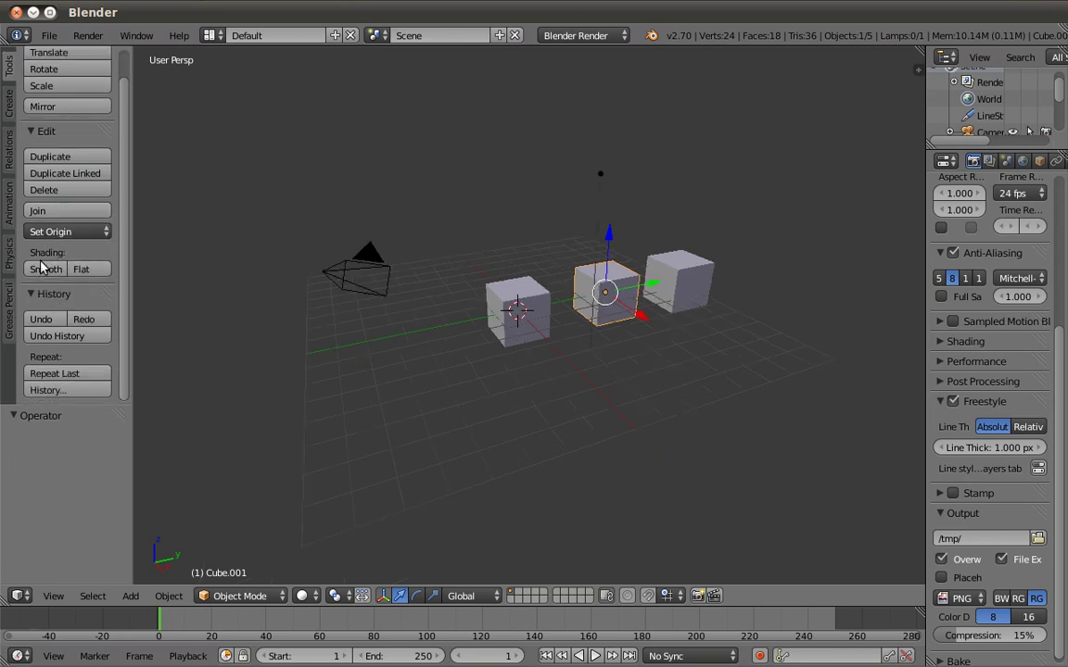
pyautogui.click(46, 269)
pyautogui.click(78, 269)
pyautogui.click(46, 269)
pyautogui.scroll(4, 654, 332)
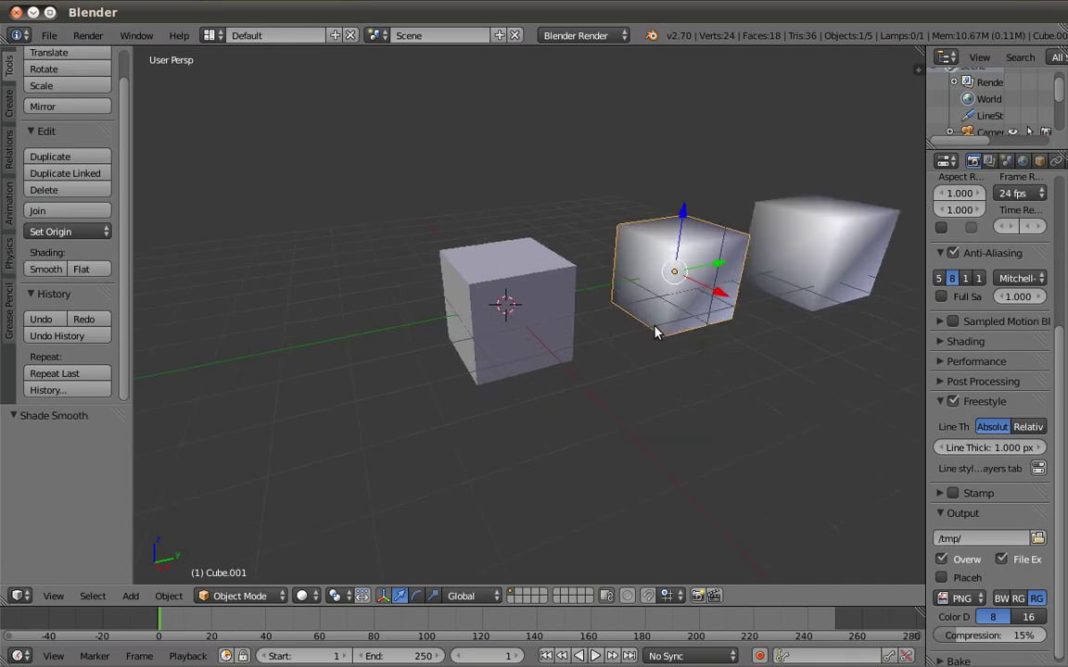
pyautogui.scroll(2, 698, 281)
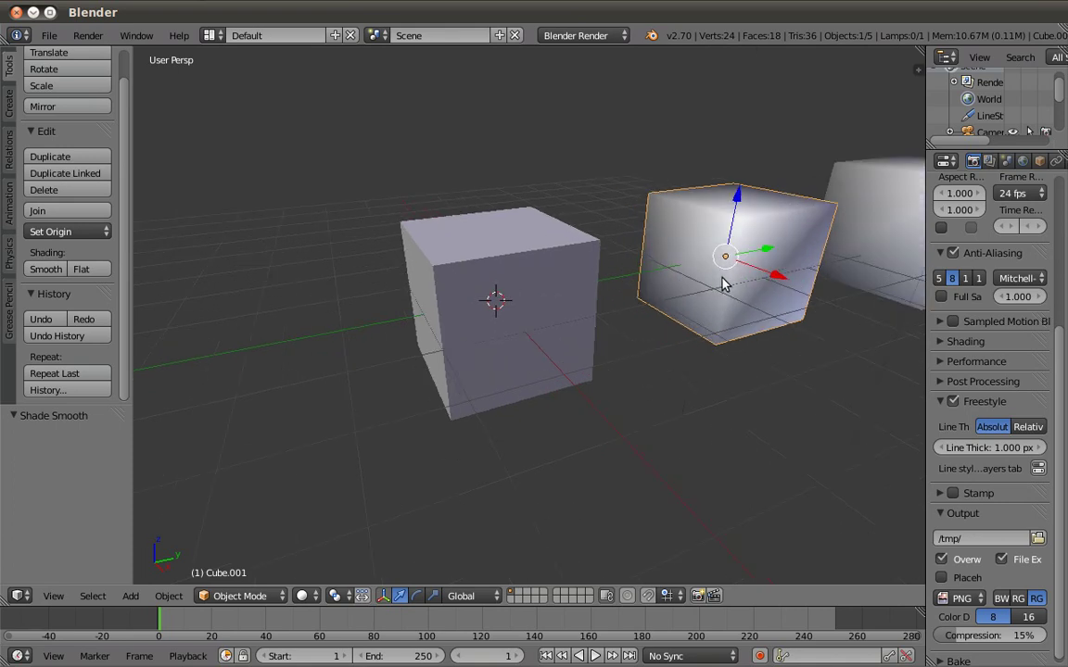
pyautogui.moveTo(723, 285); pyautogui.dragTo(693, 190, button='middle')
pyautogui.moveTo(563, 295)
pyautogui.mouseDown(button='middle')
pyautogui.moveTo(655, 326)
pyautogui.moveTo(484, 262)
pyautogui.moveTo(550, 296)
pyautogui.moveTo(519, 278)
pyautogui.mouseUp(button='middle')
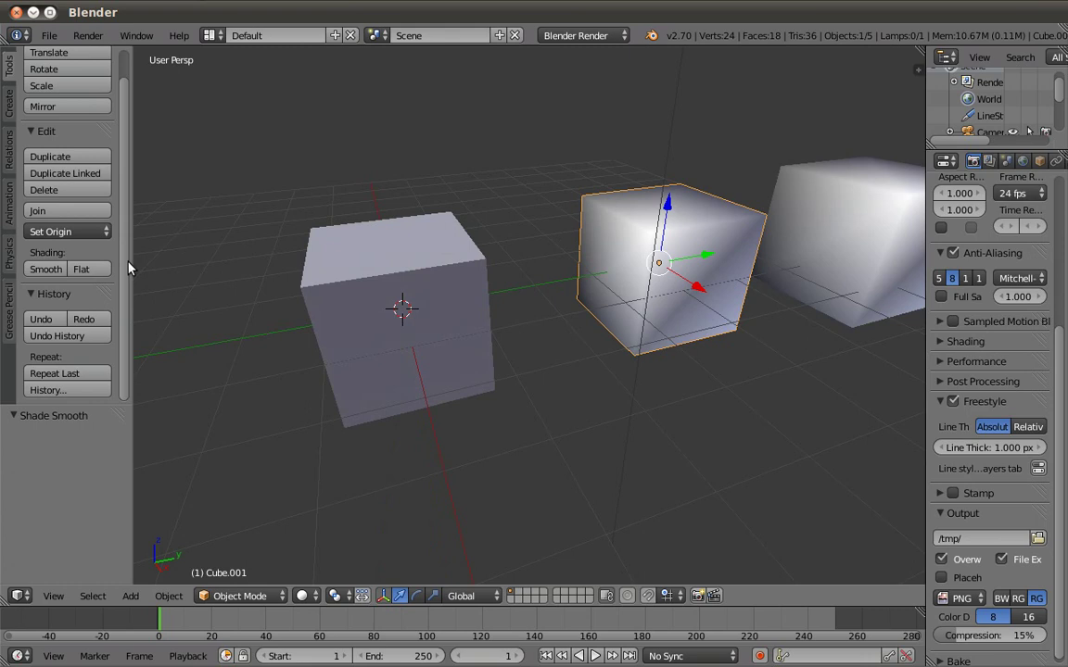
pyautogui.click(81, 269)
# Show the Create tab's list of primitives in the tool shelf.
pyautogui.scroll(-2, 437, 288)
pyautogui.scroll(-1, 441, 286)
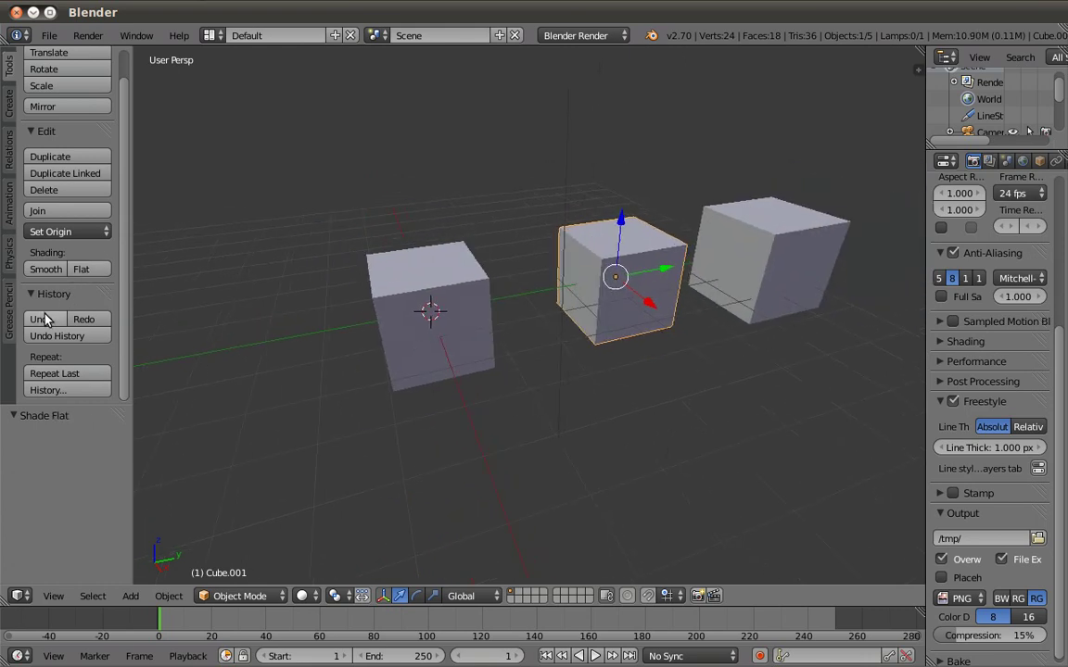
pyautogui.click(9, 110)
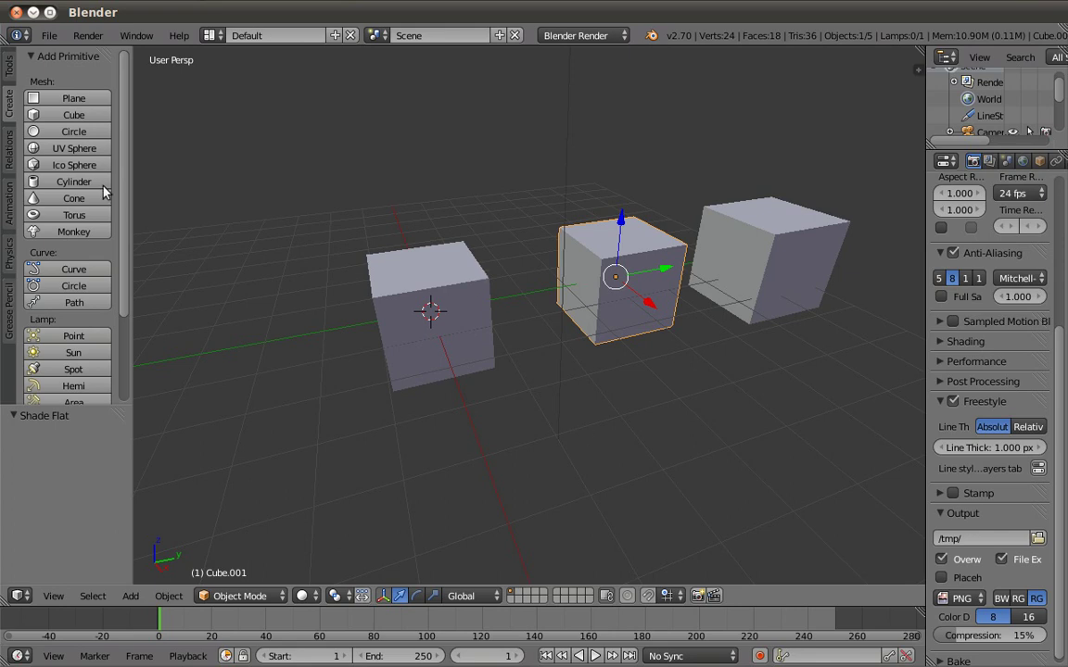
# Select all three cubes and delete them.
pyautogui.moveTo(540, 252); pyautogui.dragTo(545, 254, button='middle')
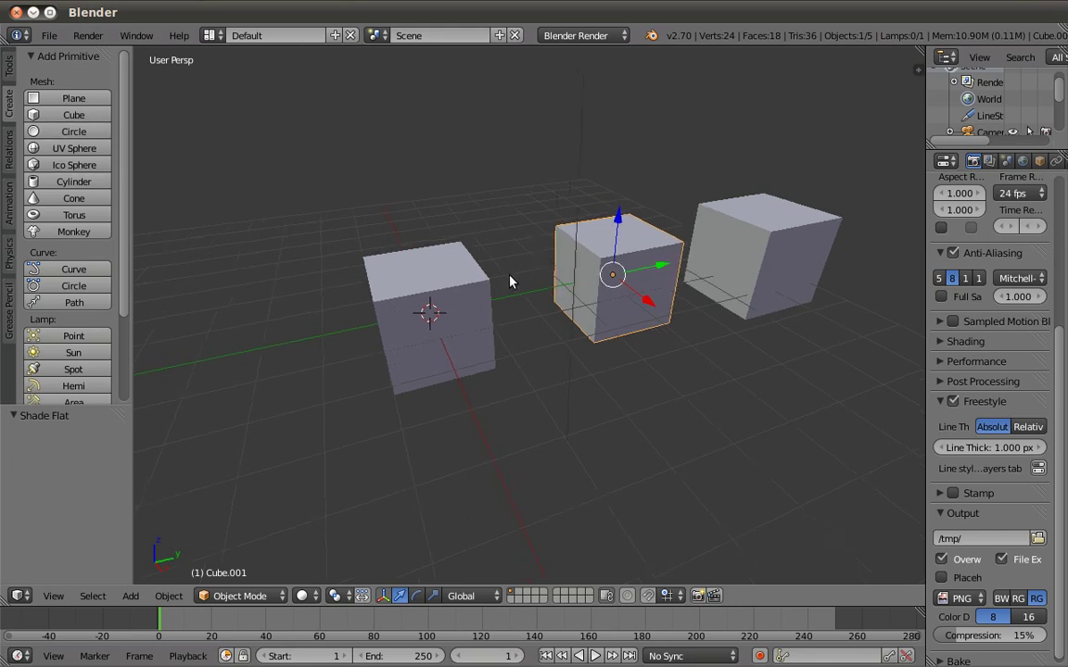
pyautogui.press('a')
pyautogui.rightClick(667, 273)
pyautogui.keyDown('shift'); pyautogui.rightClick(739, 267); pyautogui.keyUp('shift')
pyautogui.keyDown('shift'); pyautogui.rightClick(449, 268); pyautogui.keyUp('shift')
pyautogui.press('x')
pyautogui.click(451, 281)
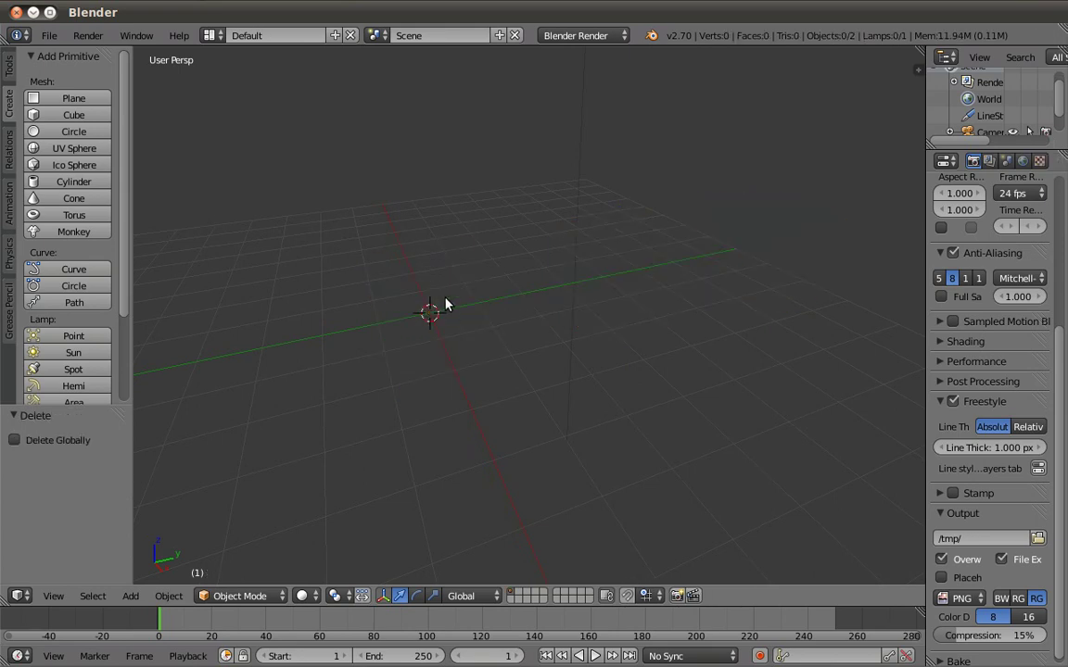
# Add and delete a Plane, a Cube and a UV Sphere in turn.
pyautogui.click(71, 98)
pyautogui.press('x')
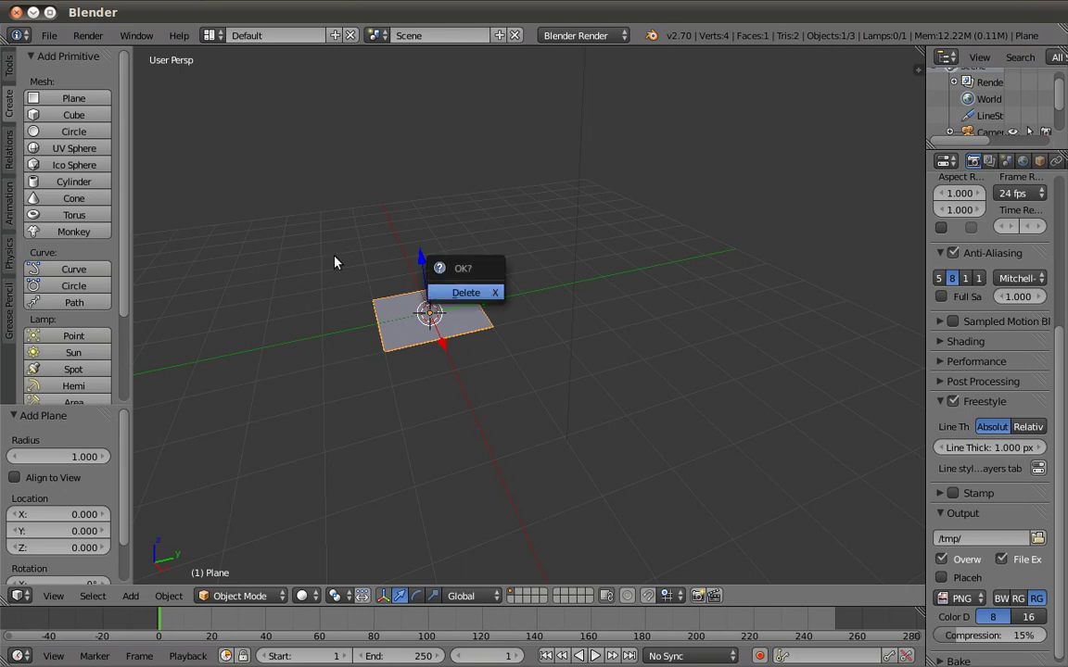
pyautogui.press('Return')
pyautogui.click(88, 116)
pyautogui.press('x')
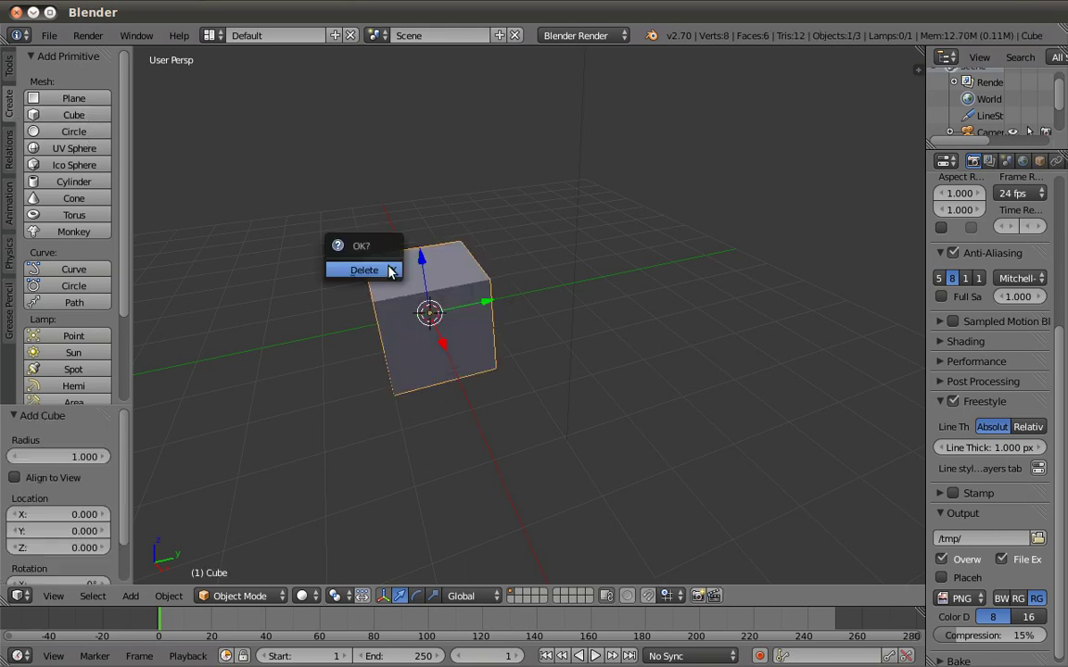
pyautogui.click(393, 269)
pyautogui.click(55, 150)
pyautogui.press('x')
pyautogui.click(464, 308)
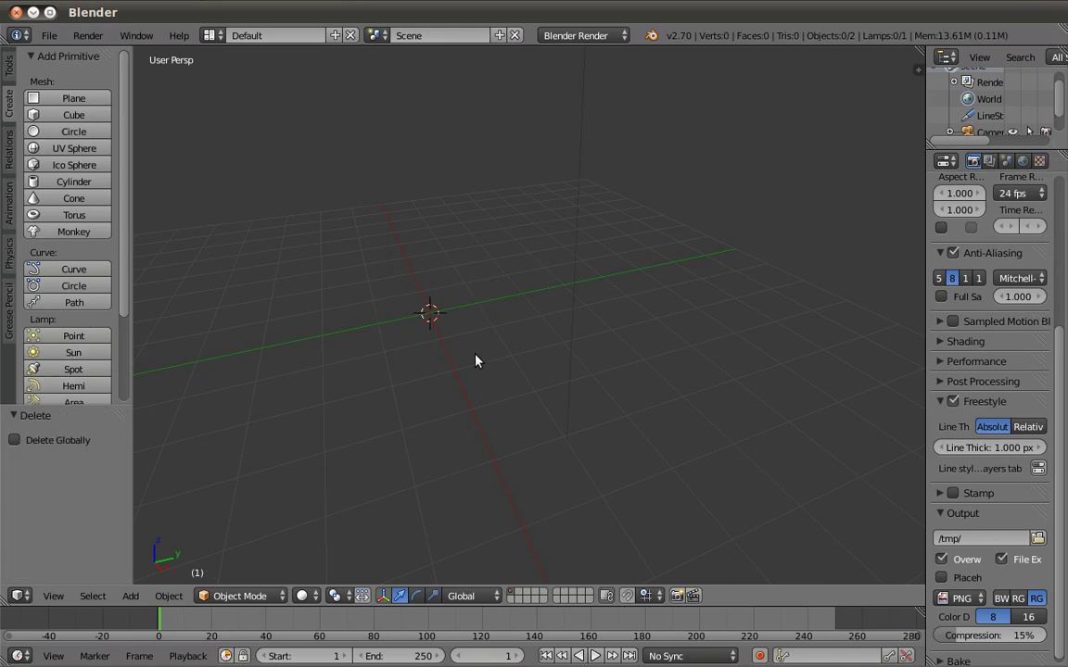
# Browse the Shift+A add menu and the Relations, Animation, Physics, Grease Pencil, Create and Tools tabs.
pyautogui.hotkey('shift', 'a')
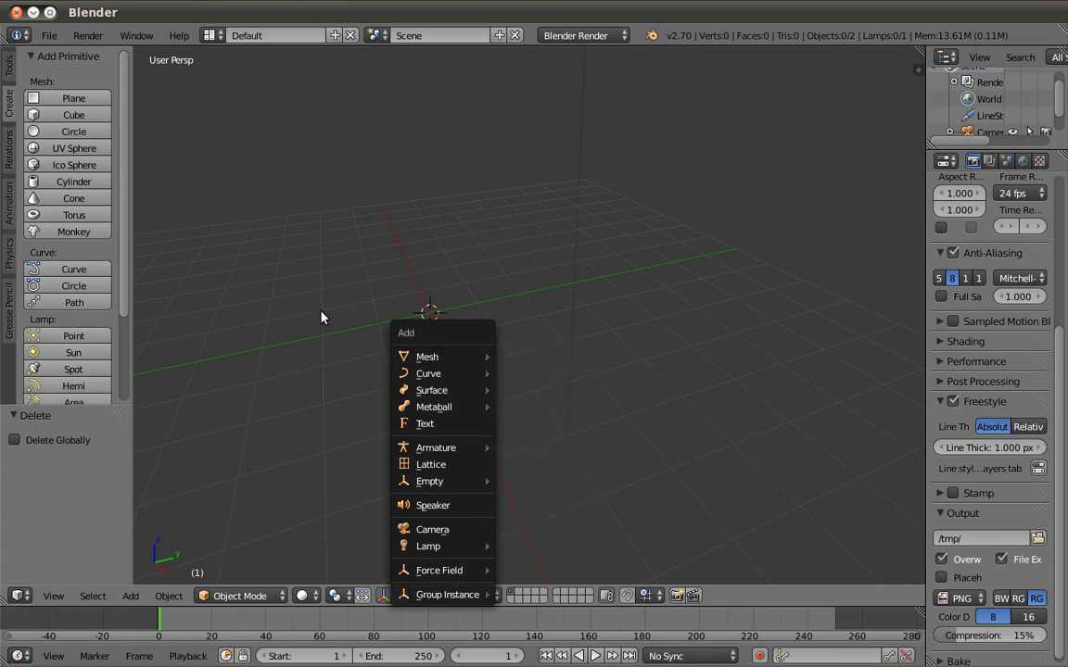
pyautogui.hotkey('shift', 'a')
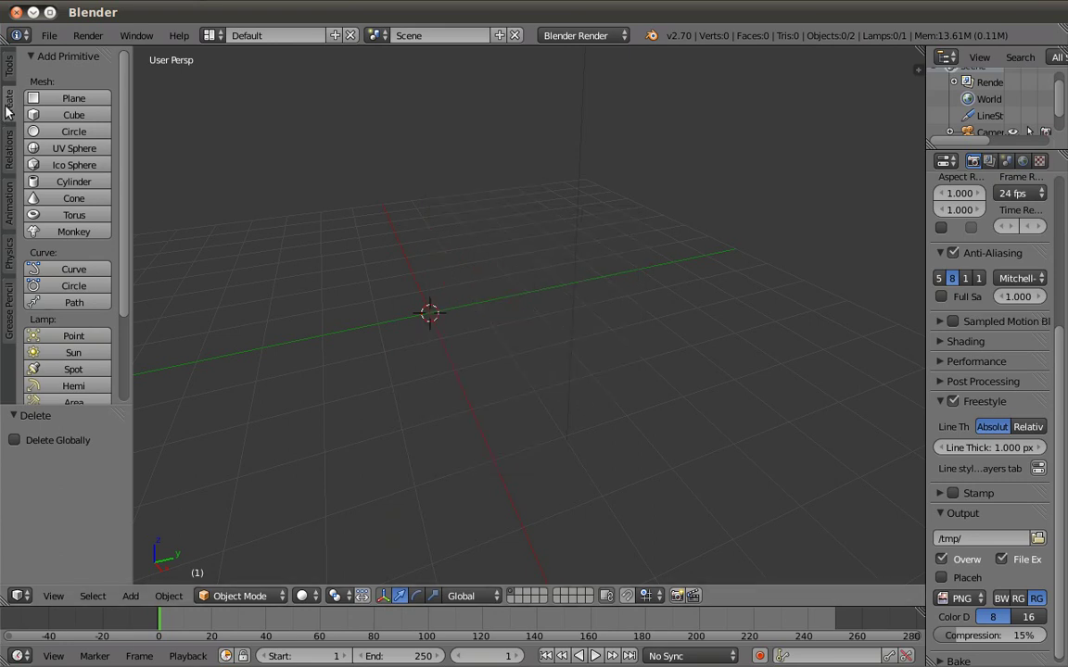
pyautogui.click(11, 148)
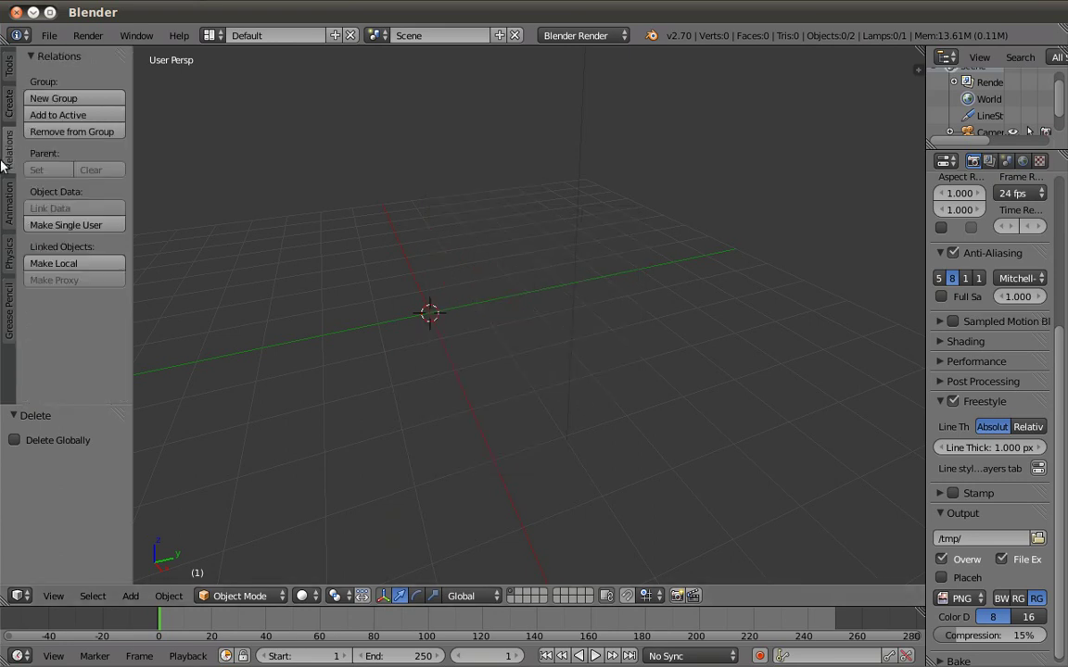
pyautogui.click(11, 221)
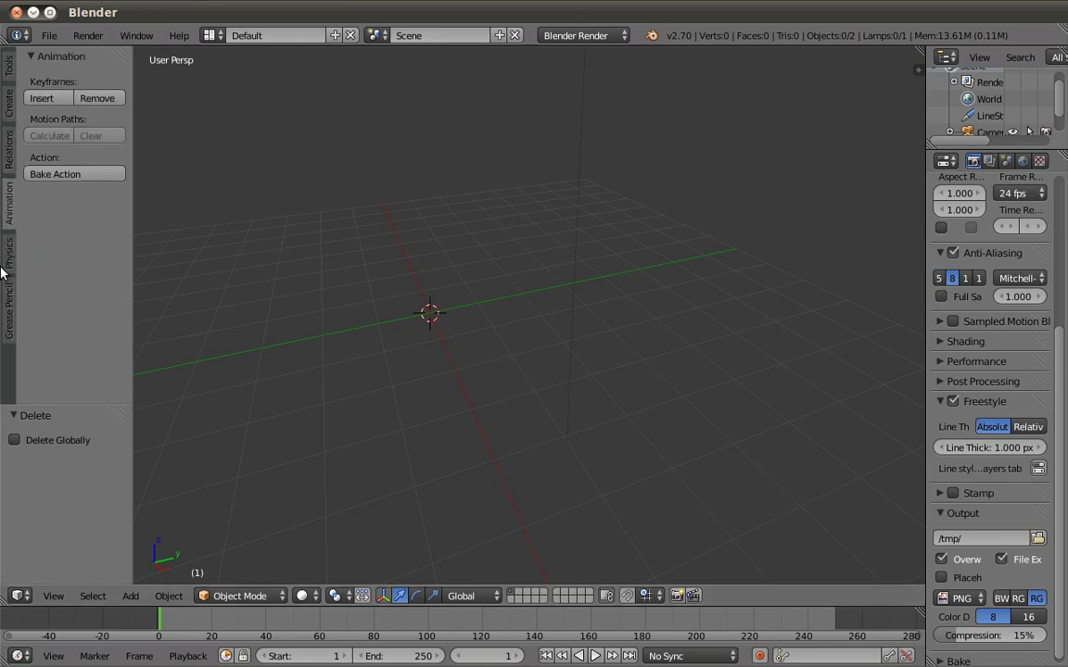
pyautogui.click(9, 253)
pyautogui.click(9, 311)
pyautogui.click(9, 252)
pyautogui.click(8, 193)
pyautogui.click(11, 143)
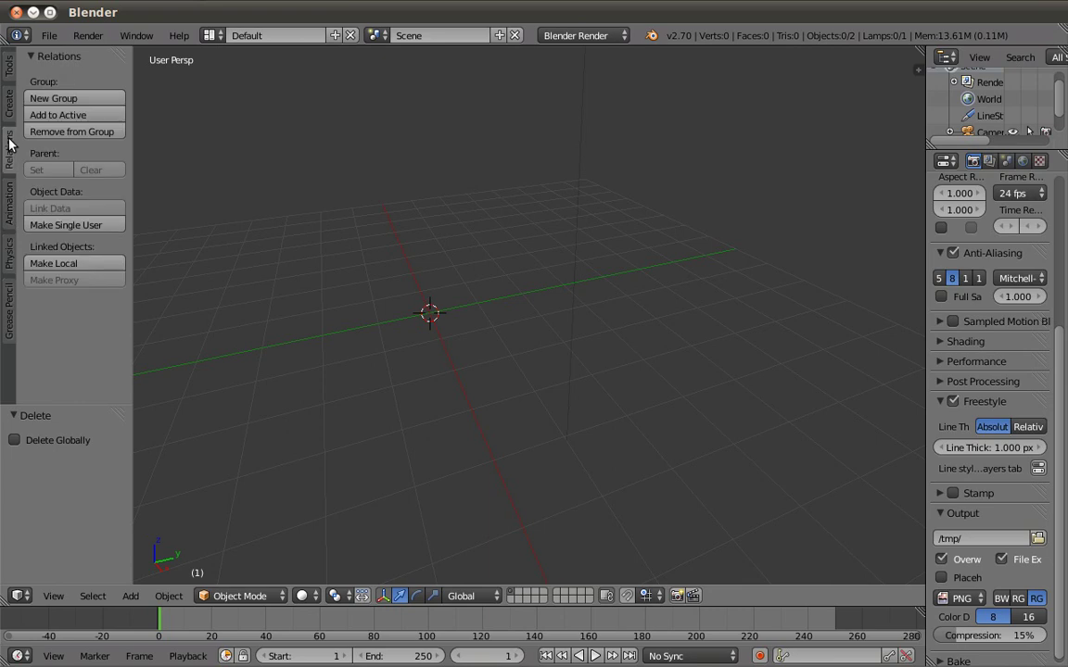
pyautogui.click(12, 109)
pyautogui.click(10, 73)
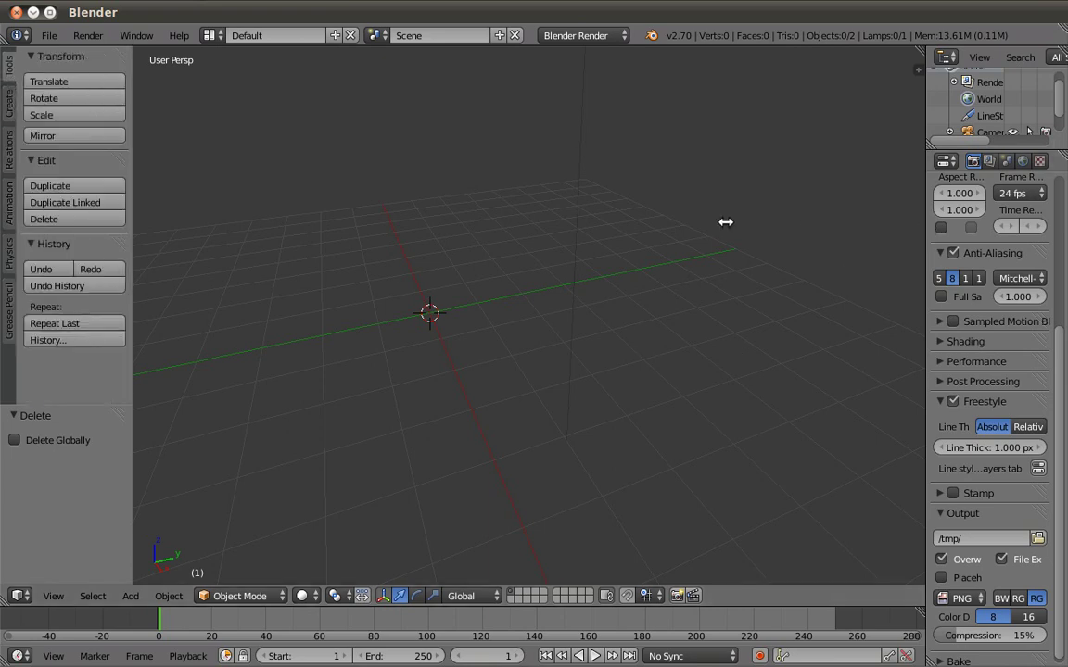
# Widen the properties area and add a new cube to the empty scene.
pyautogui.moveTo(725, 222); pyautogui.dragTo(626, 228)
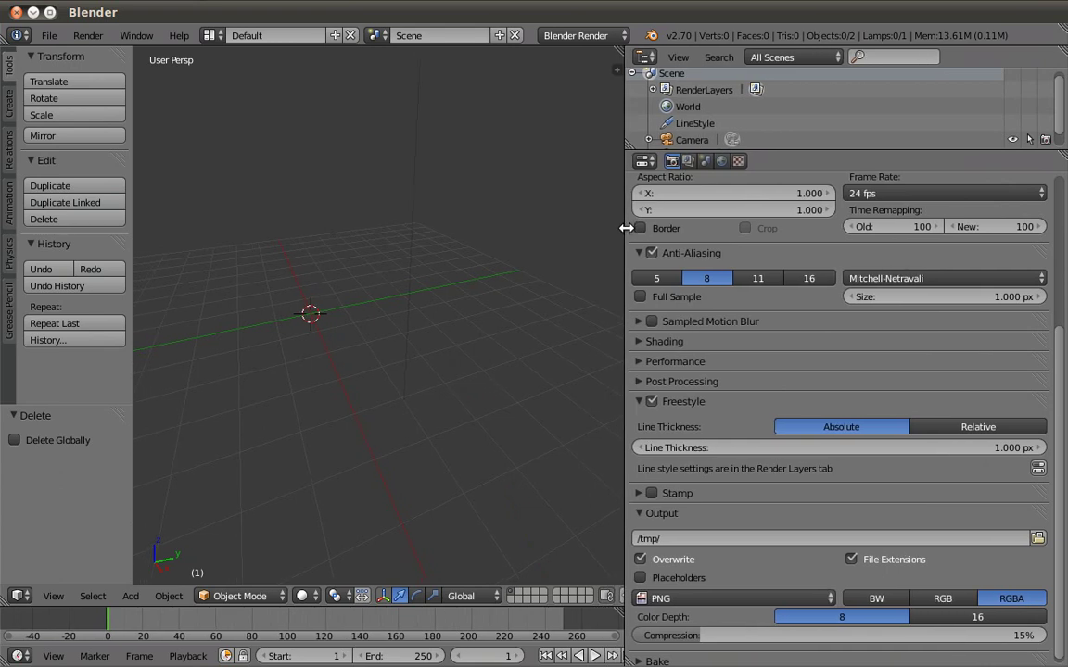
pyautogui.click(686, 161)
pyautogui.hotkey('shift', 'a')
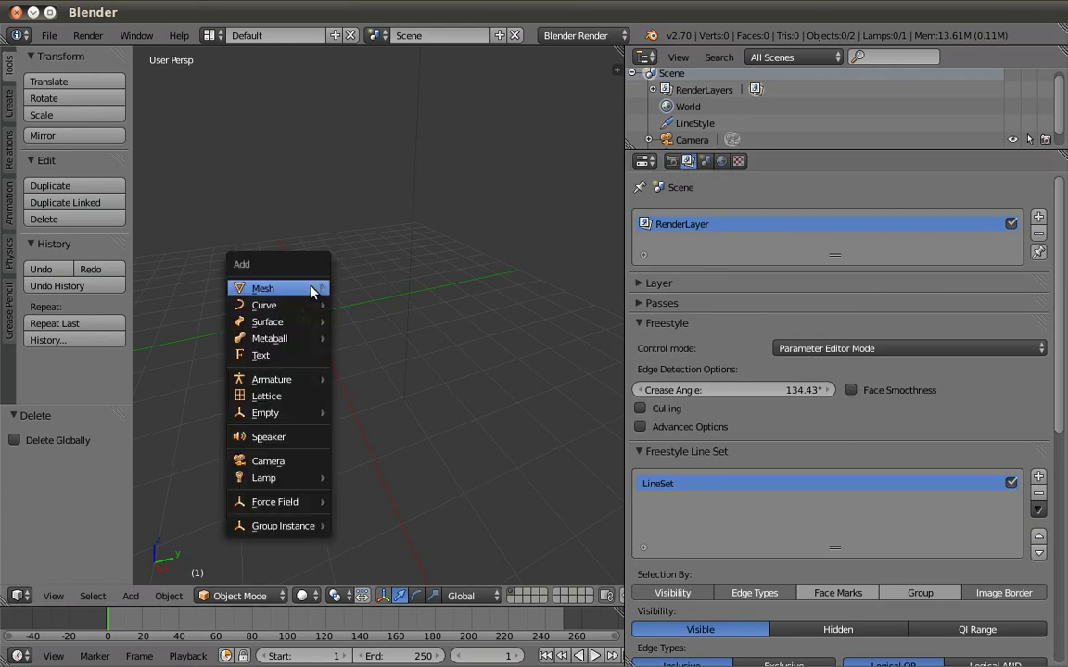
pyautogui.click(375, 305)
pyautogui.moveTo(369, 331)
pyautogui.mouseDown(button='middle')
pyautogui.moveTo(386, 317)
pyautogui.moveTo(420, 320)
pyautogui.moveTo(440, 278)
pyautogui.moveTo(501, 260)
pyautogui.mouseUp(button='middle')
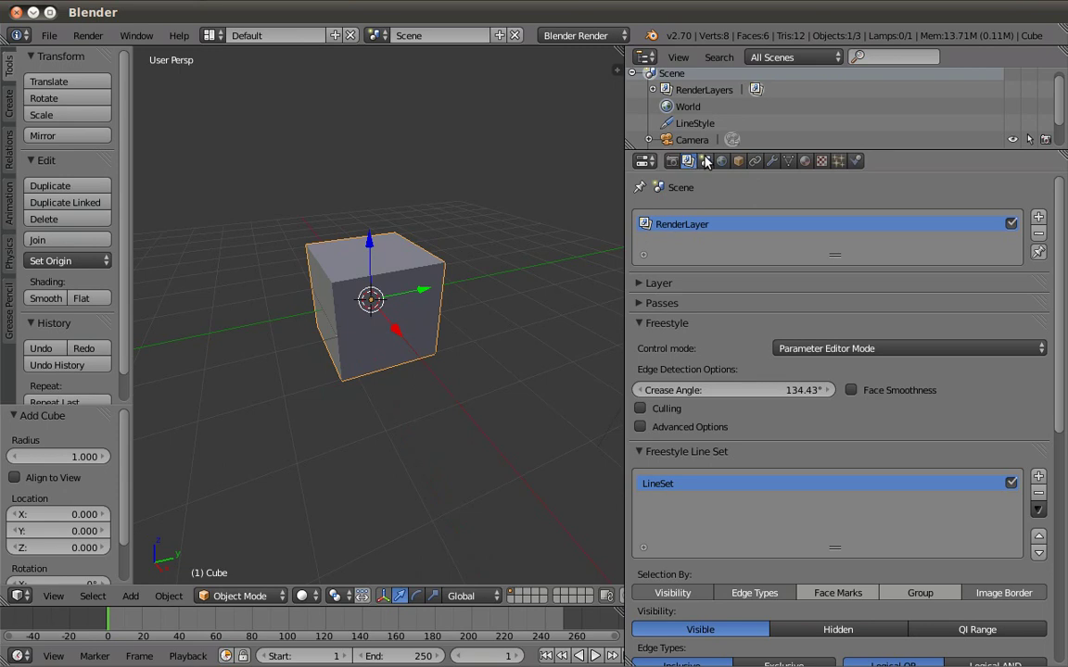
# Open the cube's Modifiers tab and browse the Add Modifier list without adding anything.
pyautogui.click(739, 161)
pyautogui.click(772, 161)
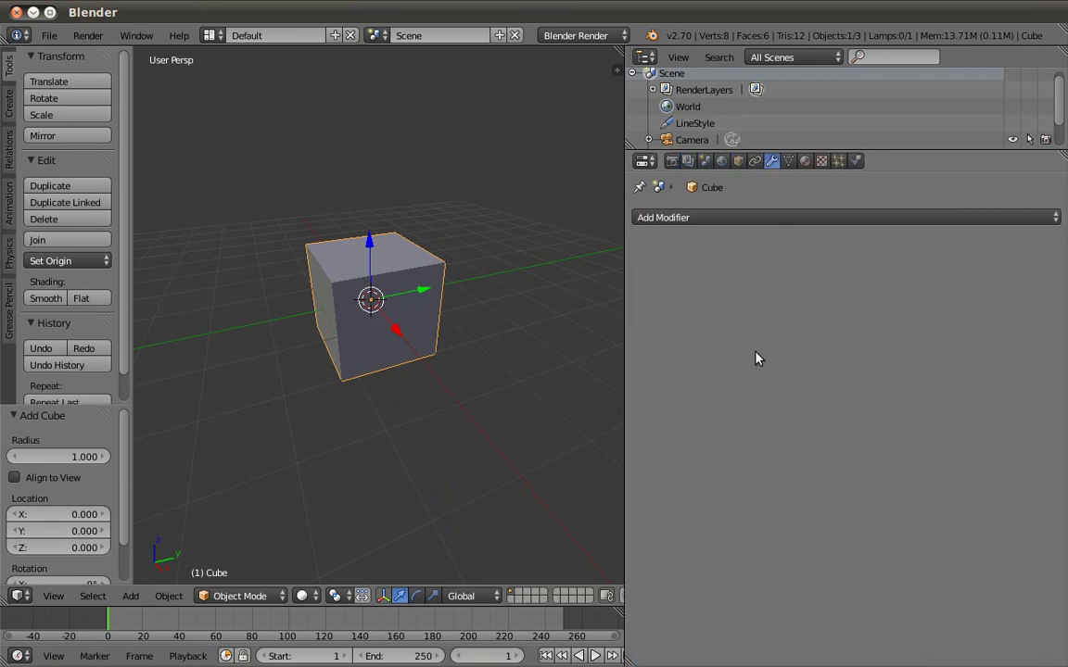
pyautogui.click(742, 217)
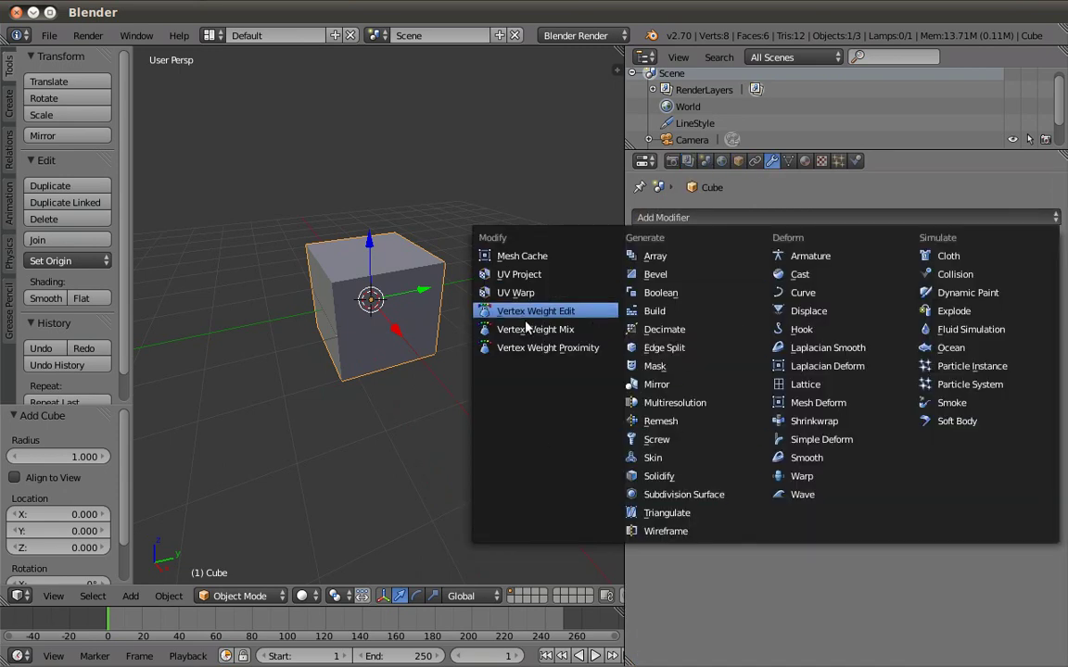
pyautogui.press('Escape')
pyautogui.press('Tab')
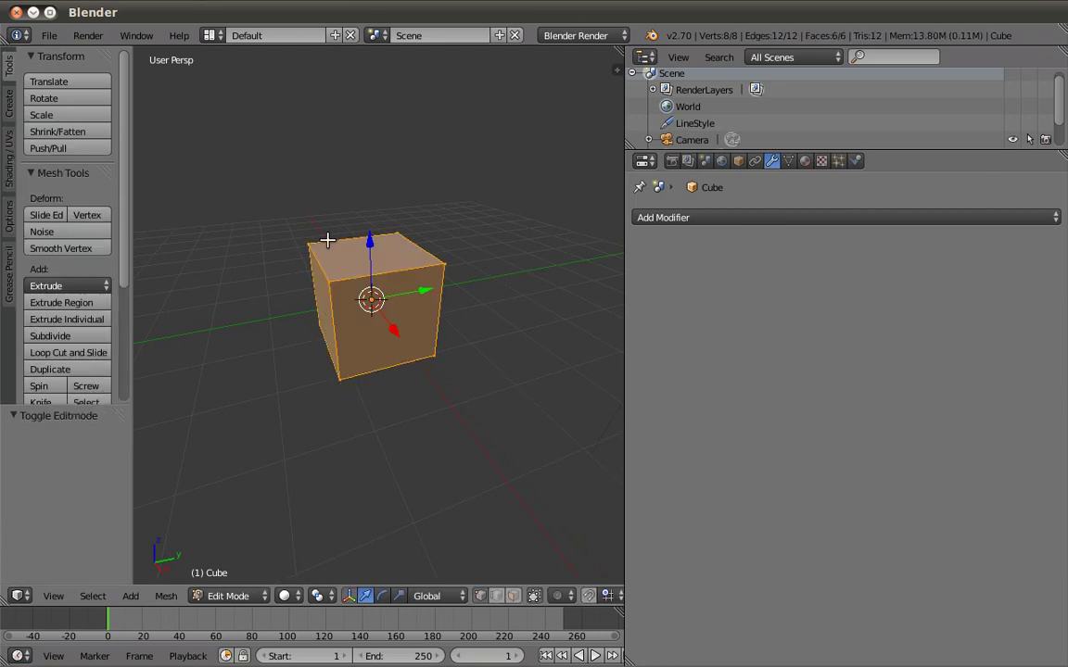
pyautogui.click(686, 219)
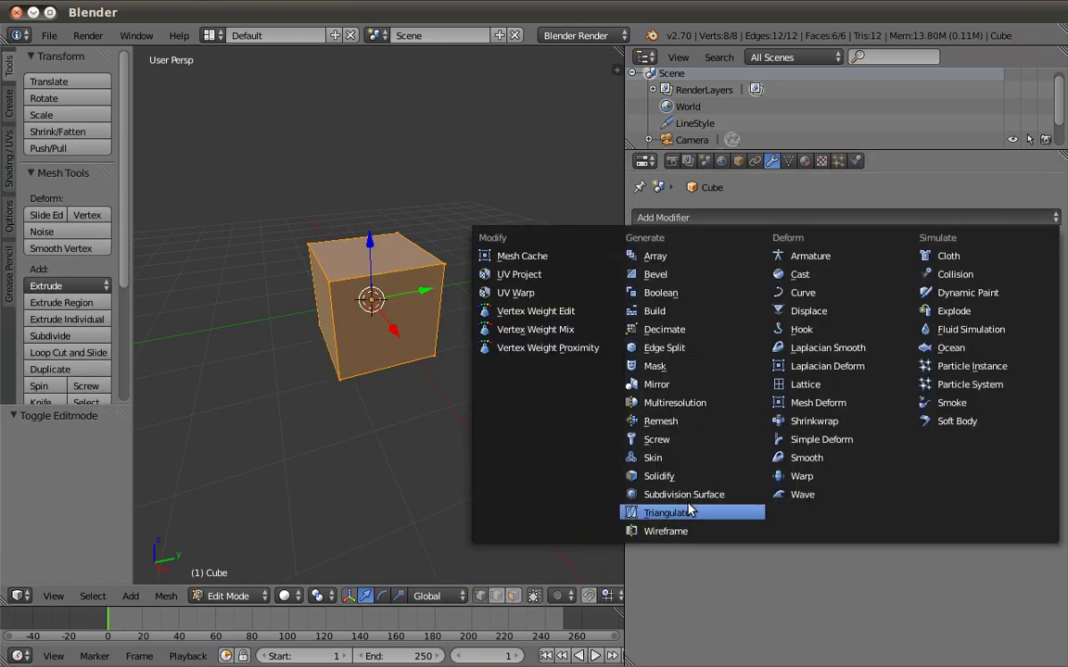
pyautogui.moveTo(297, 276); pyautogui.dragTo(357, 299, button='middle')
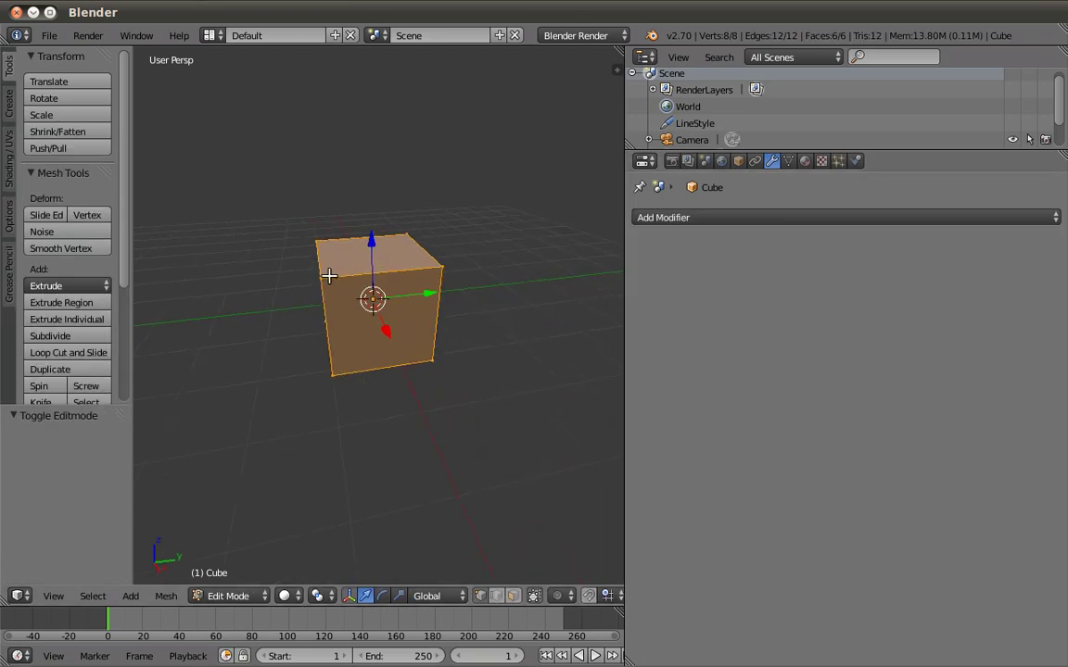
pyautogui.click(668, 219)
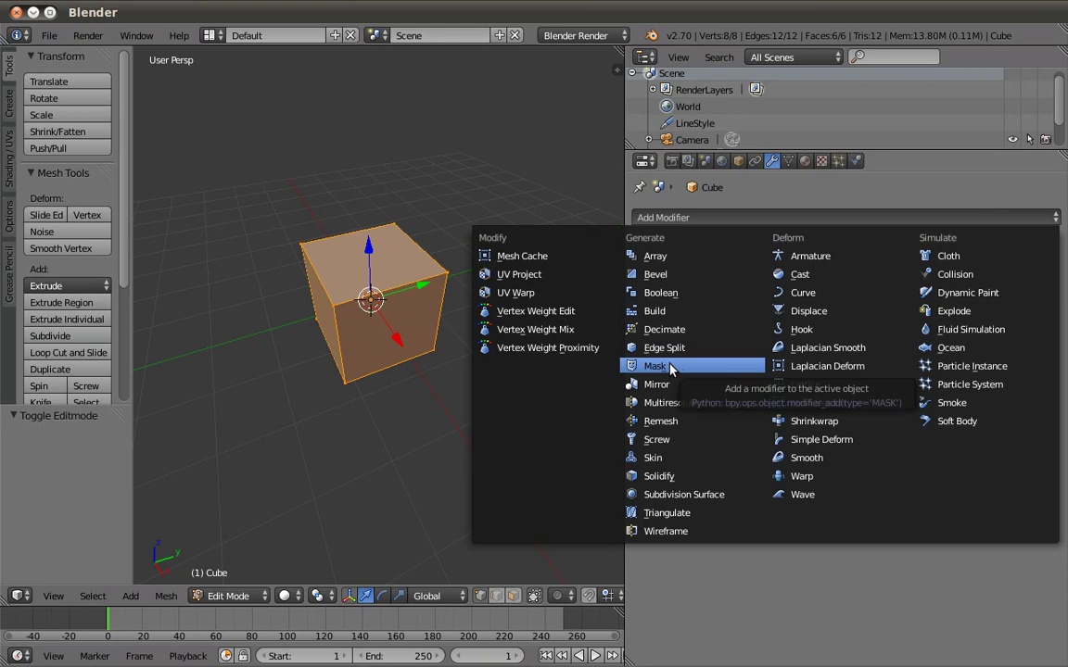
pyautogui.rightClick(330, 311)
pyautogui.moveTo(405, 313)
pyautogui.mouseDown(button='middle')
pyautogui.moveTo(476, 313)
pyautogui.moveTo(474, 290)
pyautogui.moveTo(425, 341)
pyautogui.moveTo(419, 327)
pyautogui.mouseUp(button='middle')
# Add an Array modifier to the cube.
pyautogui.click(720, 219)
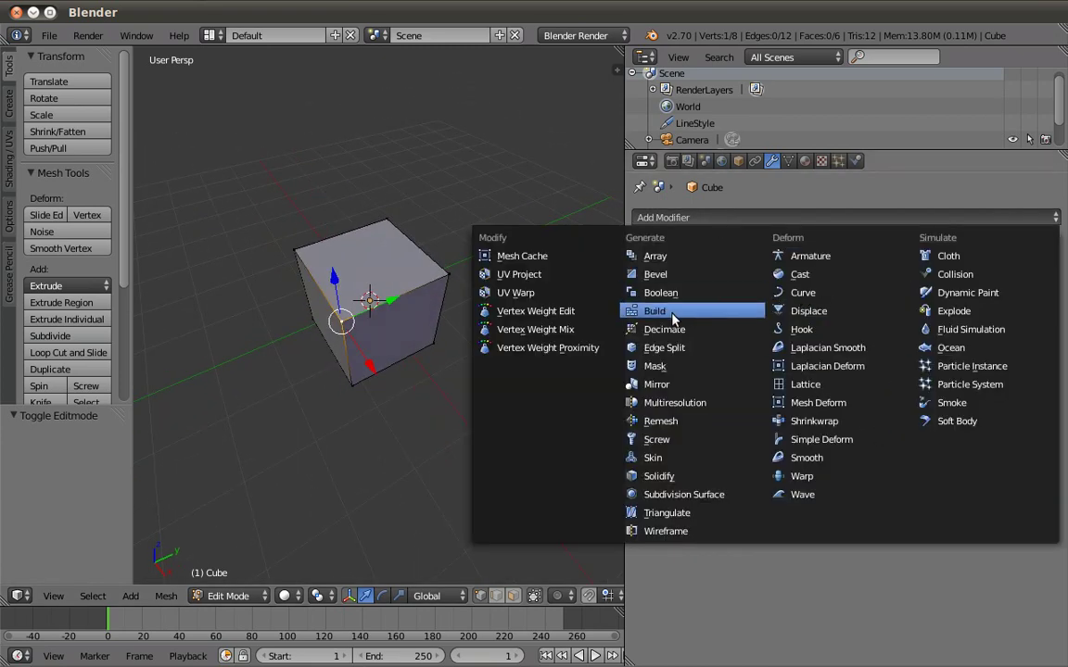
pyautogui.click(657, 260)
pyautogui.moveTo(422, 305)
pyautogui.mouseDown(button='middle')
pyautogui.moveTo(469, 298)
pyautogui.moveTo(474, 378)
pyautogui.mouseUp(button='middle')
pyautogui.press('Tab')
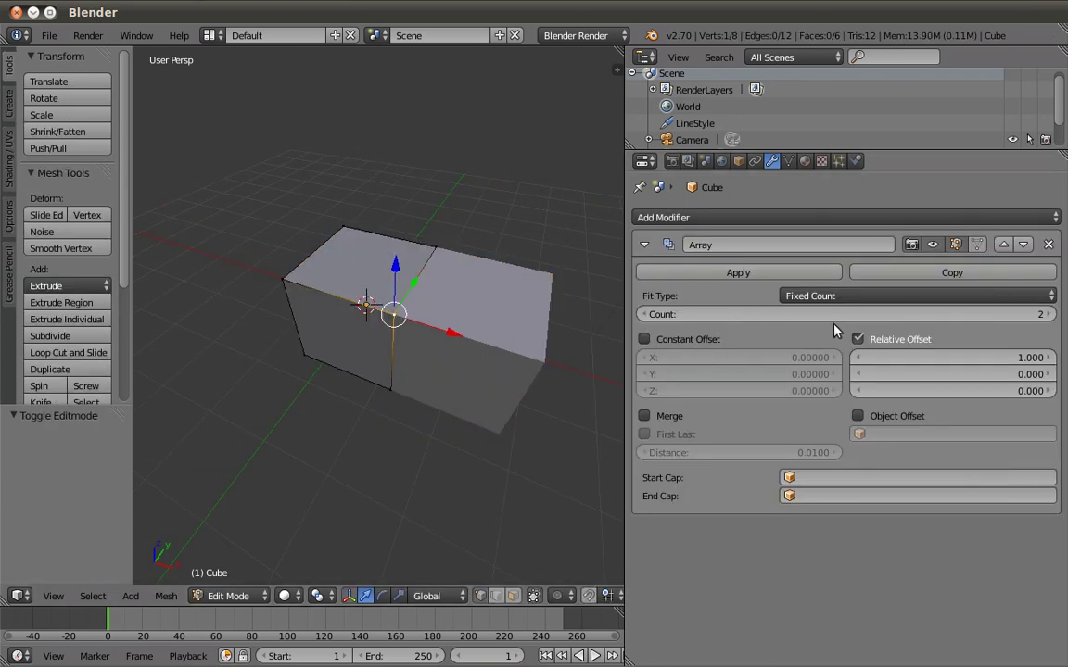
# Set the Array count to 3 and Relative Offset X to 1.4.
pyautogui.click(1046, 314)
pyautogui.click(1048, 358)
pyautogui.click(1047, 358)
pyautogui.click(1048, 358)
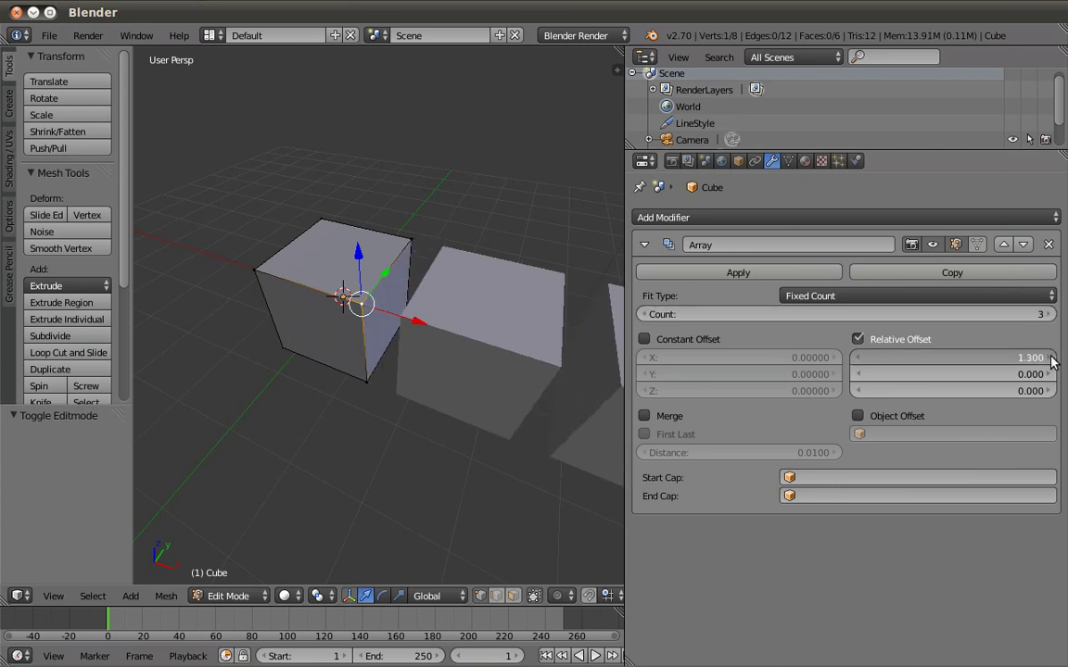
pyautogui.click(1047, 358)
pyautogui.scroll(-2, 509, 374)
pyautogui.moveTo(509, 373); pyautogui.dragTo(579, 346, button='middle')
pyautogui.press('Tab')
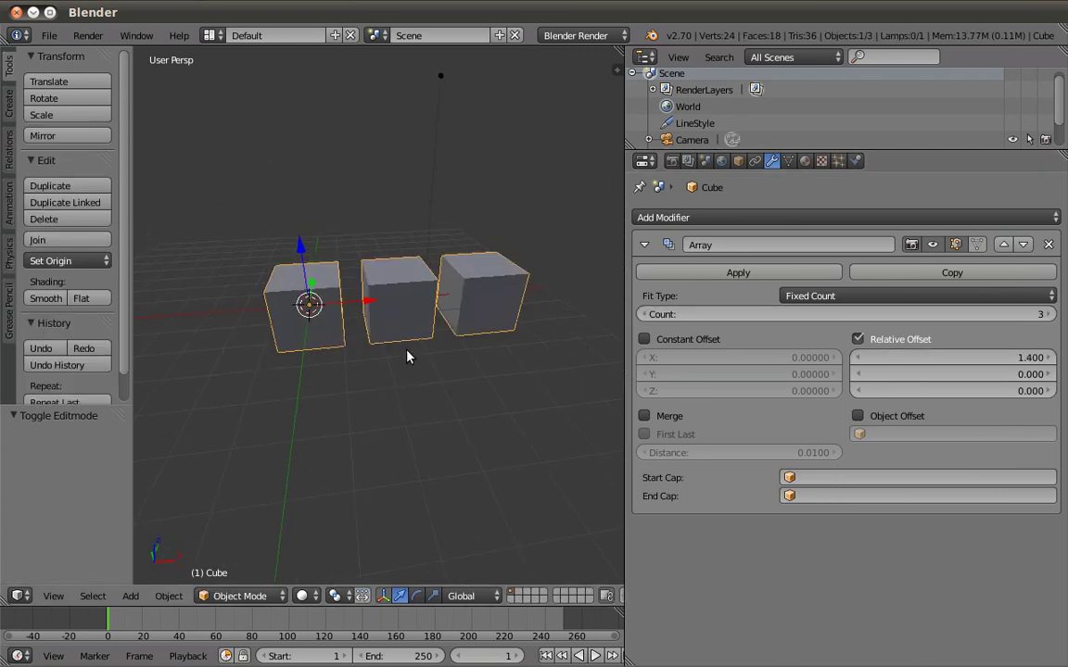
pyautogui.press('Tab')
# Set the array count to 4 and raise one top edge of the cube along Z into a slant.
pyautogui.press('a')
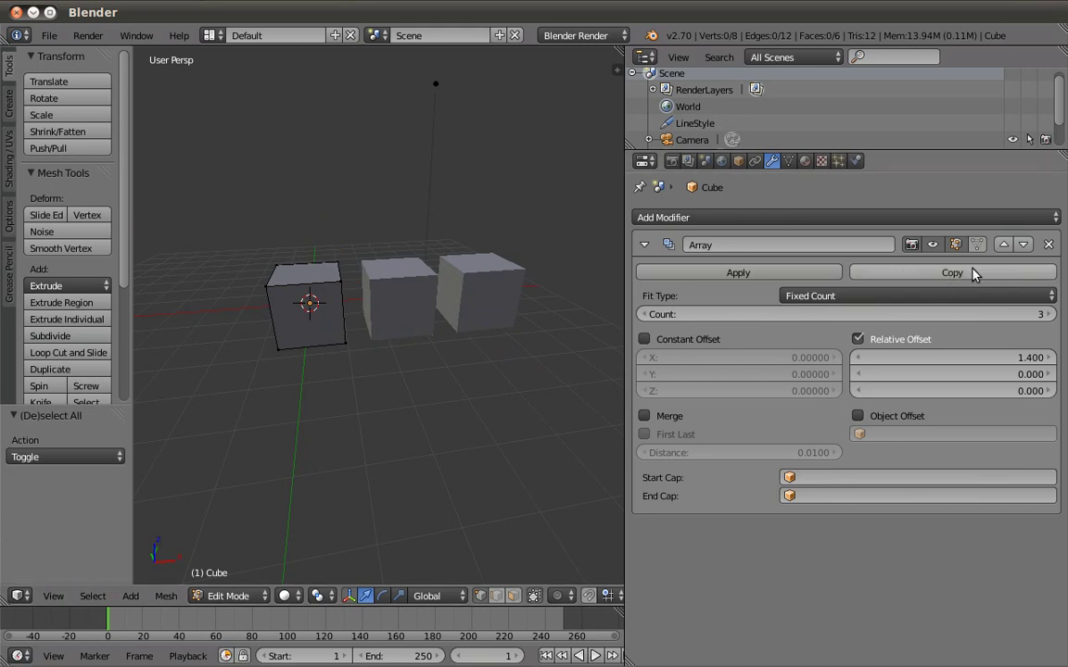
pyautogui.click(1042, 314)
pyautogui.moveTo(513, 331); pyautogui.dragTo(452, 348, button='middle')
pyautogui.rightClick(317, 273)
pyautogui.press('g')
pyautogui.press('z')
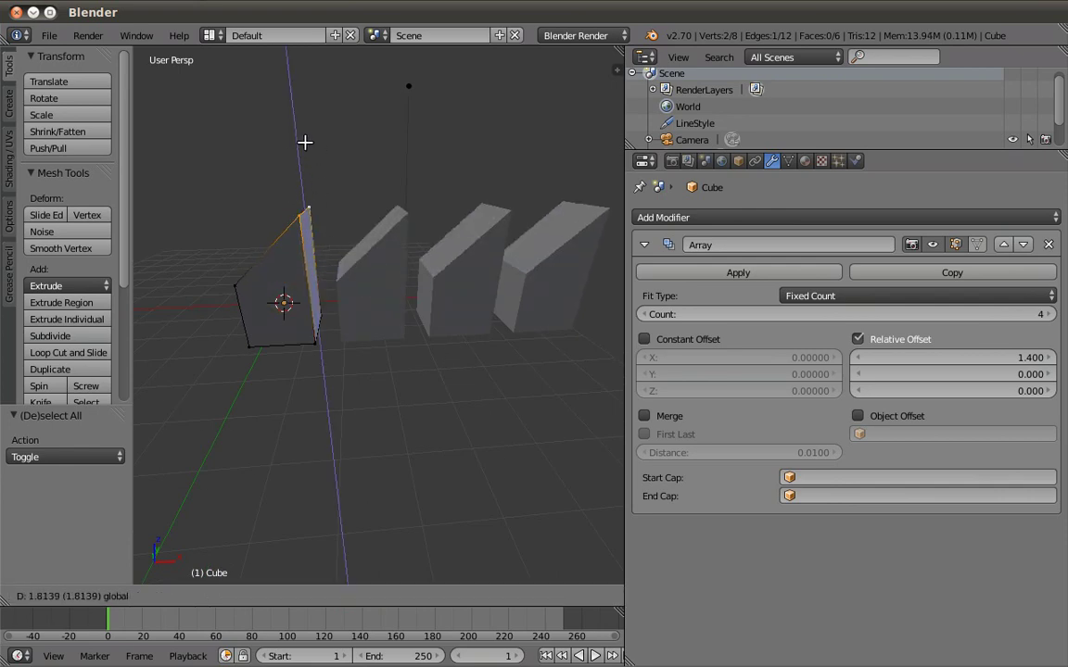
pyautogui.click(305, 142)
# In front orthographic view, move the slanted edge down to a lower height.
pyautogui.moveTo(315, 306)
pyautogui.mouseDown(button='middle')
pyautogui.moveTo(303, 316)
pyautogui.moveTo(241, 310)
pyautogui.moveTo(346, 305)
pyautogui.moveTo(334, 320)
pyautogui.moveTo(311, 253)
pyautogui.mouseUp(button='middle')
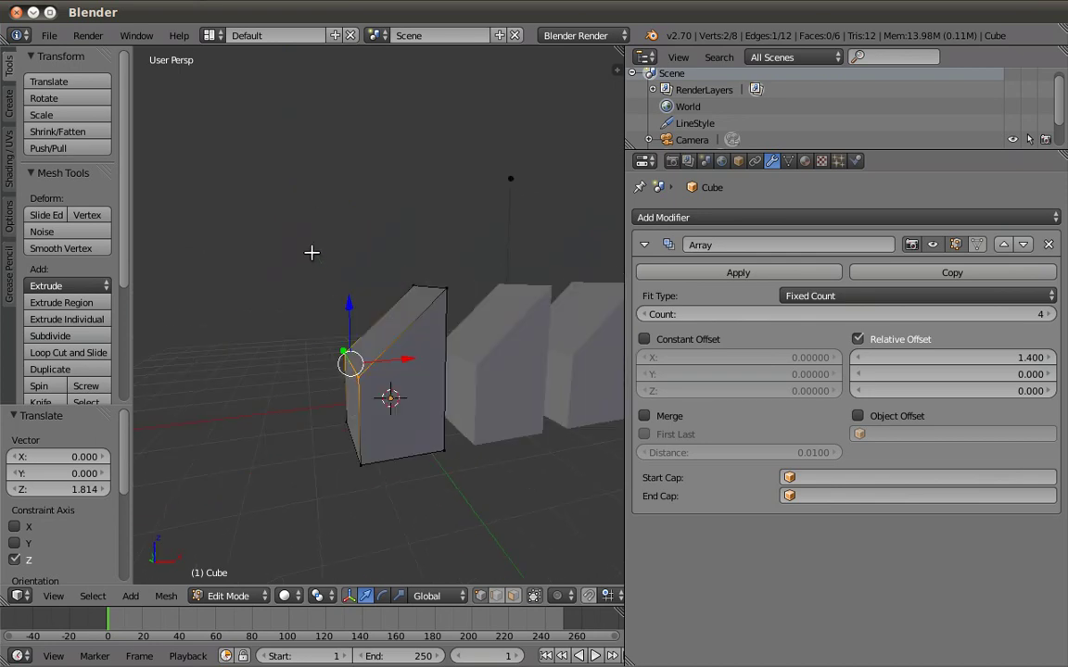
pyautogui.press('KP_1')
pyautogui.press('g')
pyautogui.press('z')
pyautogui.click(346, 243)
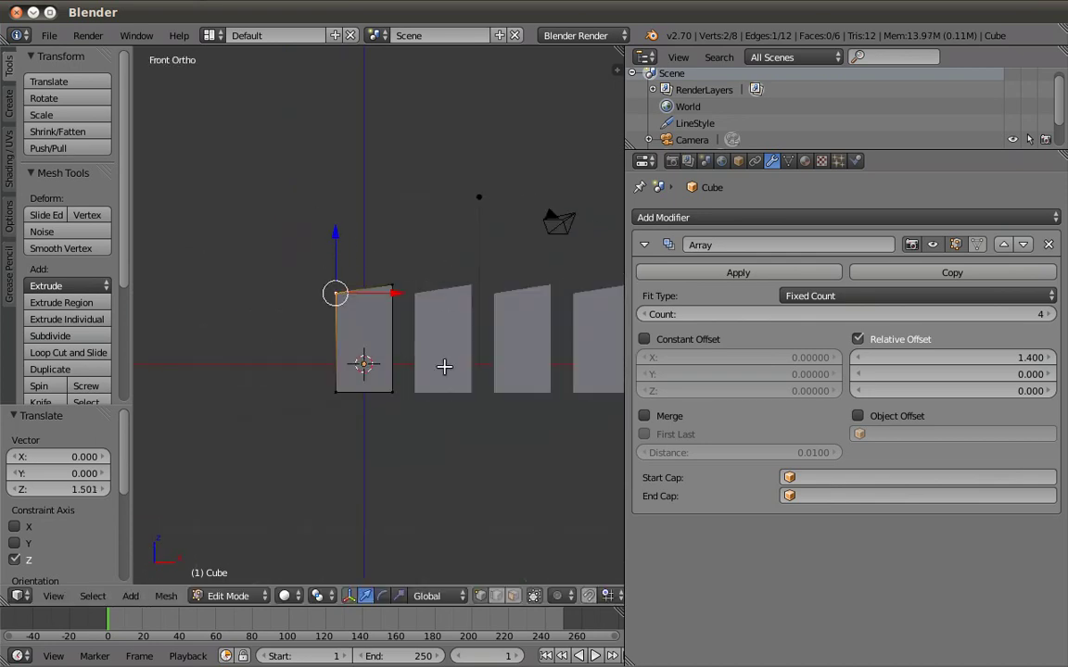
pyautogui.press('KP_5')
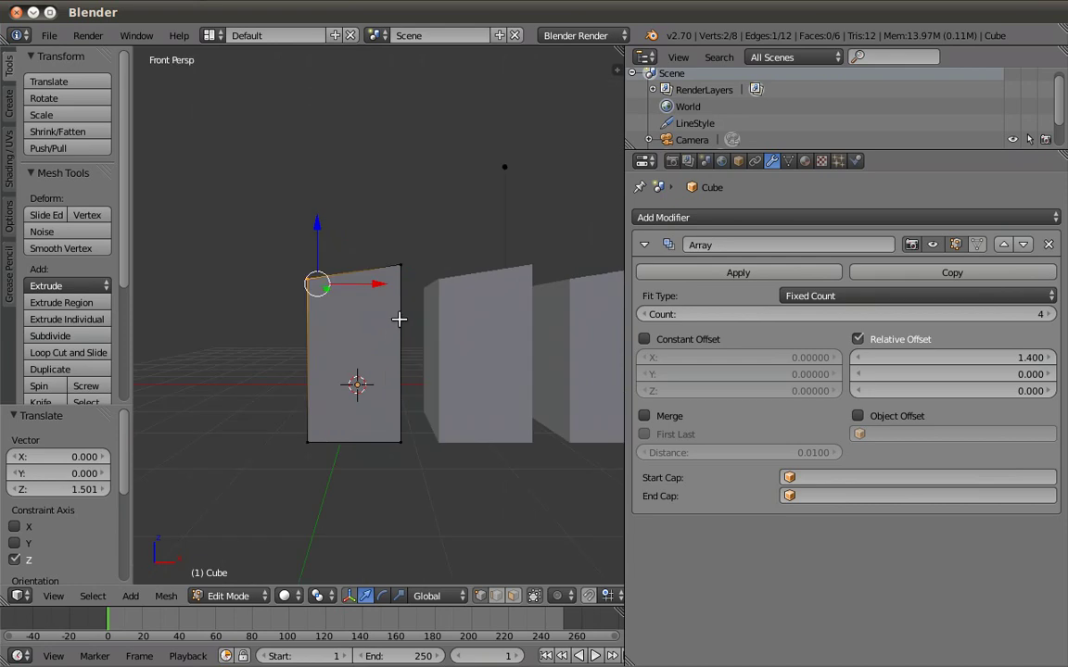
pyautogui.press('KP_5')
# Add a centred vertical loop cut and raise its top middle vertex into a peak.
pyautogui.press('a')
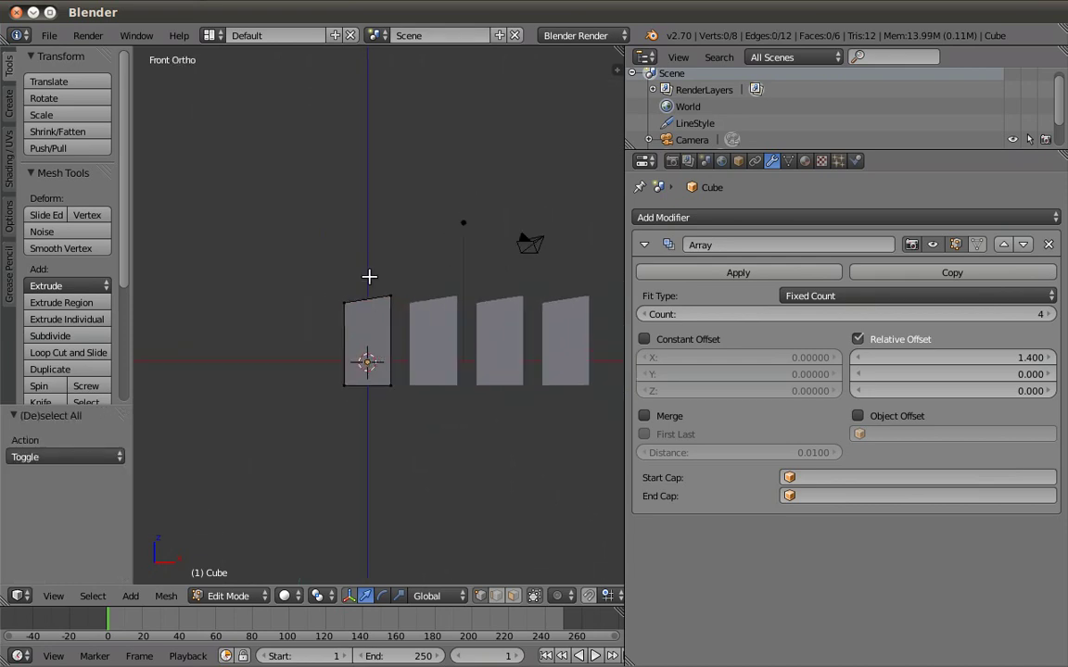
pyautogui.hotkey('ctrl', 'r')
pyautogui.click(374, 295)
pyautogui.rightClick(375, 290)
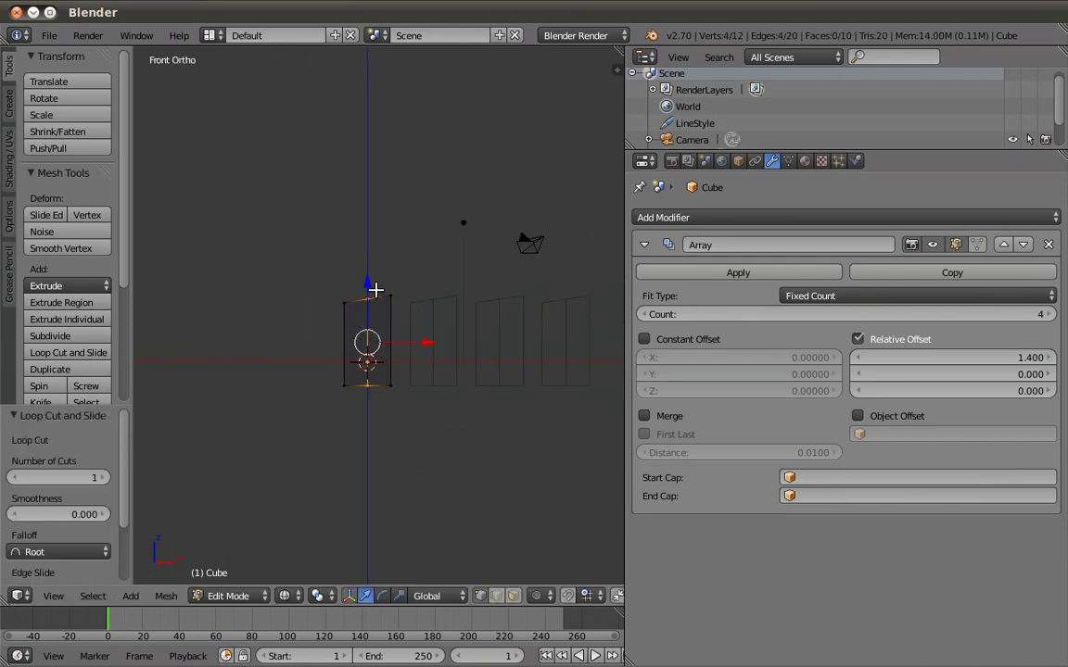
pyautogui.press('a')
pyautogui.press('b')
pyautogui.moveTo(368, 278); pyautogui.dragTo(369, 325)
pyautogui.press('g')
pyautogui.press('z')
pyautogui.click(400, 279)
# Lower the top right vertex by 0.3 along Z using gz-0.3.
pyautogui.press('a')
pyautogui.press('b')
pyautogui.moveTo(391, 288); pyautogui.dragTo(397, 302)
pyautogui.write('gz-0.3')
pyautogui.press('Return')
# Scale the whole picket thinner along Y in the right side view, then return to Object Mode.
pyautogui.press('a')
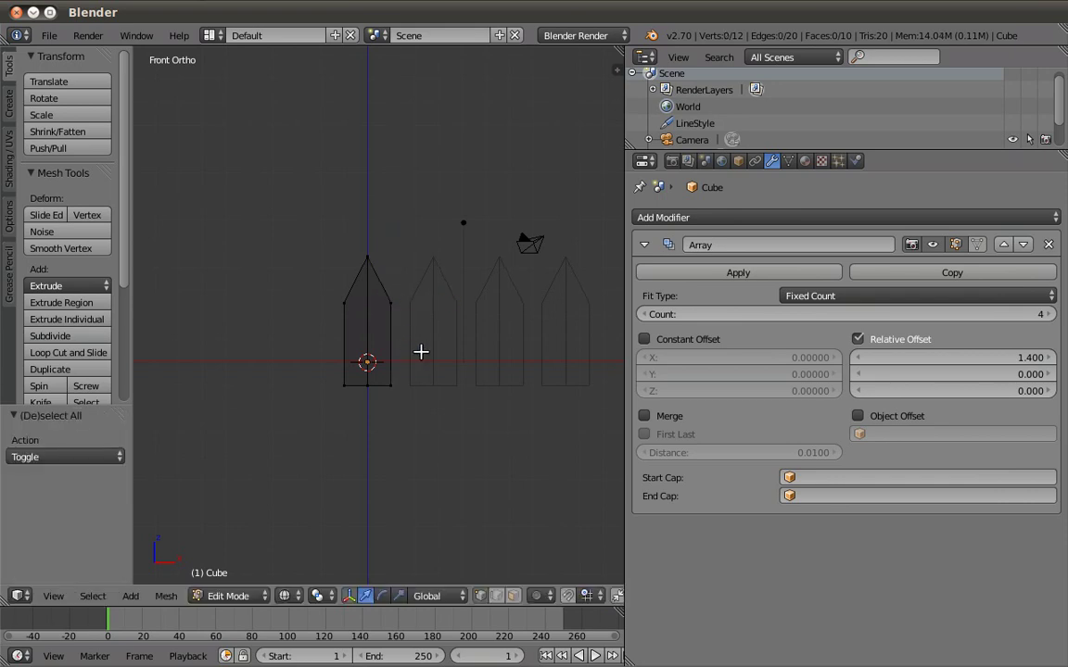
pyautogui.press('KP_3')
pyautogui.press('a')
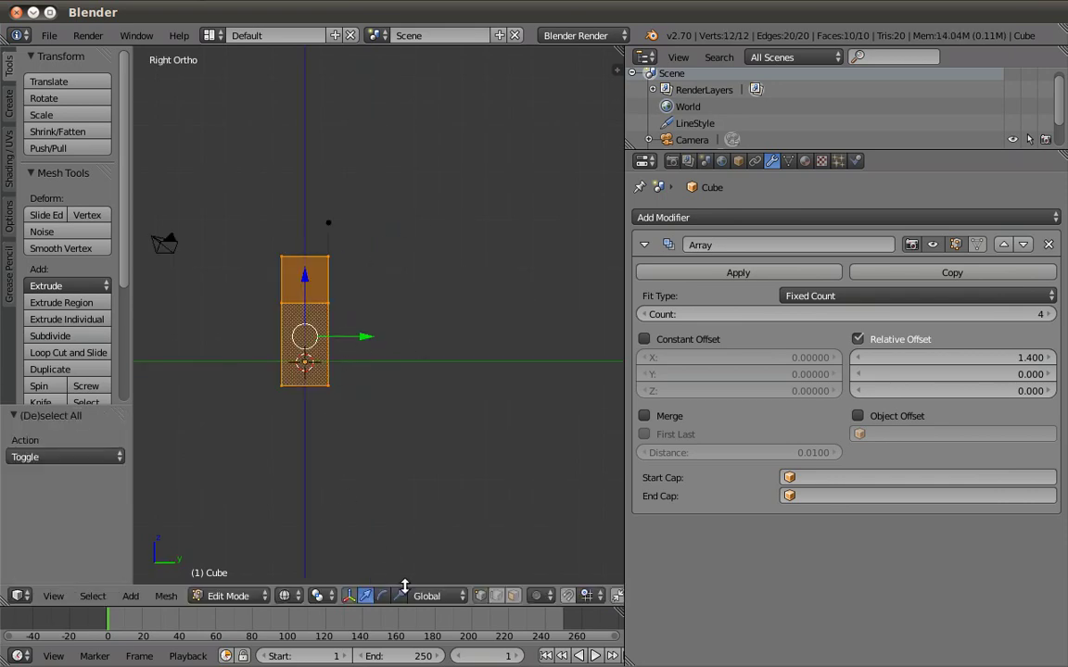
pyautogui.press('s')
pyautogui.press('y')
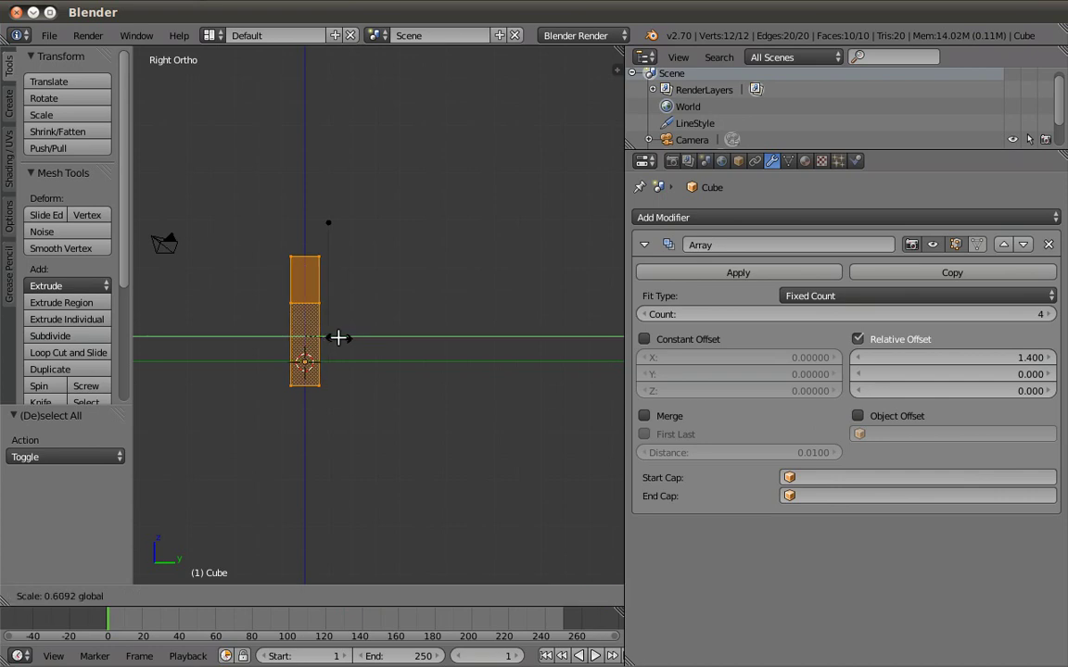
pyautogui.press('Return')
pyautogui.press('KP_1')
pyautogui.press('Tab')
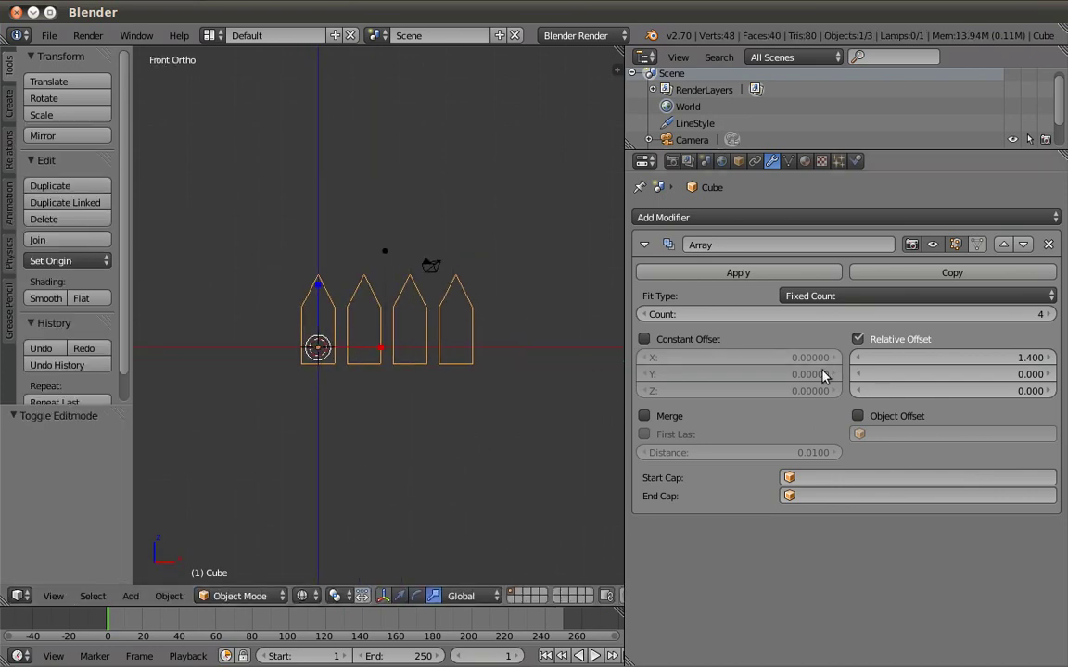
# Raise the array count to 8 and scale the whole fence down to about 0.7.
pyautogui.moveTo(937, 315); pyautogui.dragTo(973, 314)
pyautogui.moveTo(476, 313)
pyautogui.mouseDown(button='middle')
pyautogui.moveTo(536, 385)
pyautogui.moveTo(561, 369)
pyautogui.moveTo(314, 374)
pyautogui.mouseUp(button='middle')
pyautogui.press('s')
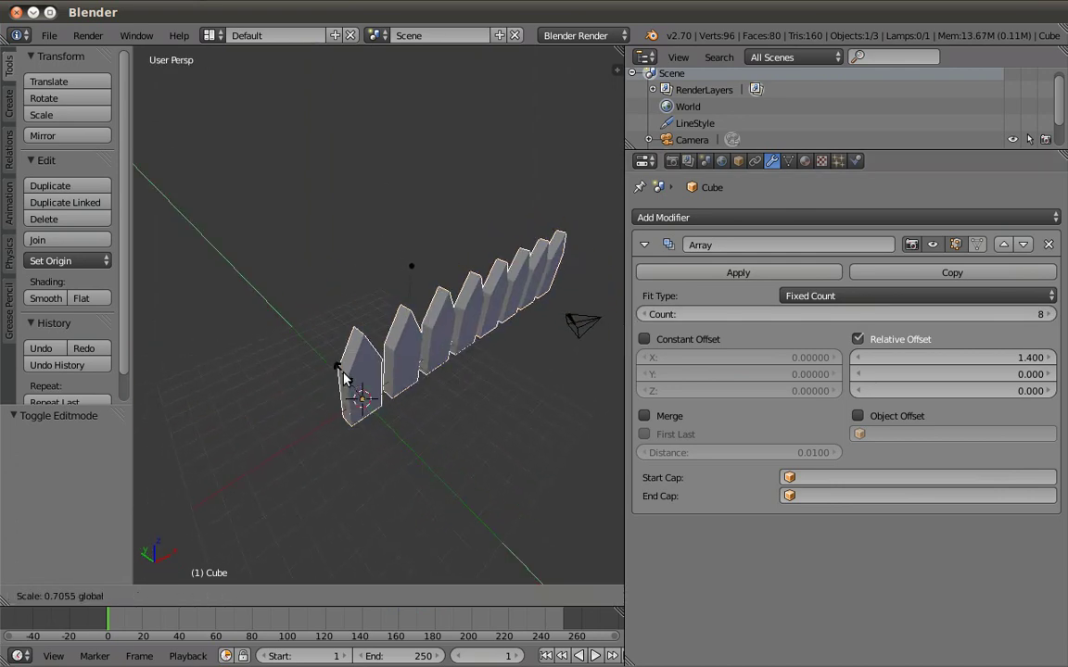
pyautogui.click(313, 339)
pyautogui.press('KP_1')
pyautogui.moveTo(429, 352)
pyautogui.mouseDown(button='middle')
pyautogui.moveTo(462, 369)
pyautogui.moveTo(446, 423)
pyautogui.mouseUp(button='middle')
pyautogui.press('KP_1')
# Delete the fence and add a new default cube mesh.
pyautogui.keyDown('shift'); pyautogui.moveTo(275, 329); pyautogui.dragTo(361, 352, button='middle'); pyautogui.keyUp('shift')
pyautogui.press('Delete')
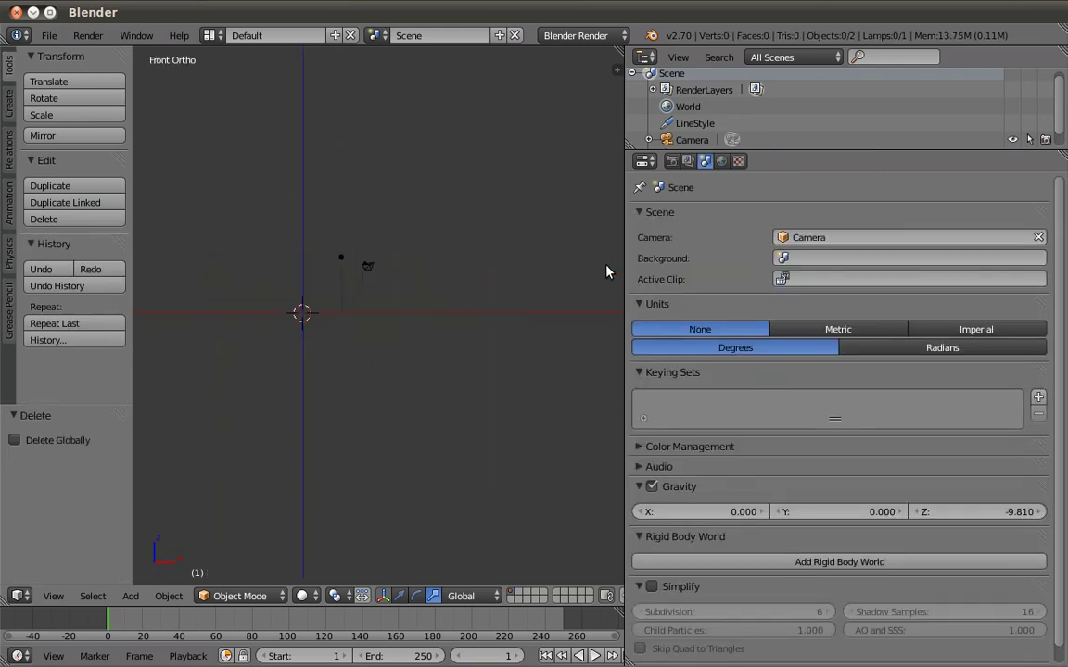
pyautogui.hotkey('shift', 'a')
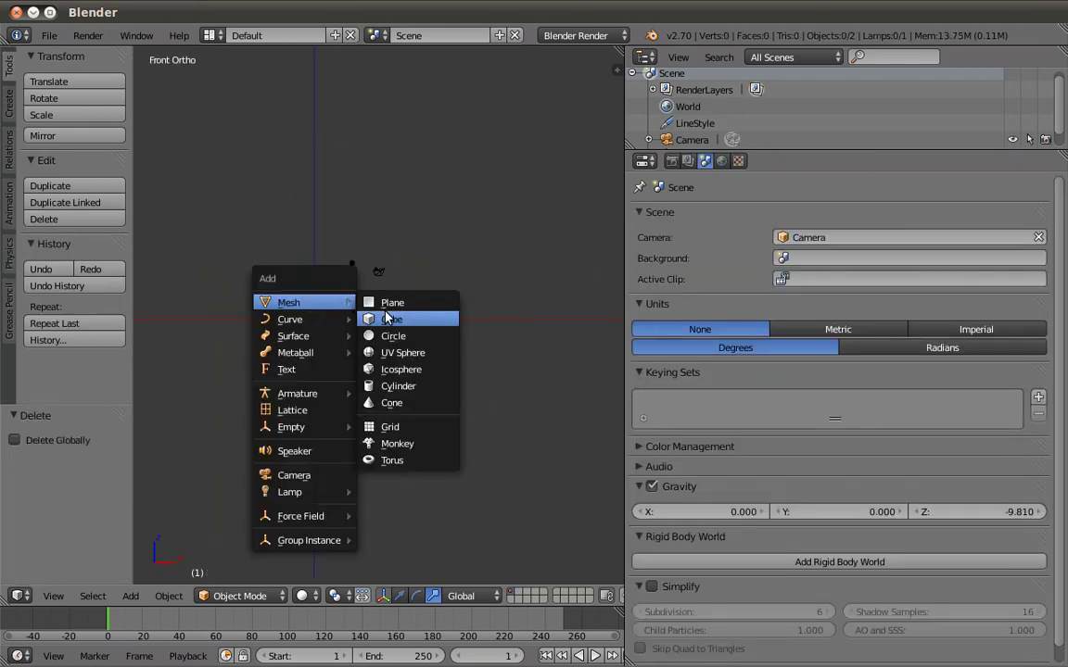
pyautogui.click(364, 318)
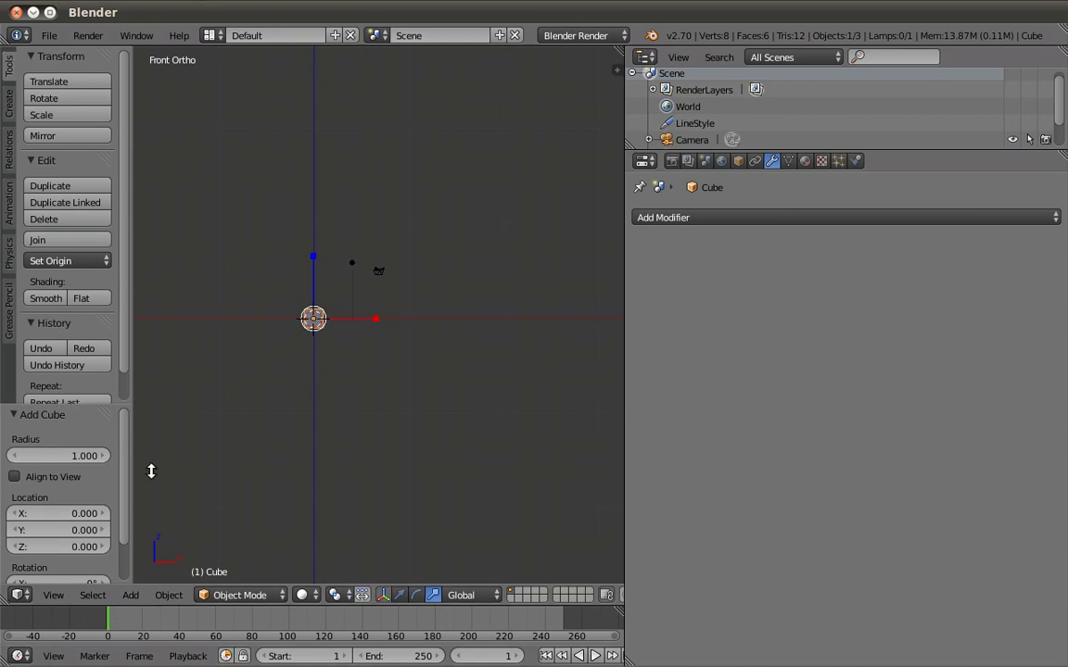
# Enlarge the timeline below the 3D view and switch the manipulator to translate.
pyautogui.moveTo(110, 605); pyautogui.dragTo(176, 398)
pyautogui.scroll(3, 229, 251)
pyautogui.moveTo(229, 250); pyautogui.dragTo(309, 287, button='middle')
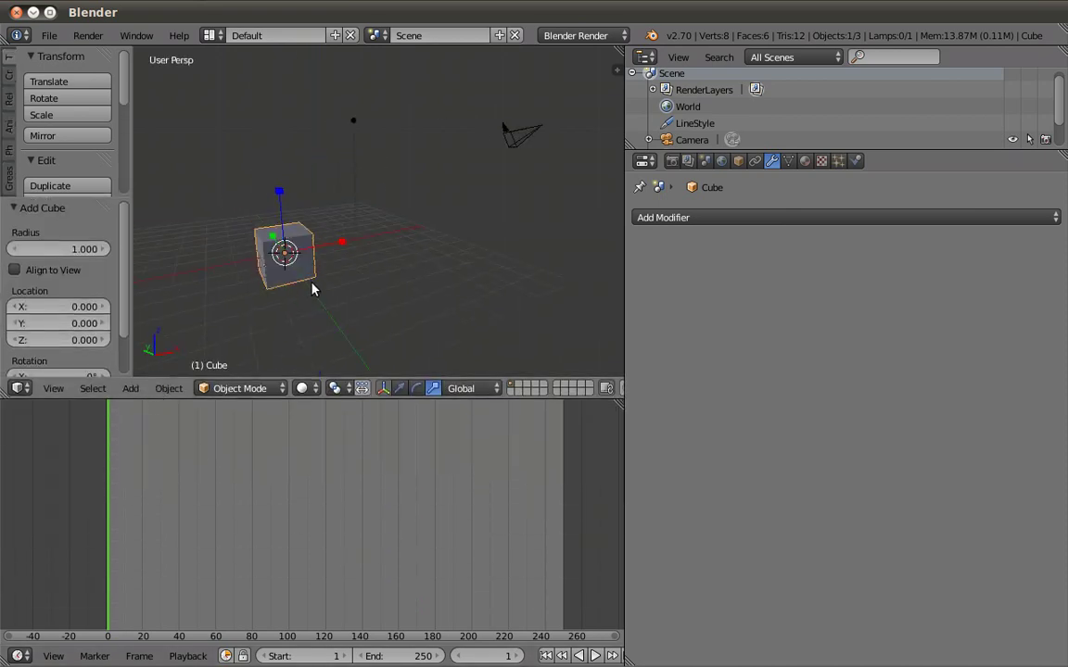
pyautogui.click(401, 388)
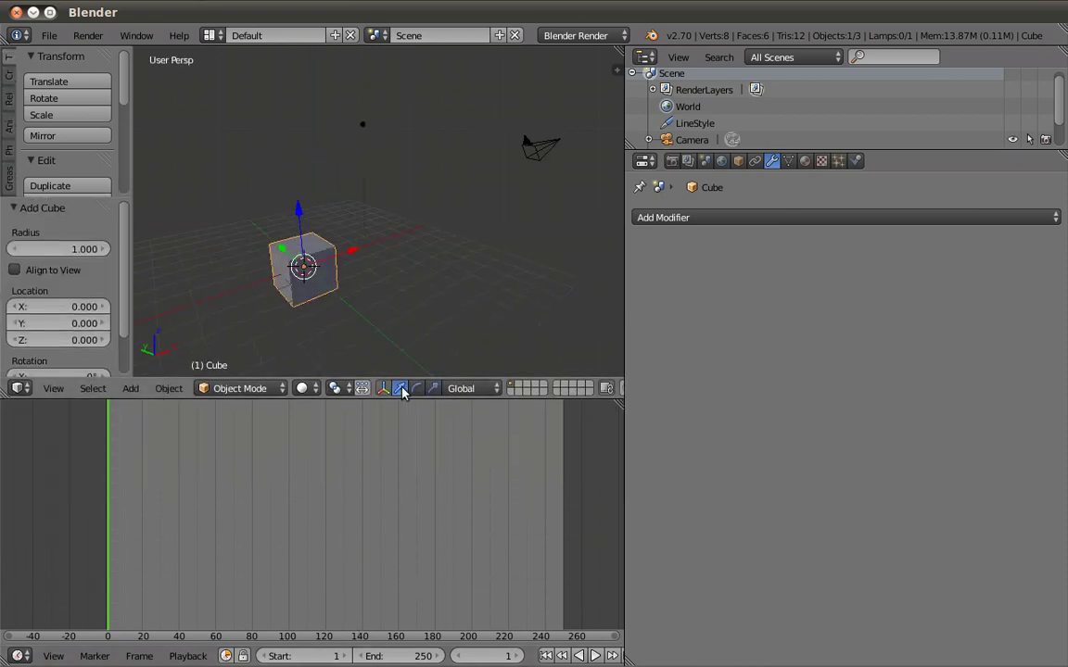
pyautogui.keyDown('shift'); pyautogui.moveTo(310, 271); pyautogui.dragTo(312, 297, button='middle'); pyautogui.keyUp('shift')
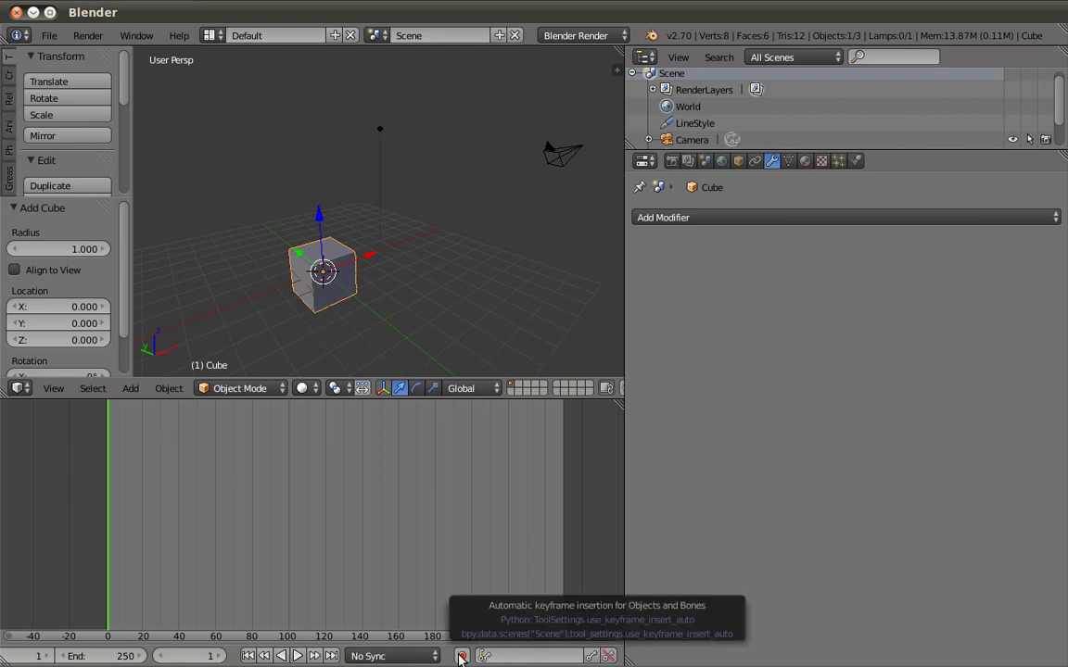
# Turn on auto keying and choose the LocRotScale keying set.
pyautogui.click(460, 656)
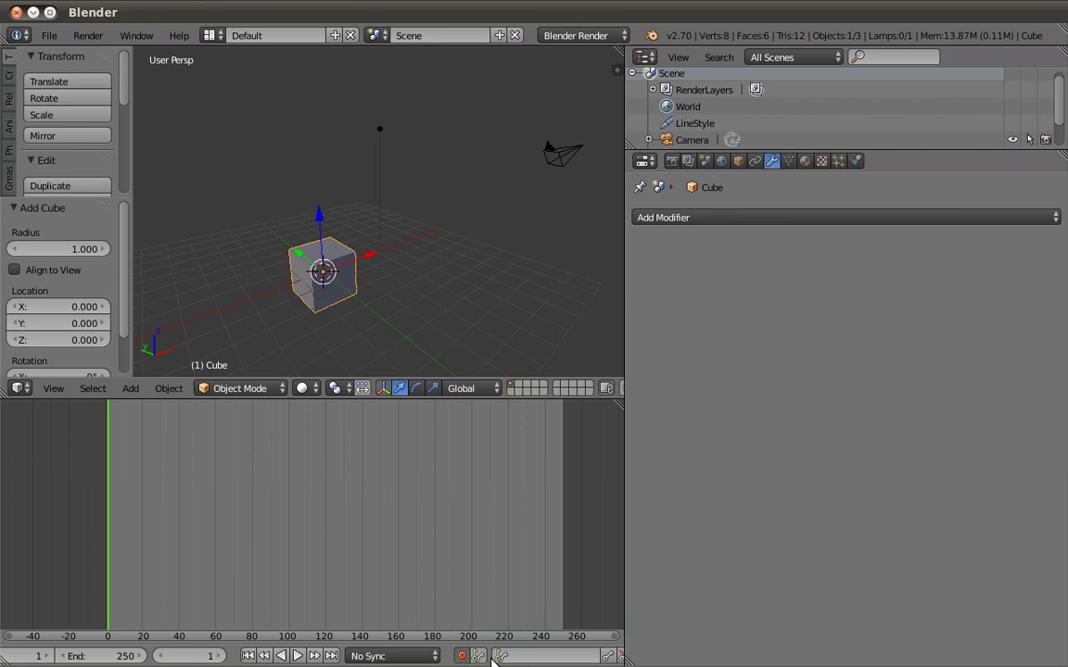
pyautogui.click(501, 656)
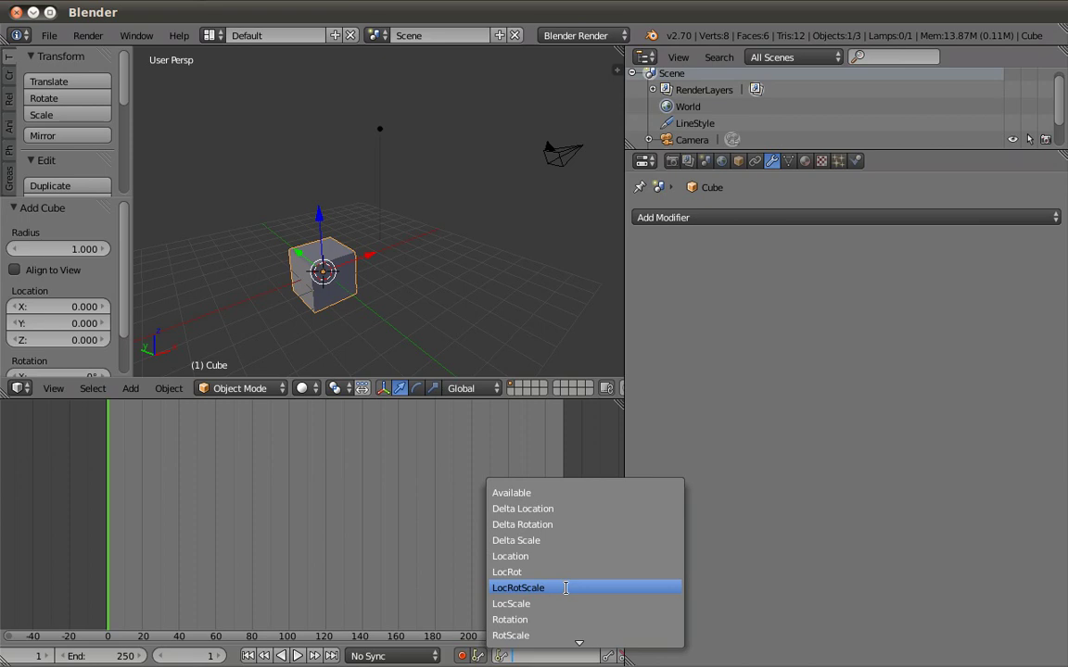
pyautogui.click(566, 588)
pyautogui.keyDown('shift'); pyautogui.moveTo(345, 269); pyautogui.dragTo(396, 268, button='middle'); pyautogui.keyUp('shift')
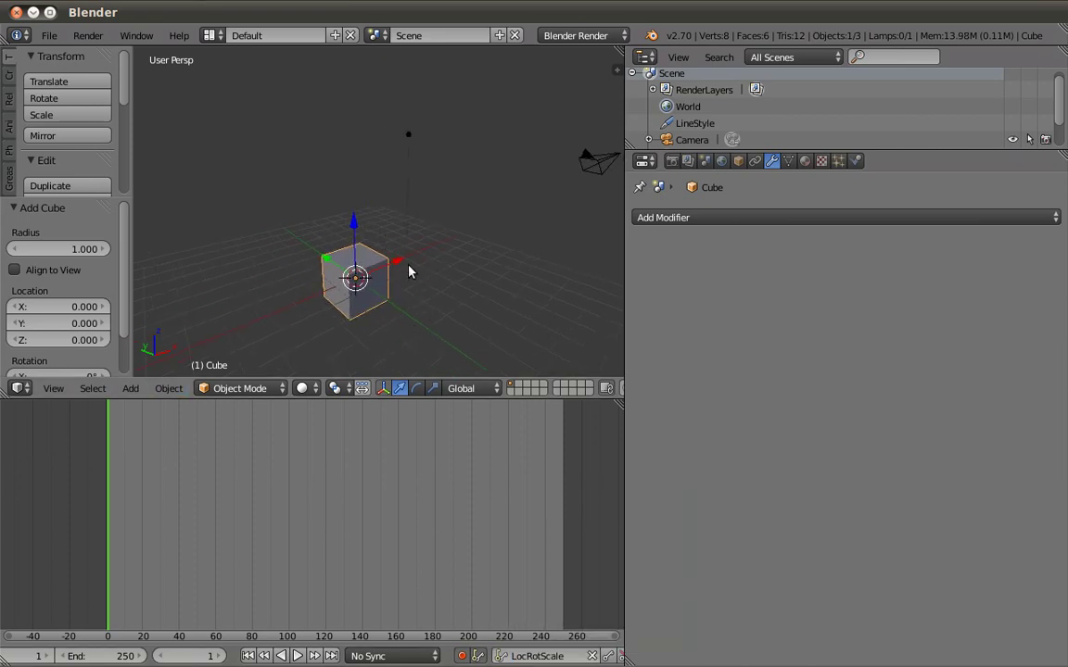
# Cancel two rotation attempts, then spin the cube about Z with the rotate manipulator.
pyautogui.press('r')
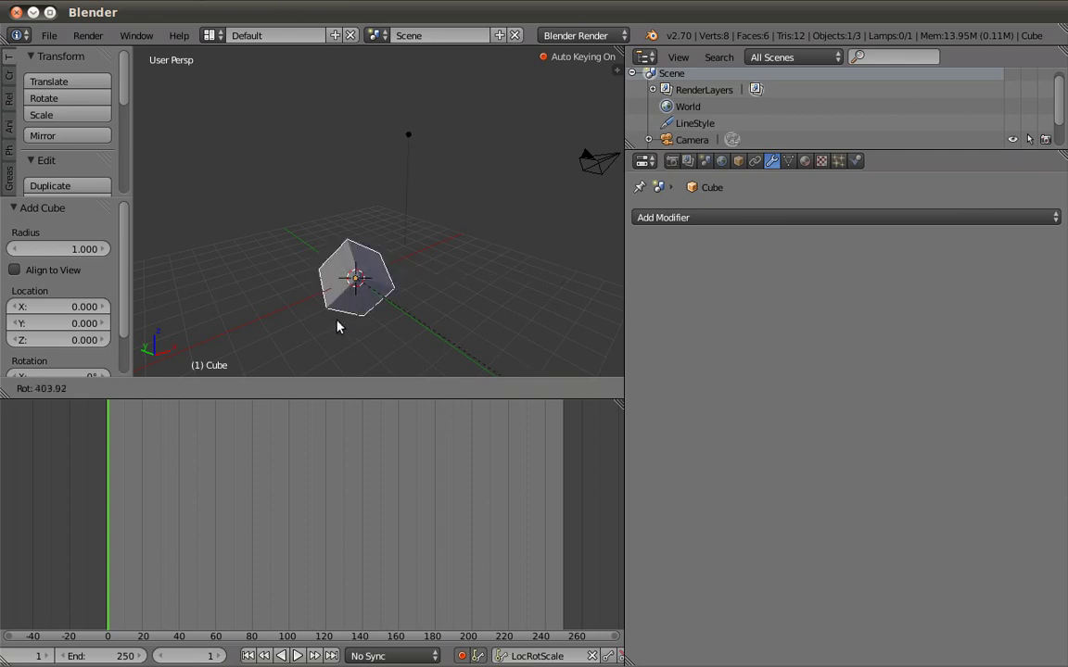
pyautogui.press('Escape')
pyautogui.click(44, 98)
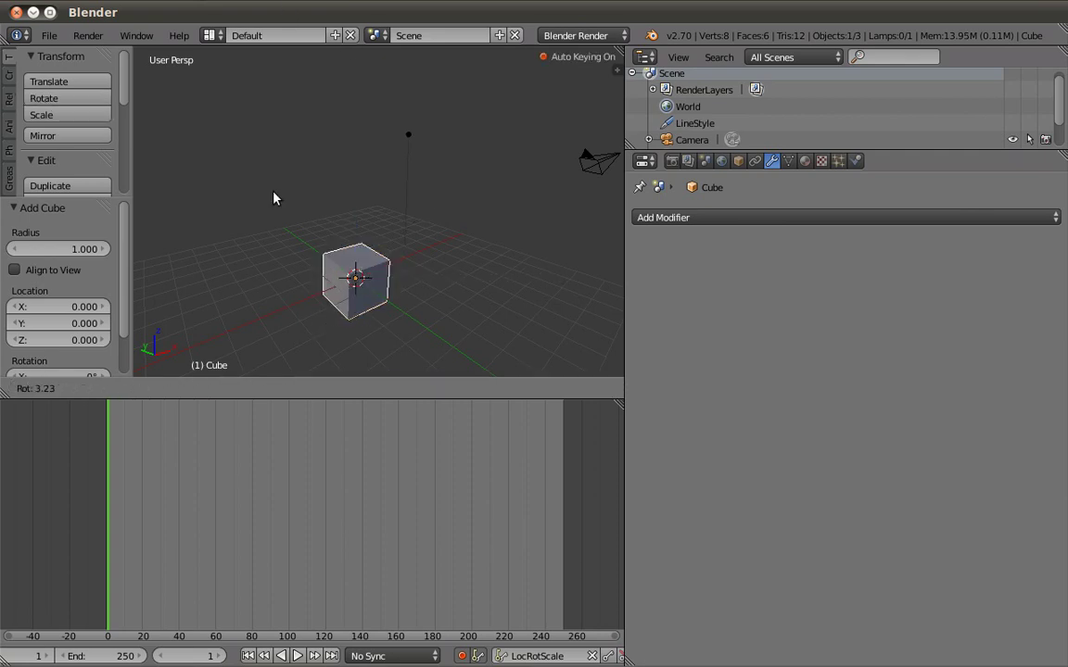
pyautogui.press('Escape')
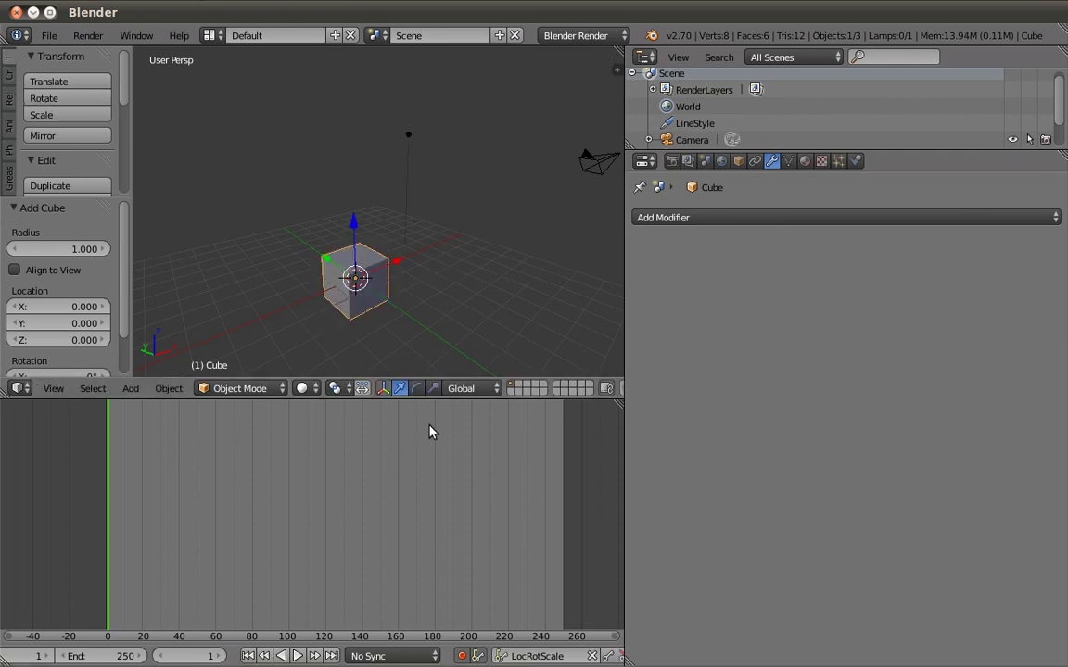
pyautogui.click(416, 388)
pyautogui.moveTo(374, 322); pyautogui.dragTo(350, 288)
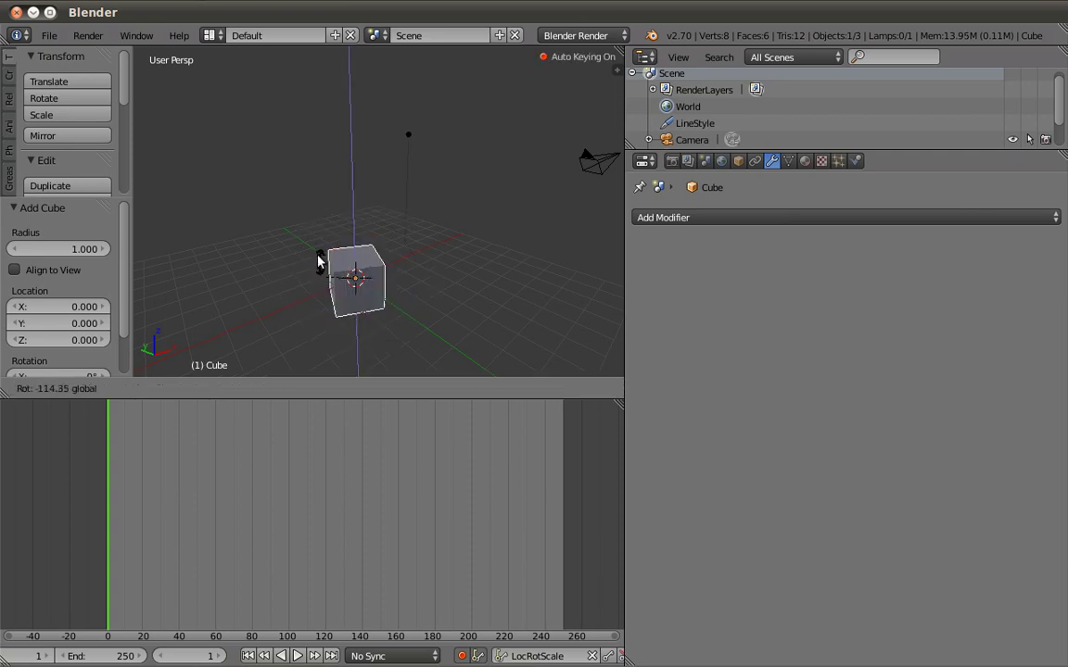
# Re-enable auto keying and keyframe the cube spinning about Z across frames 11, 17 and 34.
pyautogui.press('Escape')
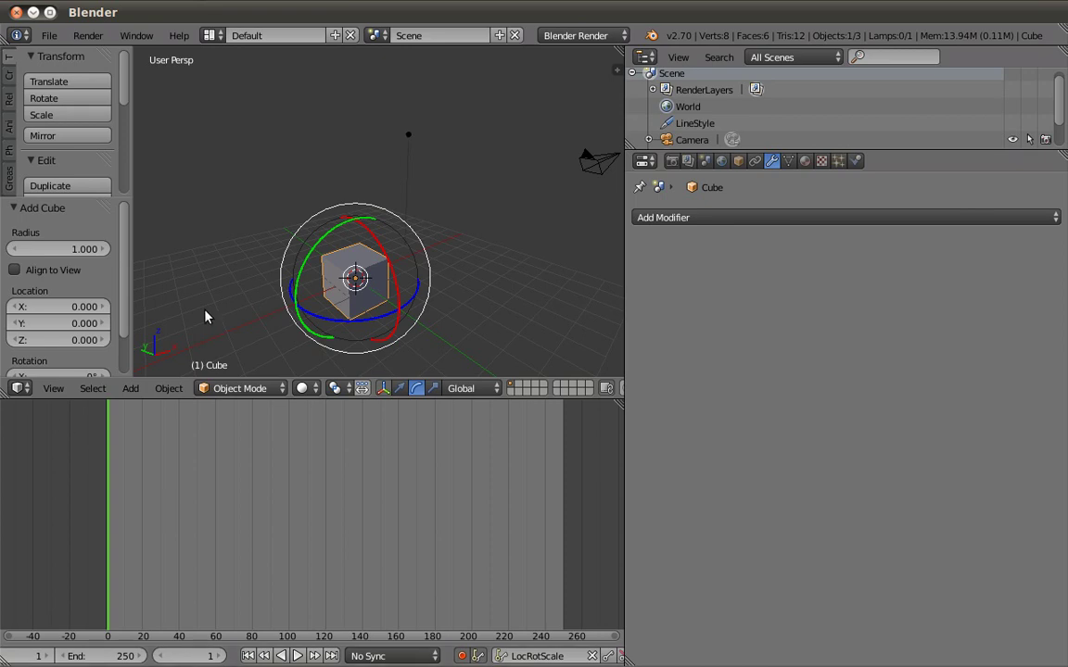
pyautogui.click(462, 656)
pyautogui.moveTo(362, 328); pyautogui.dragTo(312, 335)
pyautogui.moveTo(110, 446); pyautogui.dragTo(138, 452)
pyautogui.moveTo(346, 314)
pyautogui.mouseDown()
pyautogui.moveTo(405, 315)
pyautogui.moveTo(324, 322)
pyautogui.moveTo(400, 325)
pyautogui.mouseUp()
pyautogui.click(168, 431)
pyautogui.moveTo(111, 431)
pyautogui.mouseDown()
pyautogui.moveTo(174, 443)
pyautogui.moveTo(107, 439)
pyautogui.moveTo(188, 463)
pyautogui.moveTo(104, 460)
pyautogui.mouseUp()
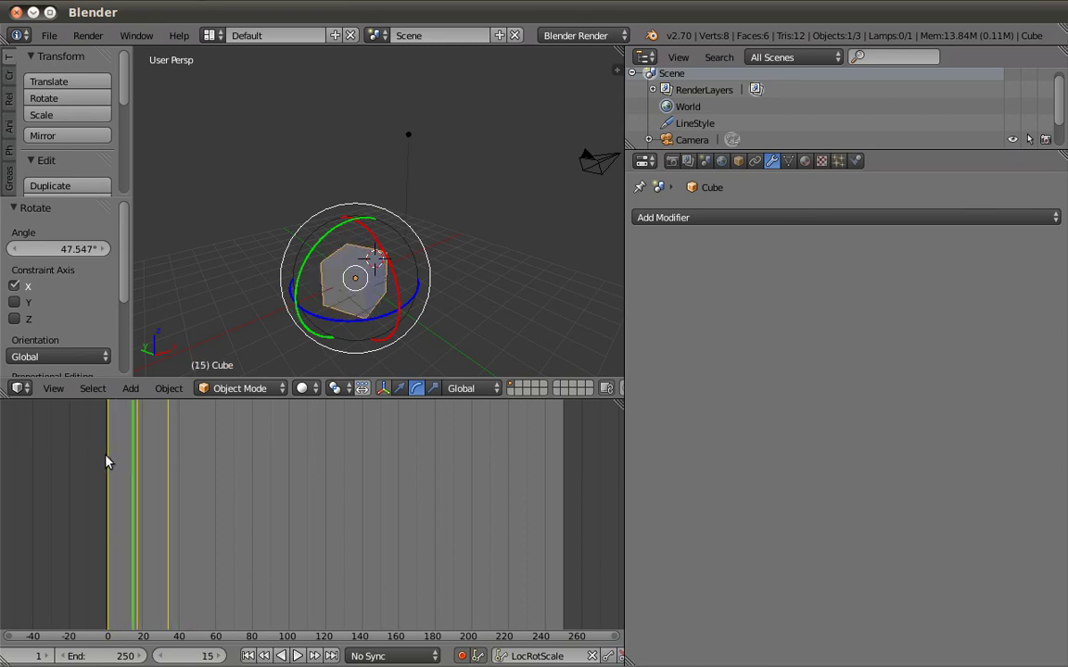
# Raise the cube along Z to 5.704 with the move manipulator.
pyautogui.click(401, 388)
pyautogui.moveTo(357, 231); pyautogui.dragTo(358, 96)
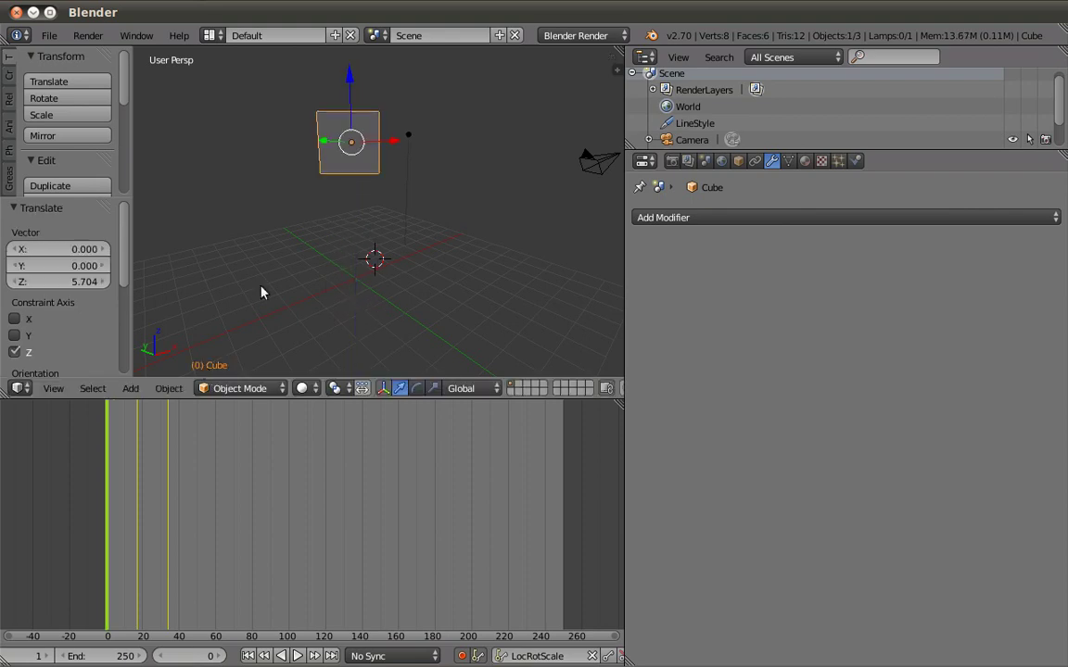
pyautogui.click(135, 420)
pyautogui.press('Right')
pyautogui.moveTo(386, 258); pyautogui.dragTo(391, 265)
pyautogui.rightClick(391, 265)
# Move the cube to X -3.063 at frame 17 and Y 4.928 at frame 34, then return to frame 0.
pyautogui.press('Right')
pyautogui.moveTo(401, 264); pyautogui.dragTo(334, 291)
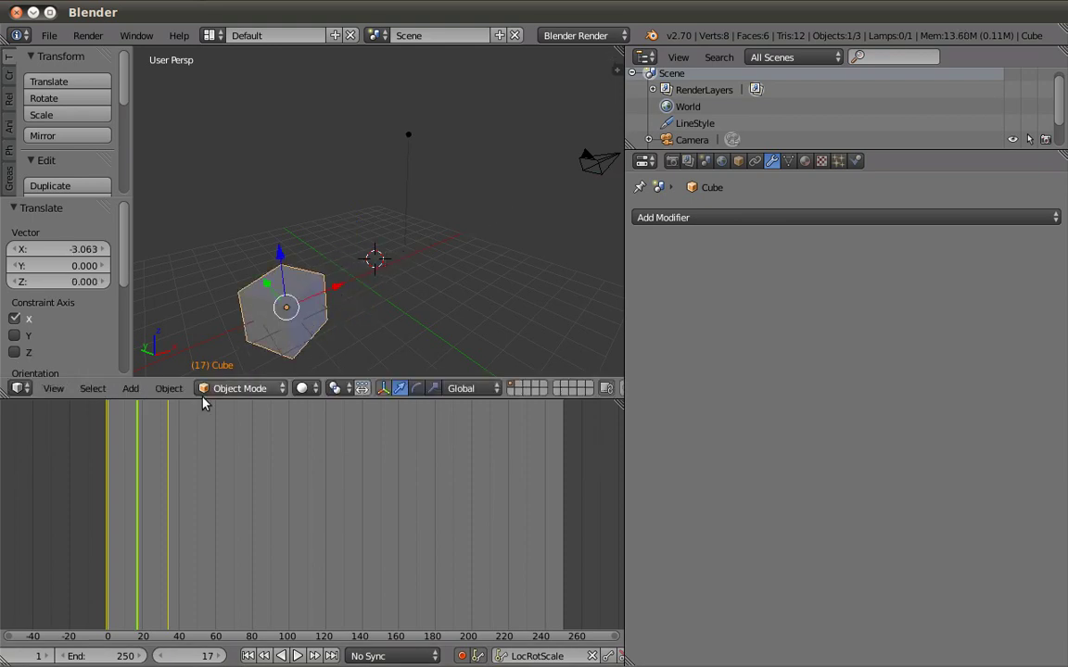
pyautogui.click(168, 422)
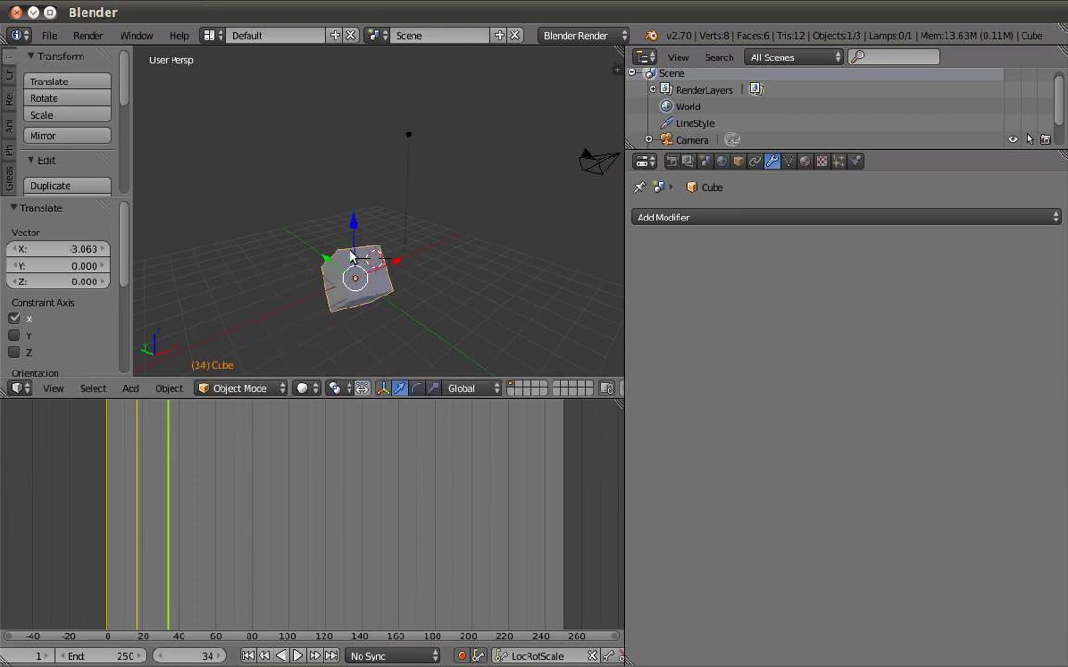
pyautogui.press('g')
pyautogui.press('y')
pyautogui.click(276, 255)
pyautogui.click(101, 461)
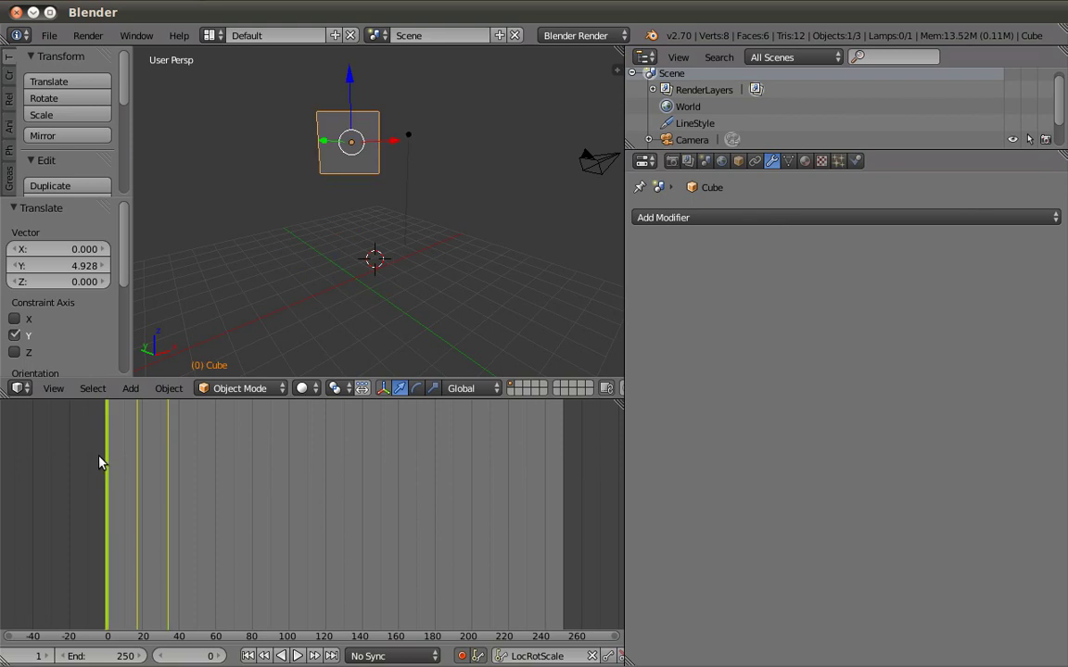
# Play the animation, then stretch the cube taller along Z and scale Y to 2.007.
pyautogui.hotkey('alt', 'a')
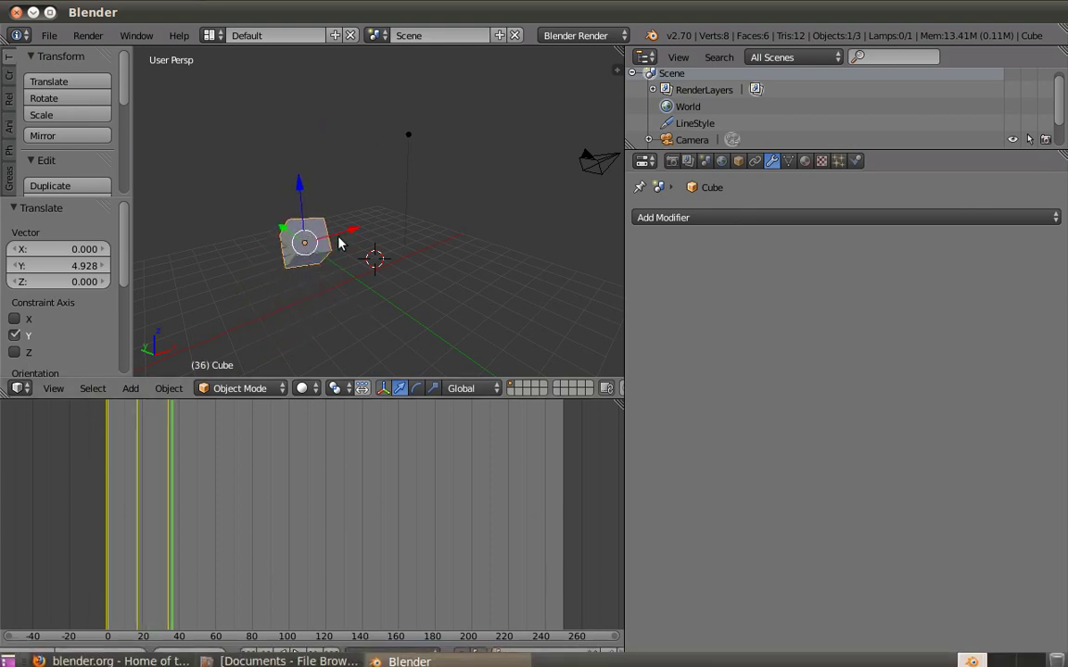
pyautogui.click(433, 389)
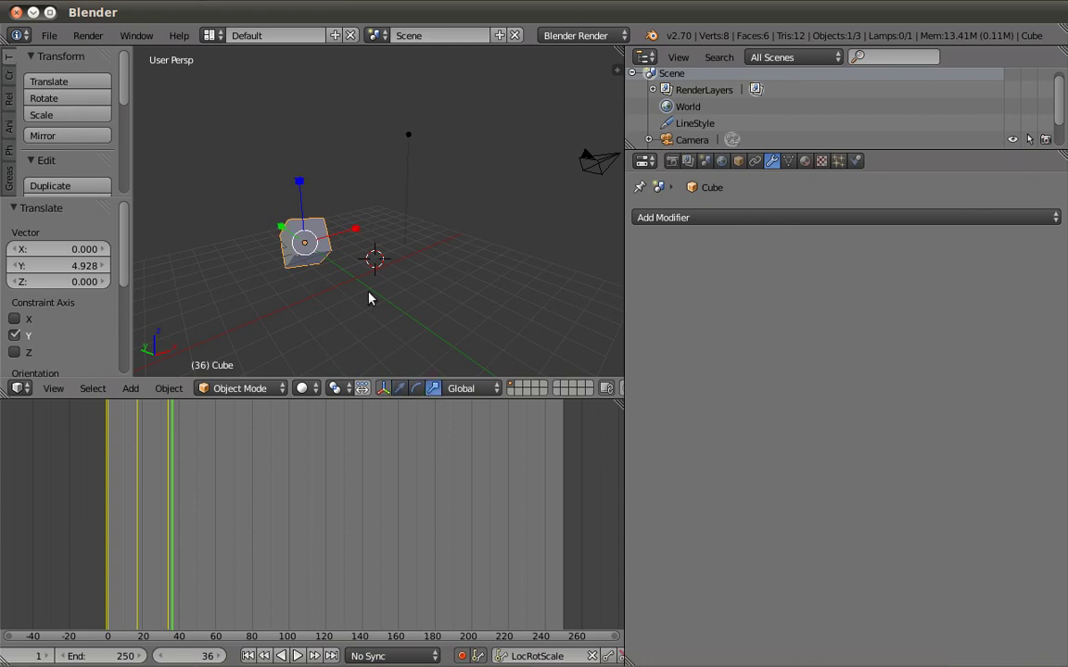
pyautogui.moveTo(300, 181); pyautogui.dragTo(302, 153)
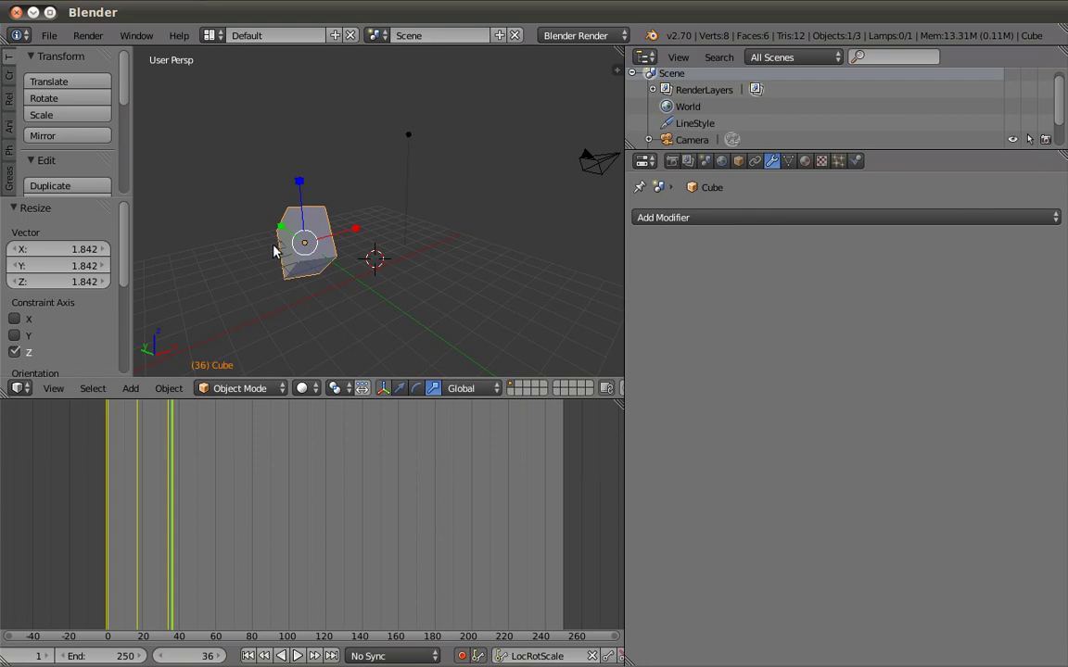
pyautogui.press('s')
pyautogui.press('y')
pyautogui.click(260, 220)
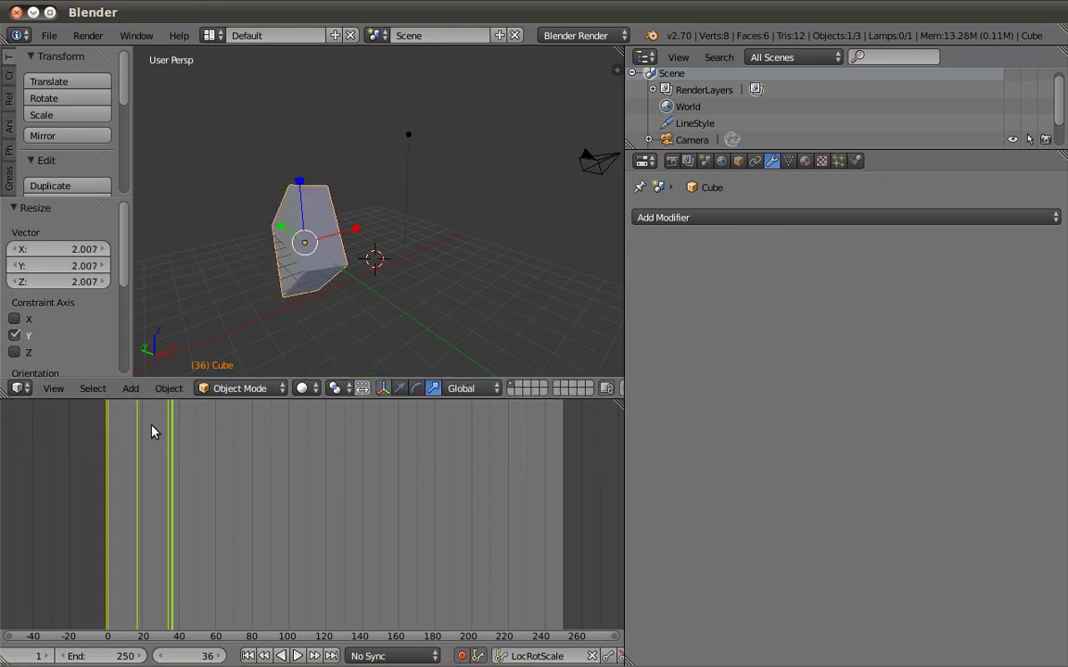
# At frame 21, scale the cube to 1.872, then scale it along X.
pyautogui.click(144, 431)
pyautogui.press('s')
pyautogui.click(278, 263)
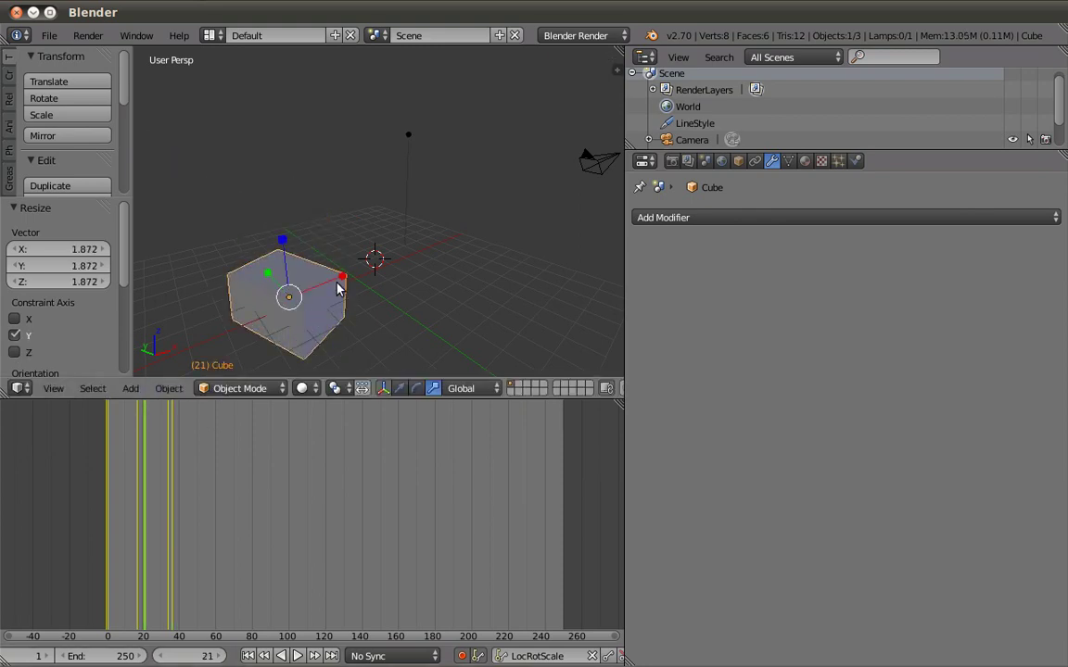
pyautogui.press('s')
pyautogui.press('x')
pyautogui.click(190, 326)
# At frame 3, shrink the cube to 0.349.
pyautogui.click(110, 431)
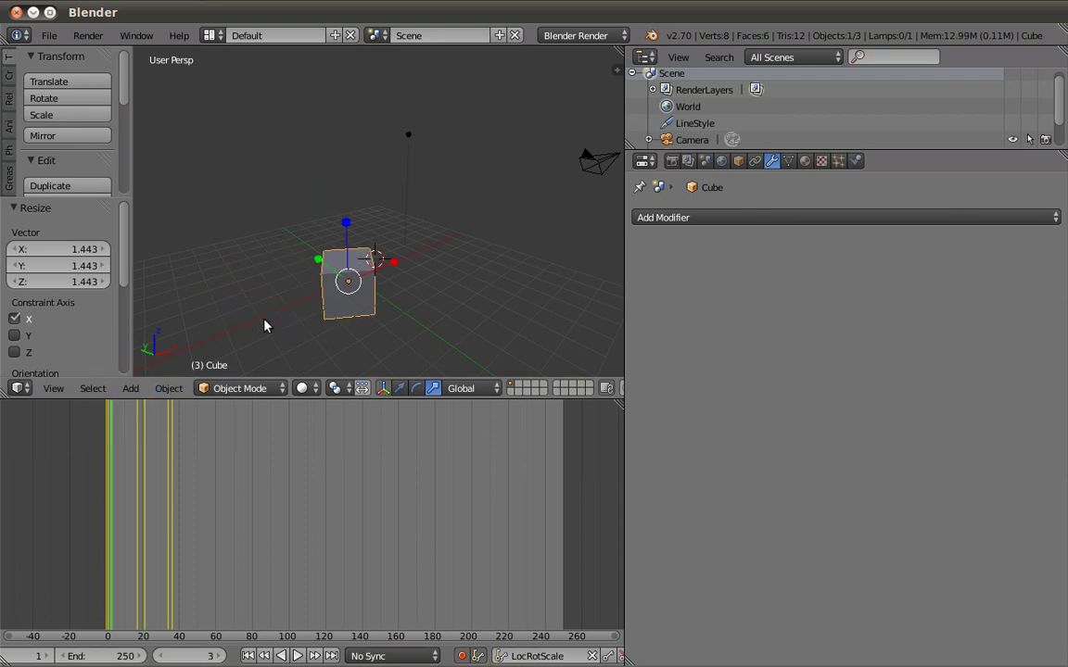
pyautogui.press('s')
pyautogui.rightClick(388, 284)
pyautogui.press('s')
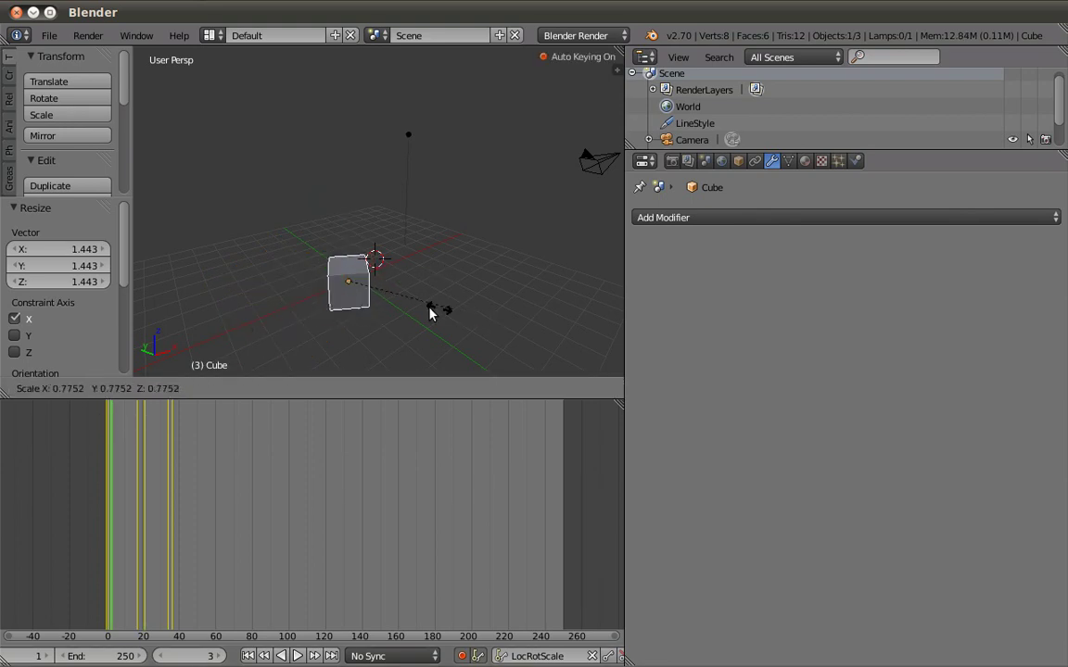
pyautogui.click(398, 299)
# Check the poses at frames 6 and 148, enlarge the 3D view, and open the screen layout list.
pyautogui.moveTo(88, 473)
pyautogui.mouseDown()
pyautogui.moveTo(105, 464)
pyautogui.moveTo(191, 481)
pyautogui.moveTo(142, 472)
pyautogui.moveTo(81, 482)
pyautogui.mouseUp()
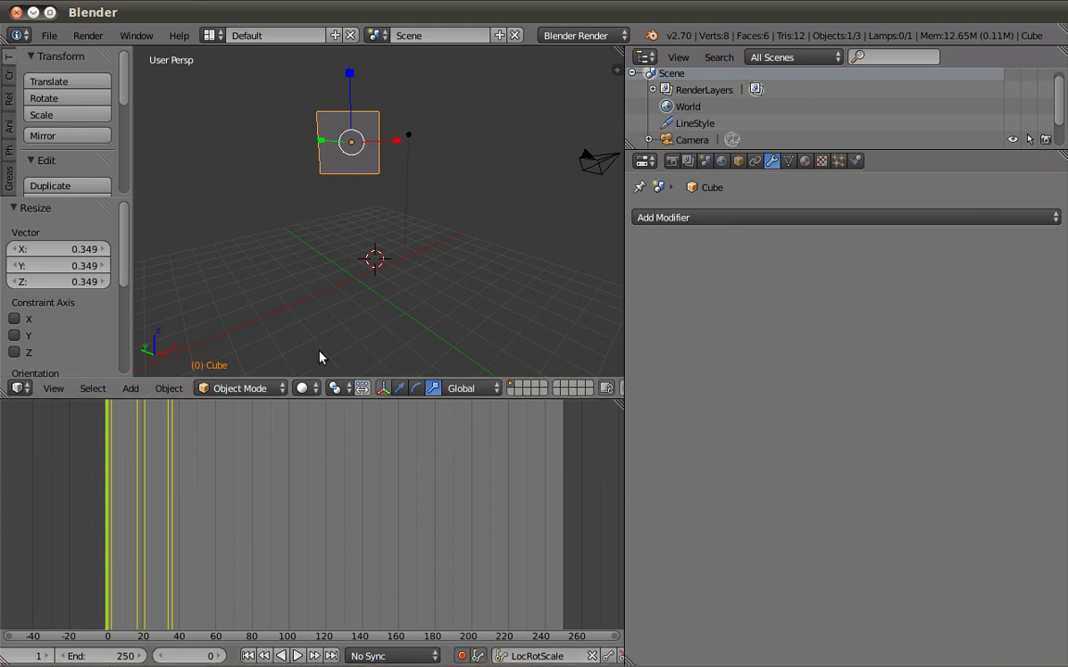
pyautogui.moveTo(346, 482); pyautogui.dragTo(375, 499)
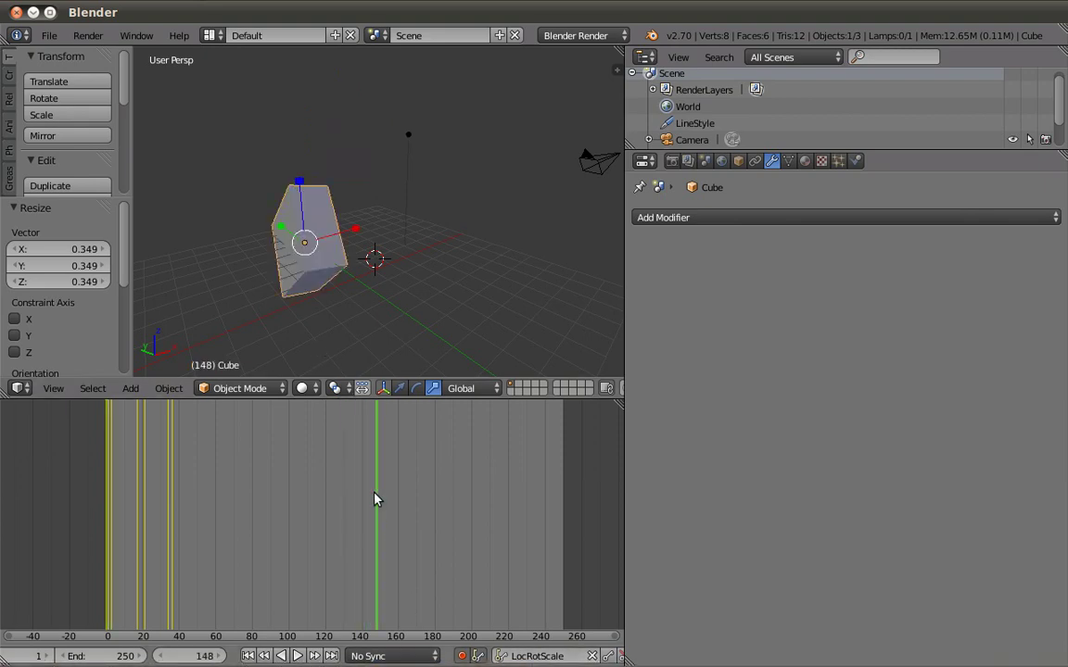
pyautogui.moveTo(352, 397); pyautogui.dragTo(352, 569)
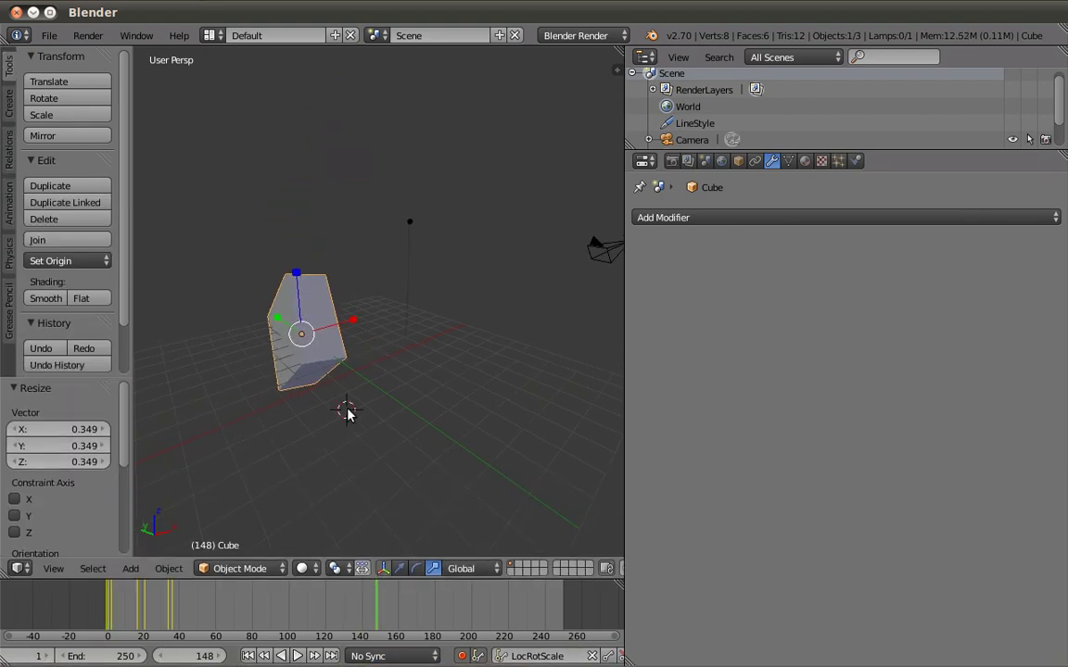
pyautogui.click(208, 35)
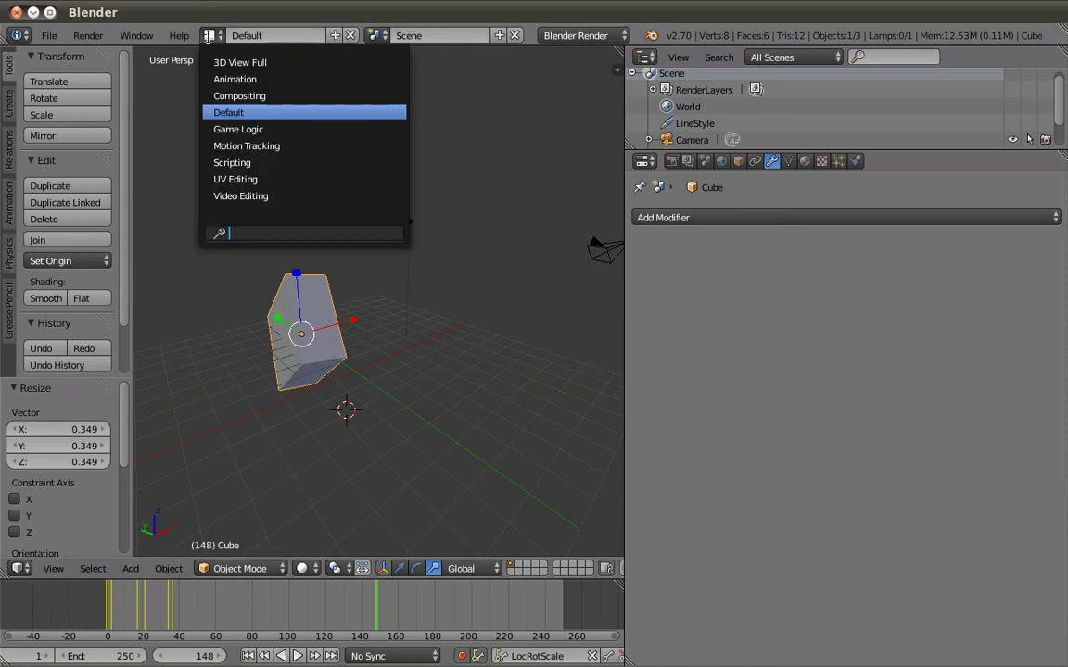
# Switch to the 3D View Full layout, test and cancel a vertex move in Edit Mode, and reopen the layout list.
pyautogui.click(277, 62)
pyautogui.moveTo(877, 263)
pyautogui.mouseDown(button='middle')
pyautogui.moveTo(258, 418)
pyautogui.moveTo(214, 317)
pyautogui.moveTo(341, 422)
pyautogui.moveTo(427, 426)
pyautogui.moveTo(508, 375)
pyautogui.moveTo(537, 263)
pyautogui.moveTo(493, 197)
pyautogui.moveTo(521, 279)
pyautogui.moveTo(461, 548)
pyautogui.moveTo(483, 439)
pyautogui.moveTo(560, 434)
pyautogui.moveTo(431, 450)
pyautogui.moveTo(300, 389)
pyautogui.moveTo(310, 364)
pyautogui.moveTo(346, 389)
pyautogui.moveTo(648, 265)
pyautogui.moveTo(514, 401)
pyautogui.moveTo(474, 310)
pyautogui.moveTo(514, 376)
pyautogui.mouseUp(button='middle')
pyautogui.press('Tab')
pyautogui.rightClick(564, 370)
pyautogui.press('g')
pyautogui.press('Escape')
pyautogui.press('Tab')
pyautogui.moveTo(427, 276)
pyautogui.mouseDown(button='middle')
pyautogui.moveTo(484, 384)
pyautogui.moveTo(408, 208)
pyautogui.moveTo(381, 238)
pyautogui.mouseUp(button='middle')
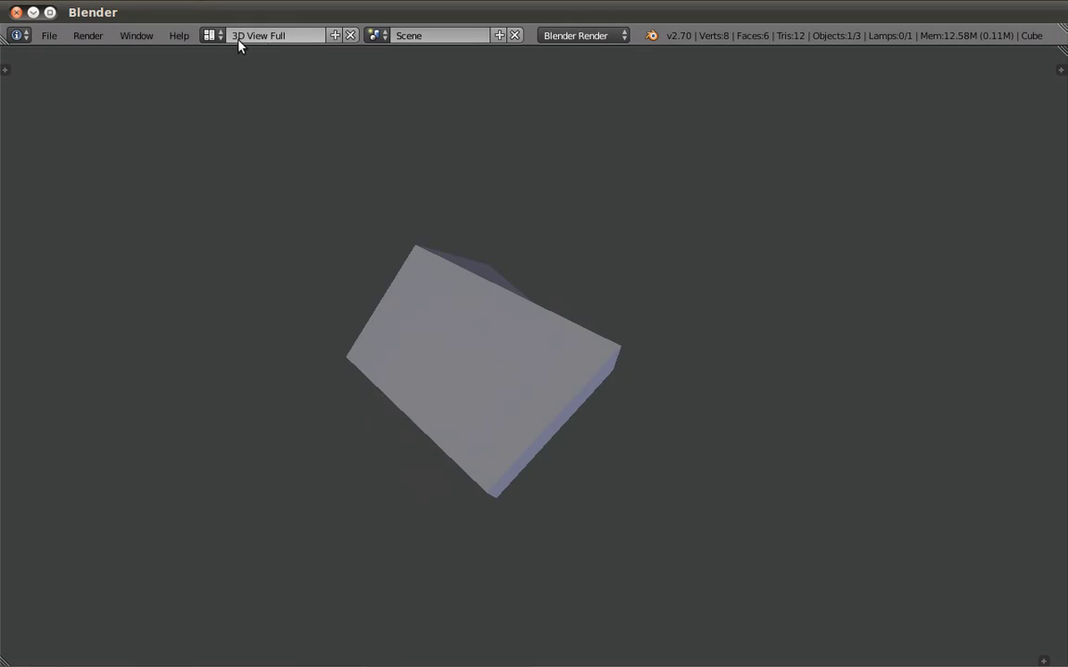
pyautogui.click(211, 35)
# Switch to the Animation layout and zoom the dope sheet onto the keyframes at frame 0.
pyautogui.click(243, 79)
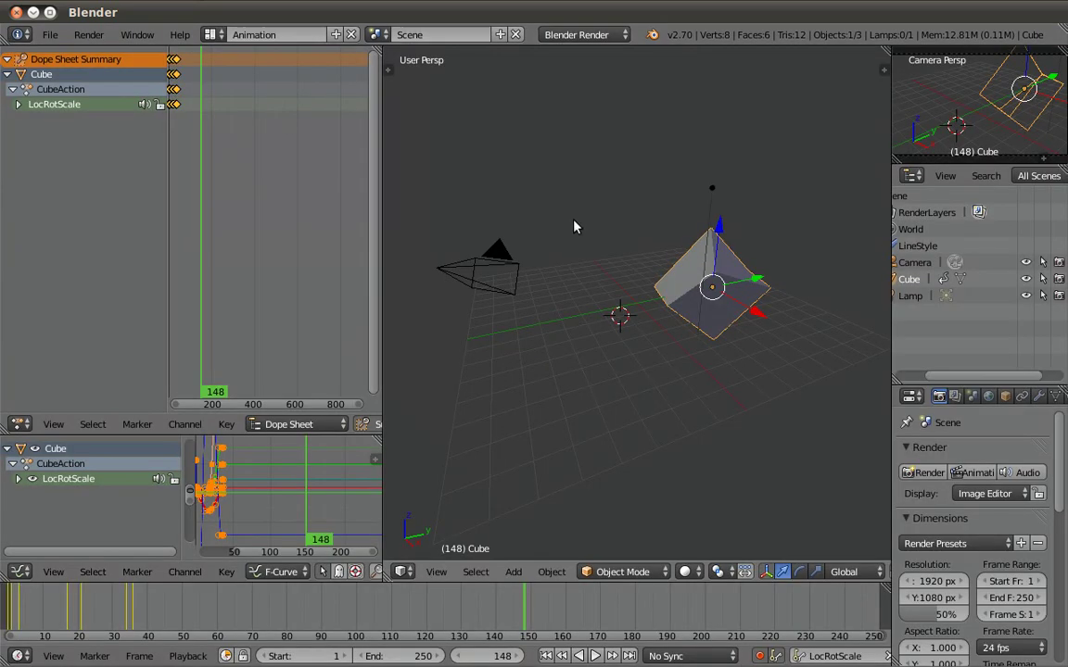
pyautogui.moveTo(289, 163)
pyautogui.keyDown('ctrl'); pyautogui.mouseDown(button='middle')
pyautogui.moveTo(352, 187)
pyautogui.moveTo(251, 153)
pyautogui.moveTo(276, 167)
pyautogui.moveTo(290, 209)
pyautogui.moveTo(252, 200)
pyautogui.mouseUp(button='middle'); pyautogui.keyUp('ctrl')
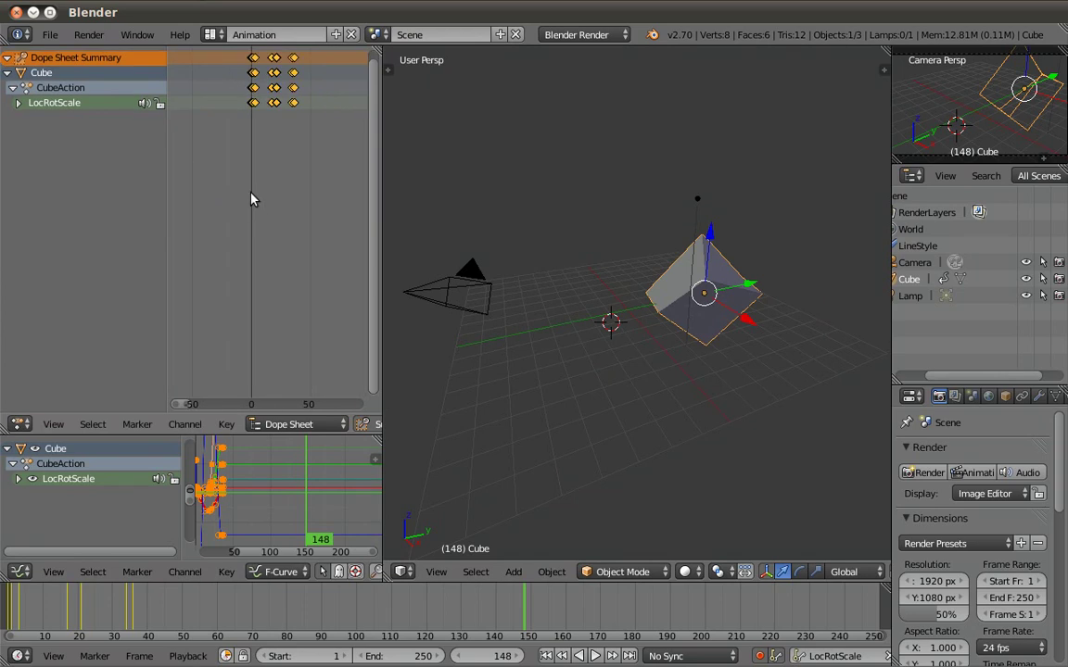
pyautogui.click(252, 201)
pyautogui.moveTo(408, 171); pyautogui.dragTo(417, 179, button='middle')
pyautogui.moveTo(315, 197)
pyautogui.keyDown('ctrl'); pyautogui.mouseDown(button='middle')
pyautogui.moveTo(280, 197)
pyautogui.moveTo(290, 194)
pyautogui.moveTo(317, 236)
pyautogui.moveTo(258, 214)
pyautogui.moveTo(241, 305)
pyautogui.moveTo(228, 278)
pyautogui.mouseUp(button='middle'); pyautogui.keyUp('ctrl')
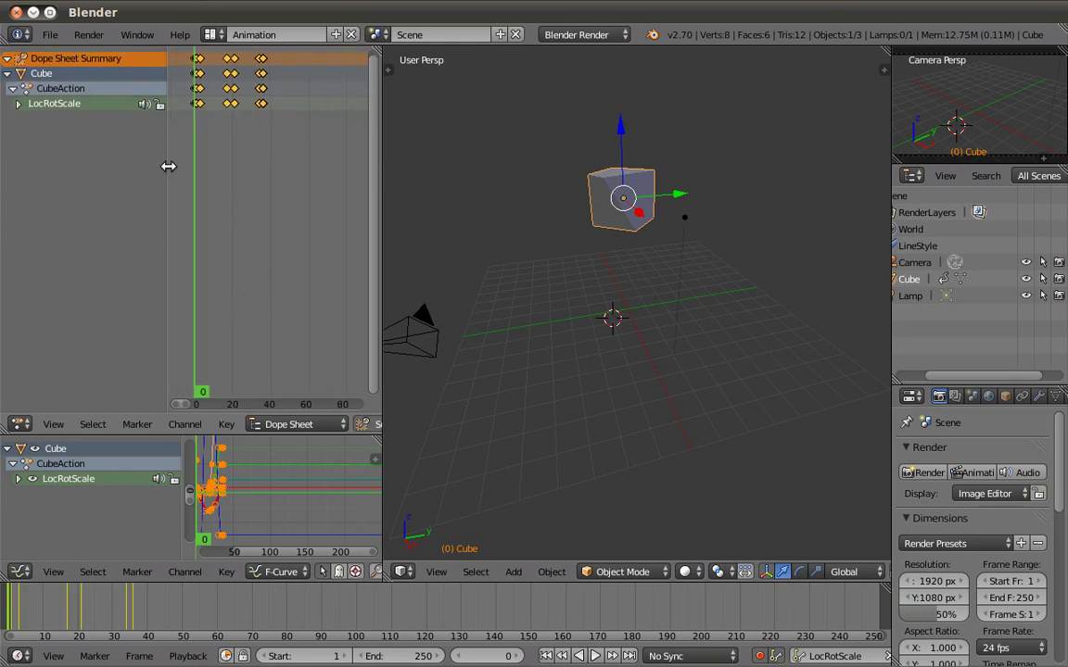
# Play and stop the animation, then pan and zoom the dope sheet further.
pyautogui.hotkey('alt', 'a')
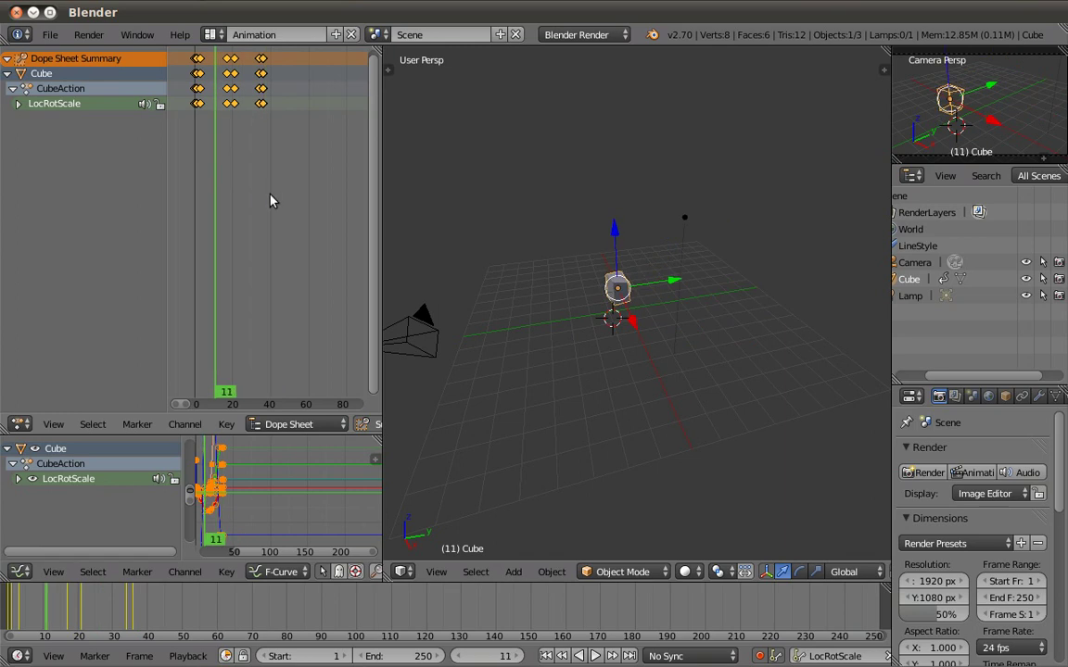
pyautogui.press('Escape')
pyautogui.moveTo(307, 195)
pyautogui.mouseDown(button='middle')
pyautogui.moveTo(327, 196)
pyautogui.moveTo(288, 211)
pyautogui.mouseUp(button='middle')
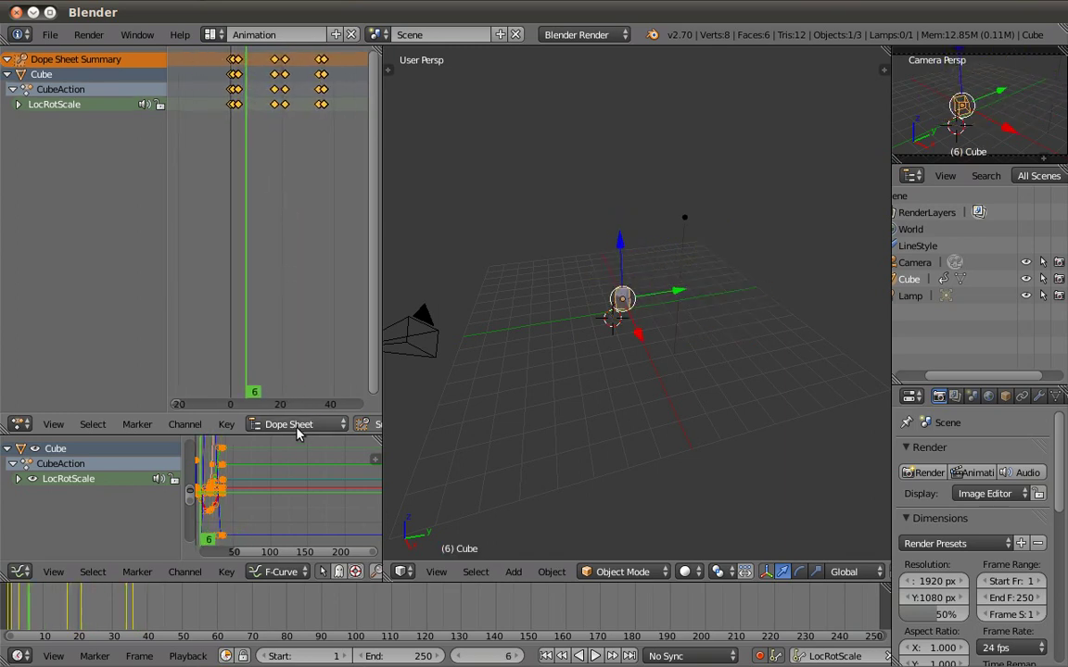
pyautogui.keyDown('ctrl'); pyautogui.moveTo(319, 137); pyautogui.dragTo(222, 189, button='middle'); pyautogui.keyUp('ctrl')
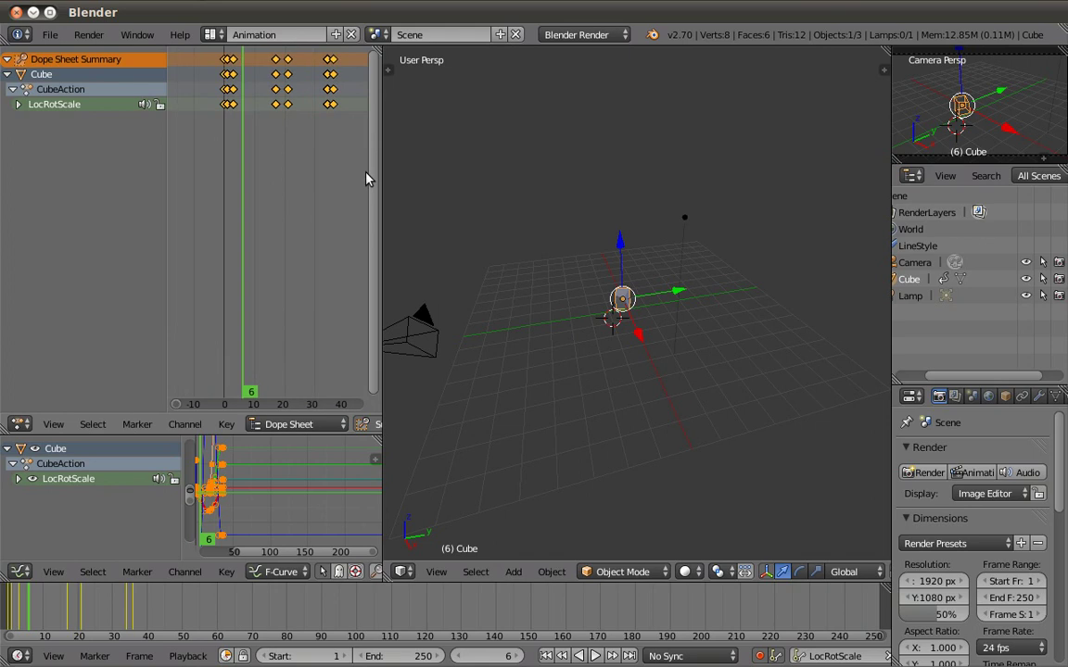
# Switch the dope sheet to Action Editor mode, scrub the animation, then return to Dope Sheet mode.
pyautogui.click(288, 424)
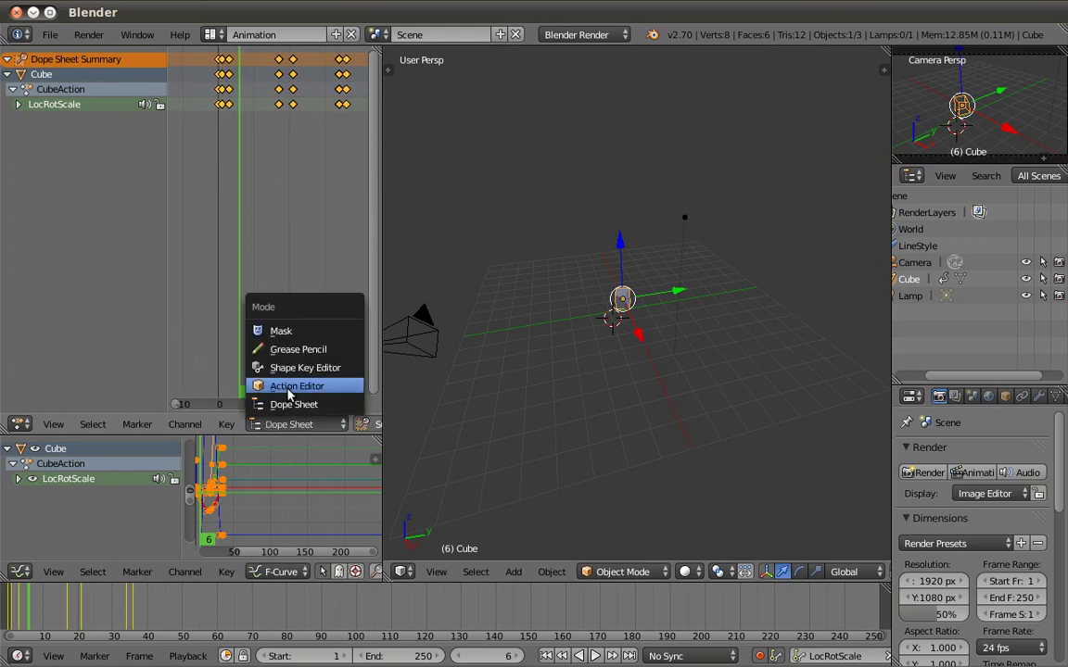
pyautogui.click(296, 385)
pyautogui.click(287, 424)
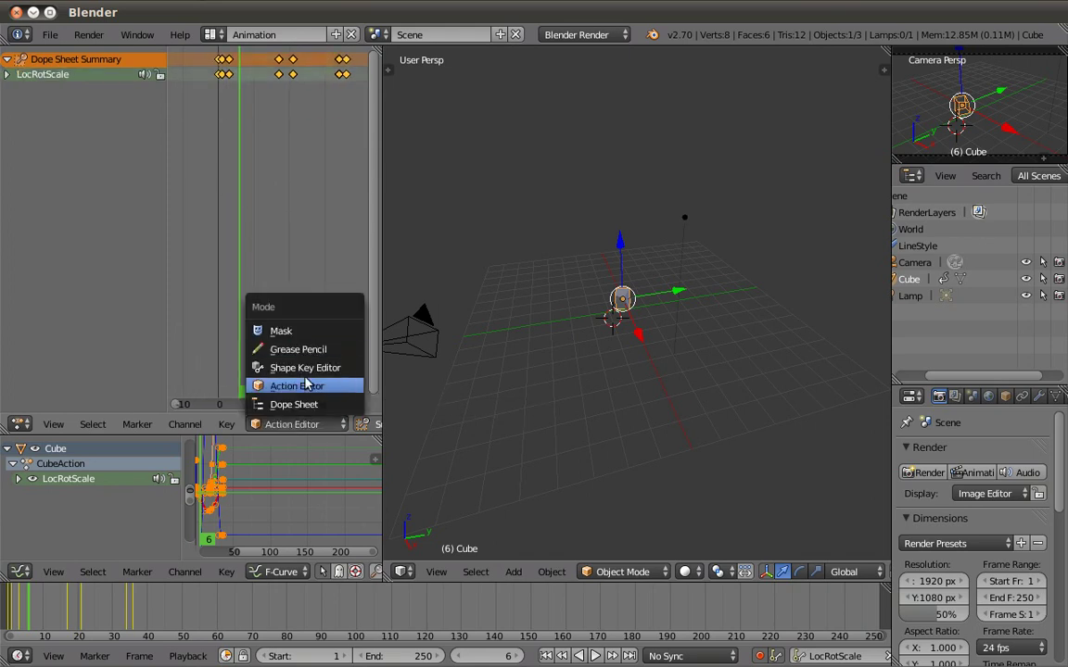
pyautogui.click(306, 384)
pyautogui.moveTo(306, 370); pyautogui.dragTo(309, 278)
pyautogui.moveTo(255, 118); pyautogui.dragTo(204, 133)
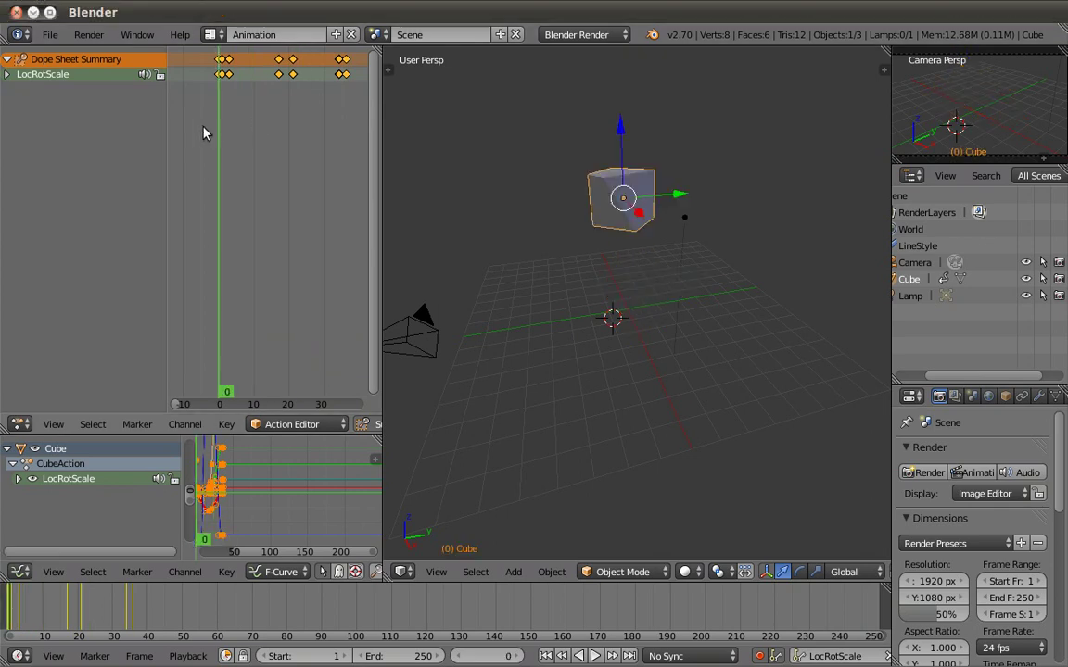
pyautogui.click(313, 424)
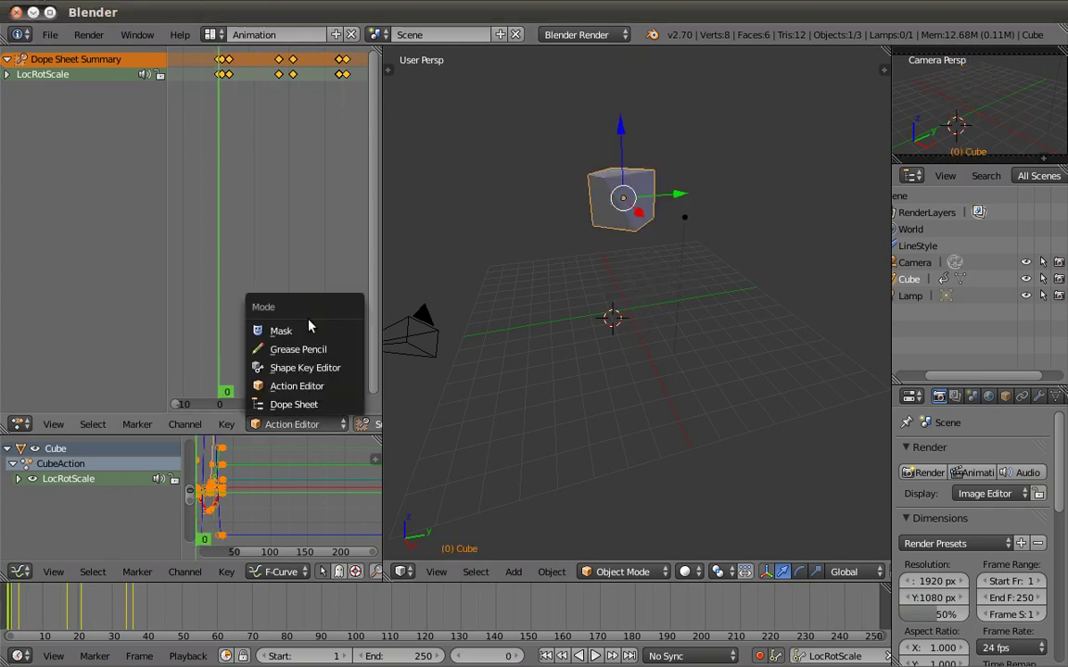
pyautogui.click(320, 408)
# Pan and zoom the graph editor onto the cube's animation curves.
pyautogui.scroll(3, 256, 464)
pyautogui.moveTo(238, 447)
pyautogui.mouseDown(button='middle')
pyautogui.moveTo(371, 506)
pyautogui.moveTo(266, 499)
pyautogui.moveTo(334, 512)
pyautogui.mouseUp(button='middle')
pyautogui.scroll(3, 306, 501)
pyautogui.scroll(3, 266, 499)
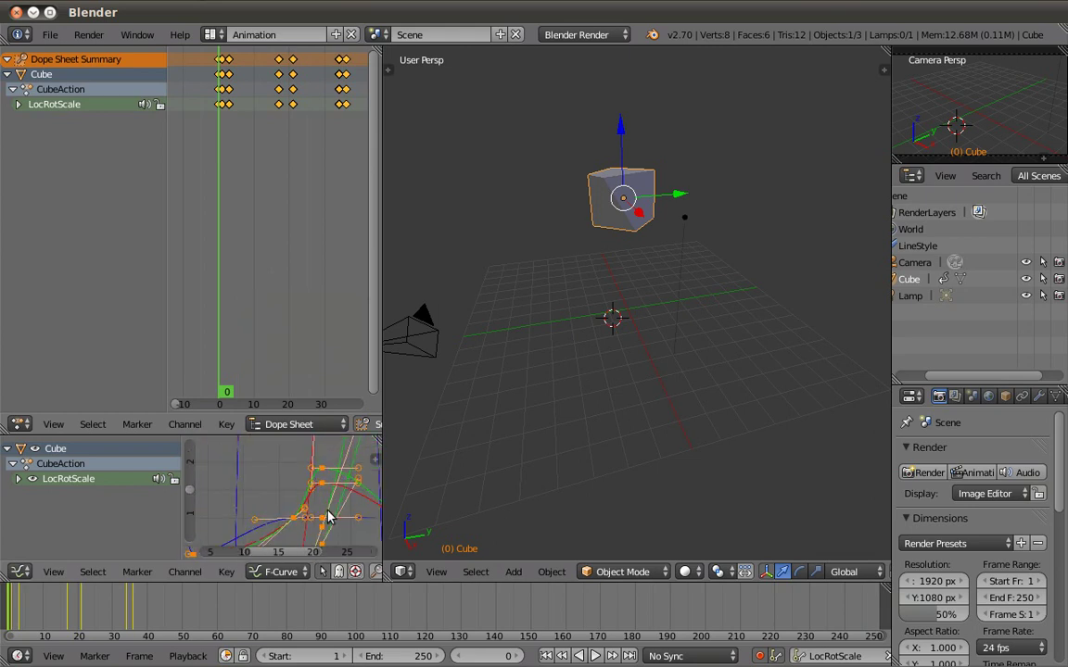
# Make the Graph Editor area wider and taller, and pan the scale curves into view.
pyautogui.moveTo(384, 488); pyautogui.dragTo(530, 468)
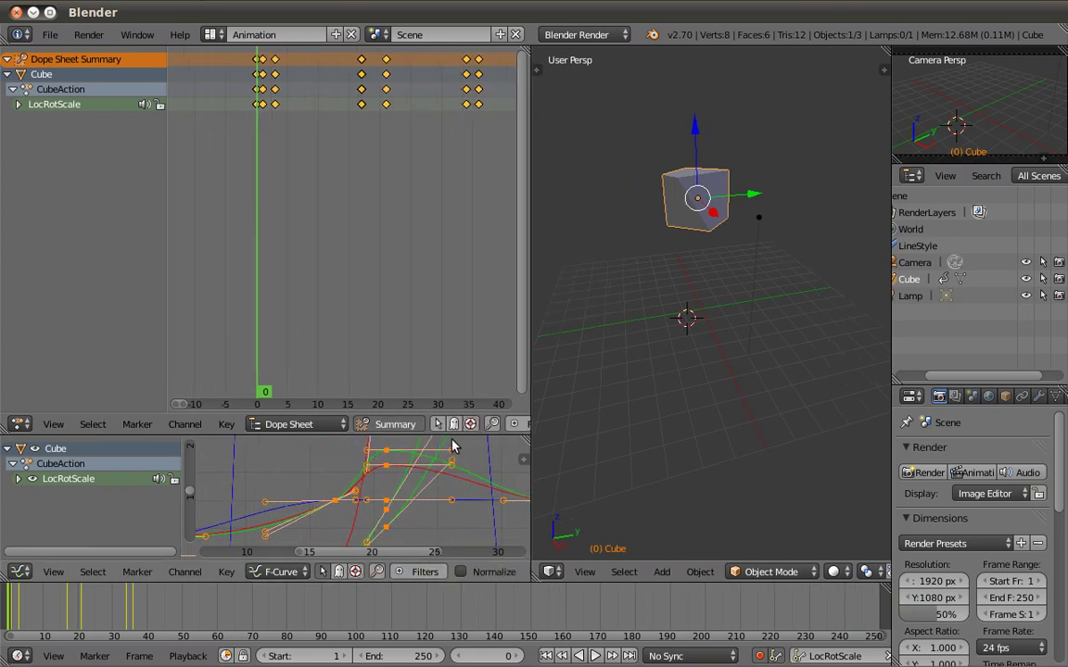
pyautogui.moveTo(452, 434); pyautogui.dragTo(467, 266)
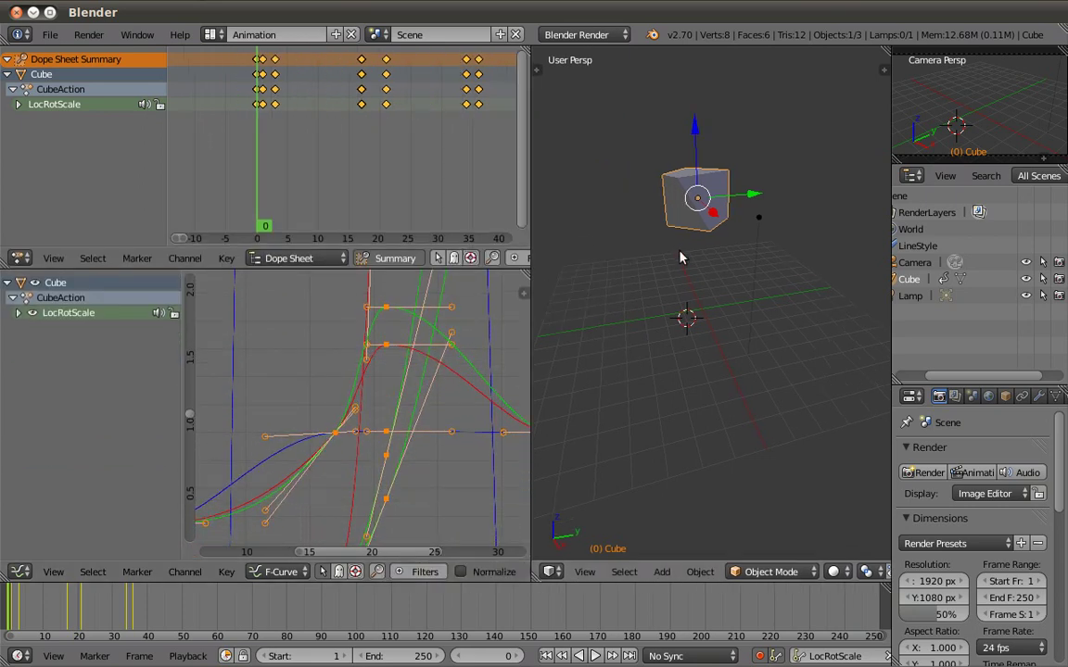
pyautogui.scroll(3, 708, 273)
pyautogui.scroll(-2, 709, 273)
pyautogui.moveTo(346, 352)
pyautogui.mouseDown(button='middle')
pyautogui.moveTo(410, 430)
pyautogui.moveTo(395, 441)
pyautogui.moveTo(387, 439)
pyautogui.moveTo(399, 352)
pyautogui.moveTo(440, 332)
pyautogui.mouseUp(button='middle')
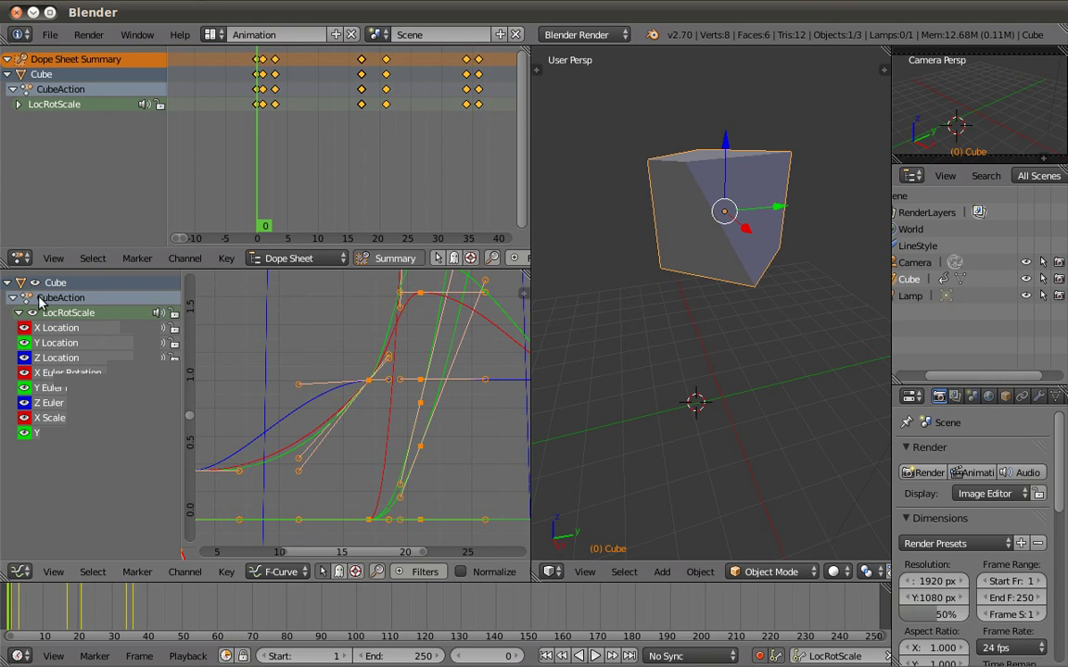
# Drag the X Scale curve's handle upward to a new position, after abandoning a Z Scale handle move.
pyautogui.click(292, 387)
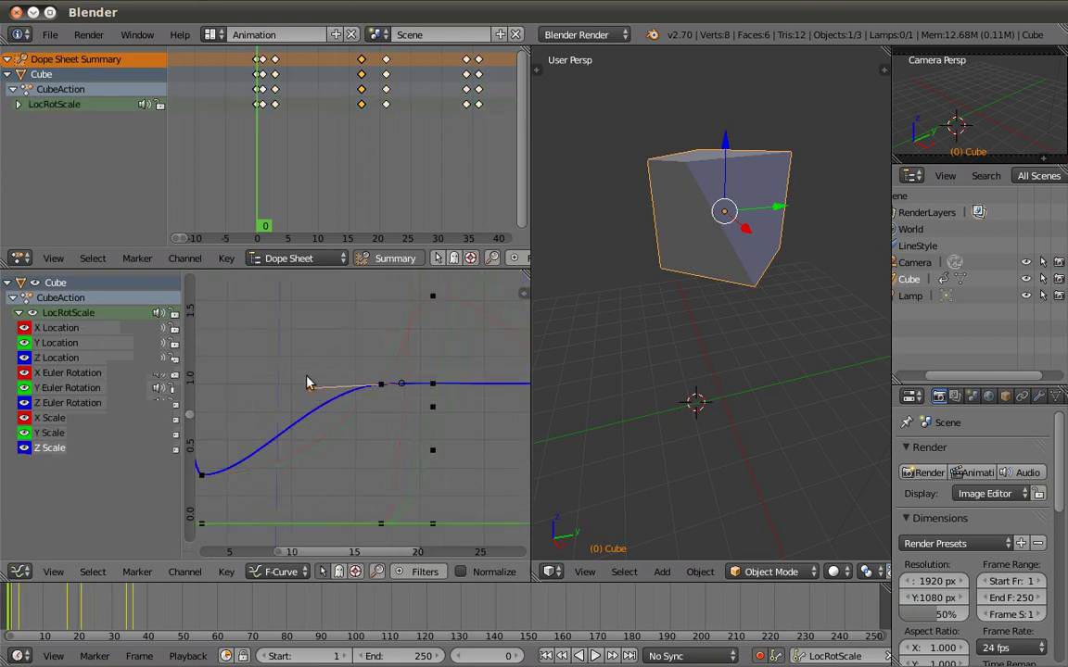
pyautogui.press('g')
pyautogui.rightClick(362, 413)
pyautogui.rightClick(379, 389)
pyautogui.press('g')
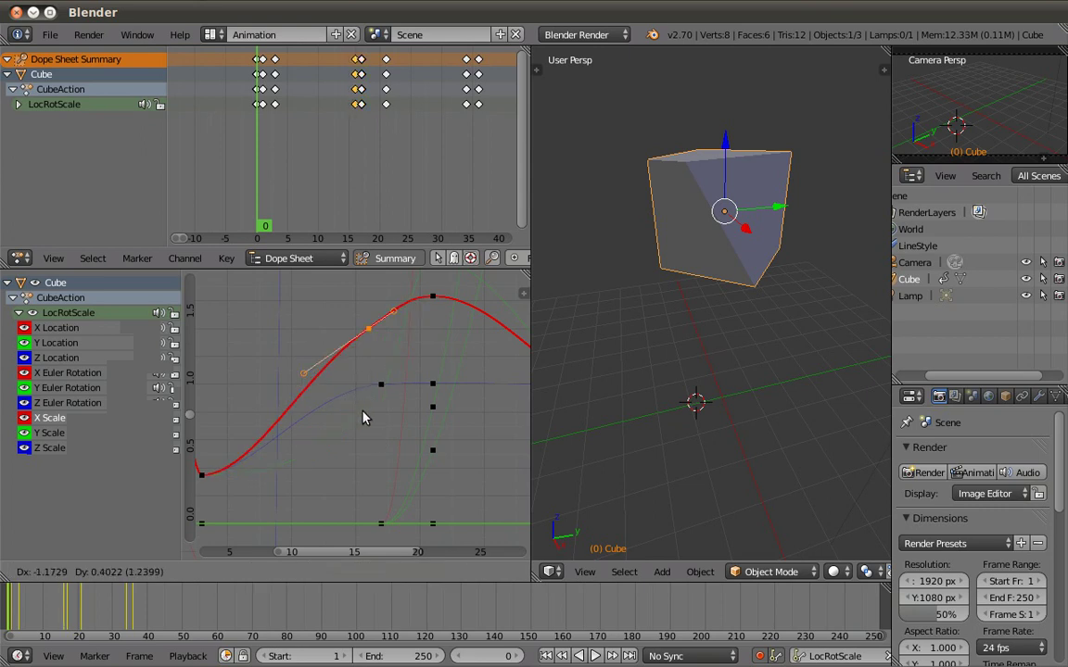
pyautogui.click(377, 326)
# At frame 17, raise the Y Scale curve's handle so the scale overshoots.
pyautogui.click(381, 321)
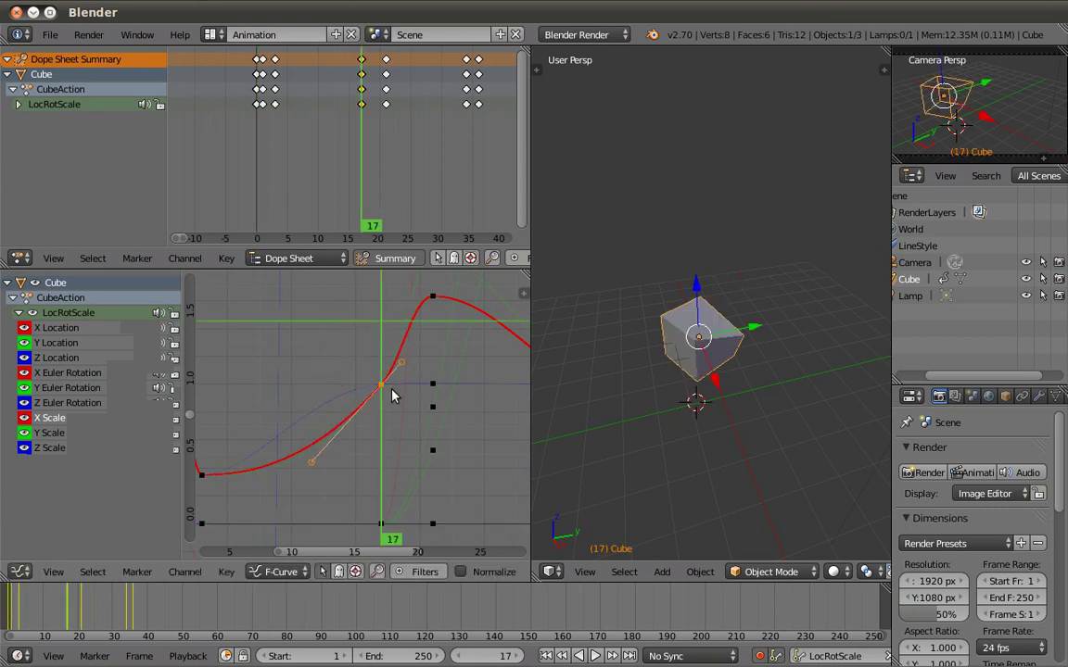
pyautogui.rightClick(388, 394)
pyautogui.press('g')
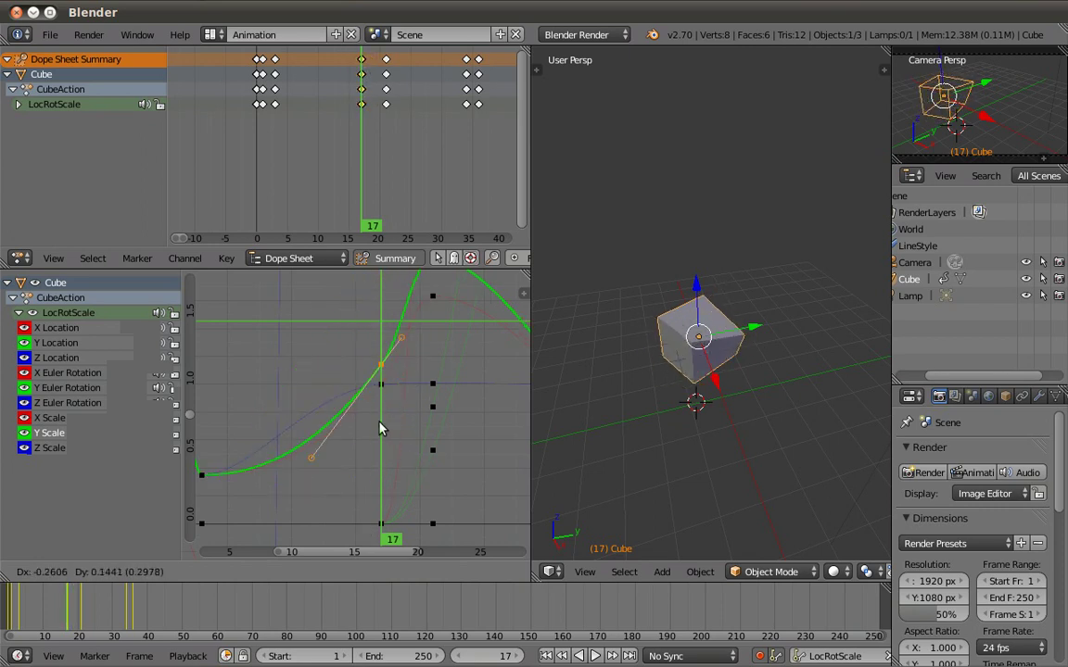
pyautogui.click(374, 432)
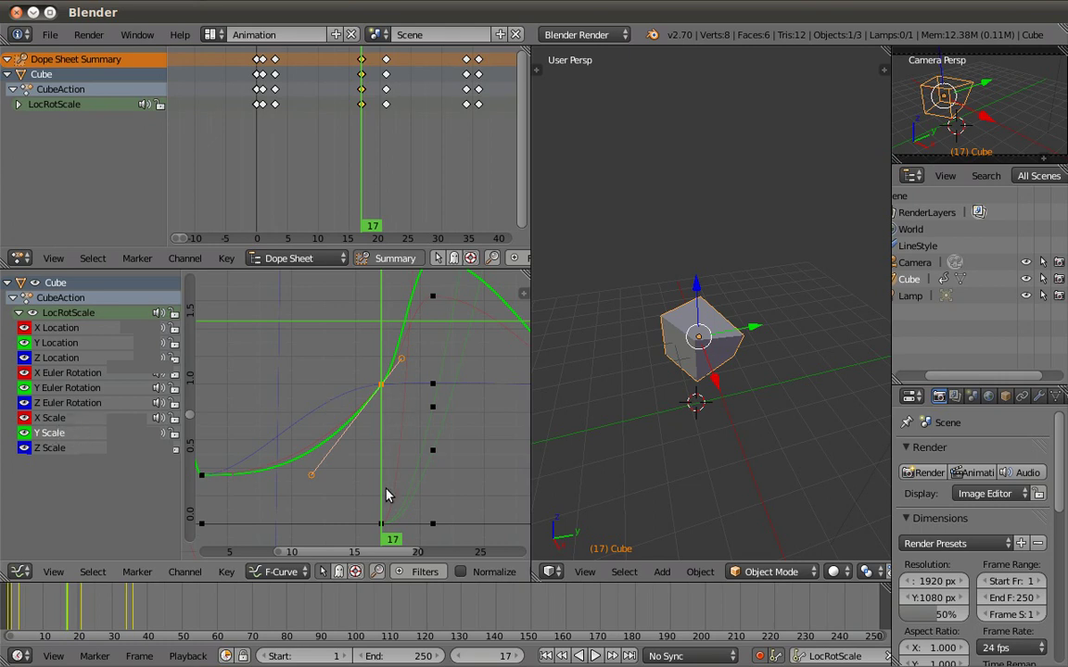
# Cancel a vertical move of the frame-17 keyframe, deselect all, and frame the whole Y Scale curve.
pyautogui.press('g')
pyautogui.press('y')
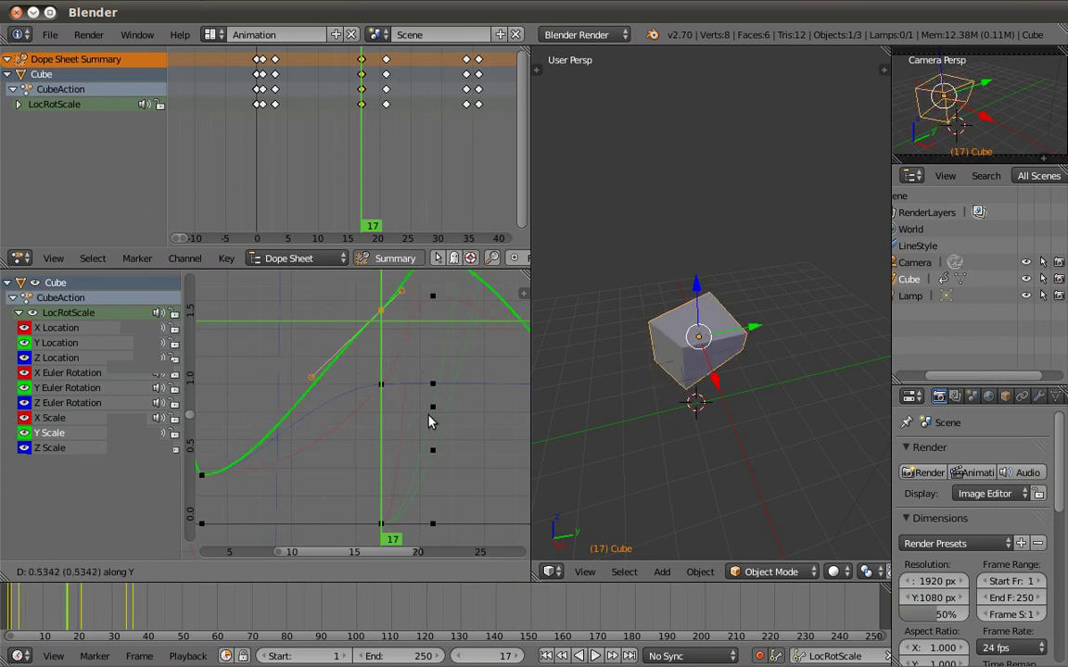
pyautogui.press('Escape')
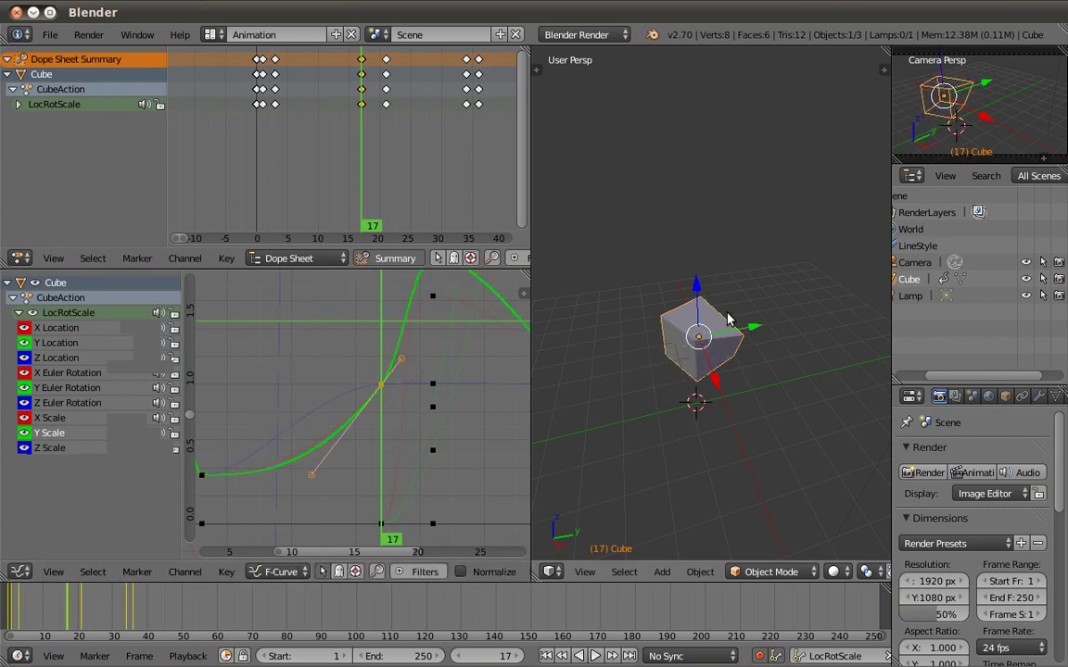
pyautogui.scroll(-3, 303, 424)
pyautogui.press('a')
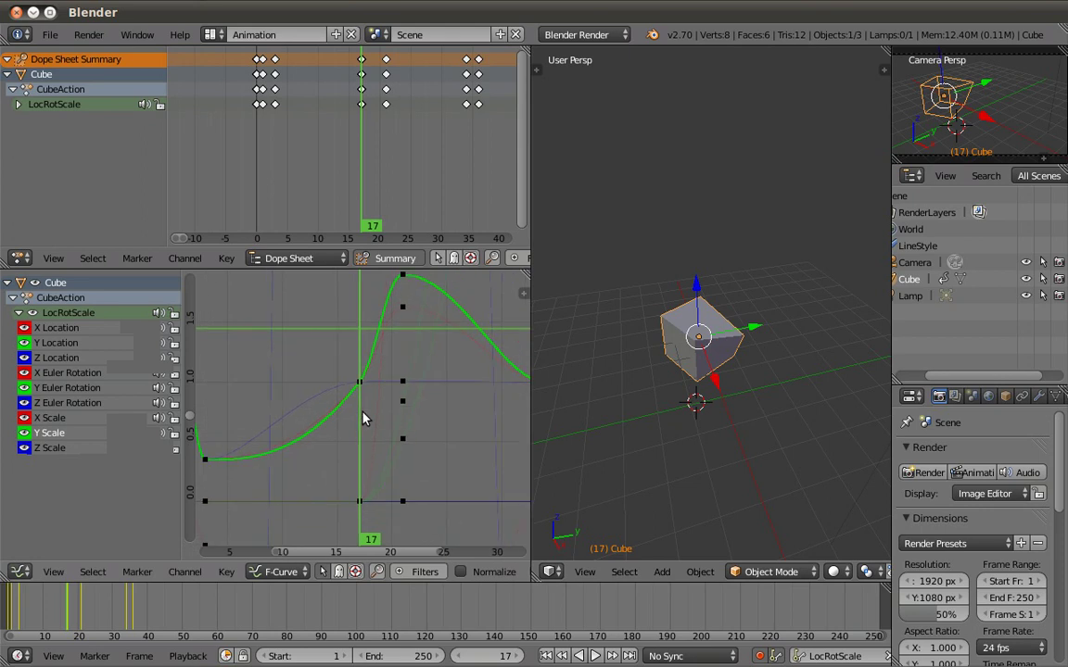
pyautogui.scroll(-2, 364, 418)
pyautogui.moveTo(370, 434); pyautogui.dragTo(413, 424, button='middle')
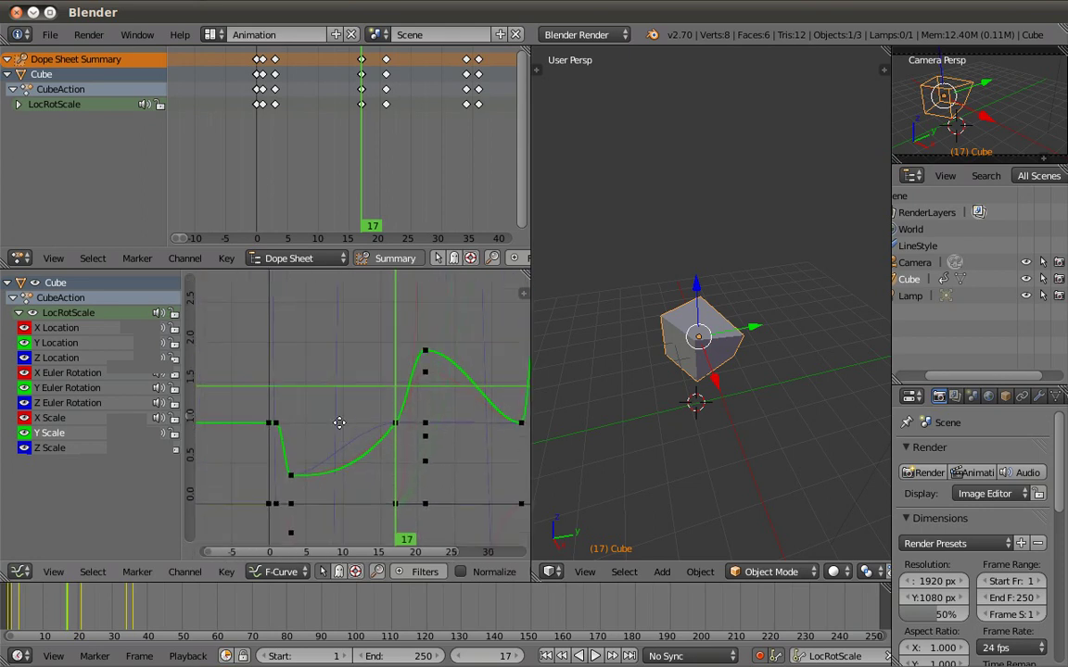
pyautogui.moveTo(340, 423); pyautogui.dragTo(313, 396, button='middle')
pyautogui.click(563, 34)
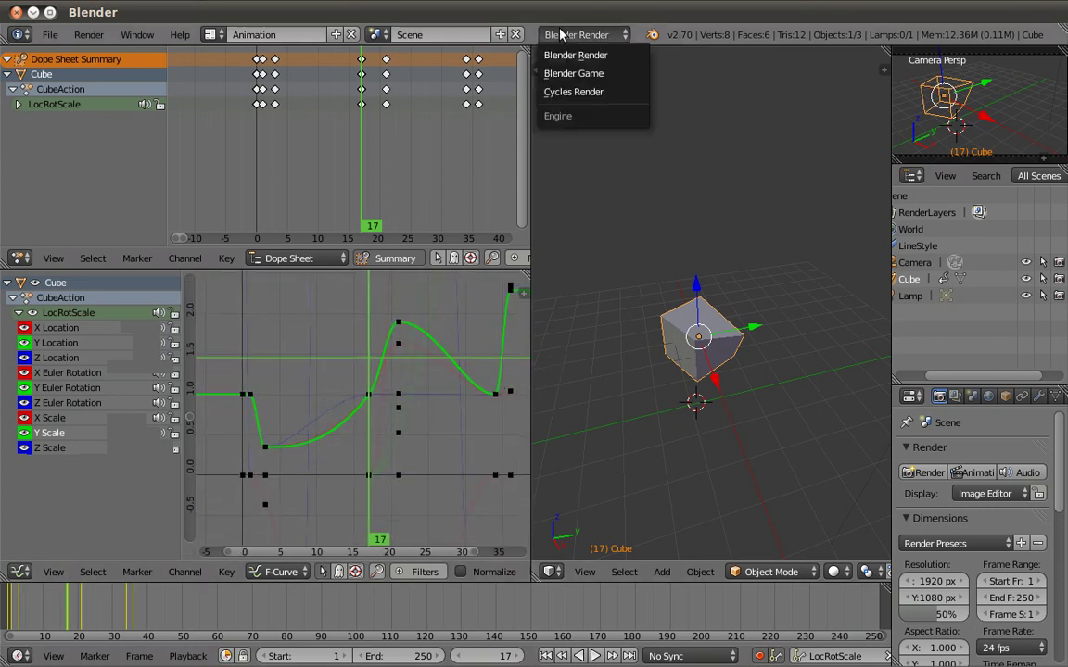
pyautogui.click(381, 34)
# Switch to the Compositing screen layout and slightly adjust the camera view.
pyautogui.click(211, 35)
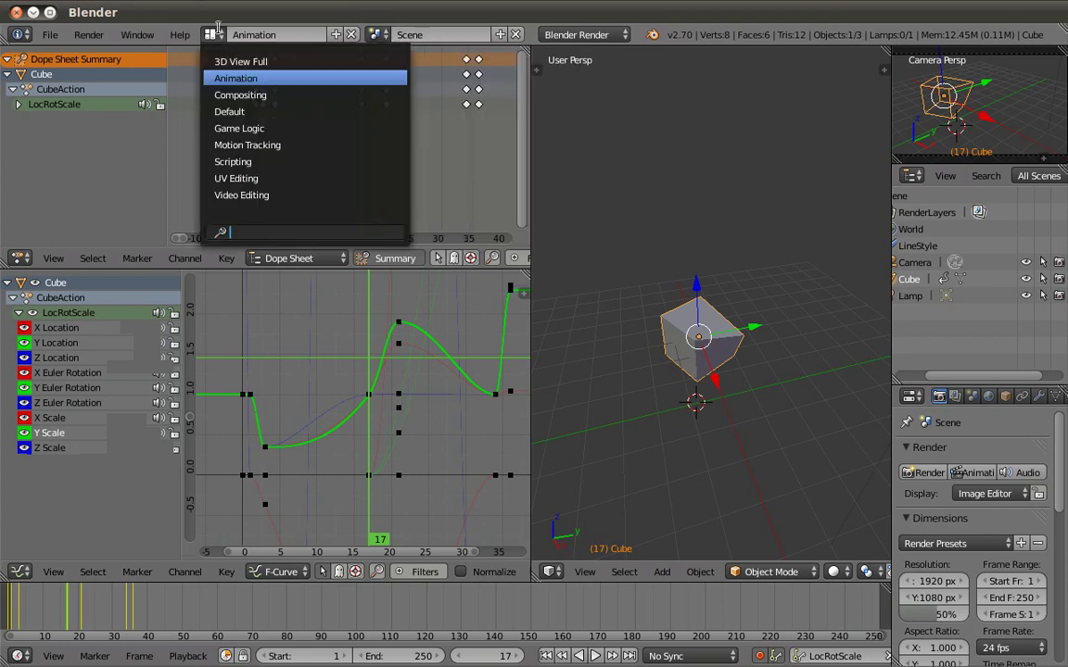
pyautogui.click(263, 93)
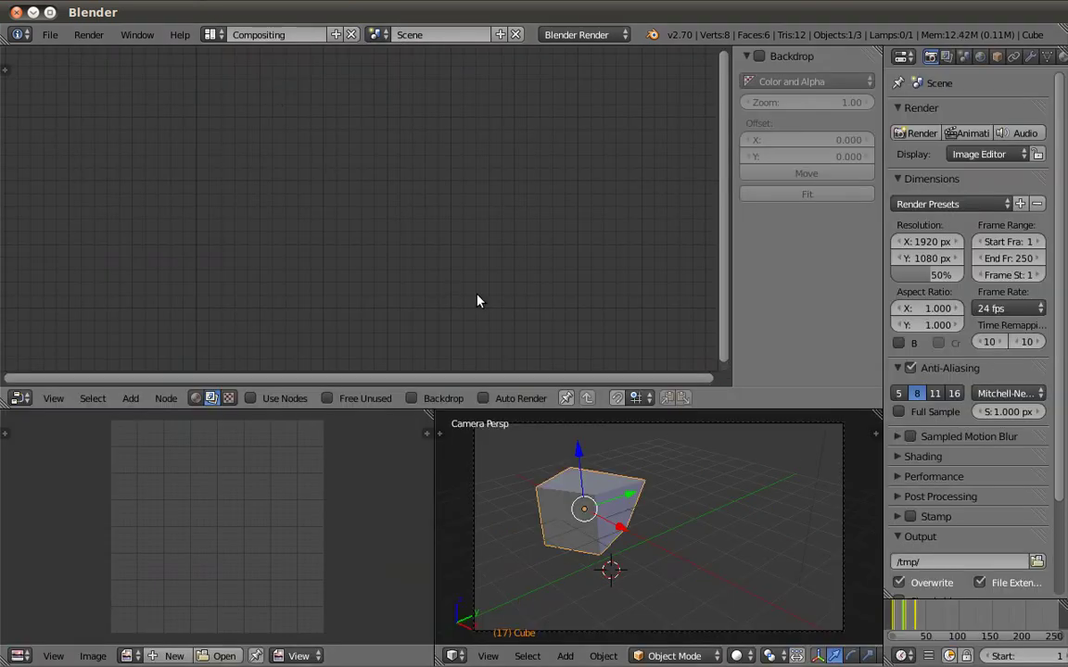
pyautogui.moveTo(551, 488); pyautogui.dragTo(586, 482, button='middle')
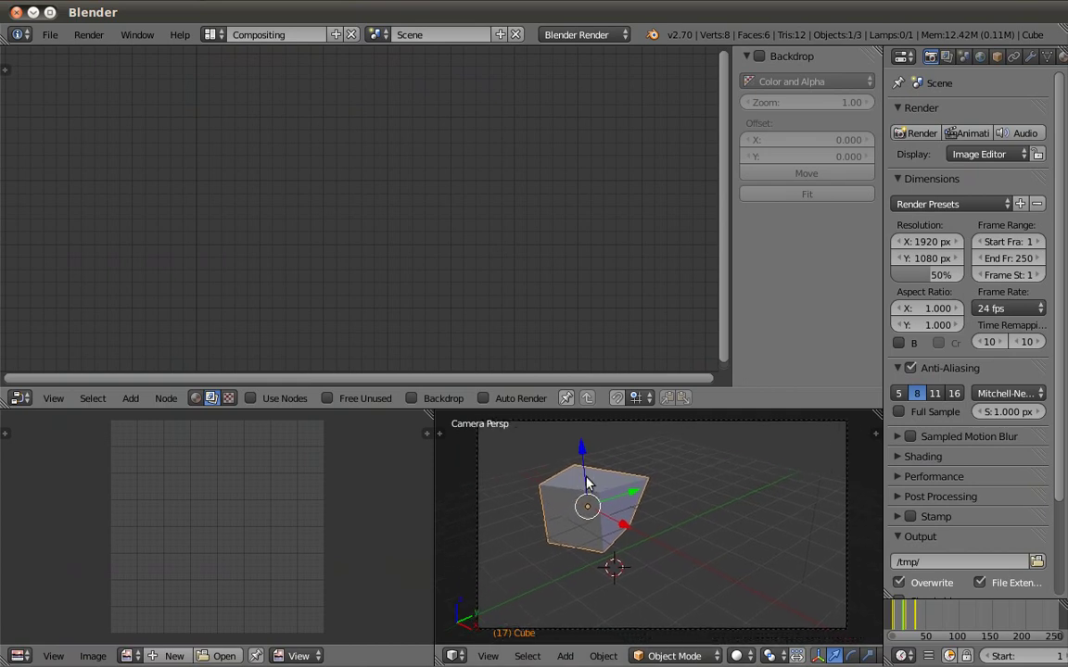
pyautogui.scroll(-1, 584, 486)
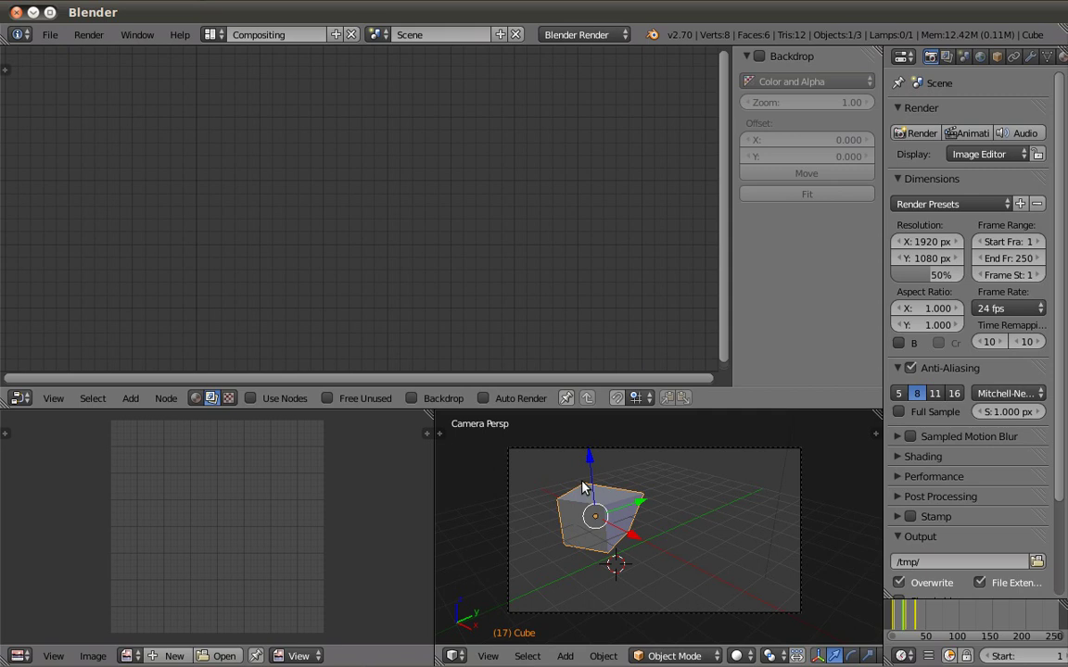
pyautogui.keyDown('shift'); pyautogui.moveTo(538, 500); pyautogui.dragTo(544, 501, button='middle'); pyautogui.keyUp('shift')
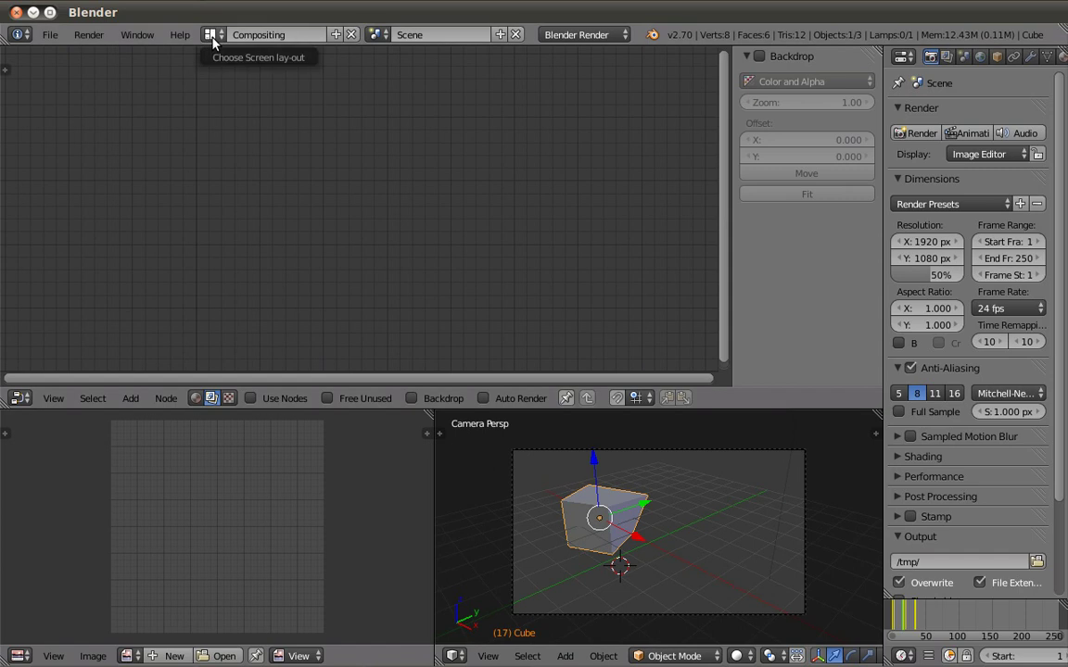
# Return to the Default layout, widen the 3D view, and orbit around the cube.
pyautogui.click(212, 37)
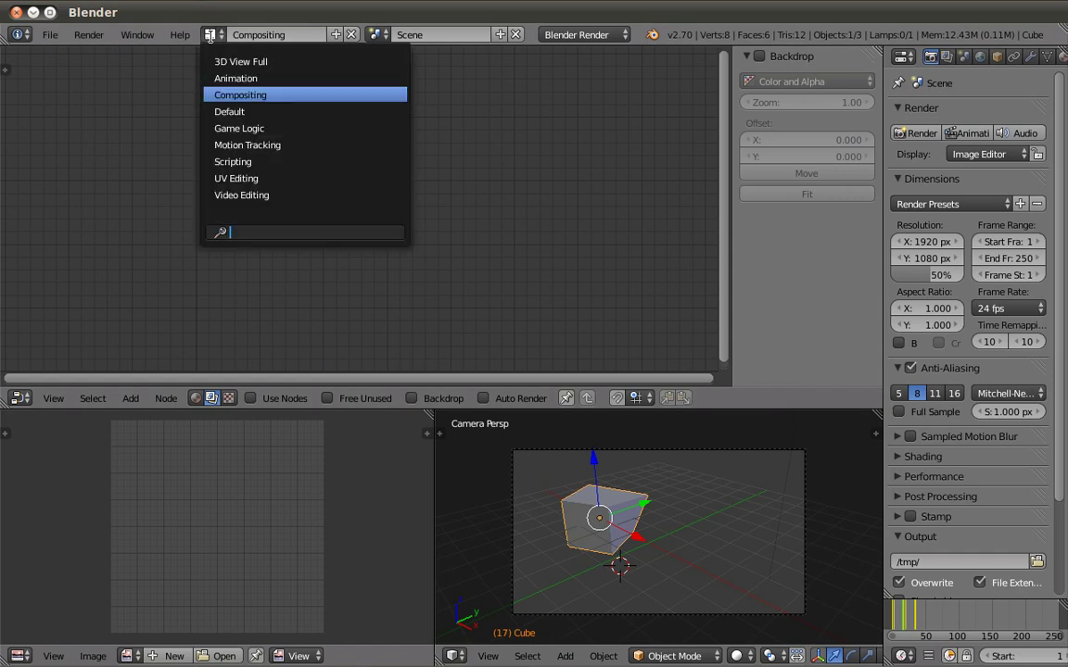
pyautogui.click(228, 112)
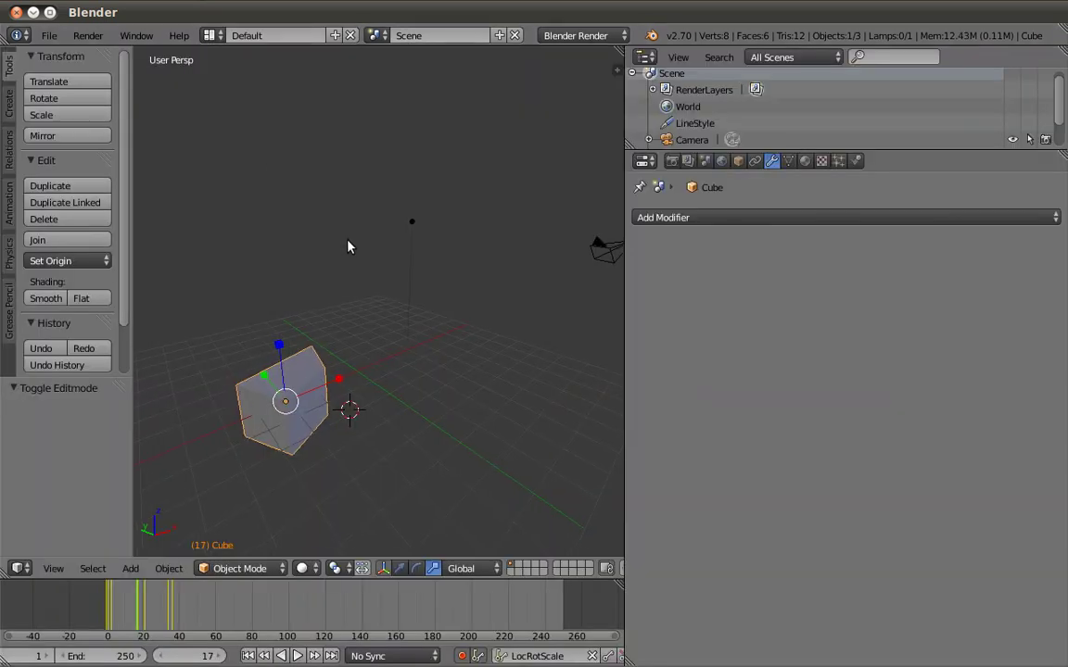
pyautogui.moveTo(625, 281); pyautogui.dragTo(901, 303)
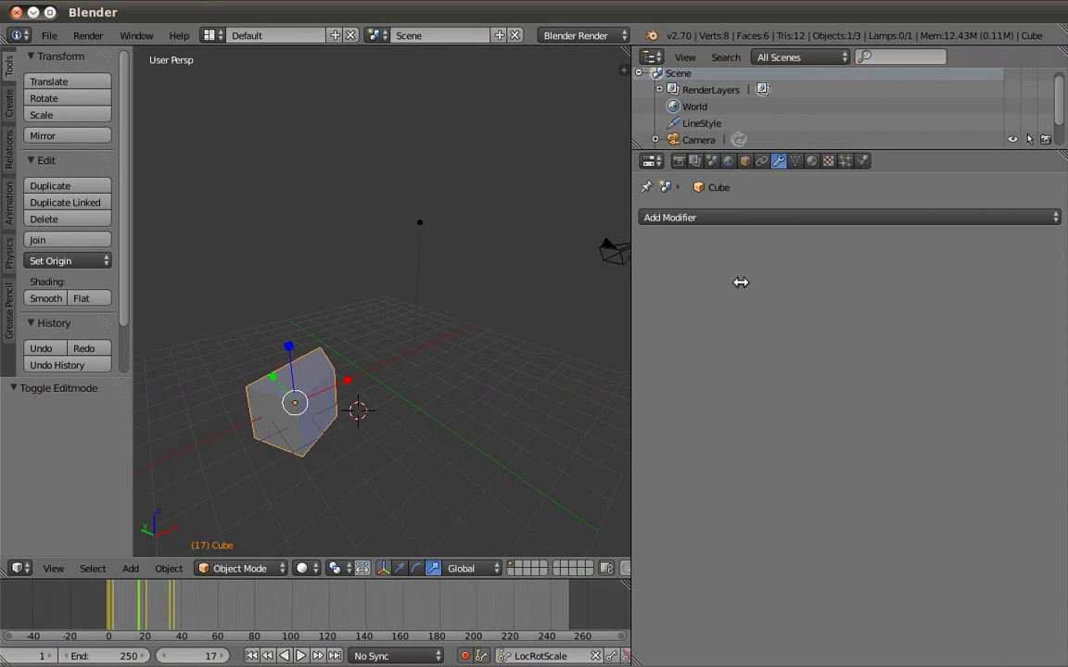
pyautogui.moveTo(472, 371); pyautogui.dragTo(507, 139, button='middle')
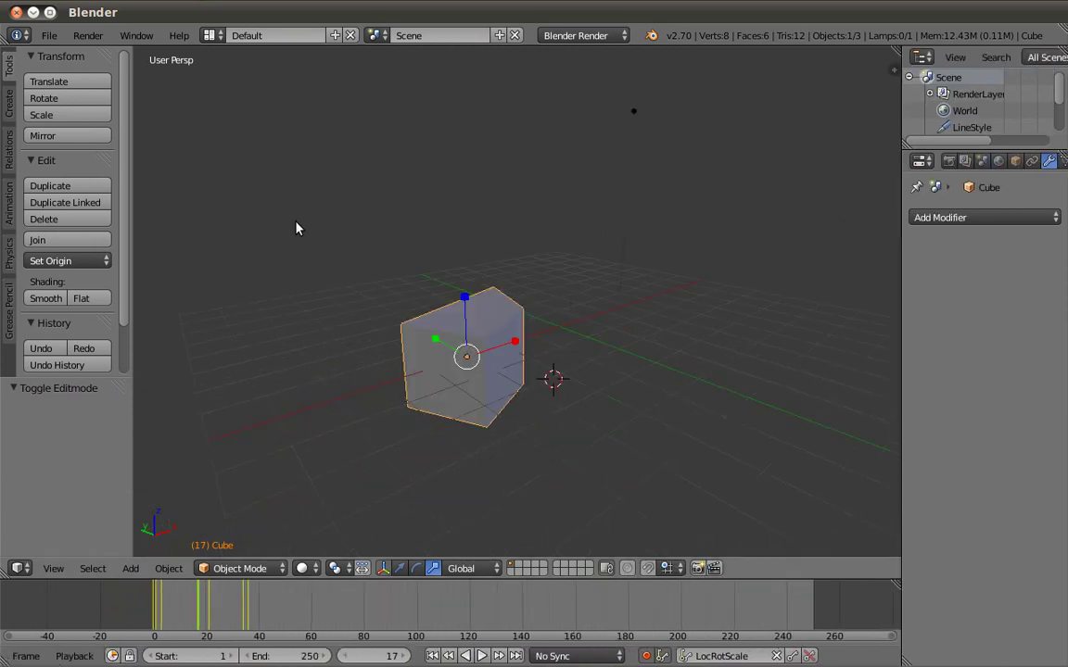
pyautogui.click(208, 35)
# Switch to the Game Logic layout and orbit the 3D view out of top view onto the cube.
pyautogui.click(237, 129)
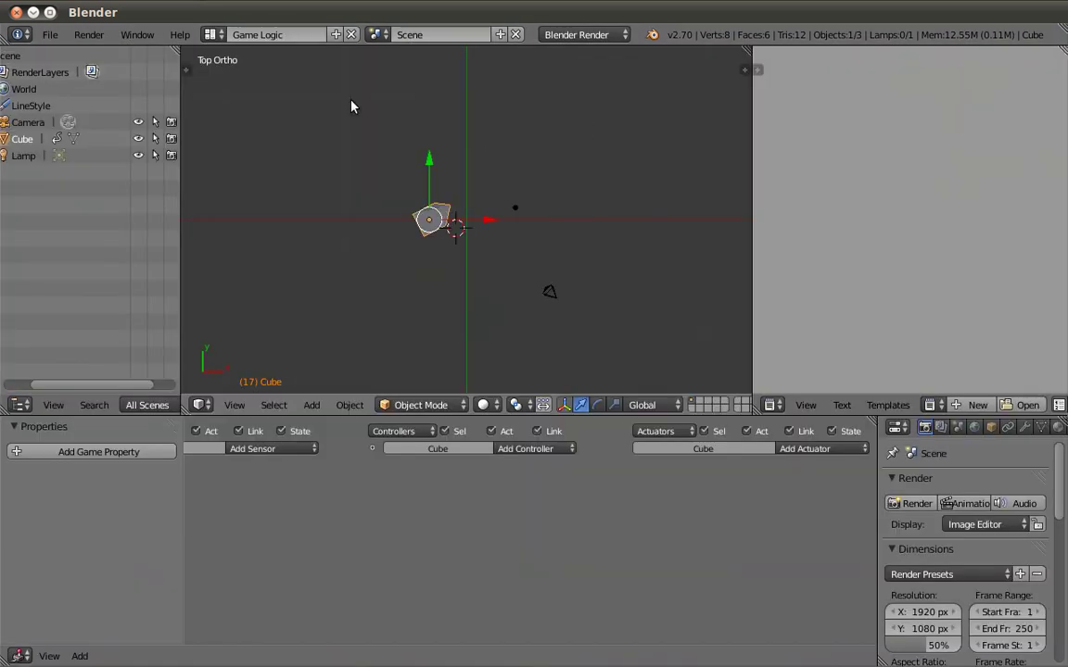
pyautogui.keyDown('shift'); pyautogui.moveTo(485, 243); pyautogui.dragTo(491, 257, button='middle'); pyautogui.keyUp('shift')
pyautogui.scroll(2, 491, 257)
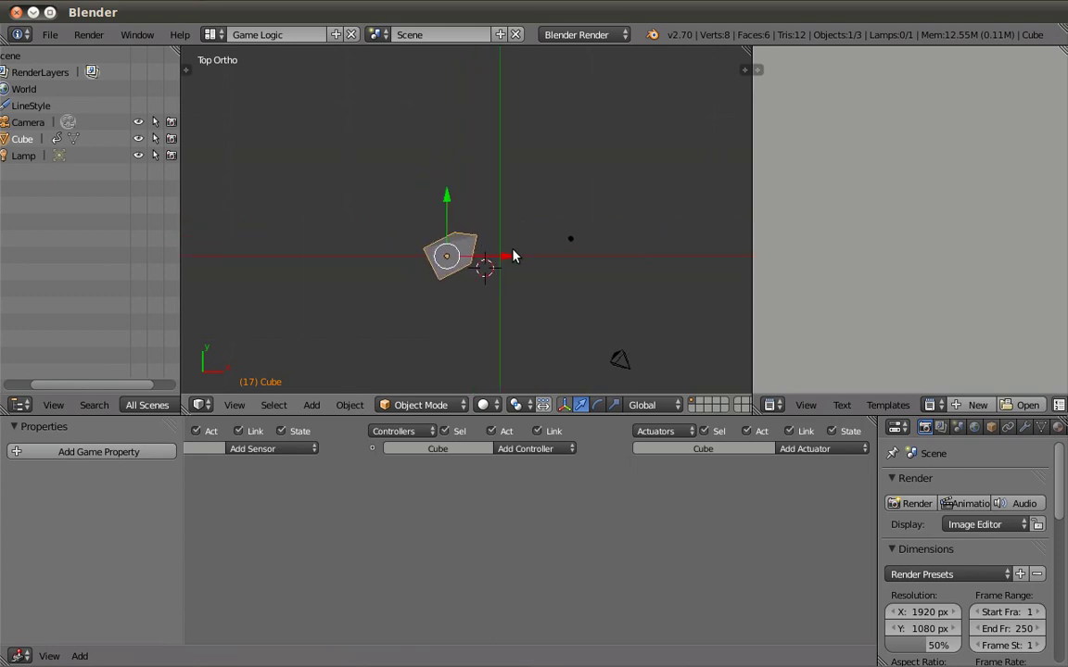
pyautogui.moveTo(419, 217)
pyautogui.mouseDown(button='middle')
pyautogui.moveTo(514, 267)
pyautogui.moveTo(417, 208)
pyautogui.moveTo(454, 241)
pyautogui.moveTo(459, 295)
pyautogui.moveTo(473, 287)
pyautogui.mouseUp(button='middle')
# Pan the logic editor columns right and orbit to see the cube from above.
pyautogui.moveTo(516, 521)
pyautogui.mouseDown(button='middle')
pyautogui.moveTo(631, 597)
pyautogui.moveTo(572, 593)
pyautogui.moveTo(613, 553)
pyautogui.moveTo(781, 551)
pyautogui.mouseUp(button='middle')
pyautogui.moveTo(390, 506); pyautogui.dragTo(816, 544, button='middle')
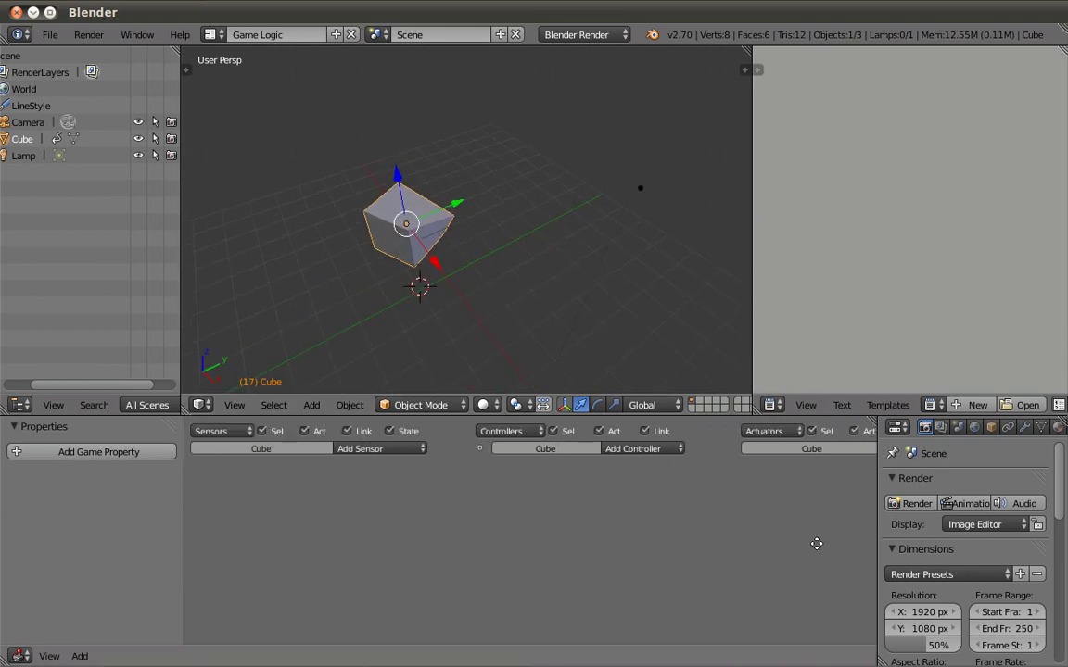
pyautogui.moveTo(453, 191)
pyautogui.mouseDown(button='middle')
pyautogui.moveTo(465, 238)
pyautogui.moveTo(405, 258)
pyautogui.moveTo(455, 264)
pyautogui.moveTo(417, 177)
pyautogui.moveTo(460, 210)
pyautogui.moveTo(322, 143)
pyautogui.moveTo(542, 256)
pyautogui.moveTo(546, 237)
pyautogui.moveTo(511, 241)
pyautogui.mouseUp(button='middle')
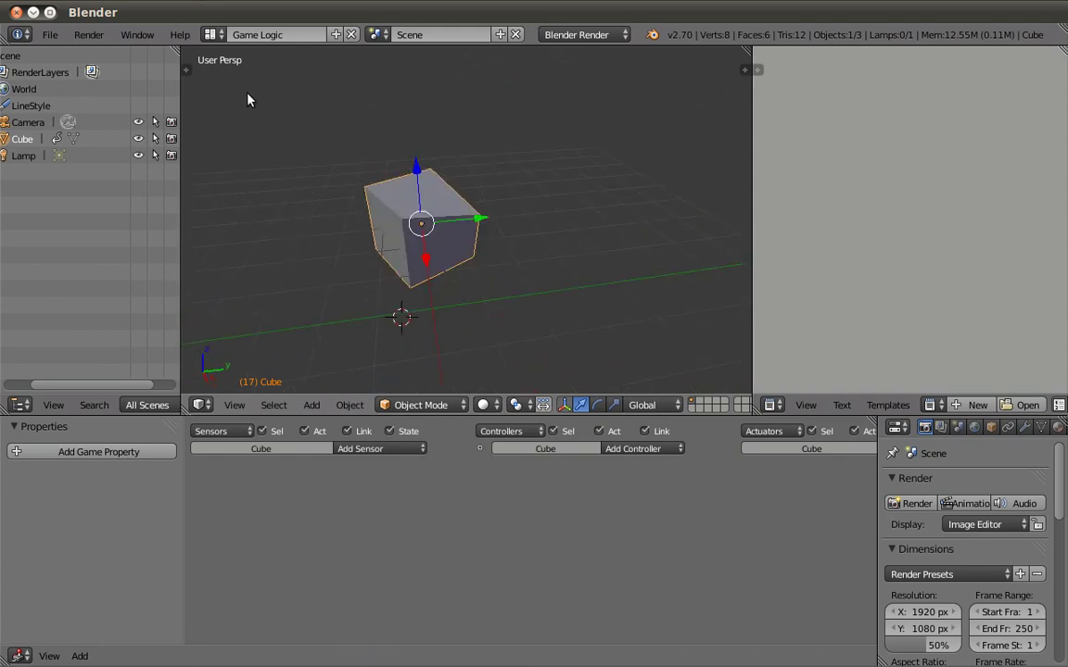
pyautogui.click(211, 34)
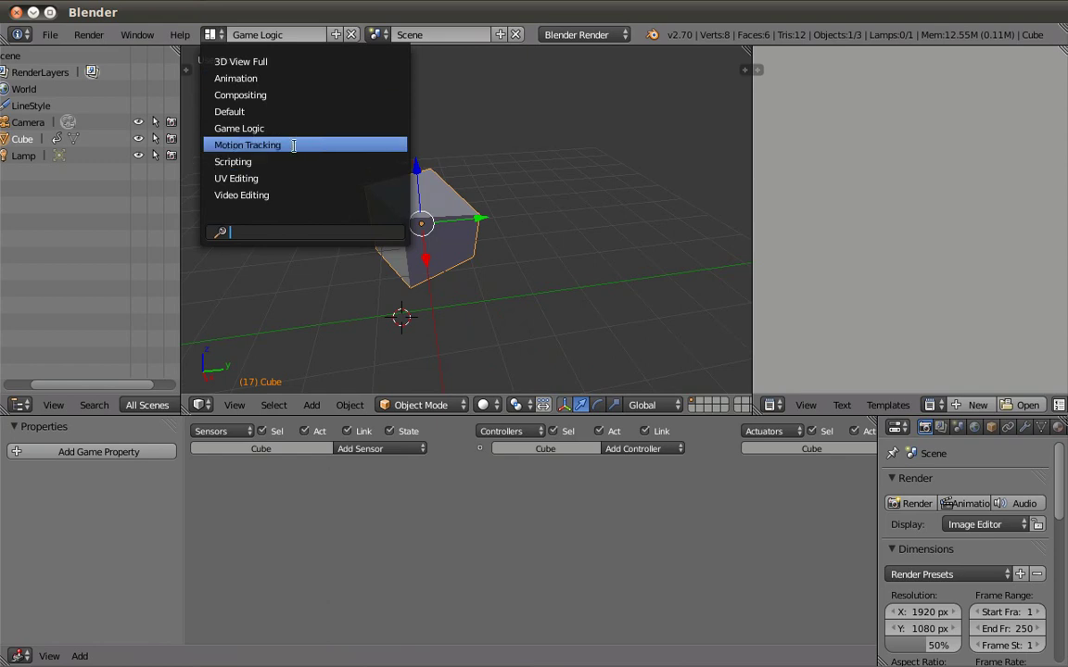
# Choose the Motion Tracking layout, showing the empty clip editor and timelines.
pyautogui.click(297, 145)
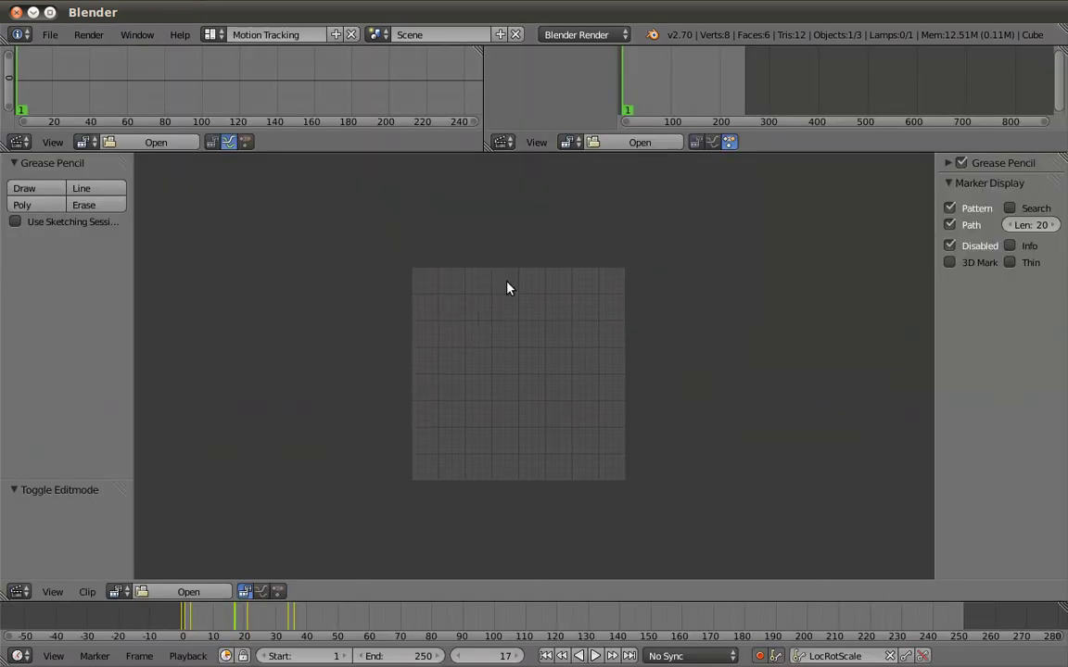
pyautogui.moveTo(556, 351); pyautogui.dragTo(556, 354, button='middle')
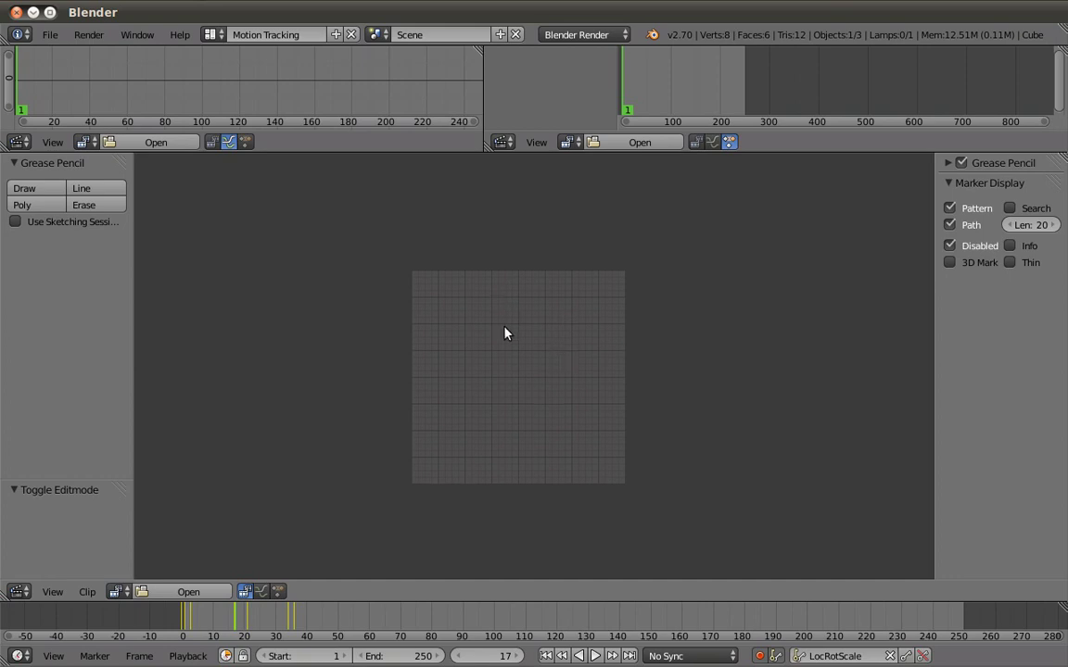
pyautogui.scroll(1, 562, 387)
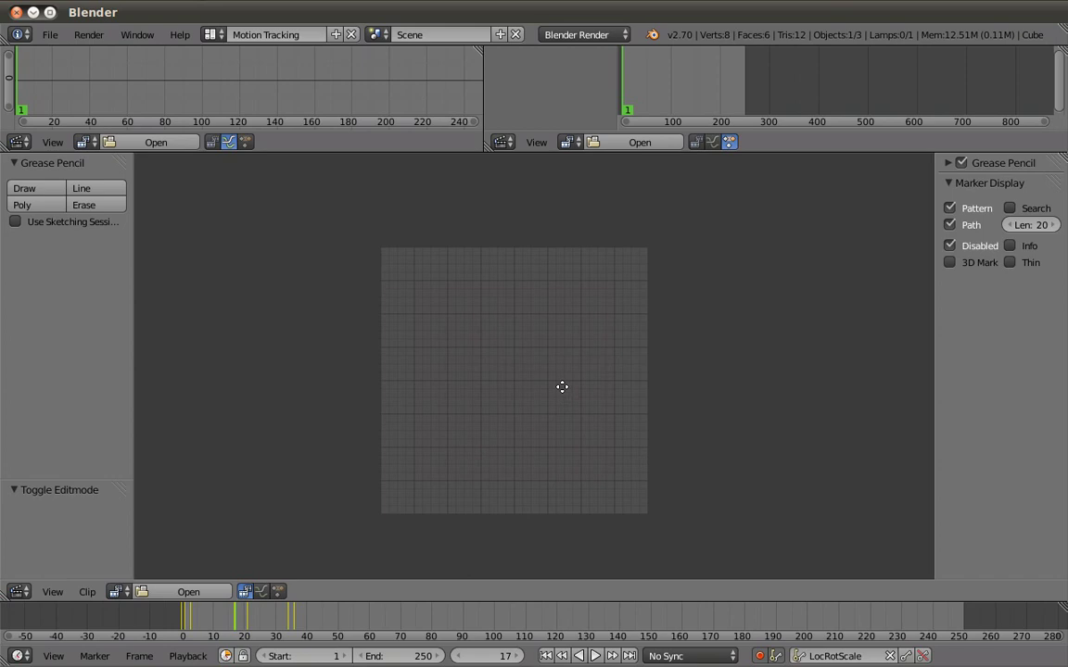
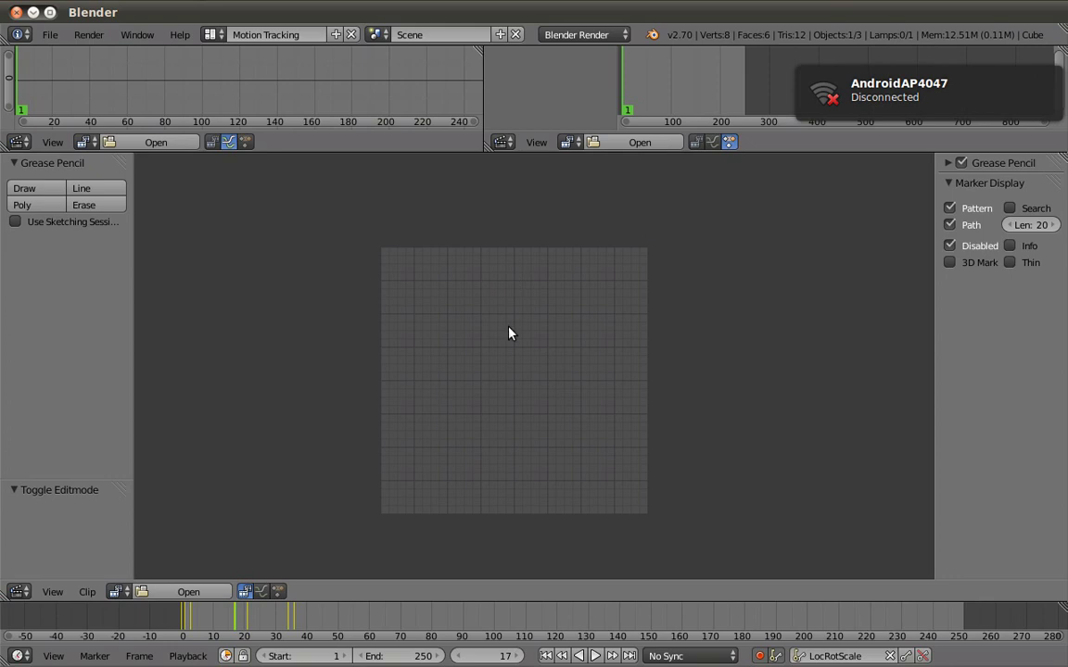
# Pick Scripting from the screen layout list to show the text editor, 3D view and Python console.
pyautogui.click(210, 34)
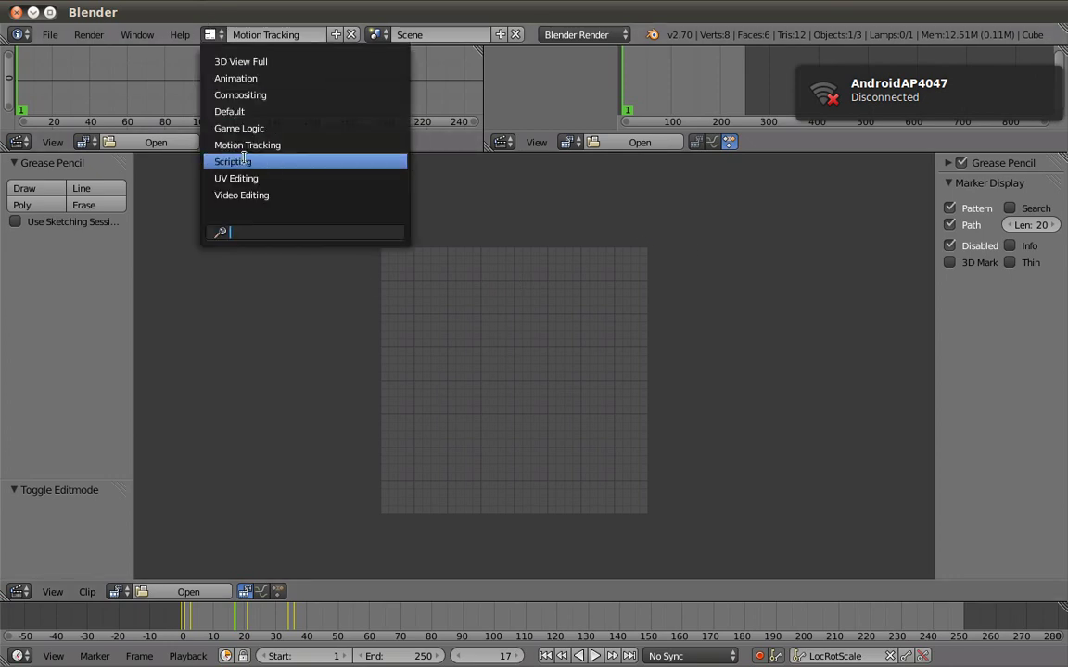
pyautogui.click(243, 161)
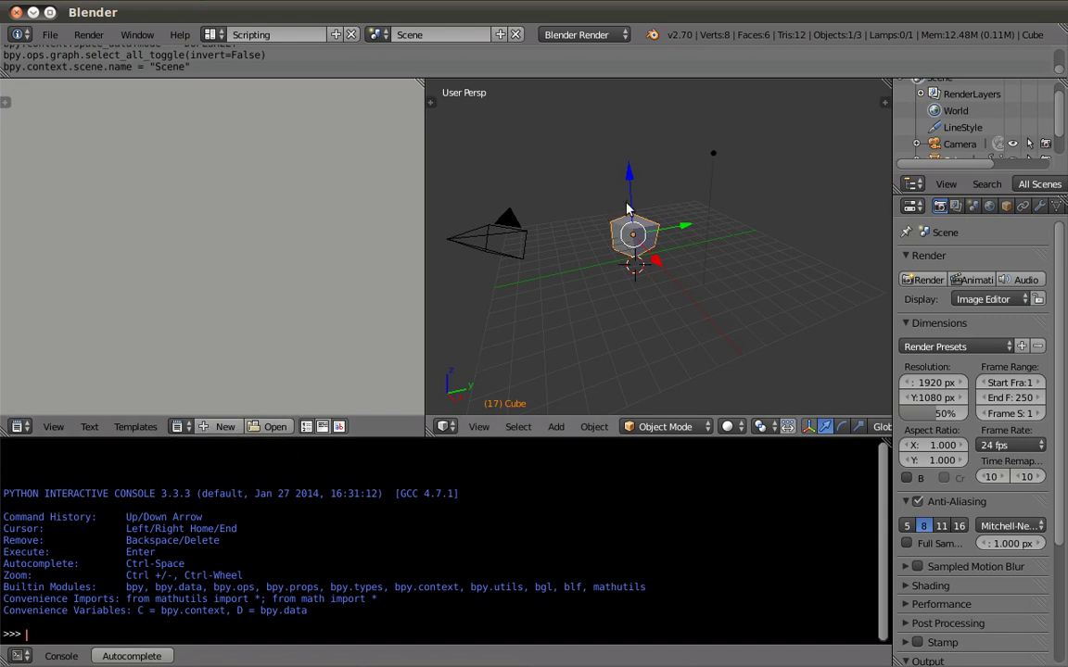
# Zoom in, frame the cube, and drag the Info area border down to enlarge the command log.
pyautogui.scroll(3, 630, 222)
pyautogui.scroll(1, 668, 234)
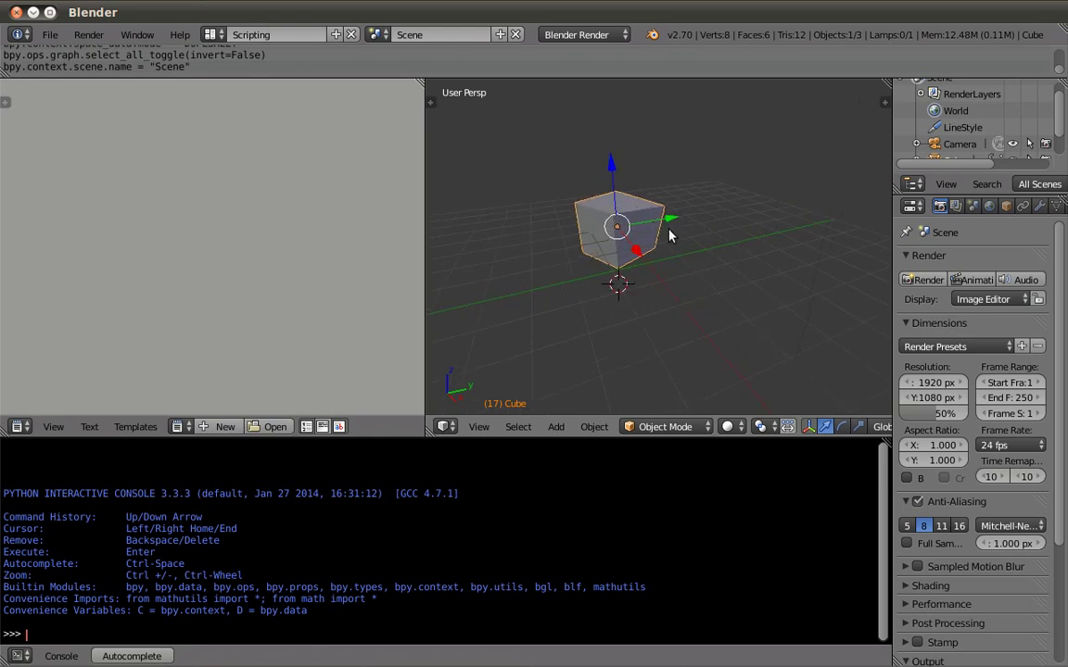
pyautogui.press('KP_Decimal')
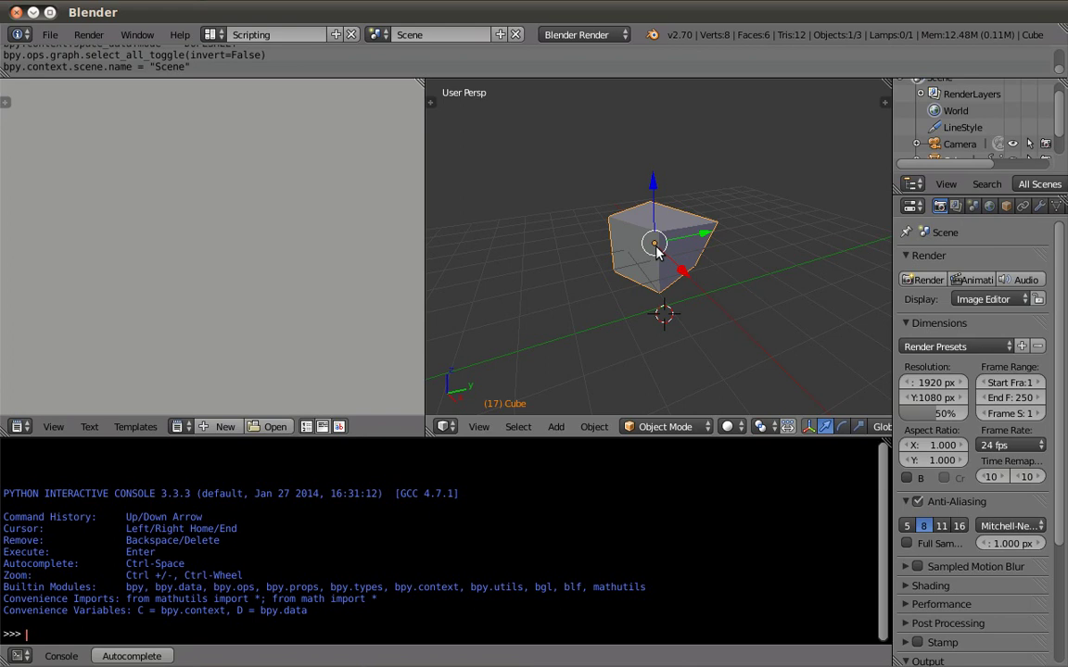
pyautogui.moveTo(470, 79); pyautogui.dragTo(469, 173)
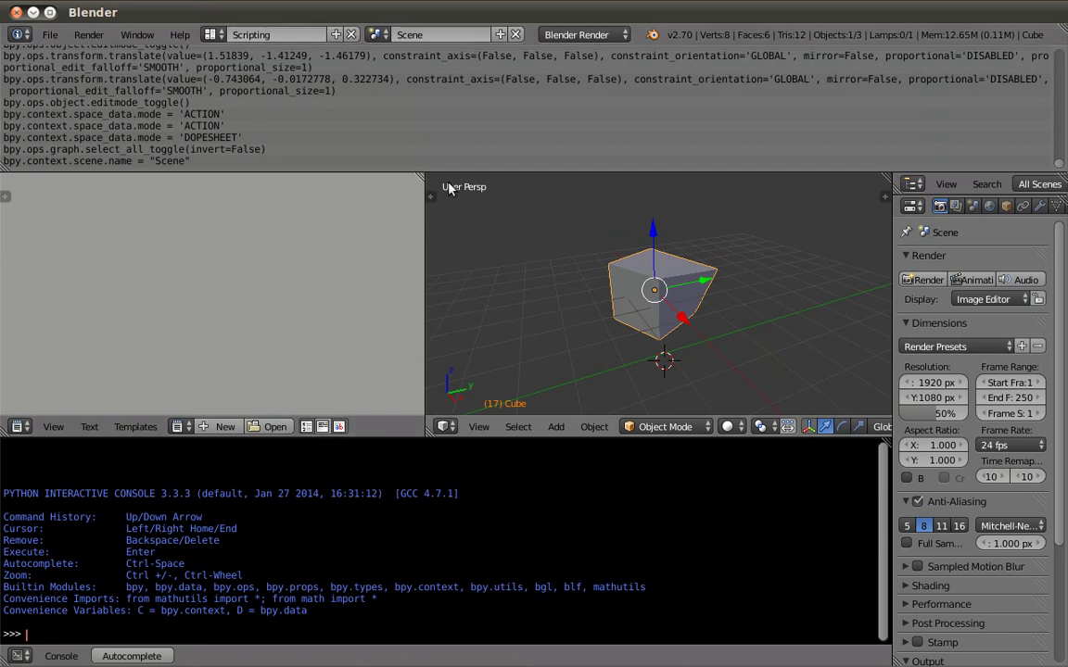
# Cancel the wireless password prompt and orbit the view around the cube.
pyautogui.moveTo(608, 248); pyautogui.dragTo(613, 261, button='middle')
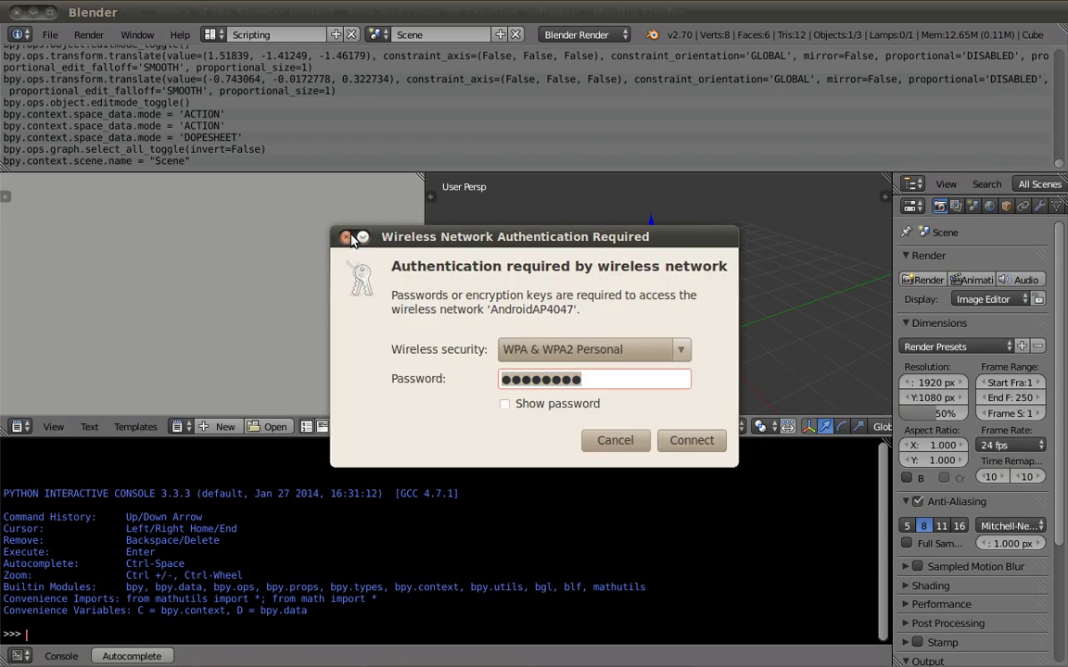
pyautogui.click(348, 238)
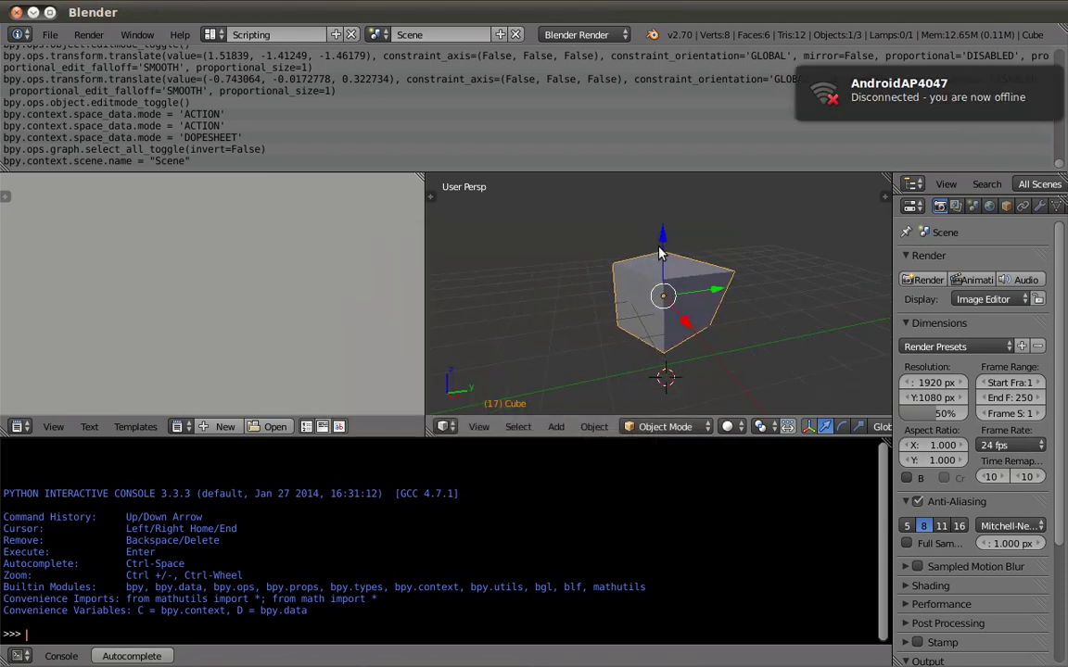
pyautogui.moveTo(660, 253); pyautogui.dragTo(636, 296, button='middle')
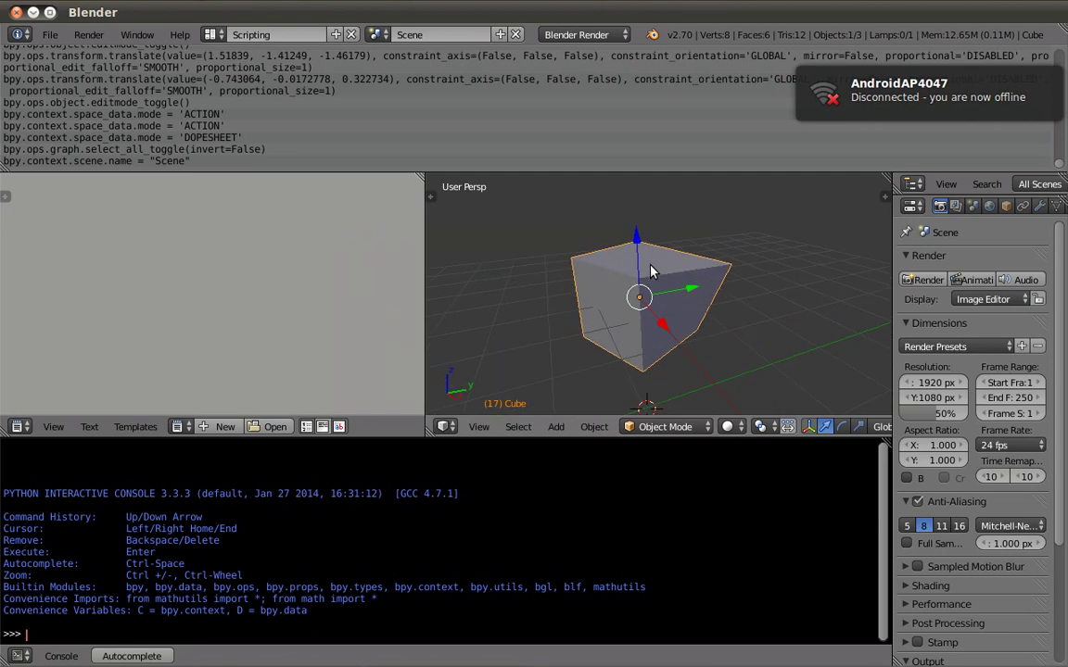
# Switch to the UV Editing layout and put the cube into Edit Mode.
pyautogui.click(210, 34)
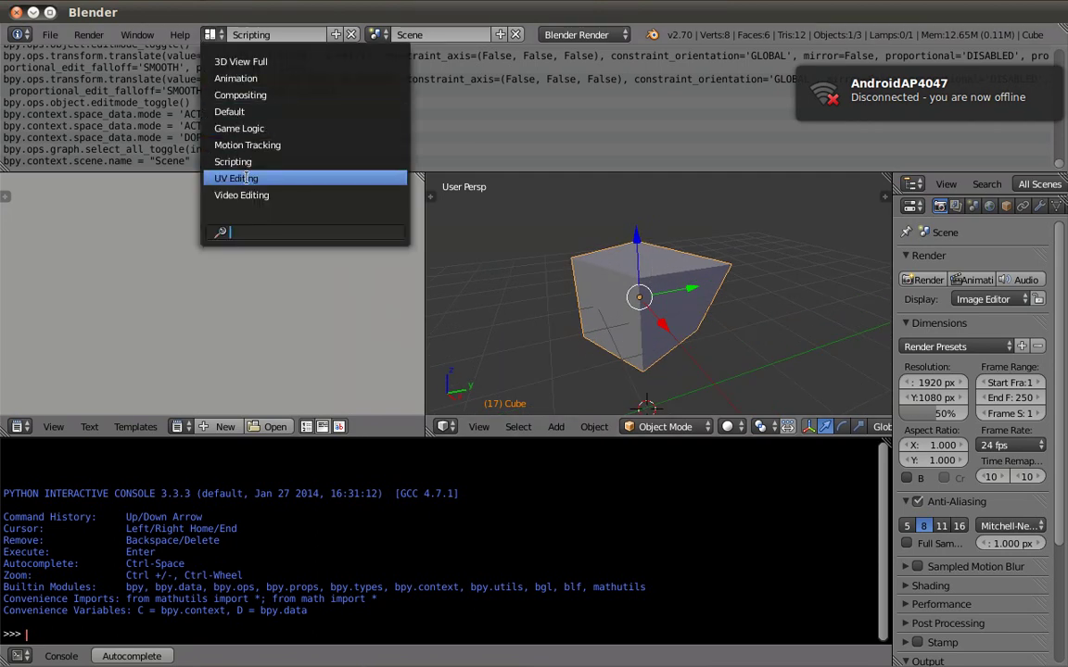
pyautogui.click(227, 178)
pyautogui.moveTo(797, 278)
pyautogui.mouseDown(button='middle')
pyautogui.moveTo(890, 298)
pyautogui.moveTo(820, 301)
pyautogui.mouseUp(button='middle')
pyautogui.press('Tab')
pyautogui.press('Tab')
pyautogui.moveTo(873, 353)
pyautogui.mouseDown(button='middle')
pyautogui.moveTo(843, 309)
pyautogui.moveTo(875, 309)
pyautogui.moveTo(902, 334)
pyautogui.moveTo(807, 341)
pyautogui.moveTo(829, 349)
pyautogui.moveTo(744, 324)
pyautogui.mouseUp(button='middle')
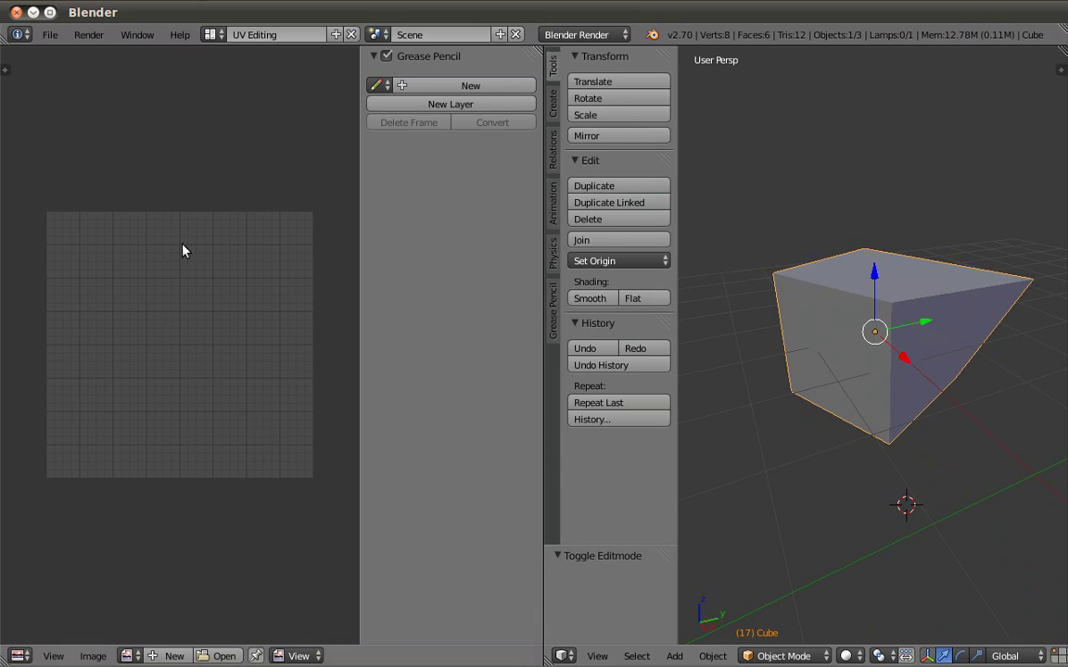
# In Edit Mode, mark the cube's front vertical and bottom front edges as seams.
pyautogui.press('Tab')
pyautogui.rightClick(889, 374)
pyautogui.keyDown('shift'); pyautogui.rightClick(835, 420); pyautogui.keyUp('shift')
pyautogui.keyDown('shift'); pyautogui.rightClick(835, 420); pyautogui.keyUp('shift')
pyautogui.hotkey('ctrl', 'e')
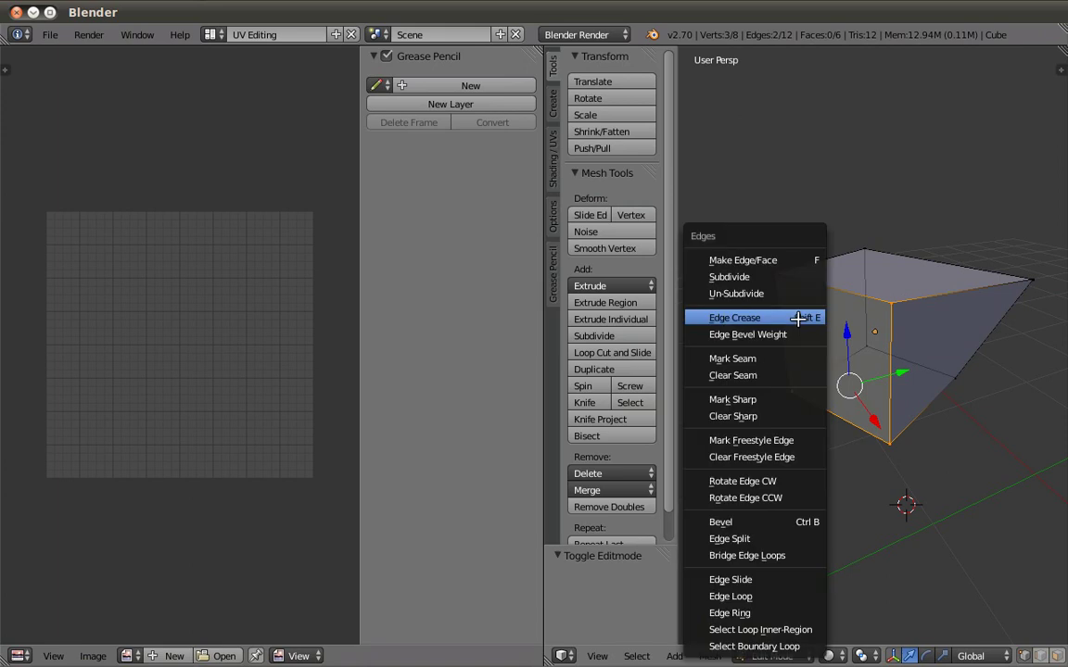
pyautogui.click(770, 358)
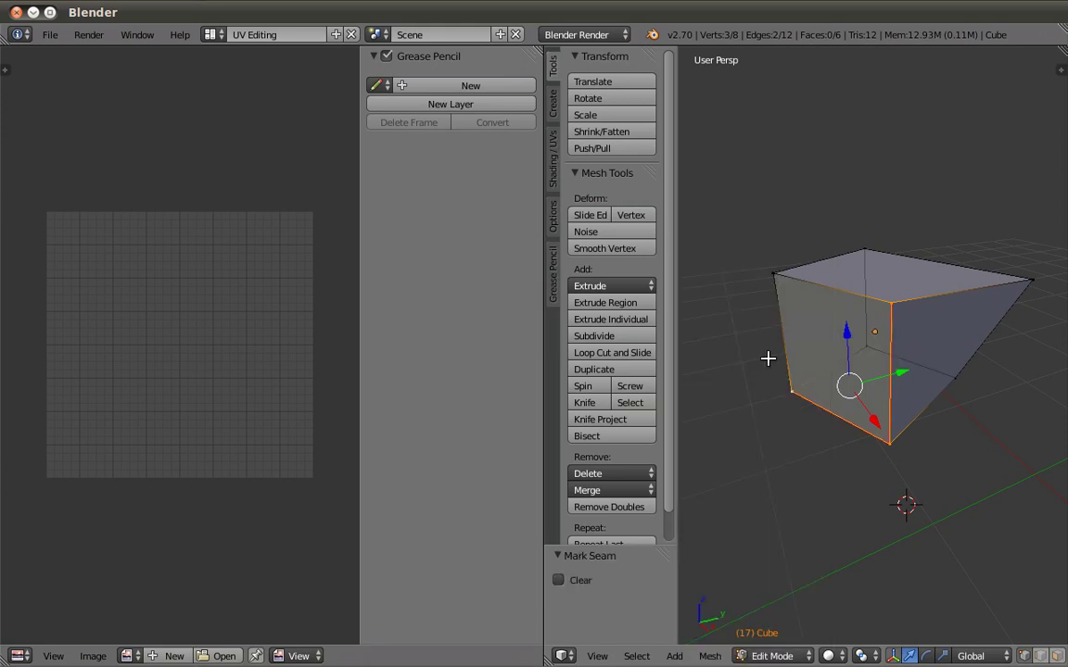
# Mark the top front edge and the top-left edge as seams.
pyautogui.press('a')
pyautogui.rightClick(772, 272)
pyautogui.keyDown('shift'); pyautogui.rightClick(864, 320); pyautogui.keyUp('shift')
pyautogui.hotkey('ctrl', 'e')
pyautogui.click(864, 320)
pyautogui.press('a')
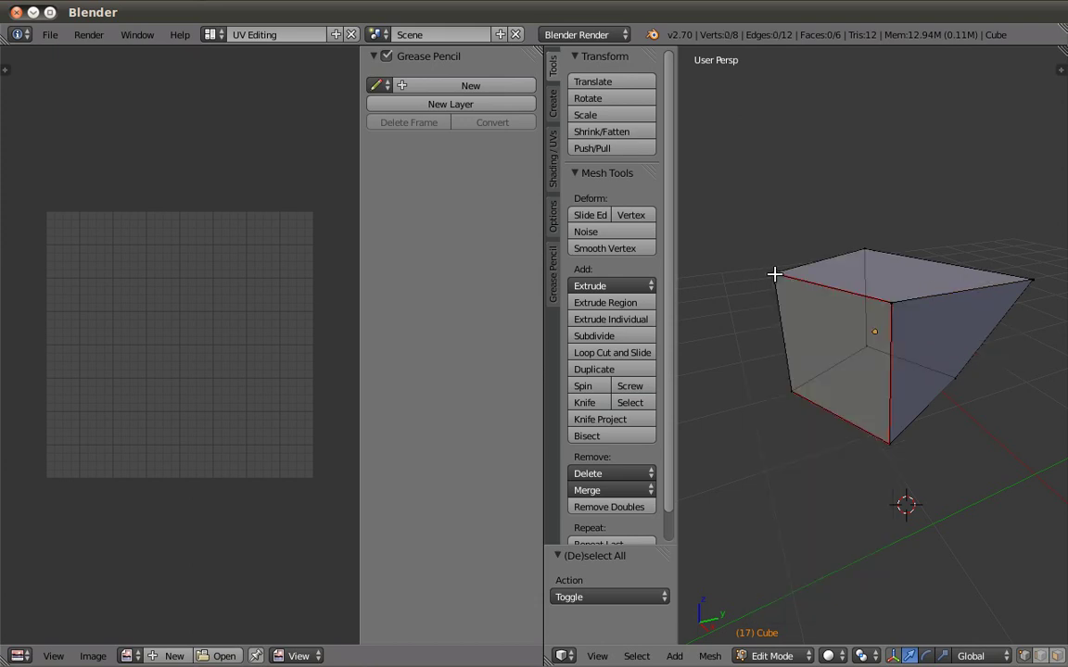
pyautogui.rightClick(774, 274)
pyautogui.keyDown('shift'); pyautogui.rightClick(858, 245); pyautogui.keyUp('shift')
pyautogui.hotkey('ctrl', 'e')
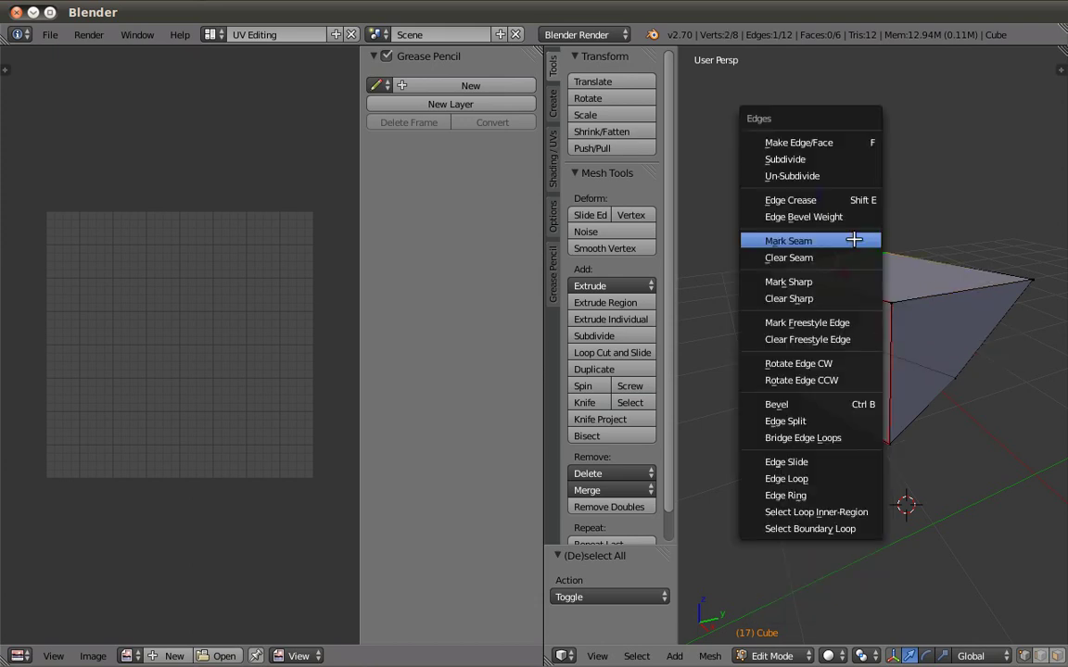
pyautogui.click(853, 240)
# Mark three more edges as seams, ending with the top back-right edge.
pyautogui.press('a')
pyautogui.rightClick(788, 391)
pyautogui.keyDown('shift'); pyautogui.rightClick(863, 359); pyautogui.keyUp('shift')
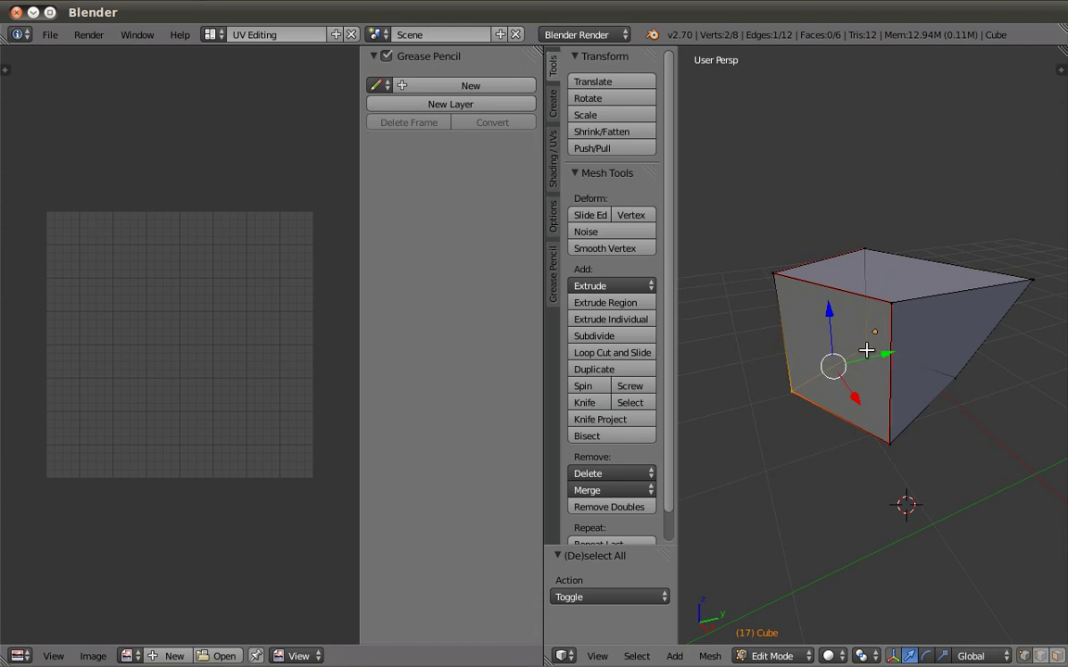
pyautogui.hotkey('ctrl', 'e')
pyautogui.click(865, 350)
pyautogui.press('a')
pyautogui.rightClick(970, 373)
pyautogui.hotkey('ctrl', 'e')
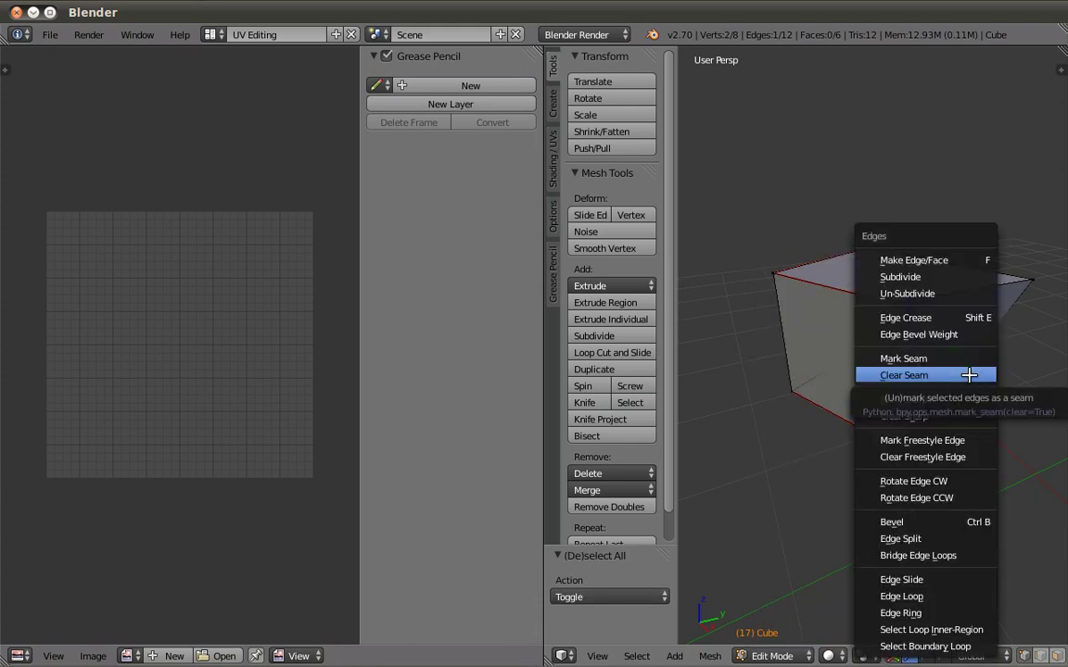
pyautogui.click(965, 372)
pyautogui.rightClick(864, 250)
pyautogui.rightClick(902, 255)
pyautogui.hotkey('ctrl', 'e')
pyautogui.click(992, 209)
# Select the whole mesh and unwrap the cube into UV islands.
pyautogui.press('a')
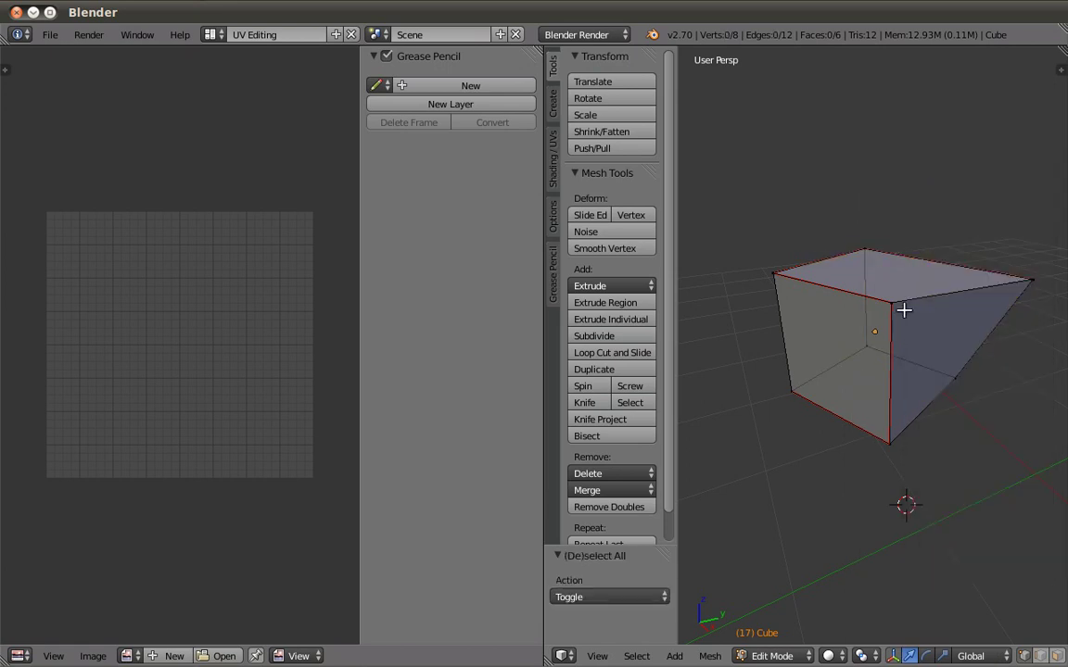
pyautogui.press('a')
pyautogui.press('u')
pyautogui.click(904, 312)
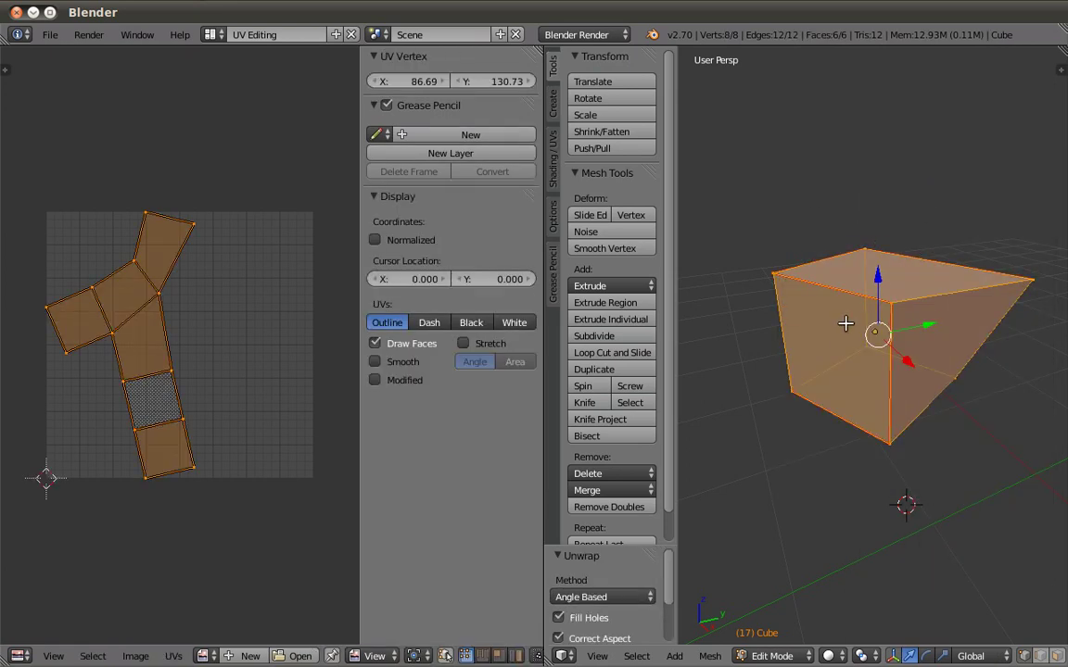
# Inspect the unwrapped UV layout and return the cube to Object Mode.
pyautogui.moveTo(176, 340); pyautogui.dragTo(217, 324, button='middle')
pyautogui.scroll(1, 205, 343)
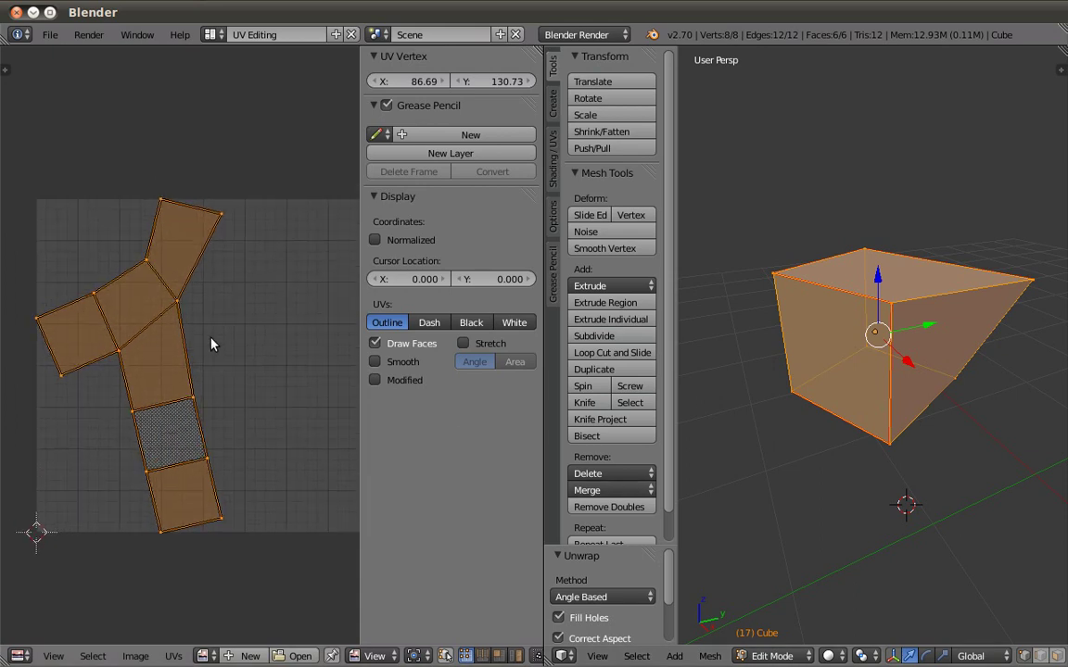
pyautogui.moveTo(875, 333)
pyautogui.mouseDown(button='middle')
pyautogui.moveTo(818, 334)
pyautogui.moveTo(925, 398)
pyautogui.moveTo(877, 391)
pyautogui.mouseUp(button='middle')
pyautogui.moveTo(159, 385); pyautogui.dragTo(180, 379, button='middle')
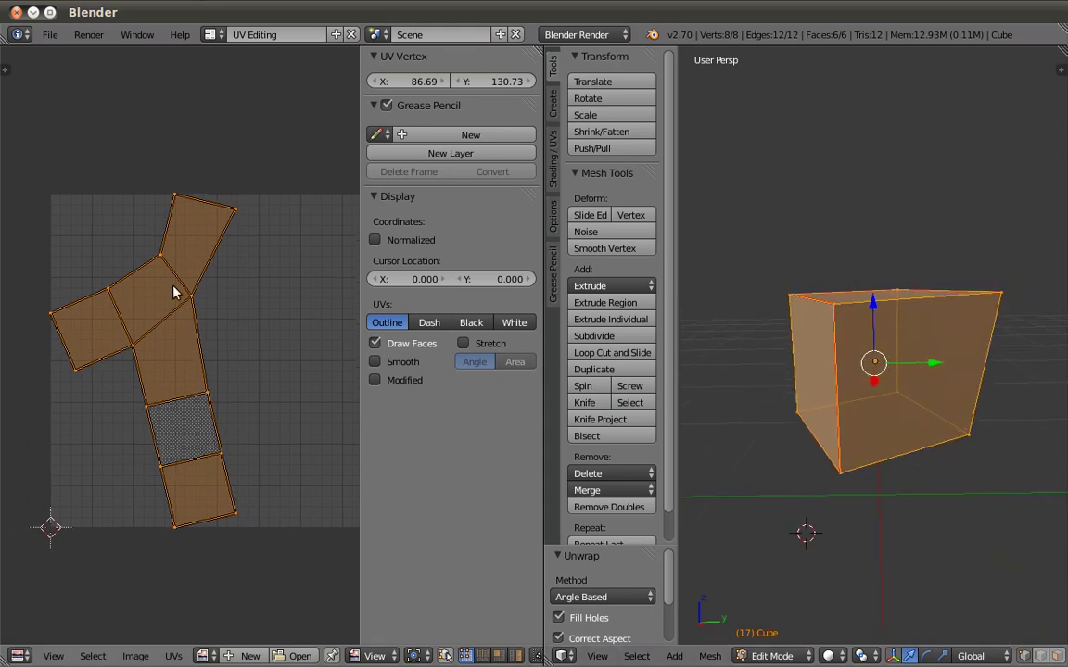
pyautogui.press('Tab')
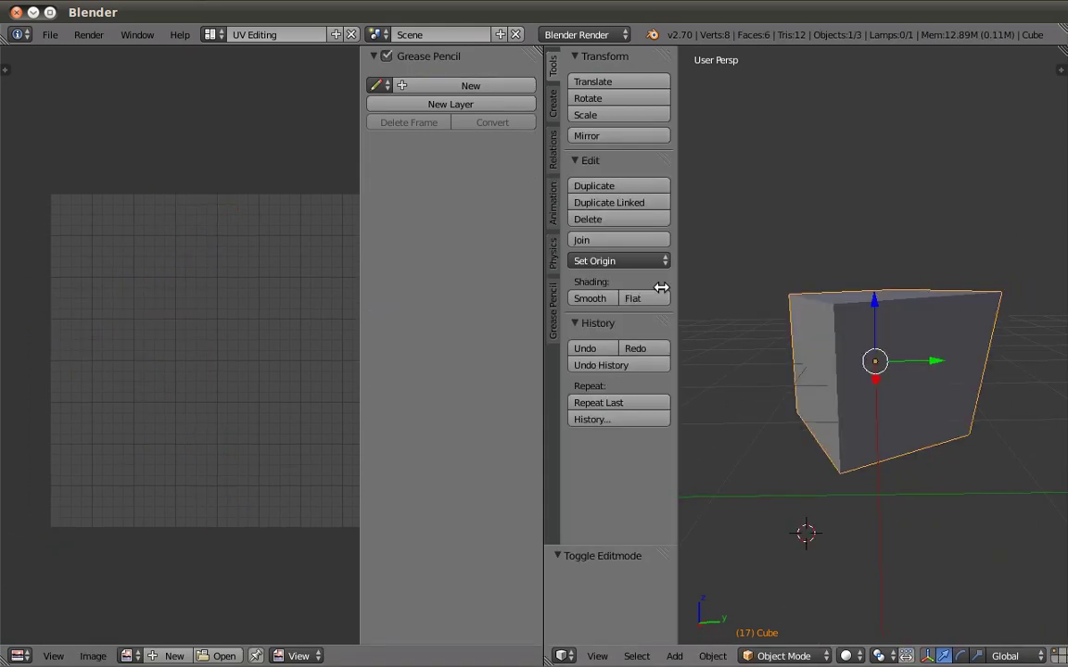
pyautogui.click(374, 34)
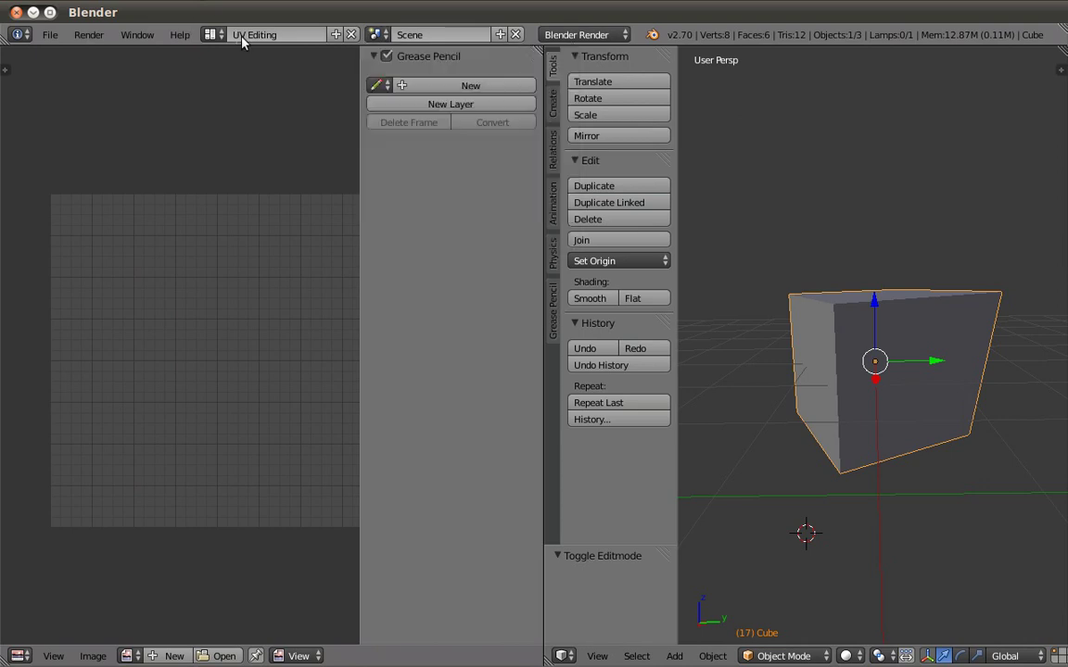
# Switch to the Video Editing layout and pan the curves to show frame 0.
pyautogui.click(211, 35)
pyautogui.click(241, 195)
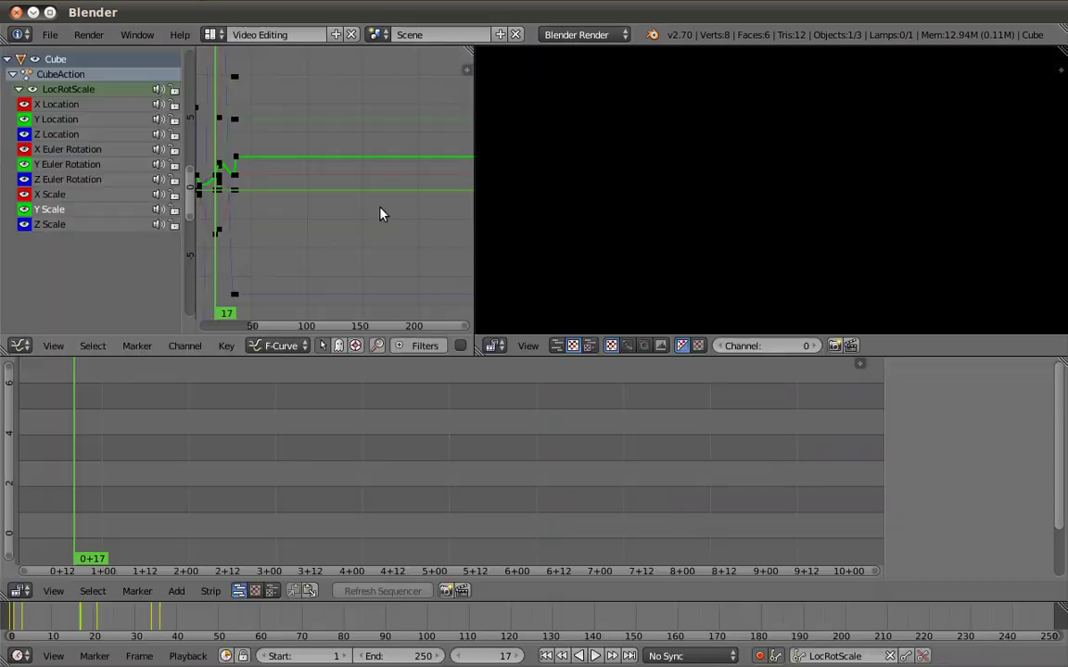
pyautogui.moveTo(451, 163); pyautogui.dragTo(484, 187, button='middle')
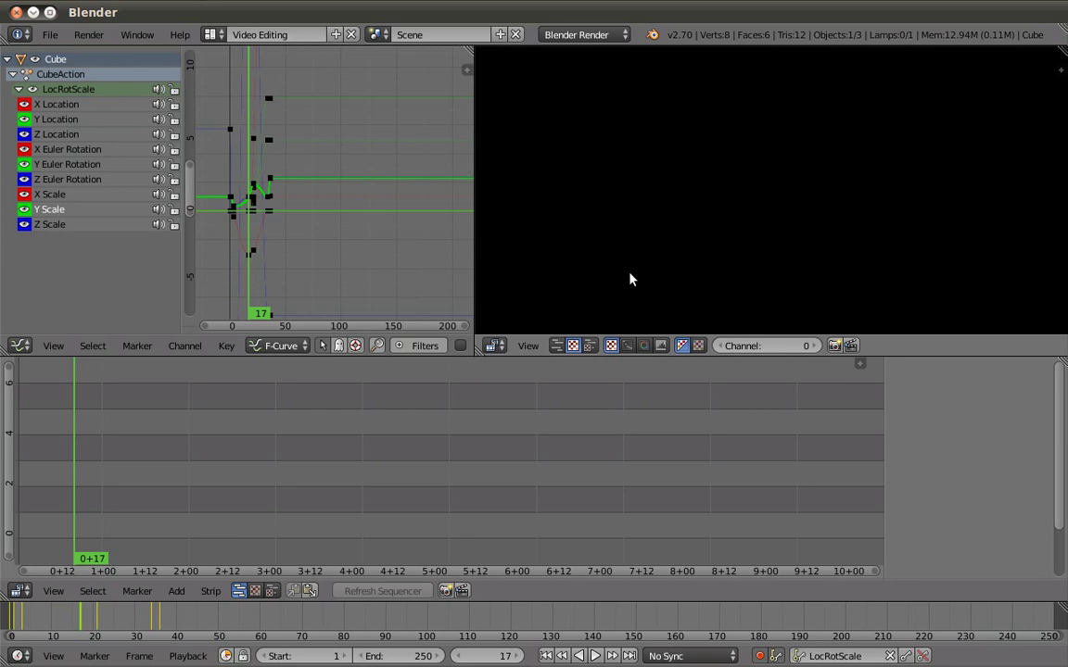
# Return to the Default layout in front orthographic view and delete the old cube.
pyautogui.click(211, 34)
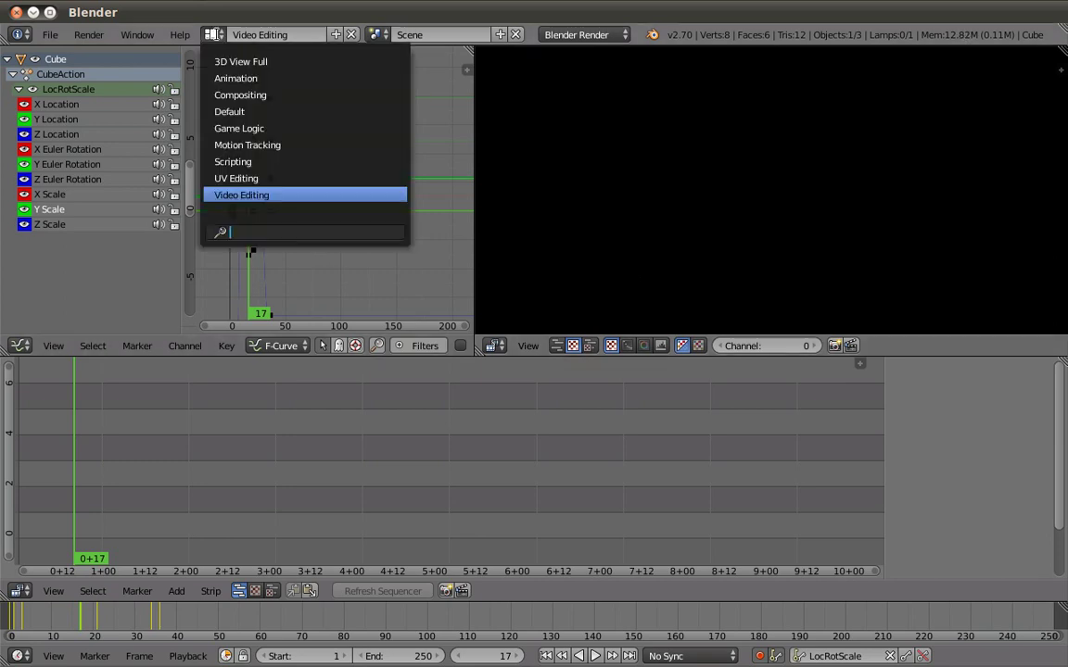
pyautogui.click(230, 111)
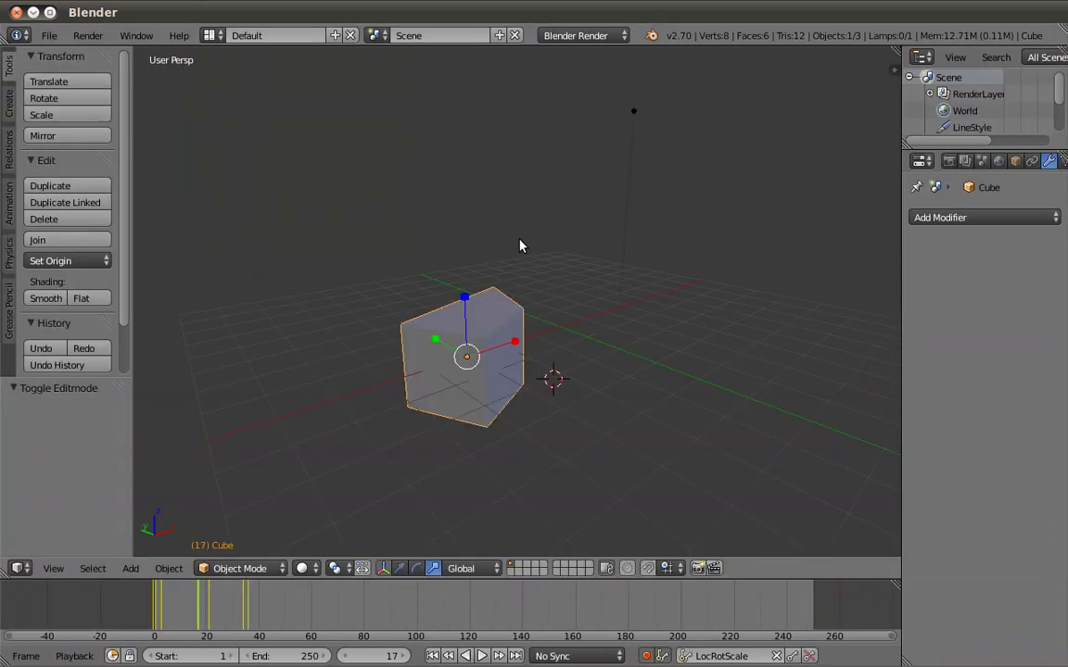
pyautogui.moveTo(519, 353)
pyautogui.mouseDown(button='middle')
pyautogui.moveTo(543, 393)
pyautogui.moveTo(522, 353)
pyautogui.mouseUp(button='middle')
pyautogui.press('KP_1')
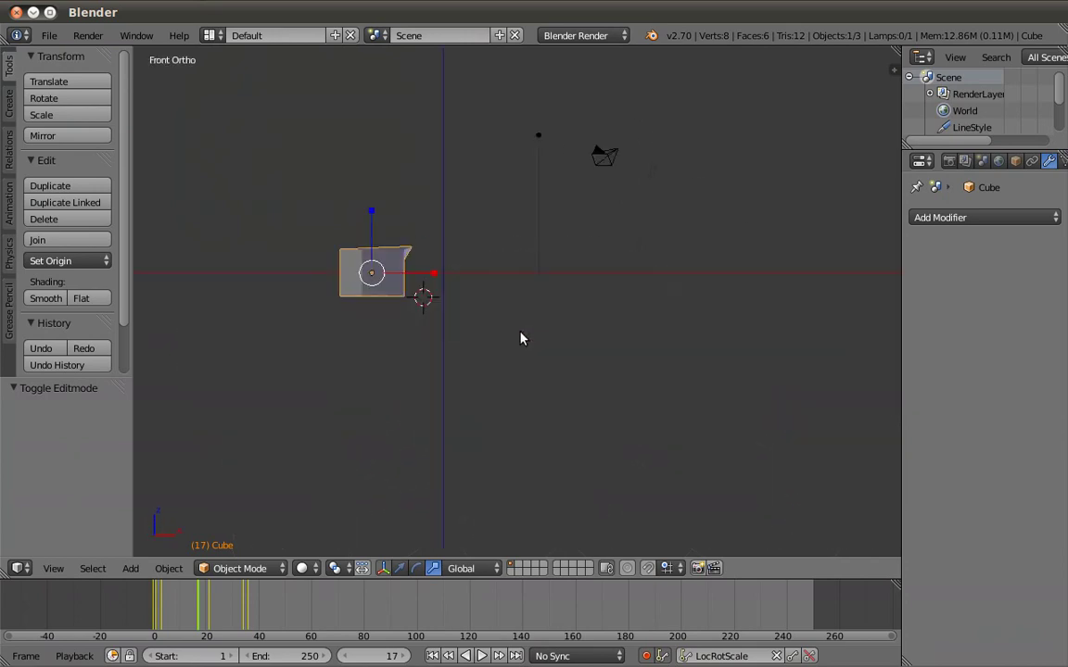
pyautogui.scroll(1, 538, 335)
pyautogui.scroll(1, 534, 326)
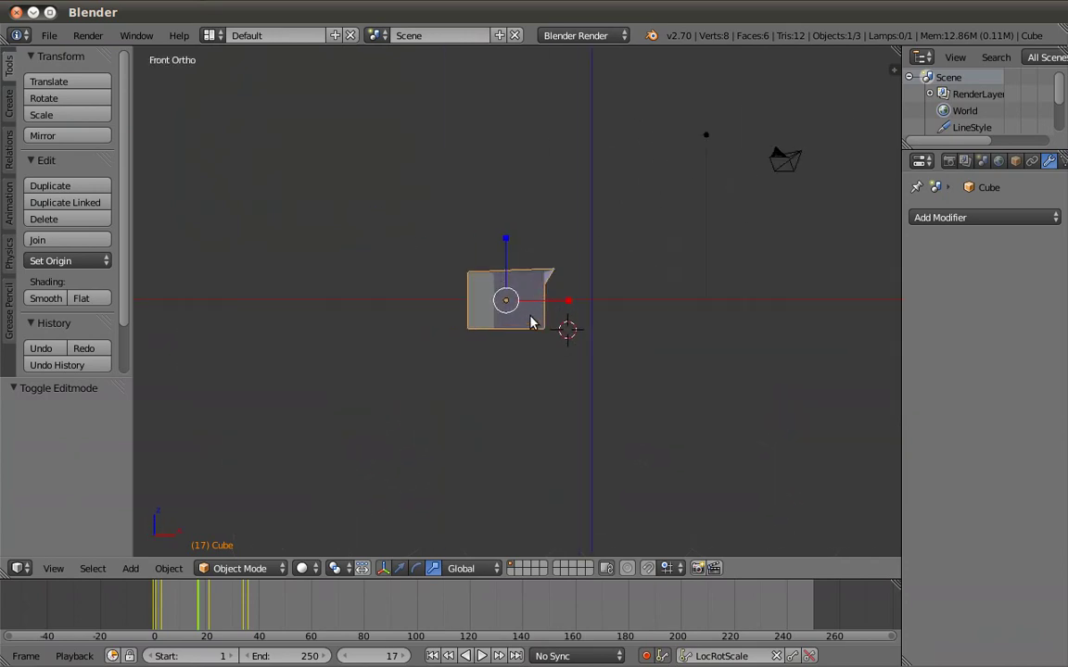
pyautogui.press('x')
pyautogui.click(529, 317)
pyautogui.moveTo(544, 308); pyautogui.dragTo(530, 340, button='middle')
# Add a new mesh cube with Shift+A and clear its location to the world origin.
pyautogui.hotkey('shift', 'a')
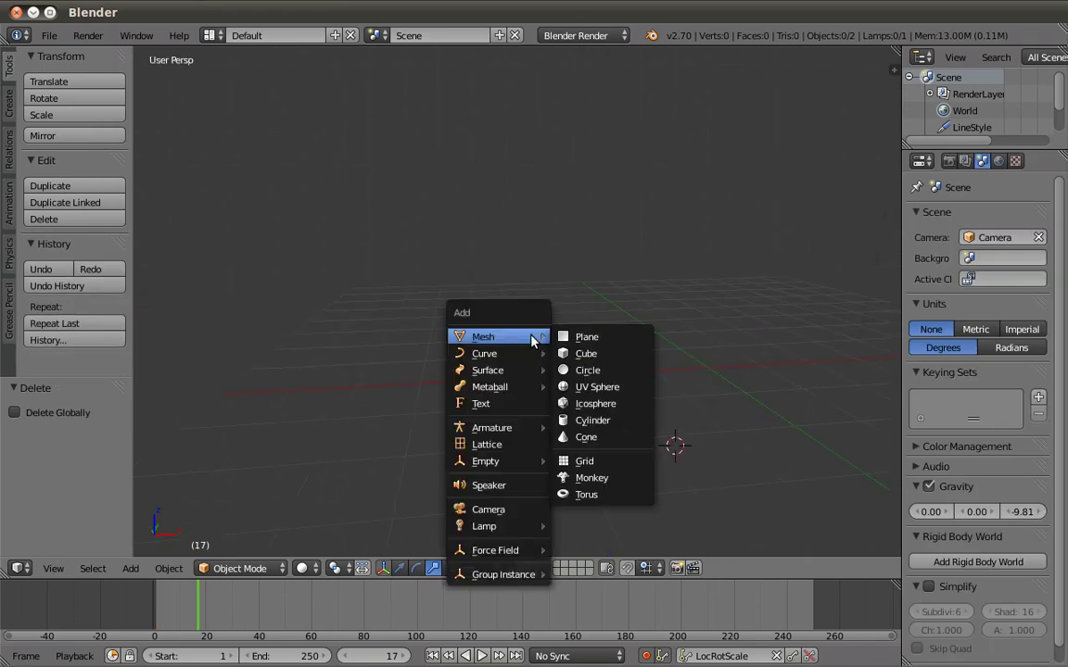
pyautogui.click(607, 354)
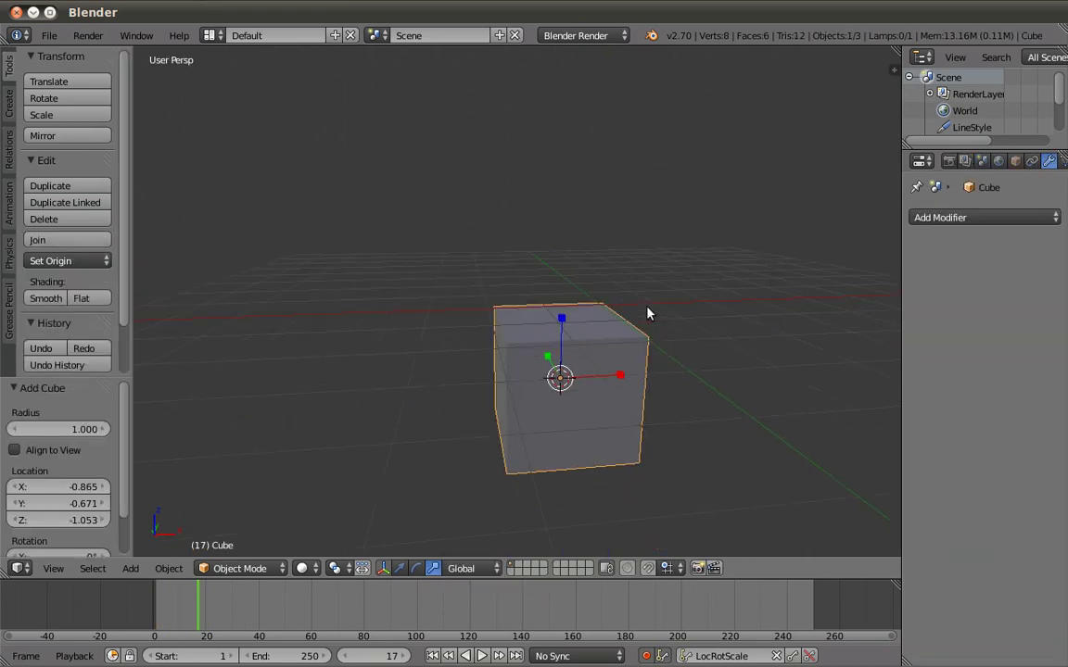
pyautogui.hotkey('alt', 'g')
pyautogui.moveTo(624, 317)
pyautogui.mouseDown(button='middle')
pyautogui.moveTo(562, 281)
pyautogui.moveTo(458, 320)
pyautogui.moveTo(443, 331)
pyautogui.moveTo(443, 355)
pyautogui.mouseUp(button='middle')
pyautogui.moveTo(672, 367); pyautogui.dragTo(640, 346, button='middle')
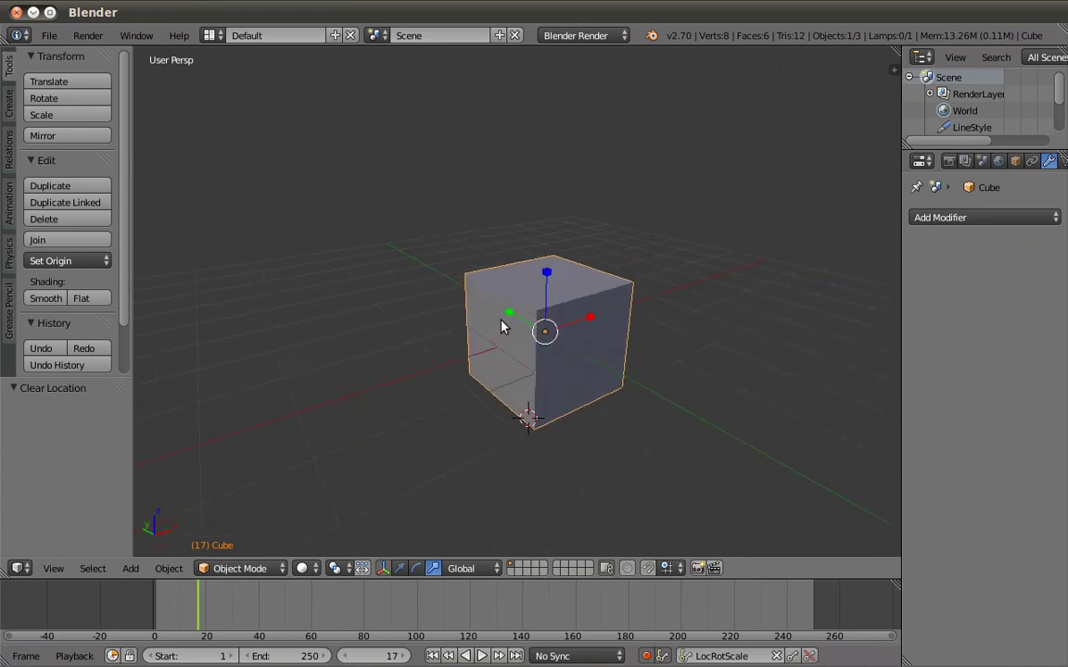
pyautogui.click(46, 37)
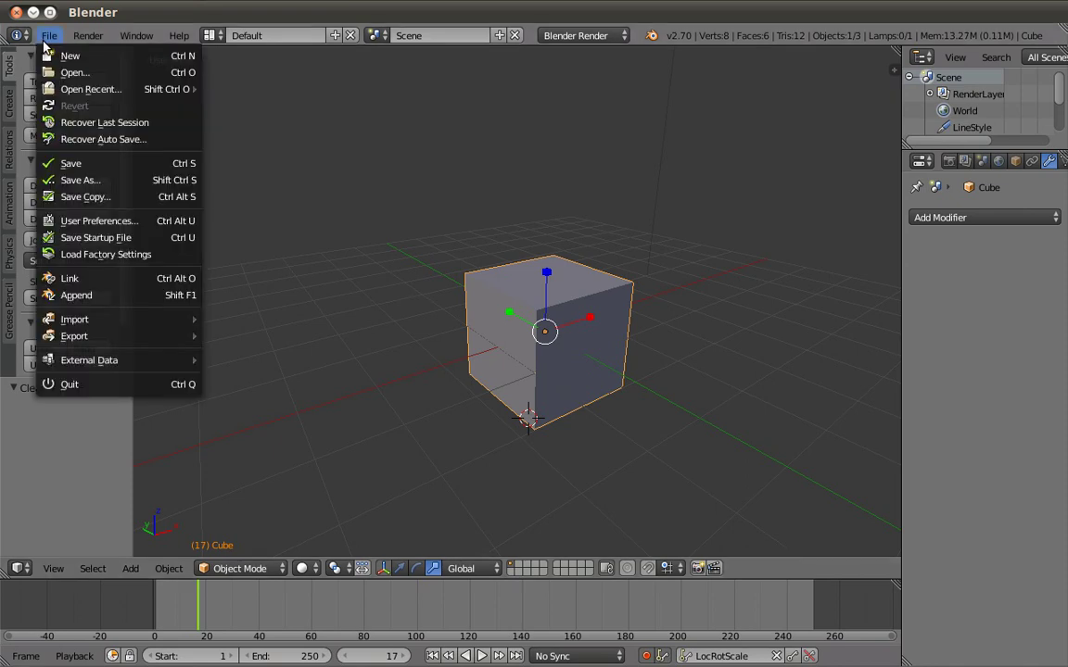
# Open User Preferences and browse Interface, Editing, Input, Addons, File and System, ending on Themes.
pyautogui.click(131, 224)
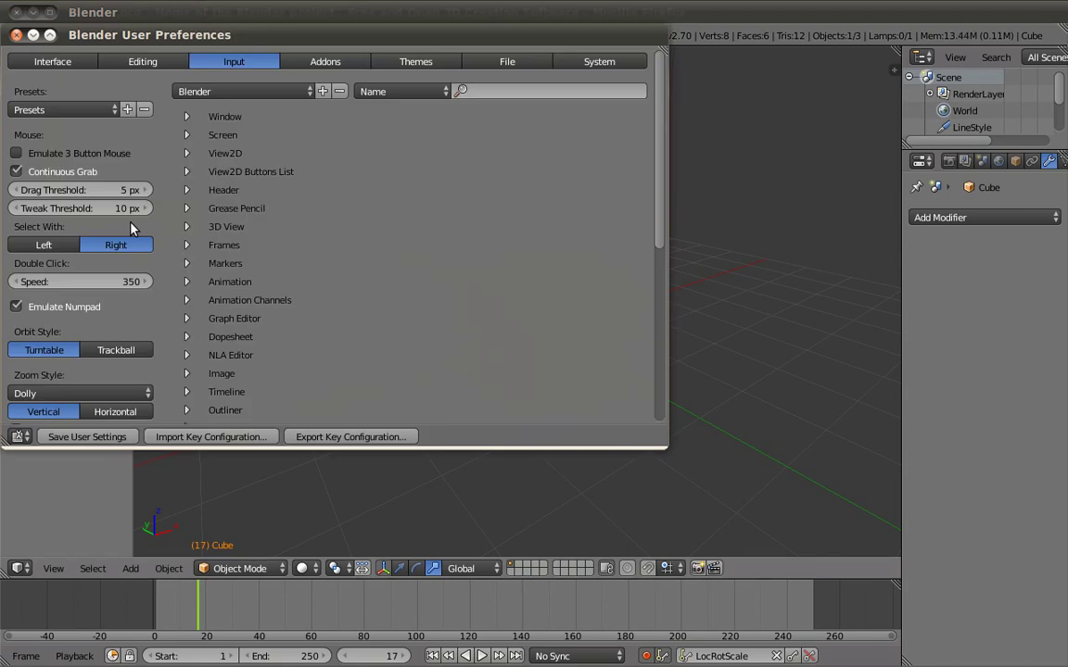
pyautogui.click(53, 61)
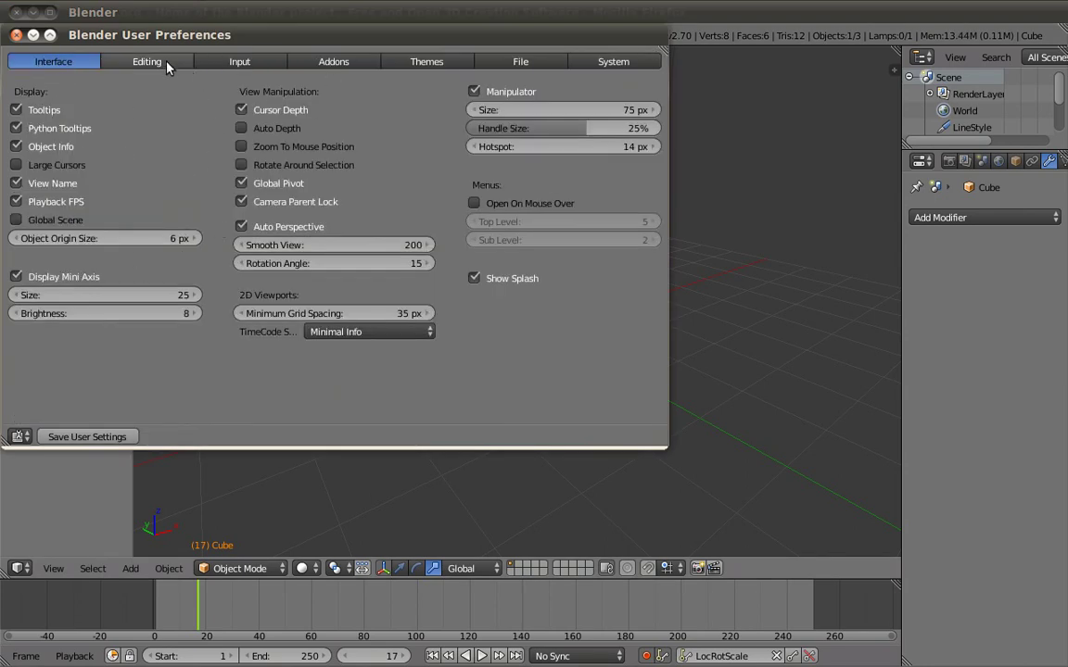
pyautogui.click(168, 64)
pyautogui.click(234, 58)
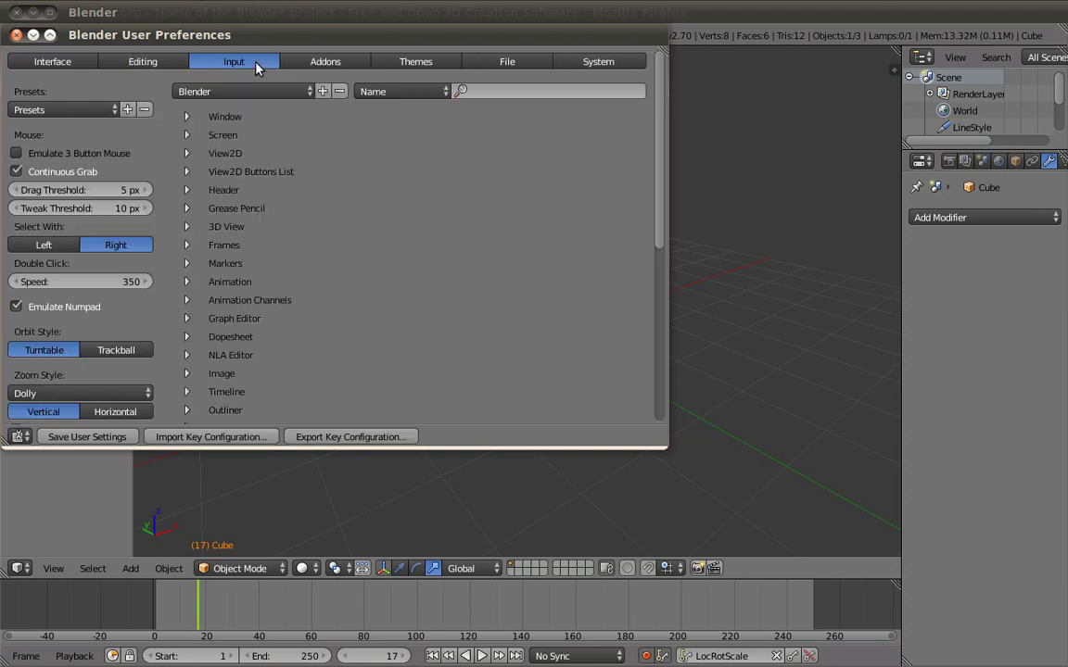
pyautogui.click(339, 62)
pyautogui.click(407, 63)
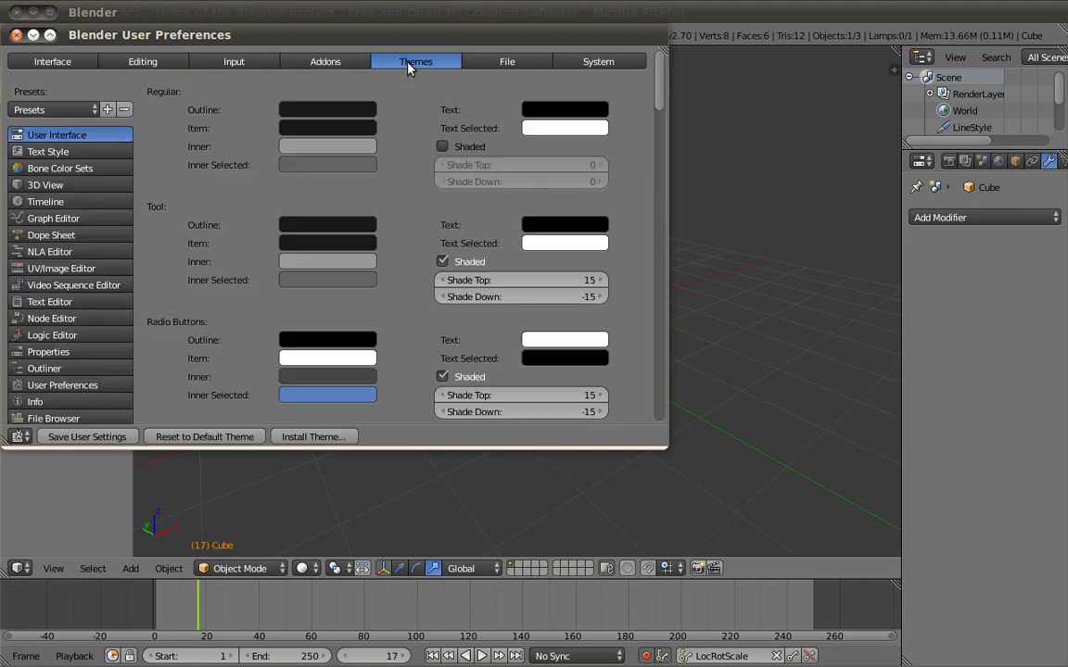
pyautogui.click(527, 62)
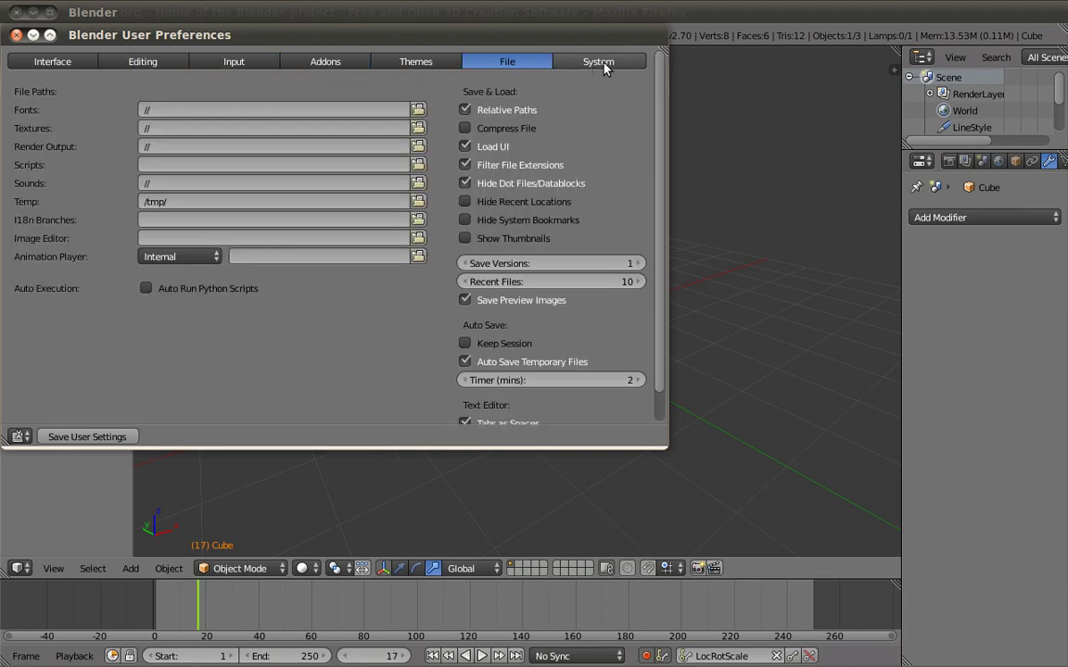
pyautogui.click(601, 63)
pyautogui.click(421, 59)
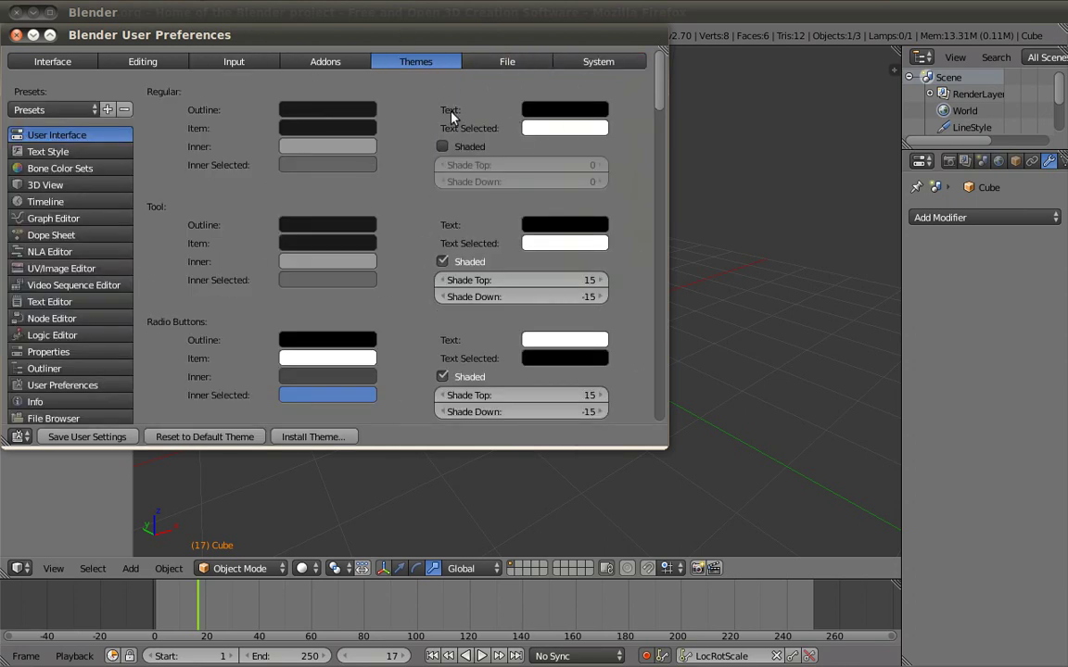
# Apply the 3Ds Max, Amaranth and Back To Black theme presets in turn.
pyautogui.click(53, 110)
pyautogui.click(70, 109)
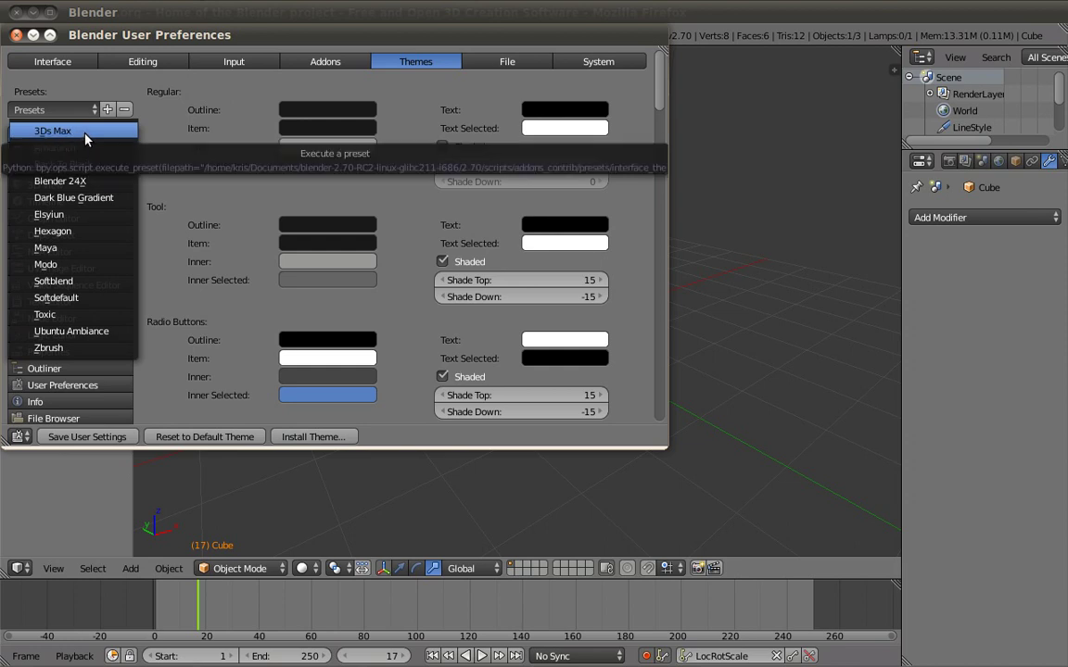
pyautogui.click(84, 135)
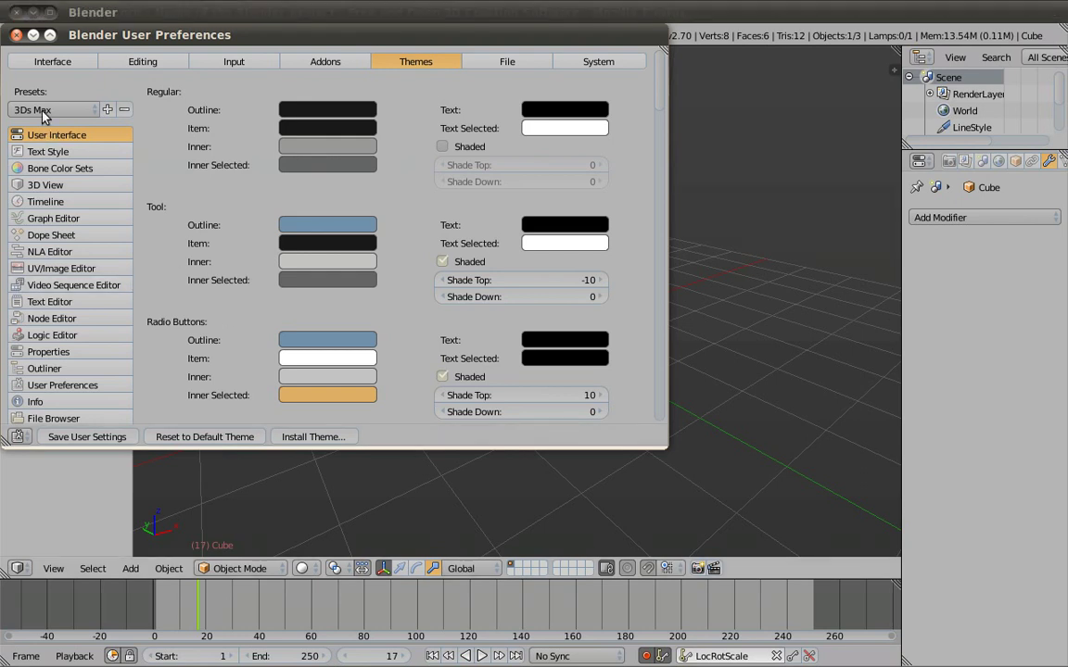
pyautogui.click(84, 110)
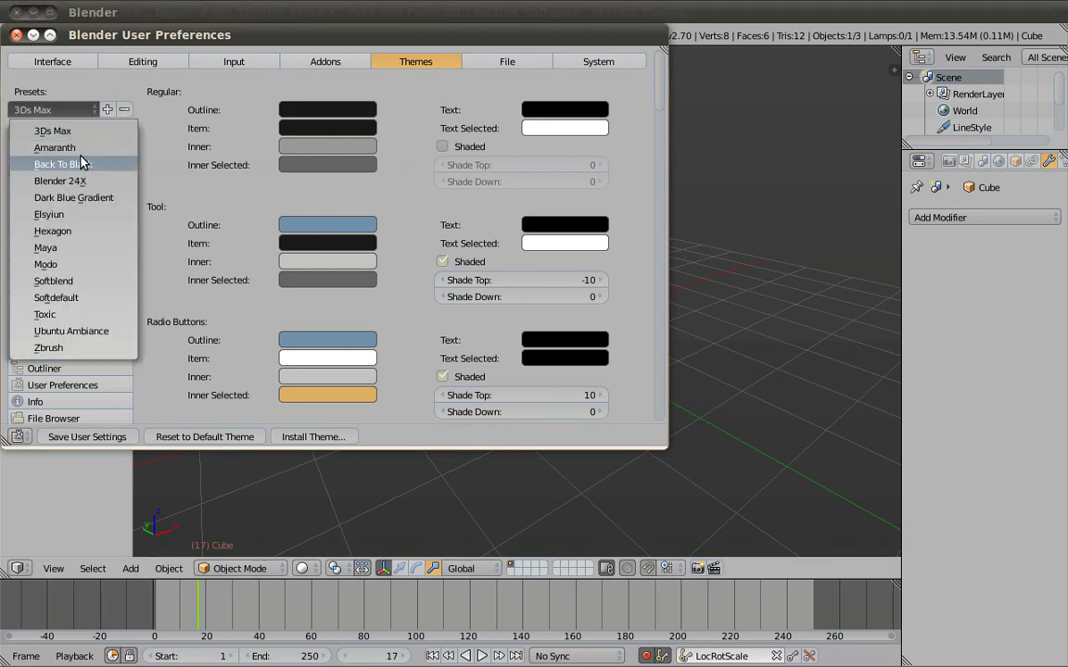
pyautogui.click(75, 148)
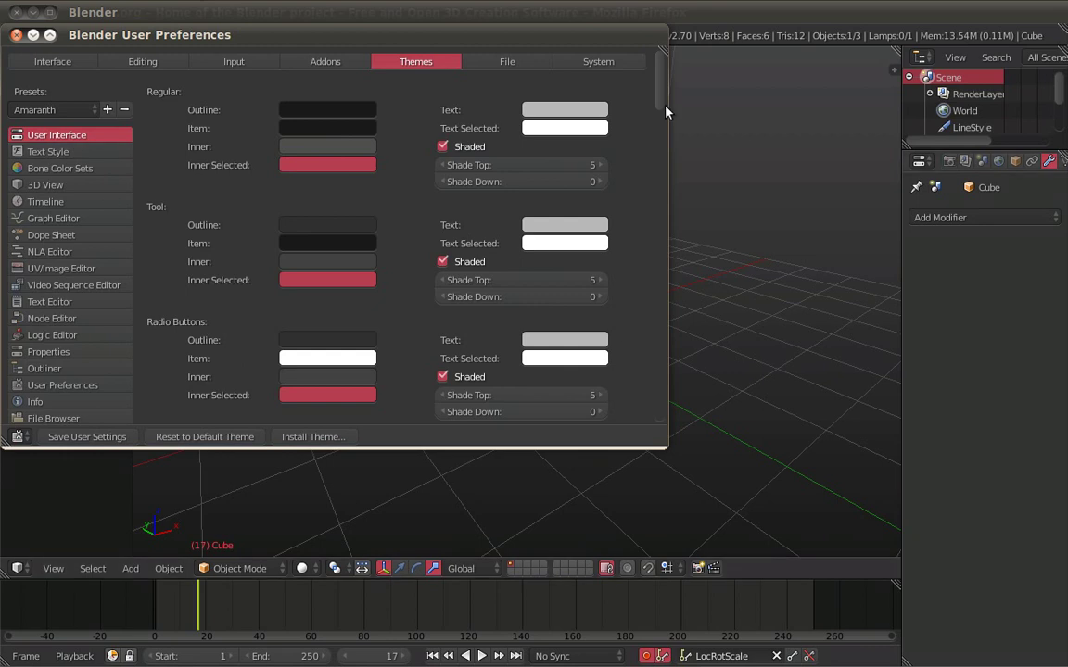
pyautogui.click(49, 110)
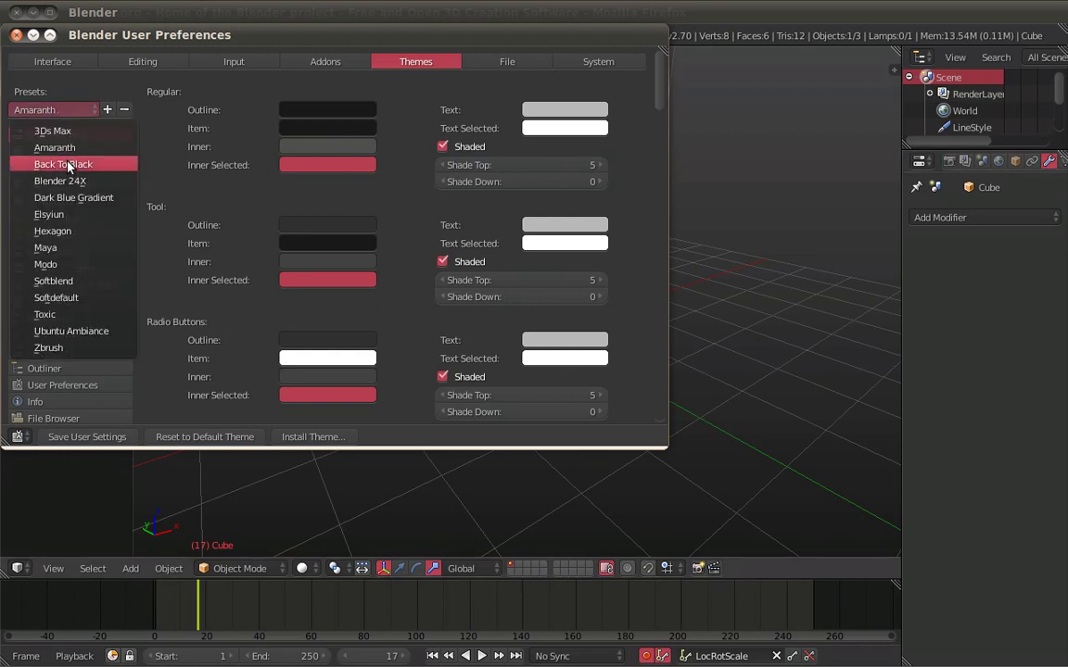
pyautogui.click(62, 164)
# Try the Zbrush, Blender 24X and Maya presets, then reset to the default theme.
pyautogui.click(81, 110)
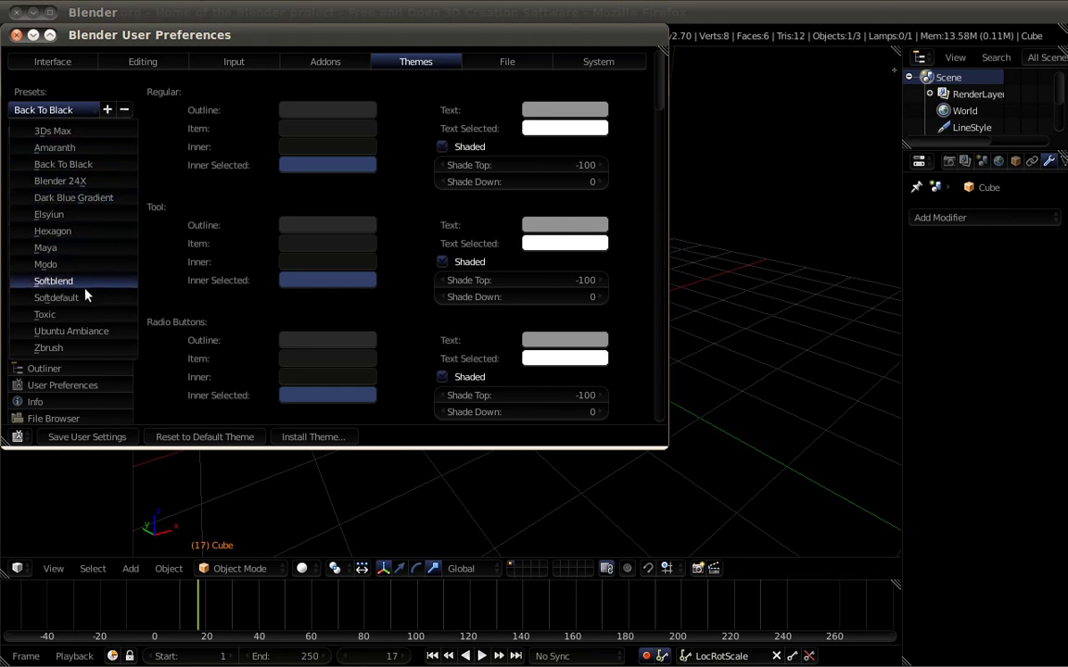
pyautogui.click(89, 346)
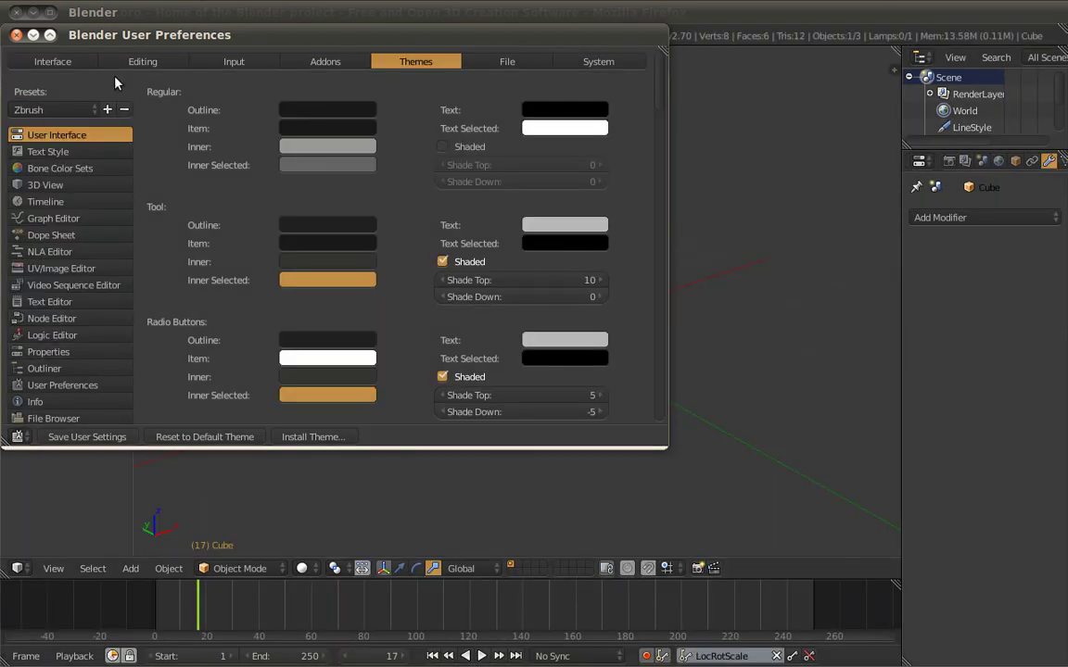
pyautogui.click(46, 108)
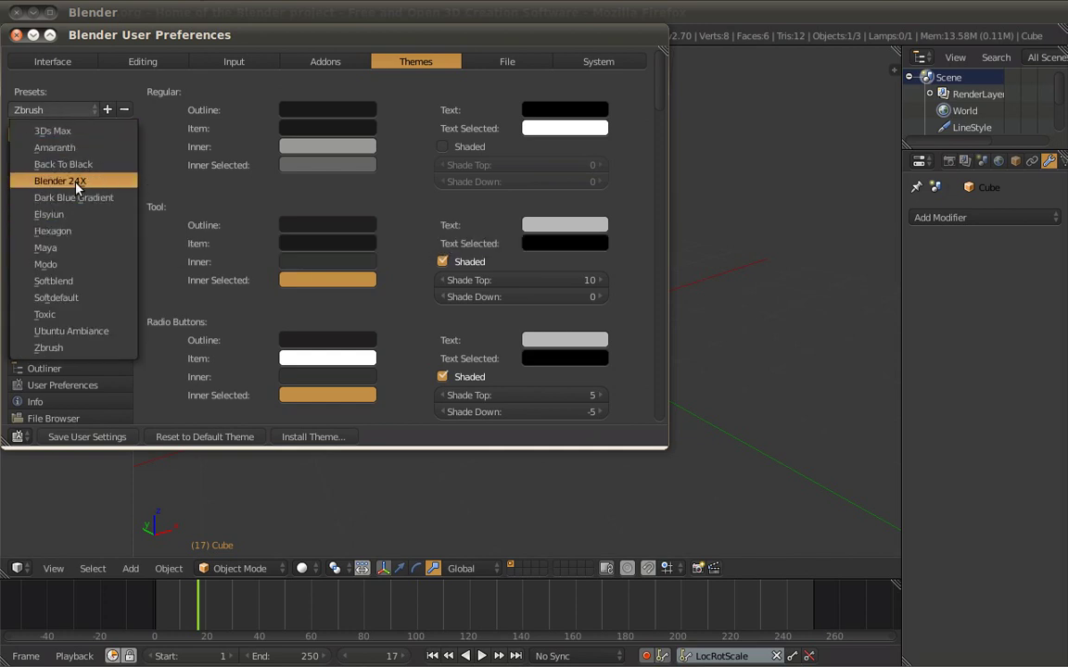
pyautogui.click(76, 182)
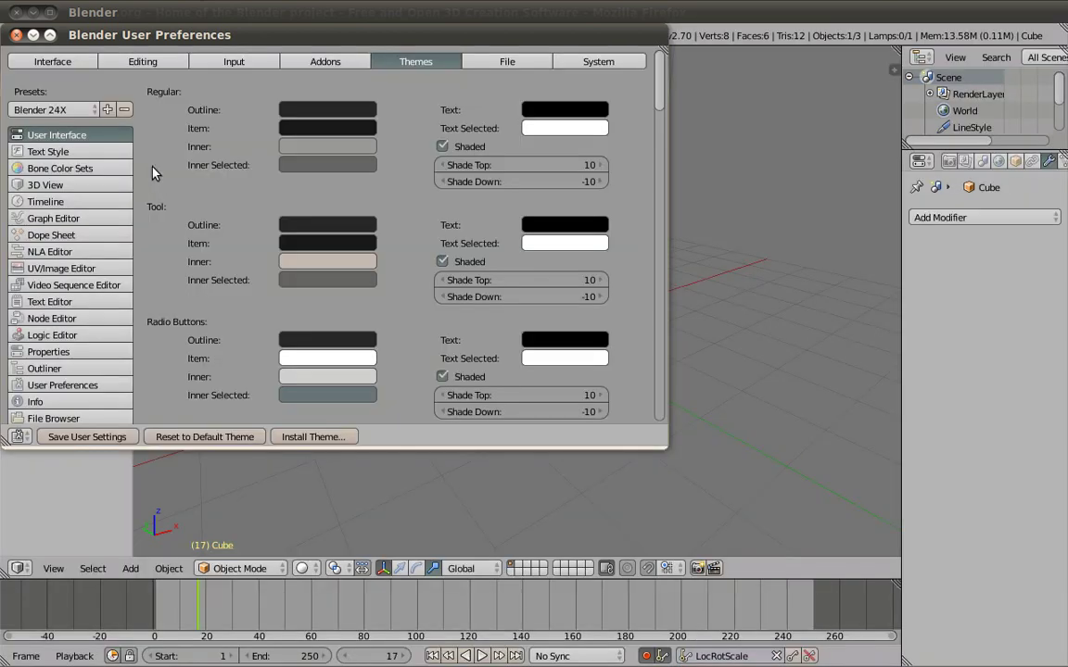
pyautogui.click(57, 111)
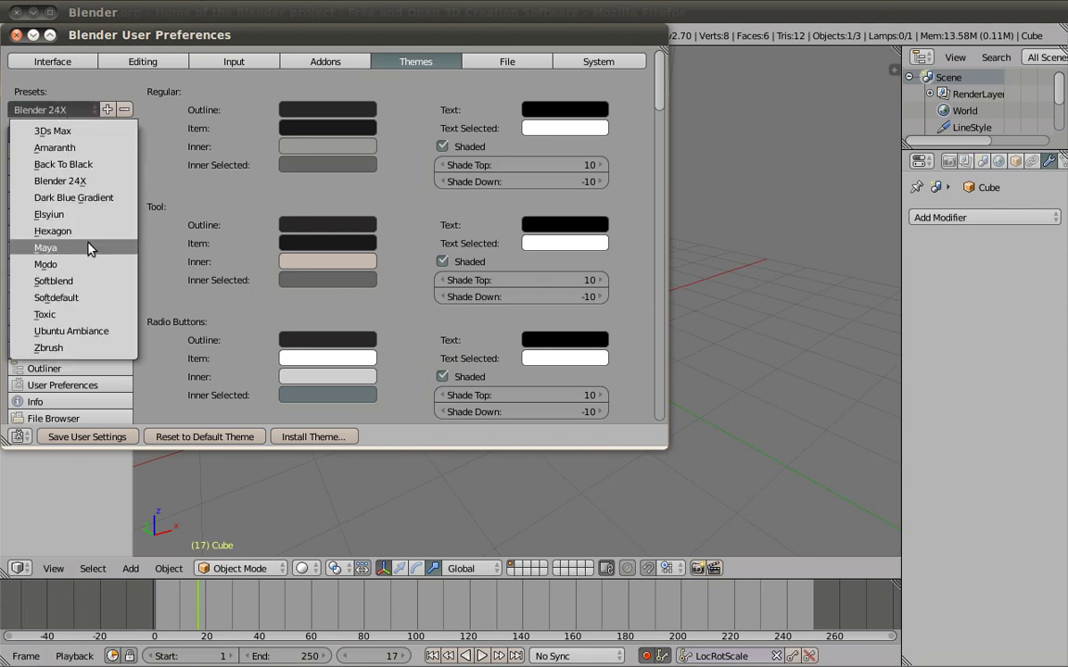
pyautogui.click(89, 244)
pyautogui.click(57, 110)
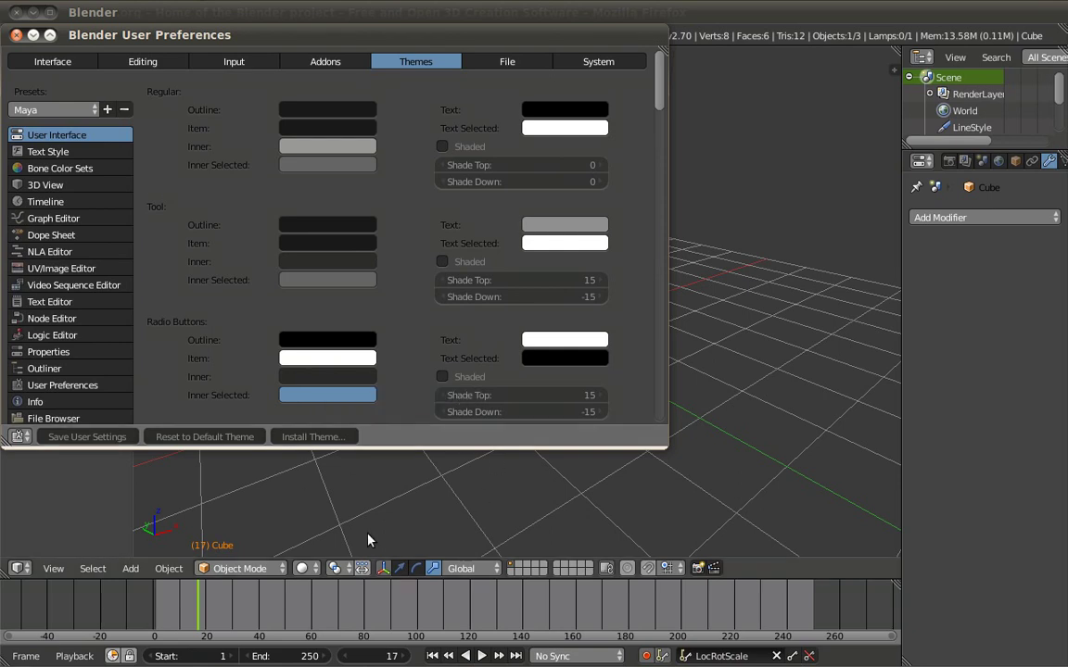
pyautogui.click(203, 437)
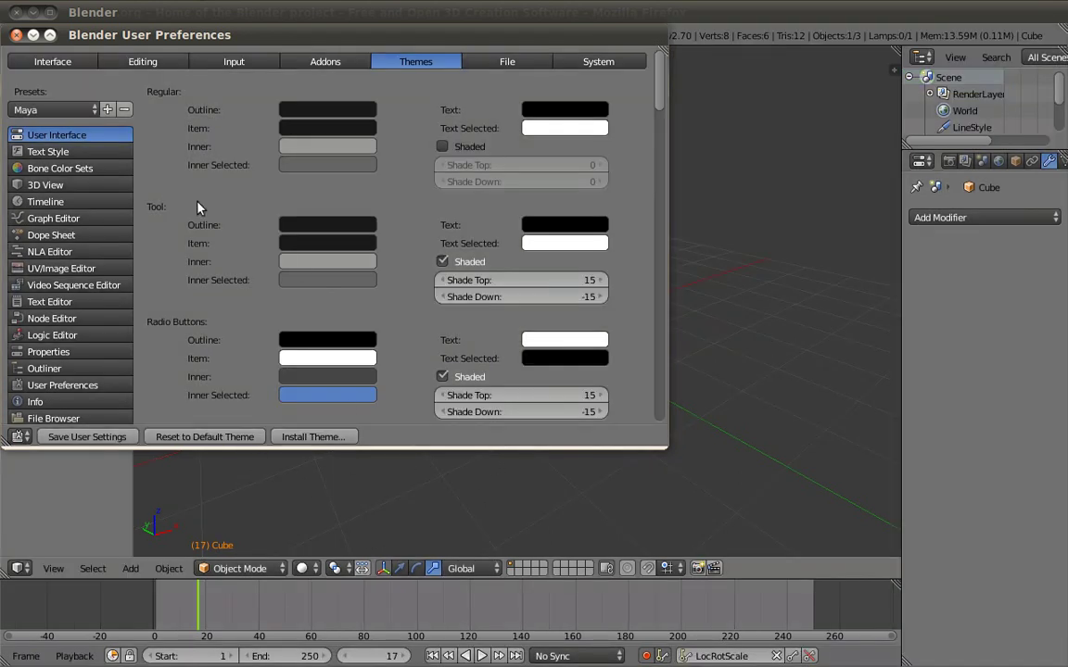
pyautogui.click(270, 64)
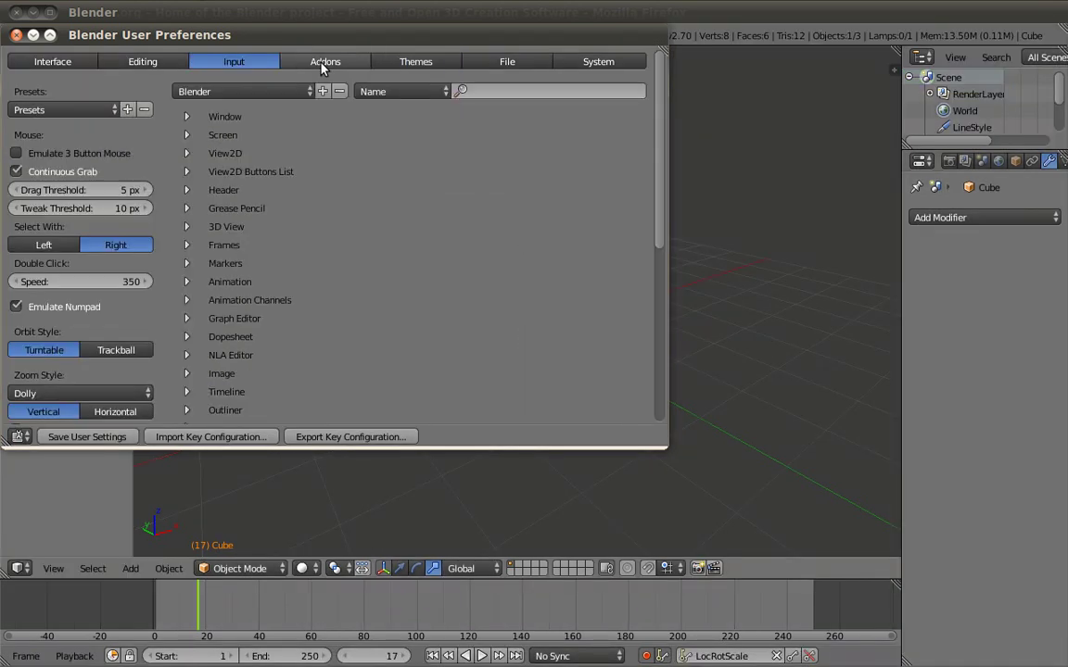
# In the Addons section, filter to the Mesh category and tick Mesh: LoopTools.
pyautogui.click(322, 63)
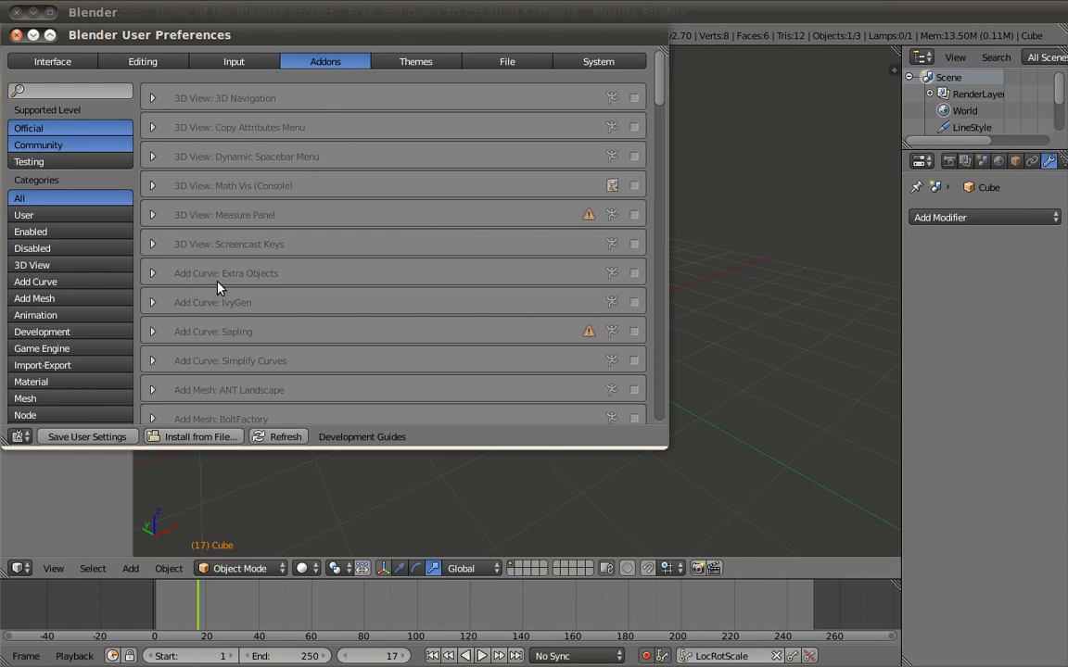
pyautogui.scroll(-5, 371, 200)
pyautogui.scroll(-3, 385, 241)
pyautogui.scroll(4, 371, 283)
pyautogui.scroll(3, 329, 283)
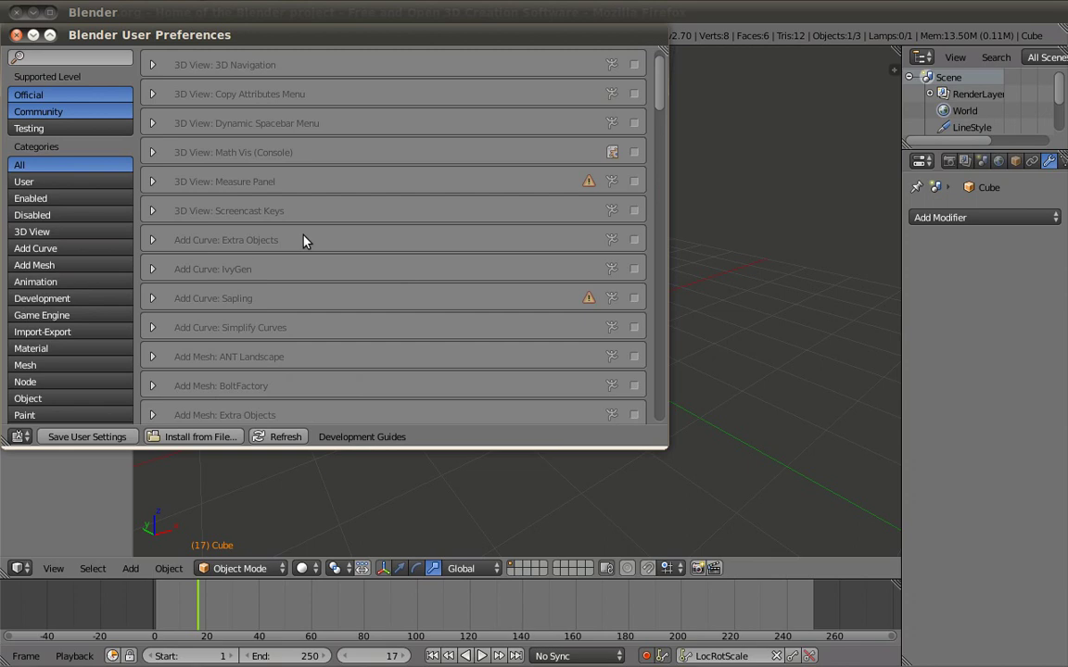
pyautogui.scroll(-2, 38, 277)
pyautogui.click(35, 300)
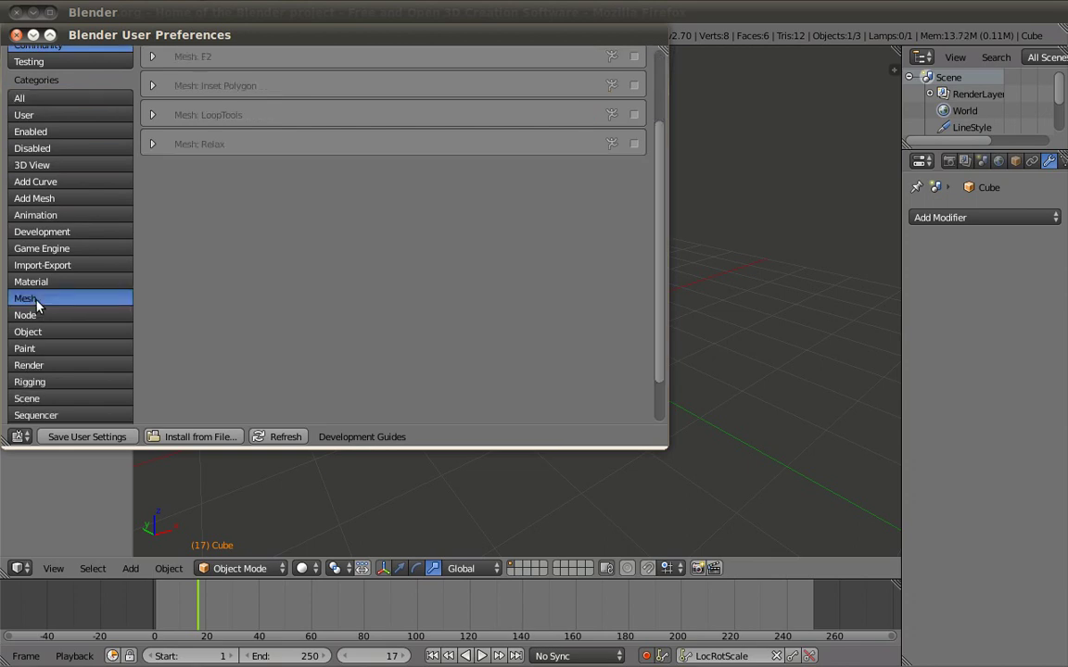
pyautogui.click(634, 115)
pyautogui.scroll(4, 300, 396)
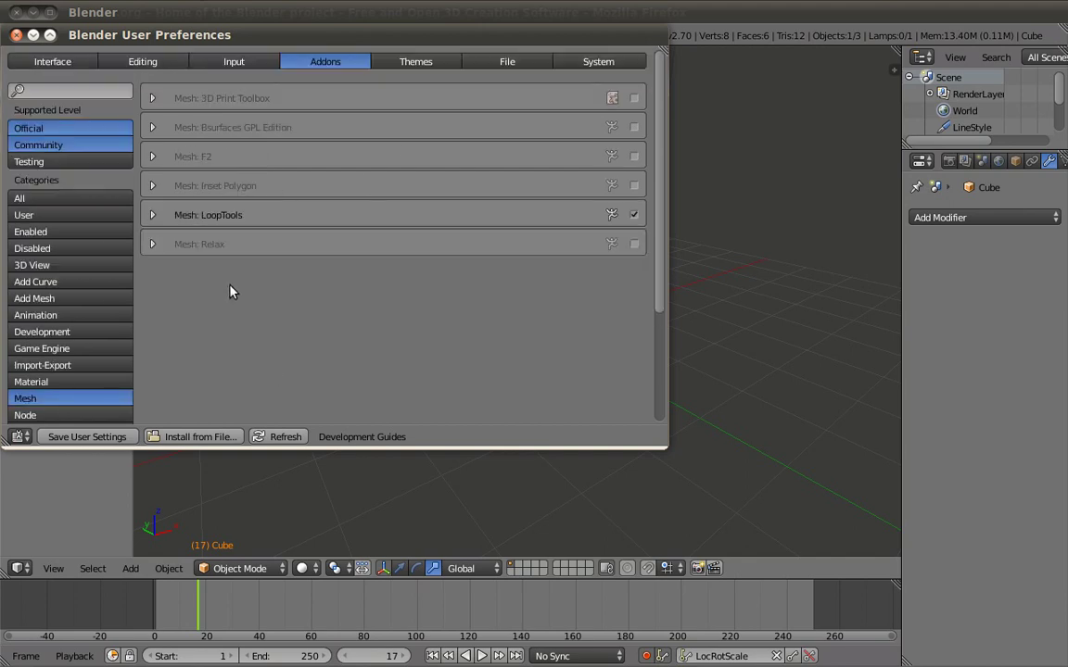
# Browse the Editing, Interface and Input tabs of User Preferences.
pyautogui.click(146, 65)
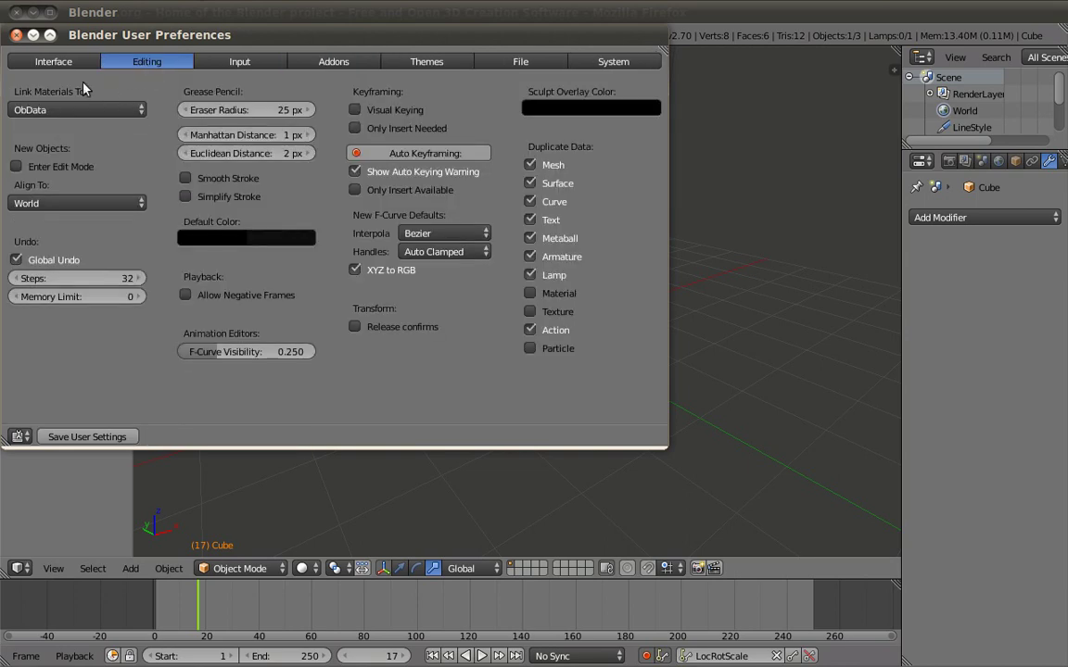
pyautogui.click(54, 61)
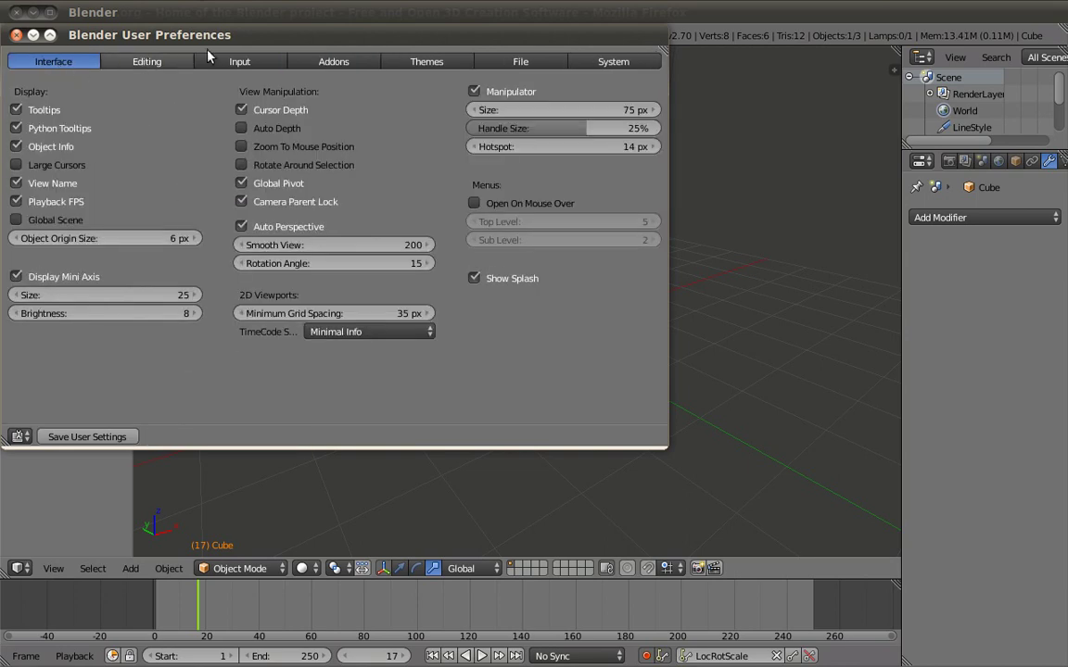
pyautogui.click(146, 62)
pyautogui.click(82, 62)
pyautogui.click(165, 59)
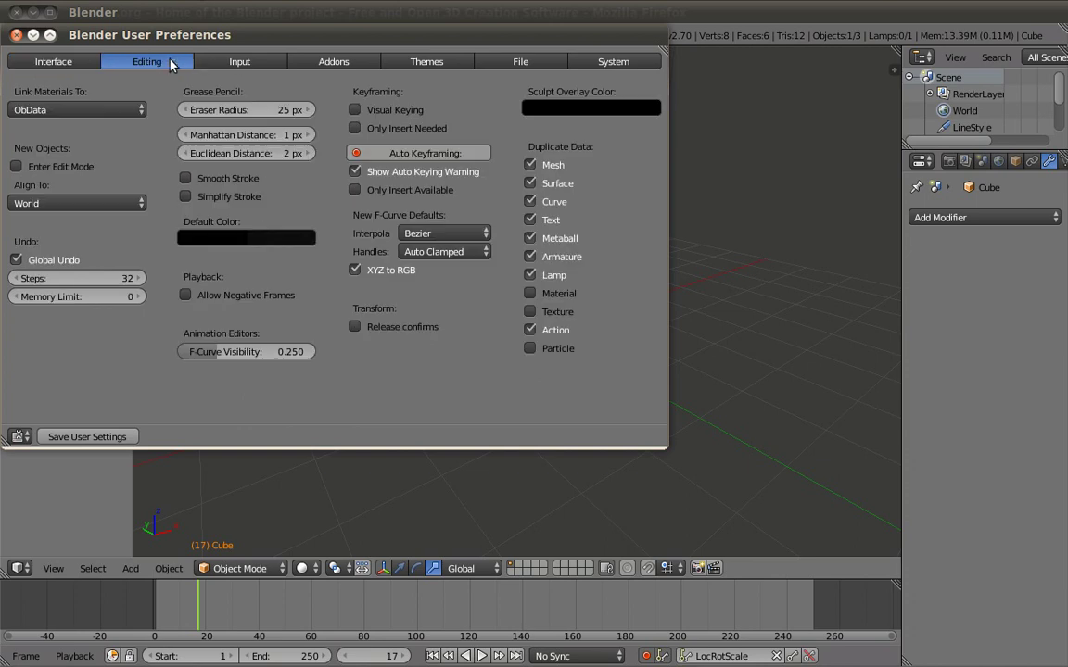
pyautogui.click(249, 59)
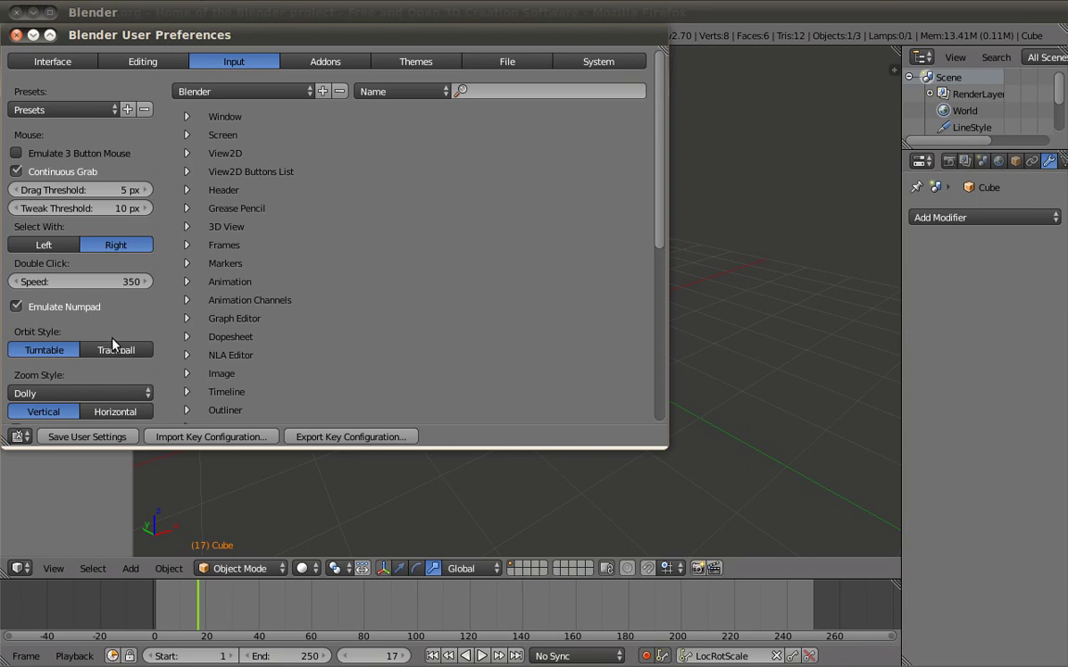
# Save the user settings and close the User Preferences window.
pyautogui.click(102, 438)
pyautogui.click(102, 438)
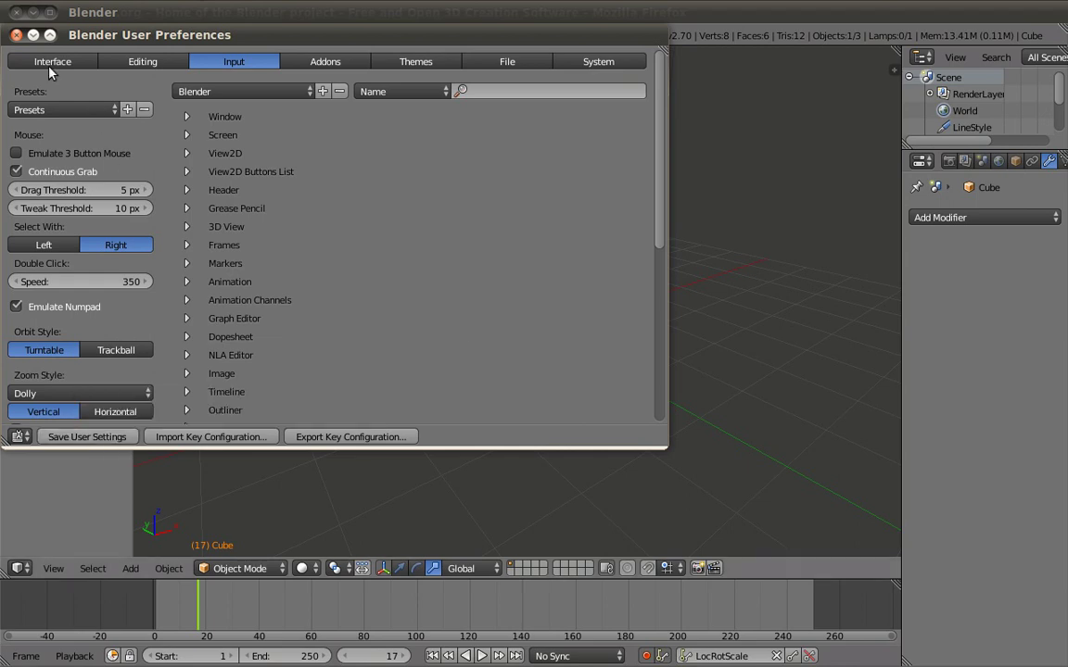
pyautogui.click(15, 34)
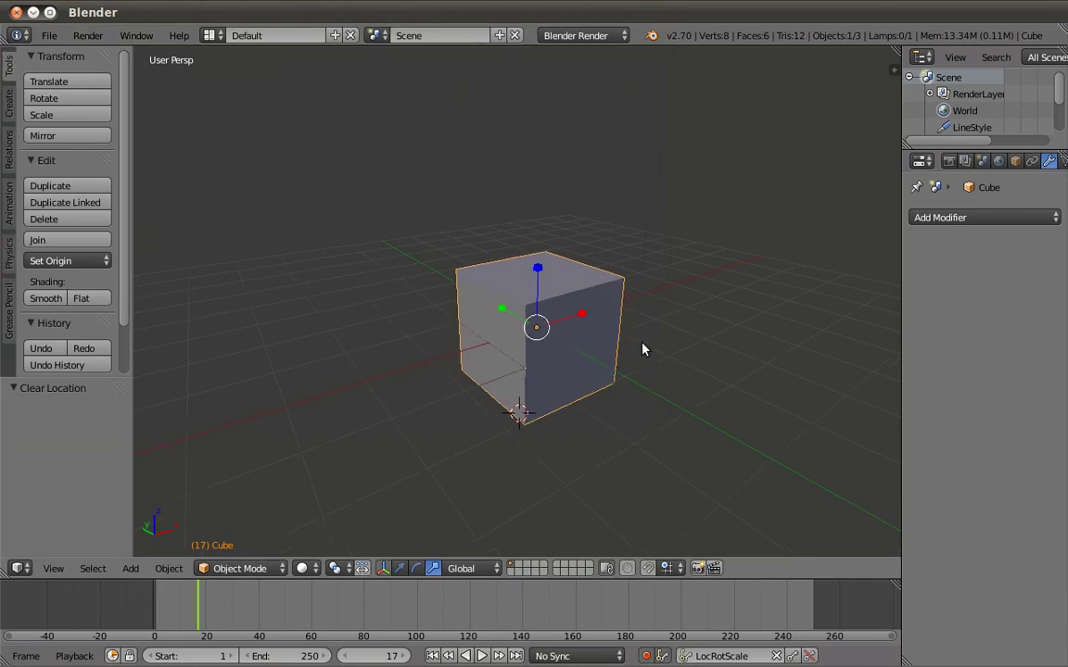
# View the cube in Front Ortho, orbit back to perspective, and bring up User Preferences.
pyautogui.press('KP_1')
pyautogui.moveTo(524, 337)
pyautogui.mouseDown(button='middle')
pyautogui.moveTo(610, 370)
pyautogui.moveTo(514, 358)
pyautogui.mouseUp(button='middle')
pyautogui.click(48, 35)
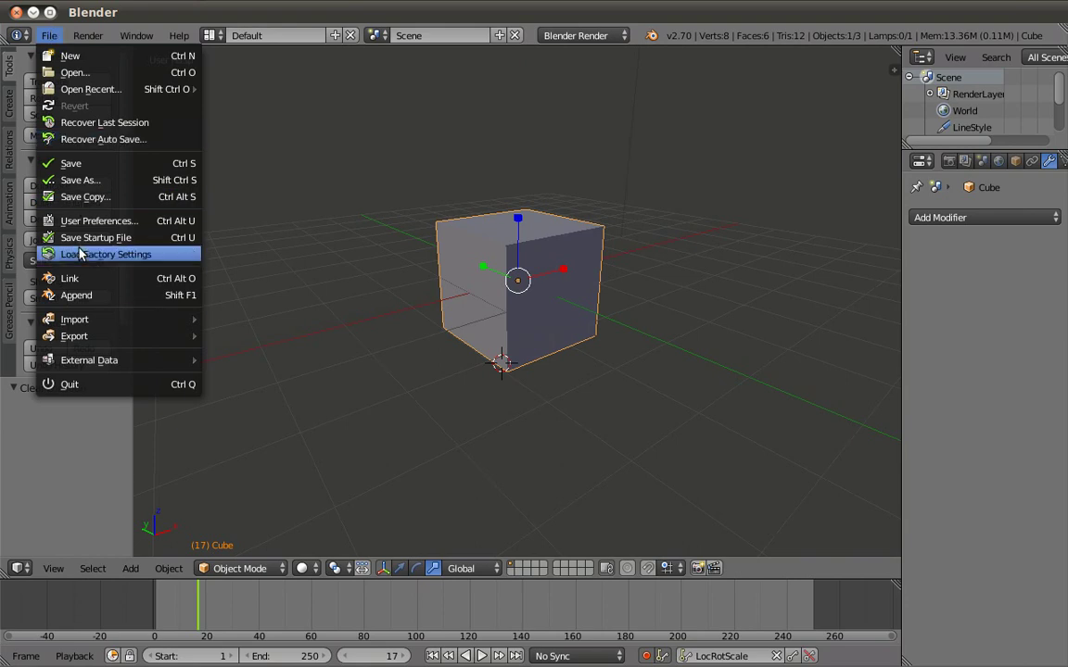
pyautogui.click(92, 221)
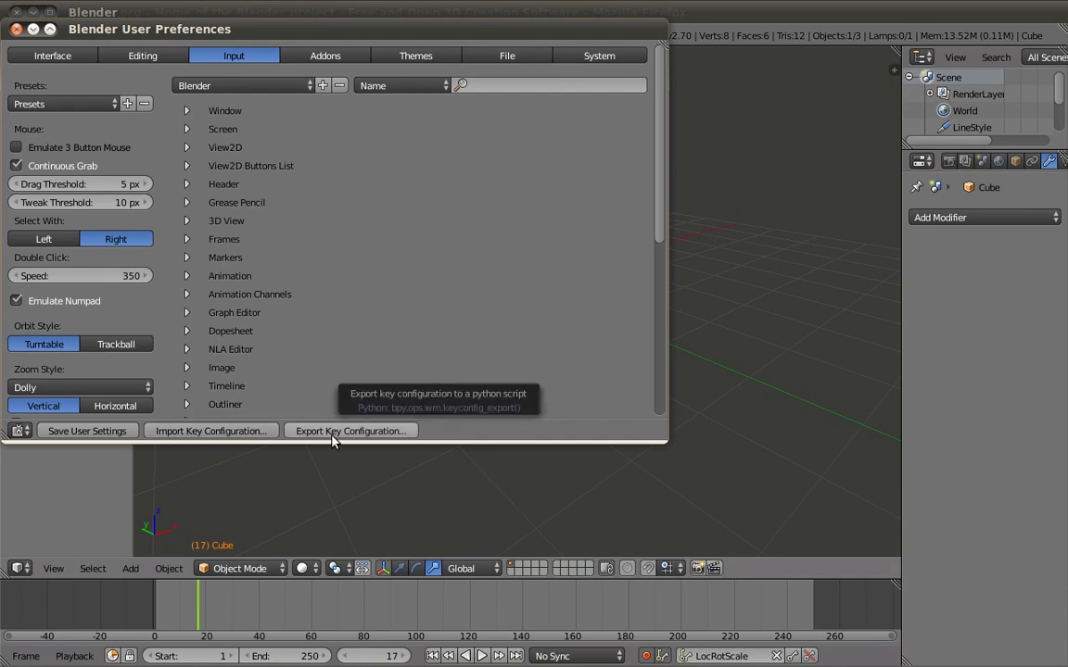
# Review the Editing, Interface and Input preference tabs, close them, and open the File menu.
pyautogui.click(111, 56)
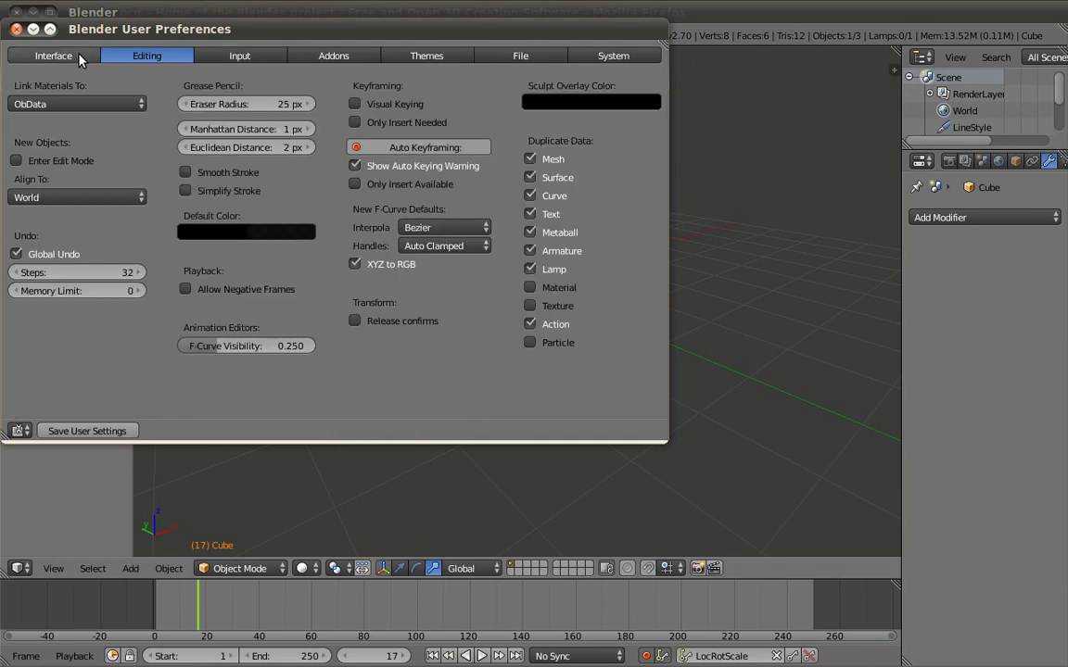
pyautogui.click(71, 57)
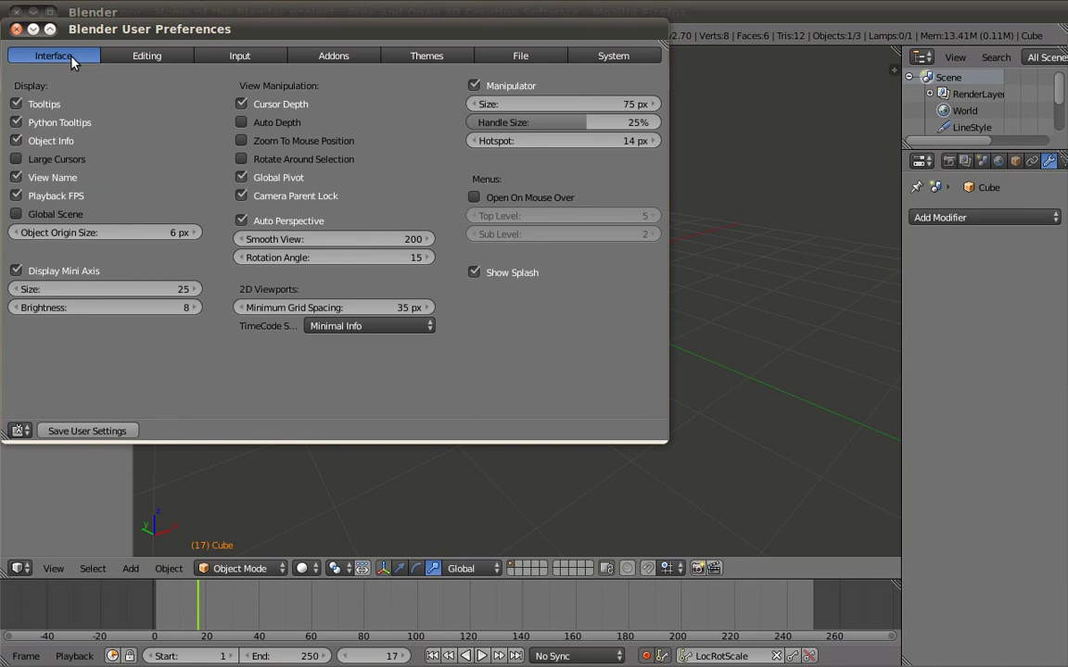
pyautogui.click(283, 56)
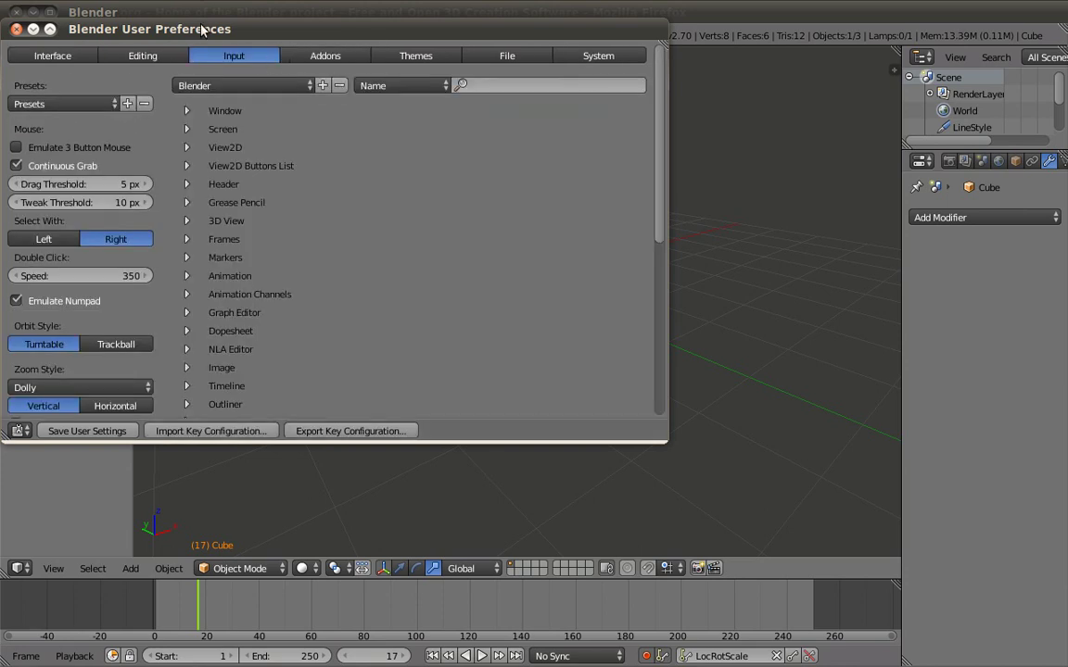
pyautogui.click(18, 28)
pyautogui.click(48, 35)
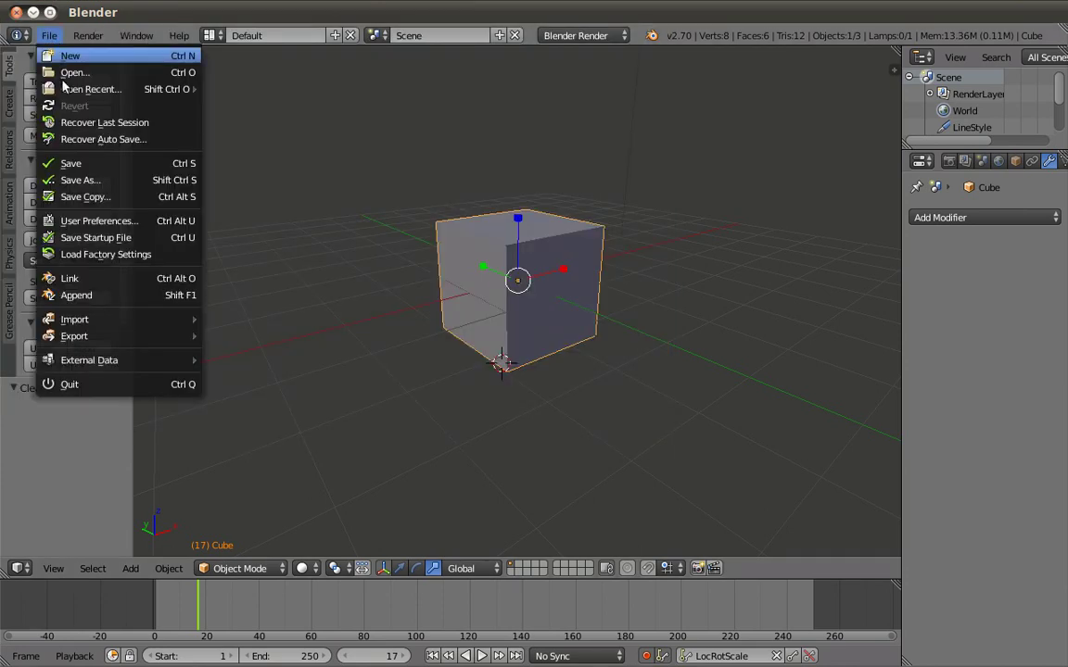
# Load factory settings and orbit around the default cube, camera and lamp scene.
pyautogui.click(117, 255)
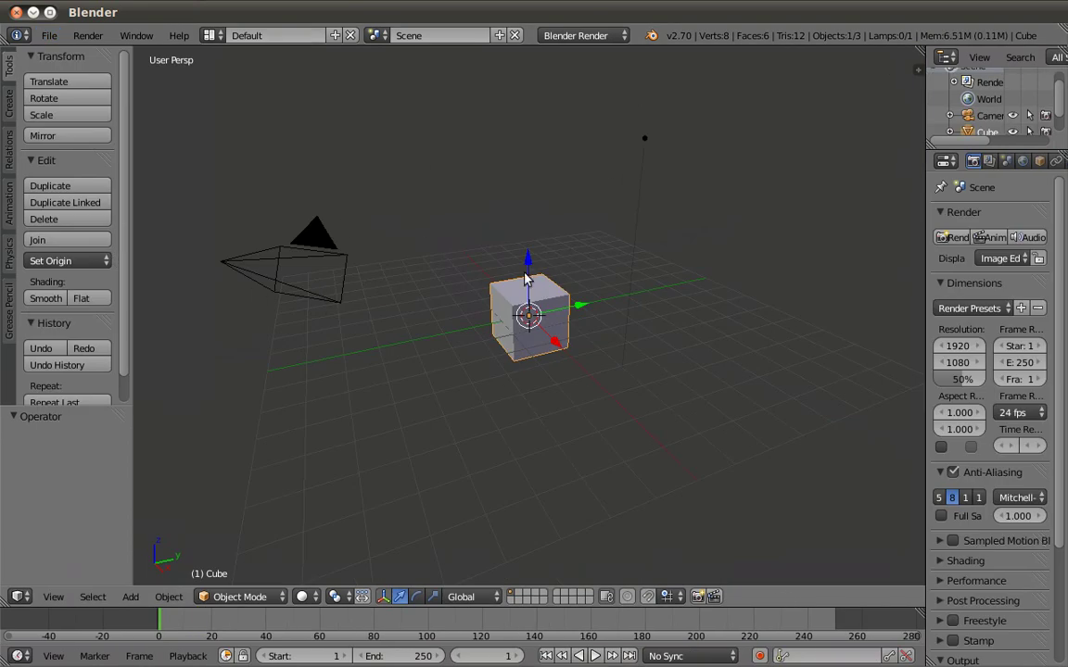
pyautogui.moveTo(481, 277); pyautogui.dragTo(596, 323, button='middle')
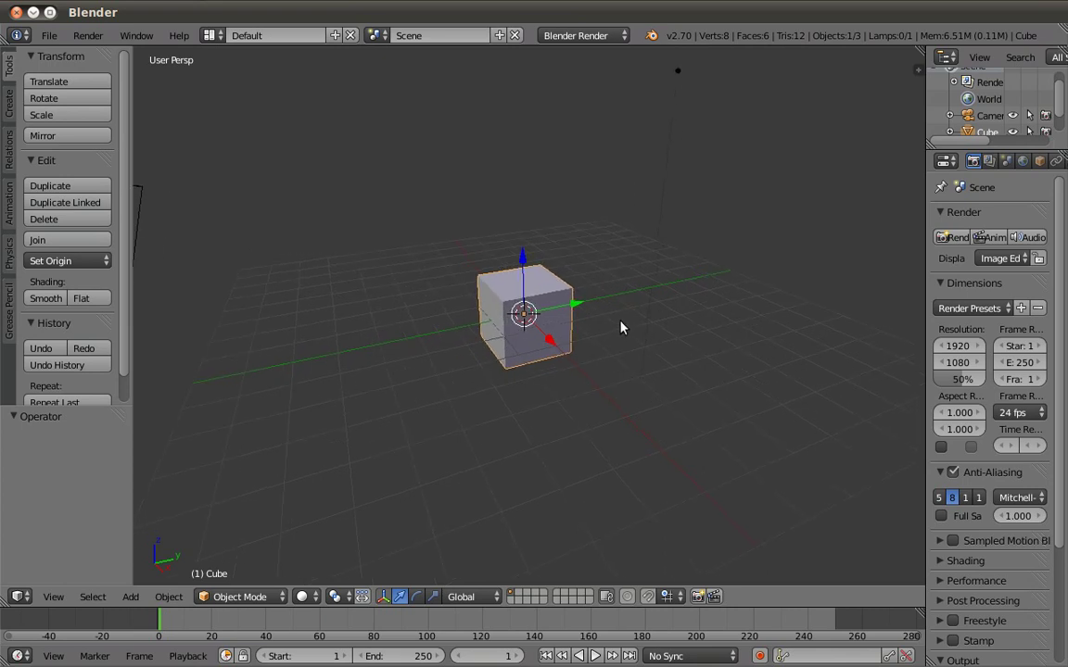
pyautogui.moveTo(489, 315); pyautogui.dragTo(449, 308, button='middle')
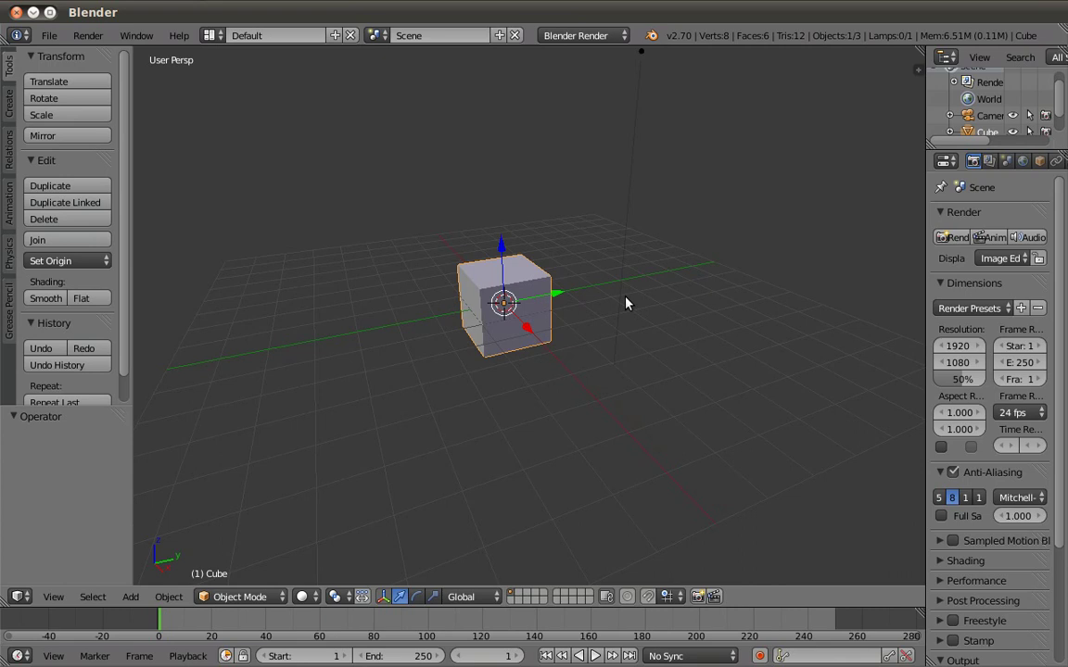
# Show layer 1, switch to empty layer 4, then return to layer 1 with the cube.
pyautogui.press('1')
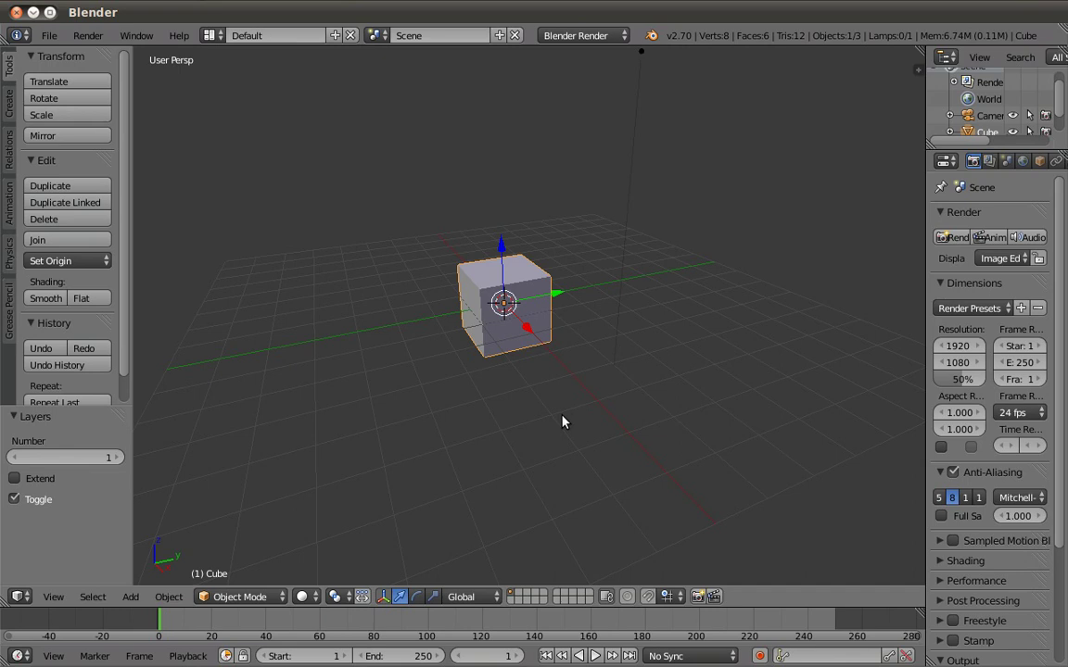
pyautogui.press('4')
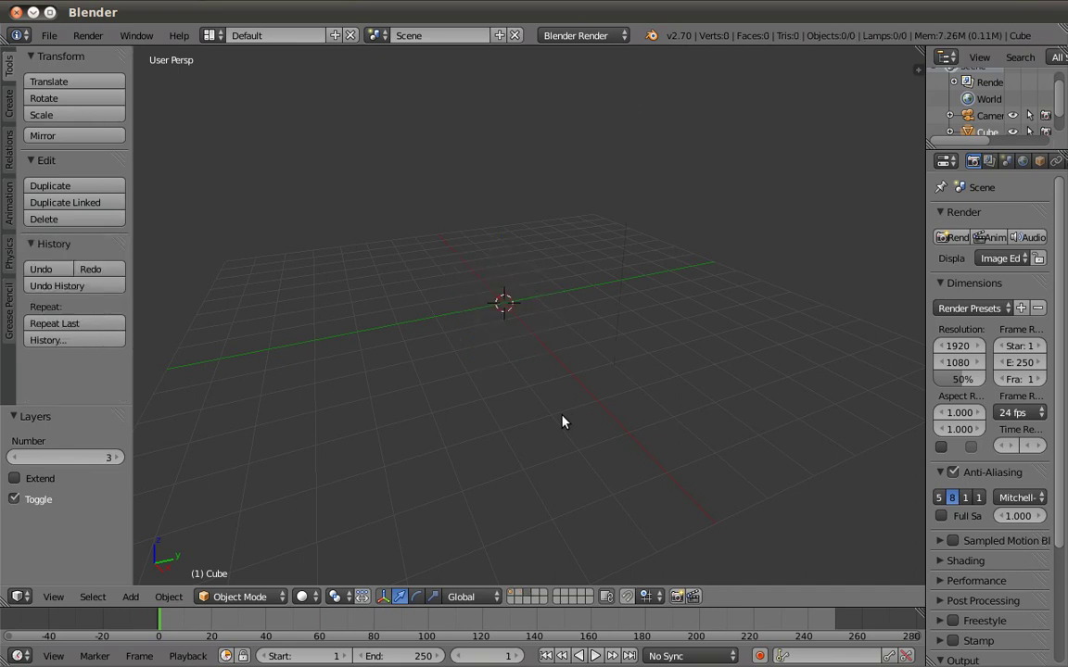
pyautogui.press('1')
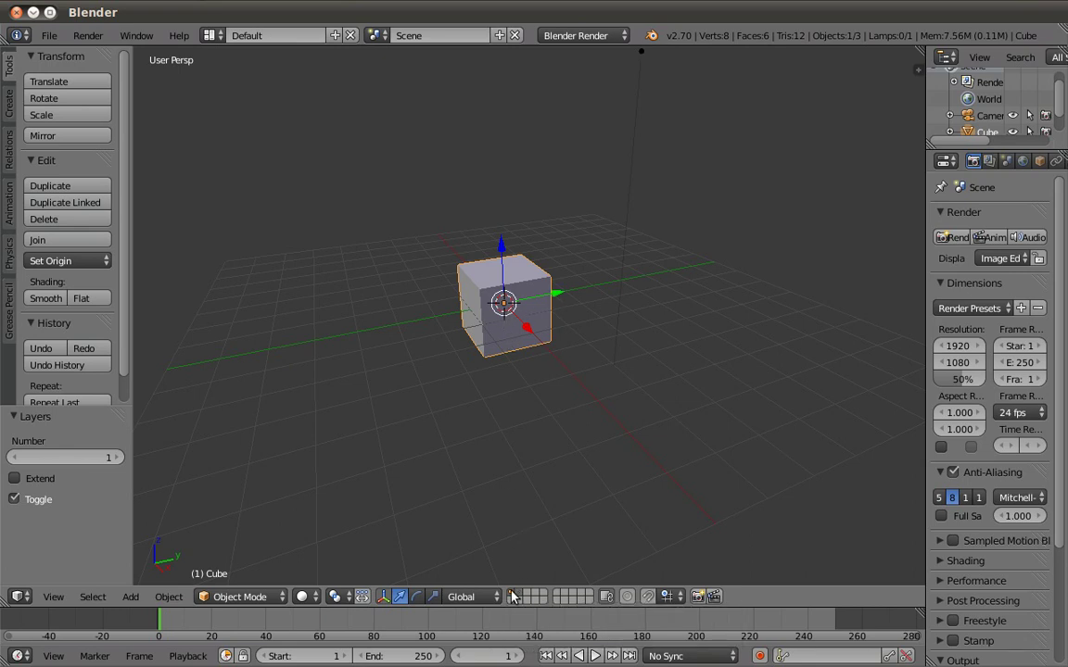
# Move the cube left along Y, add a UV sphere to its right, and send it to another layer.
pyautogui.moveTo(541, 292); pyautogui.dragTo(412, 325)
pyautogui.click(10, 102)
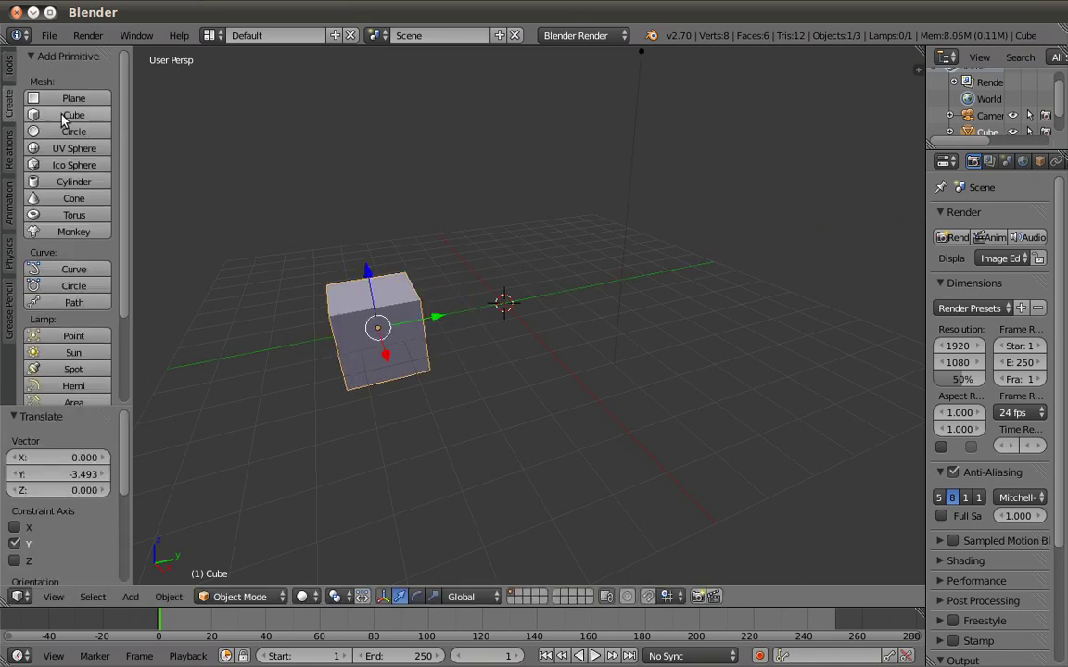
pyautogui.click(72, 149)
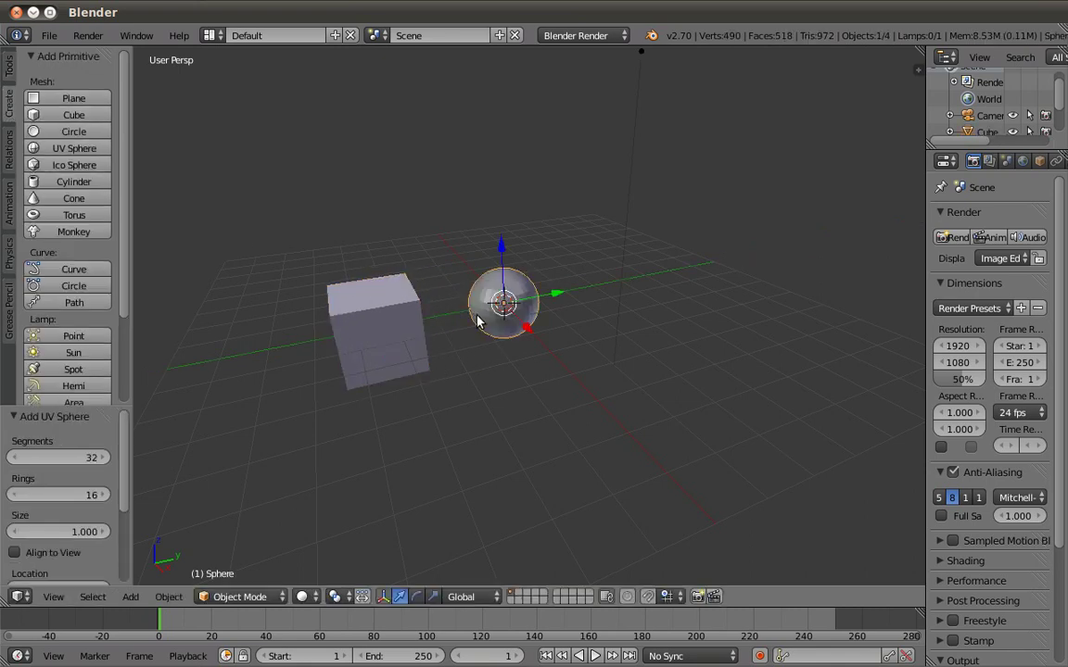
pyautogui.moveTo(554, 295); pyautogui.dragTo(623, 284)
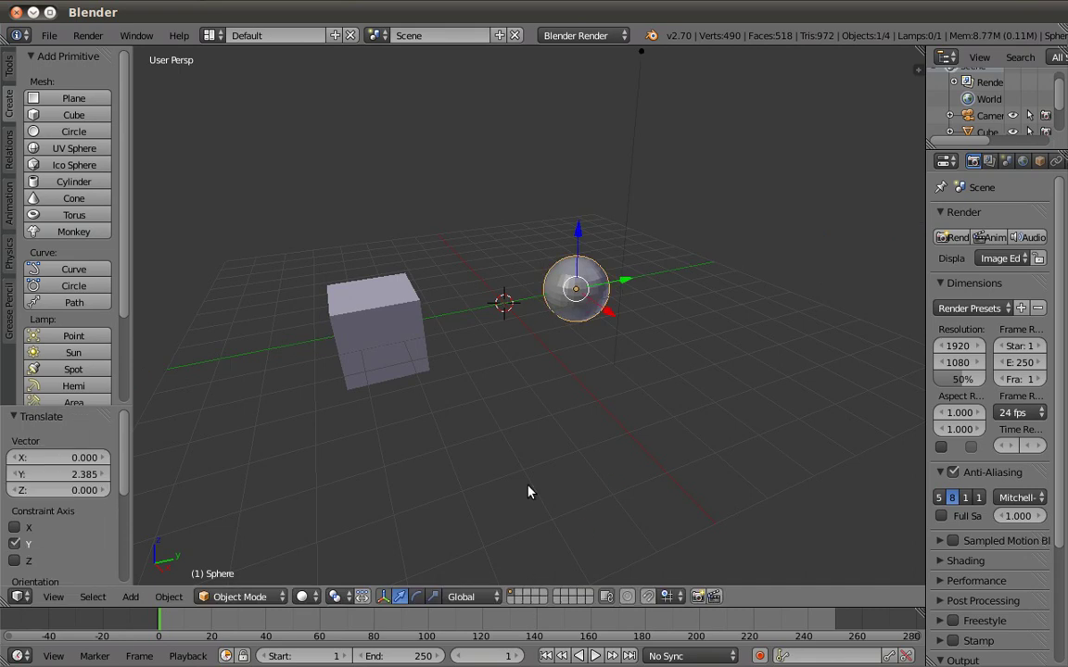
pyautogui.press('m')
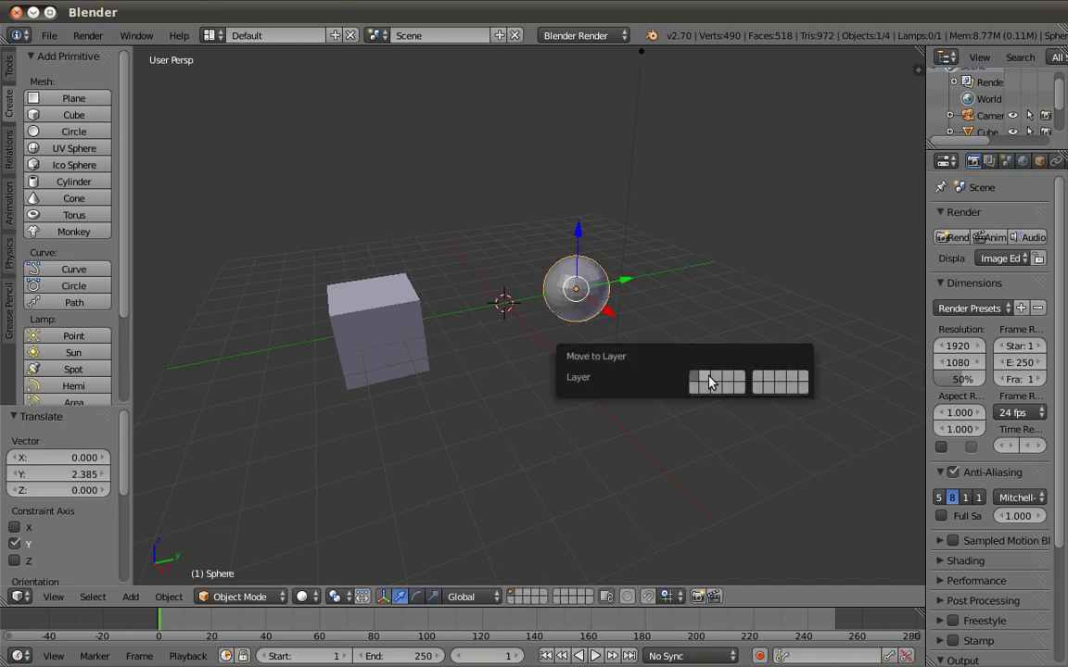
pyautogui.click(709, 381)
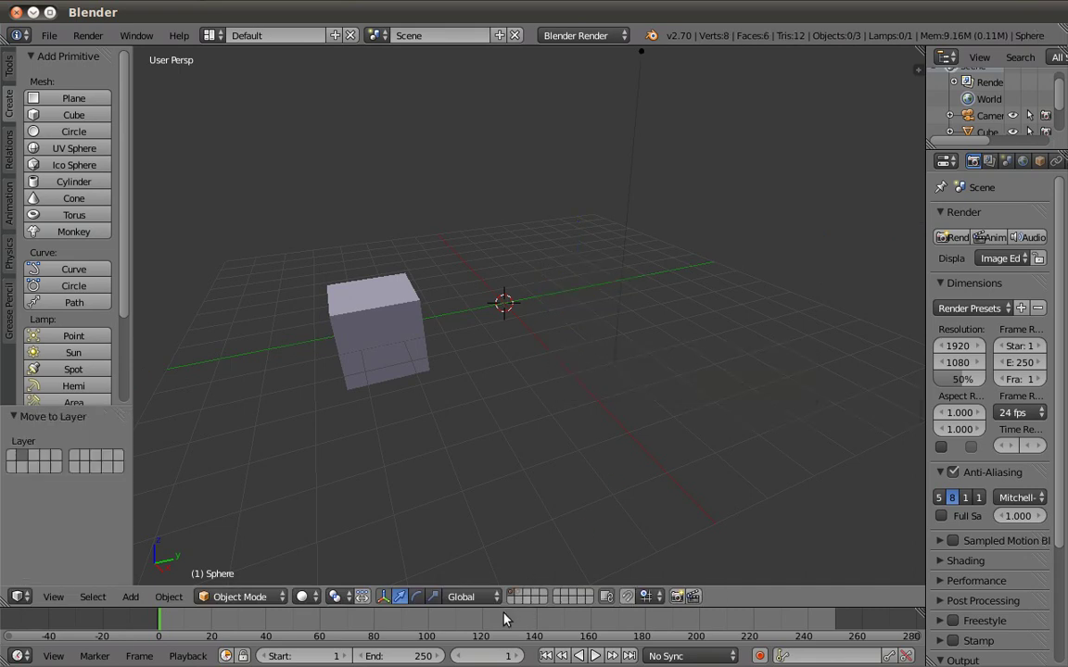
# Toggle the sphere layer's visibility, show only layer 1, and open User Preferences.
pyautogui.keyDown('shift'); pyautogui.click(520, 597); pyautogui.keyUp('shift')
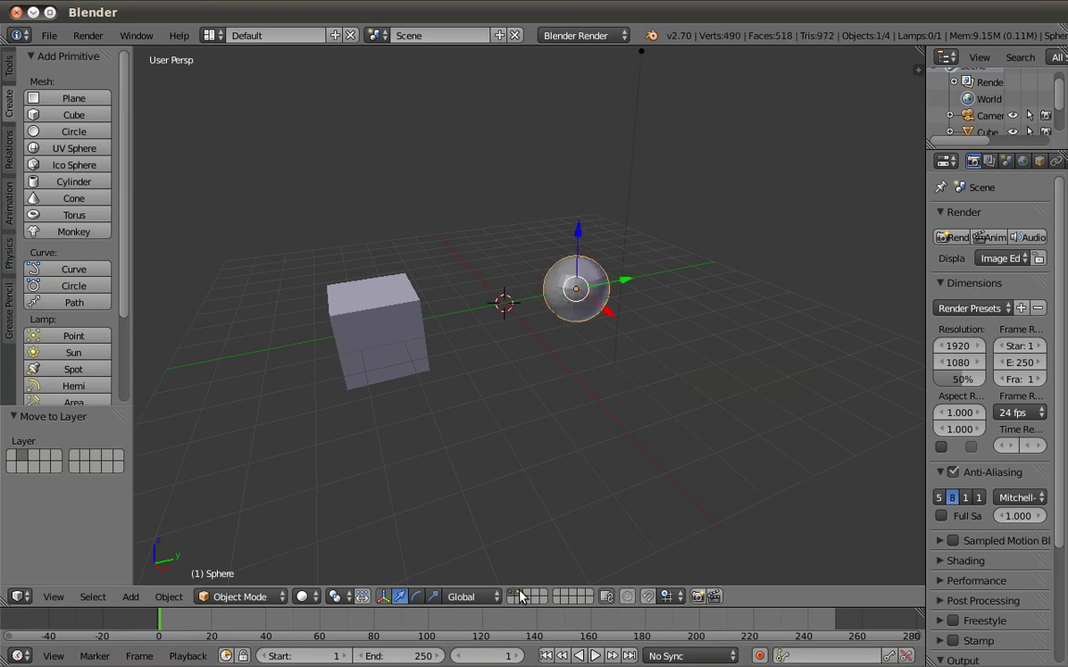
pyautogui.keyDown('shift'); pyautogui.click(520, 597); pyautogui.keyUp('shift')
pyautogui.keyDown('shift'); pyautogui.click(520, 597); pyautogui.keyUp('shift')
pyautogui.keyDown('shift'); pyautogui.click(520, 597); pyautogui.keyUp('shift')
pyautogui.keyDown('shift'); pyautogui.click(520, 597); pyautogui.keyUp('shift')
pyautogui.keyDown('shift'); pyautogui.click(520, 597); pyautogui.keyUp('shift')
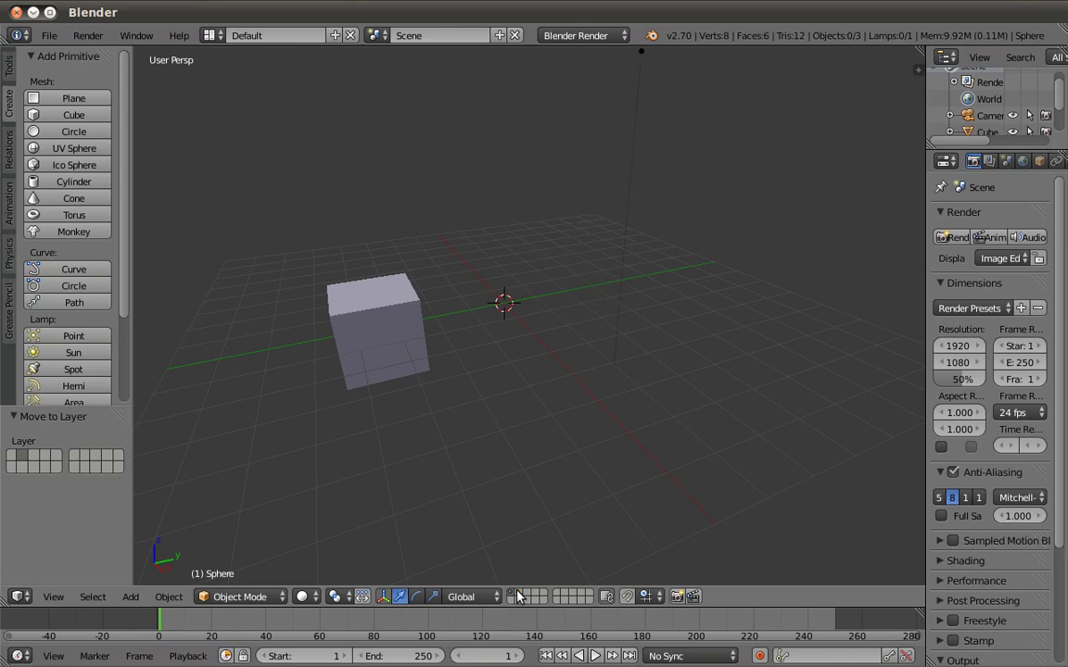
pyautogui.keyDown('shift'); pyautogui.click(522, 597); pyautogui.keyUp('shift')
pyautogui.keyDown('shift'); pyautogui.click(522, 597); pyautogui.keyUp('shift')
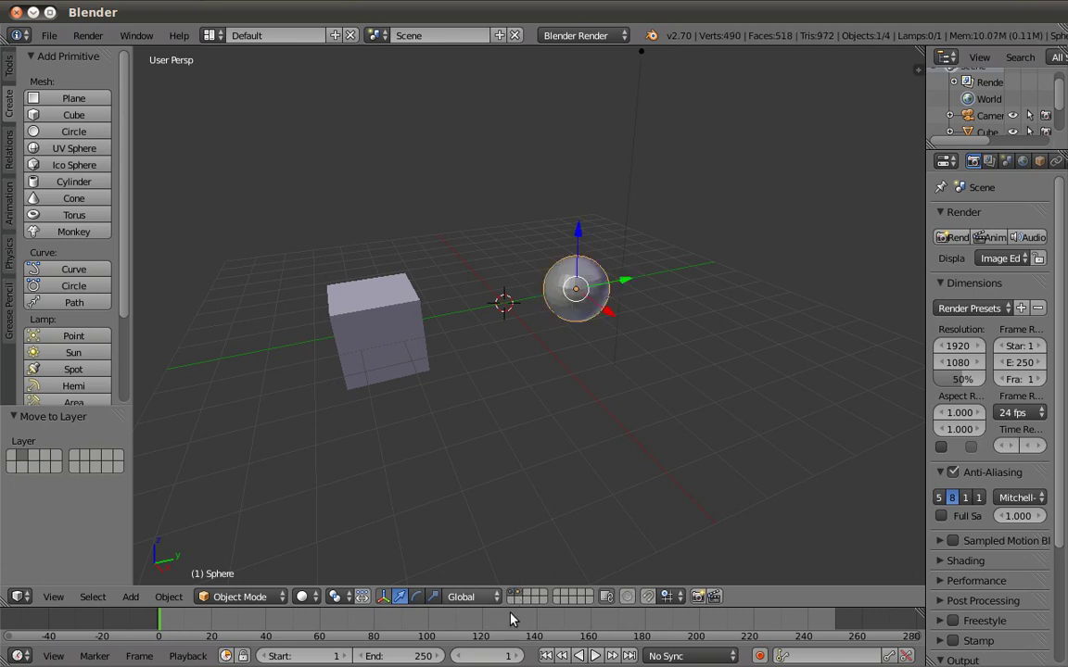
pyautogui.press('1')
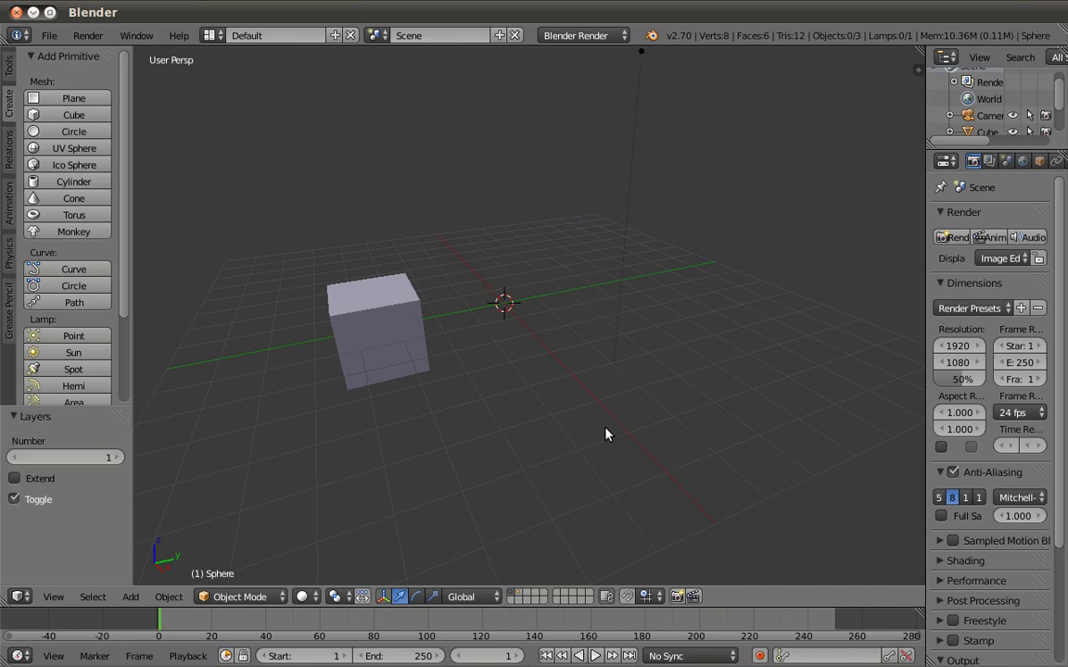
pyautogui.click(46, 35)
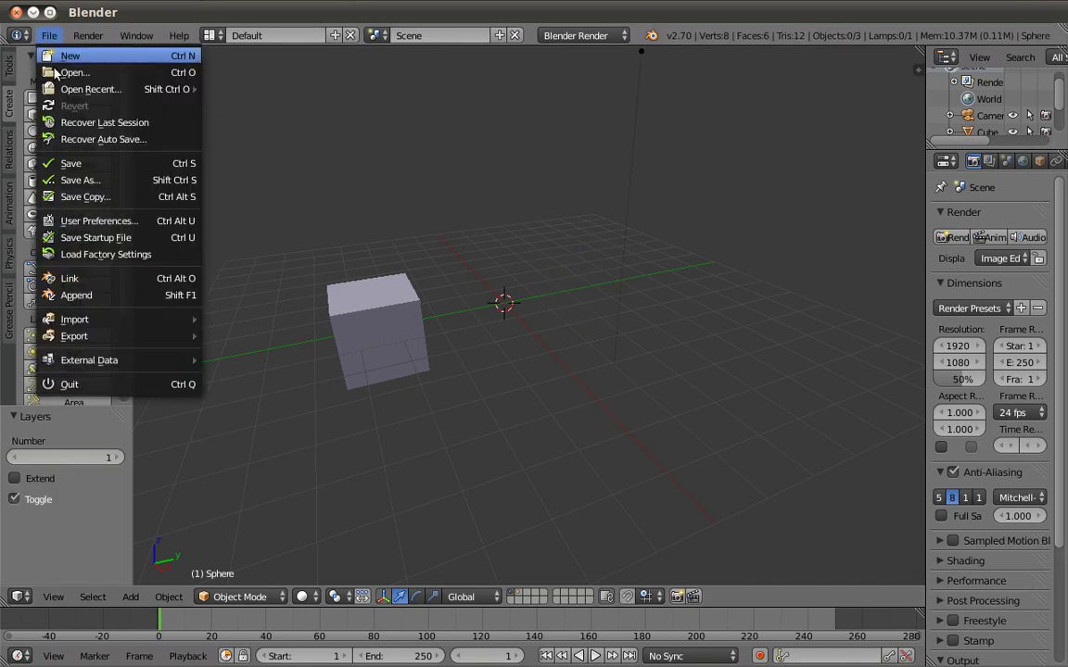
pyautogui.click(83, 223)
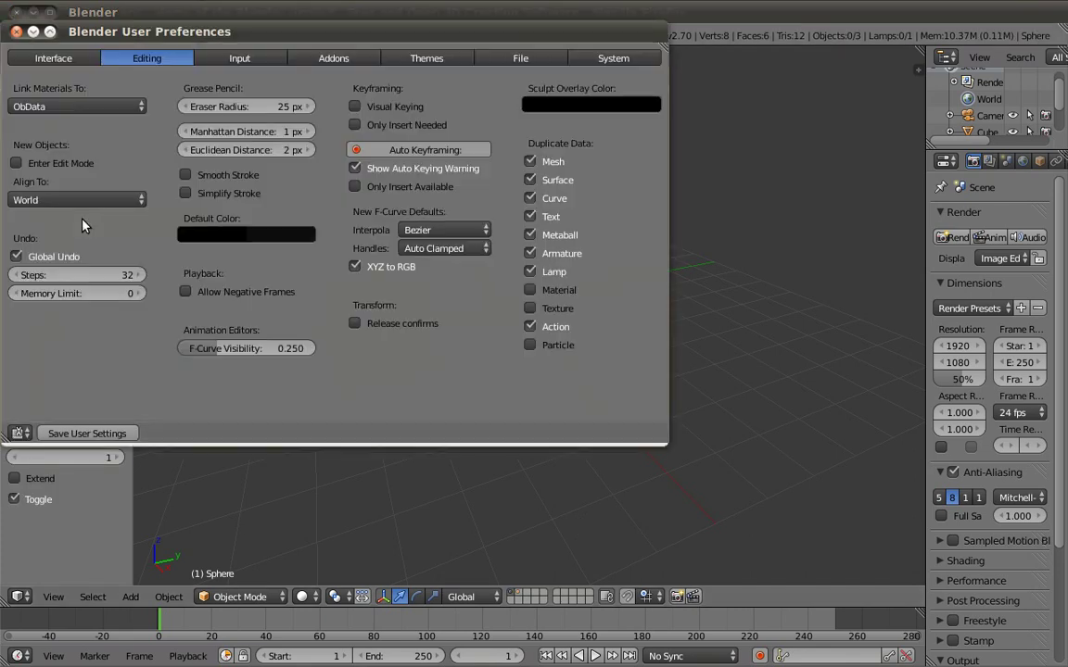
# Check the Input preferences tab and close the preferences window.
pyautogui.click(255, 62)
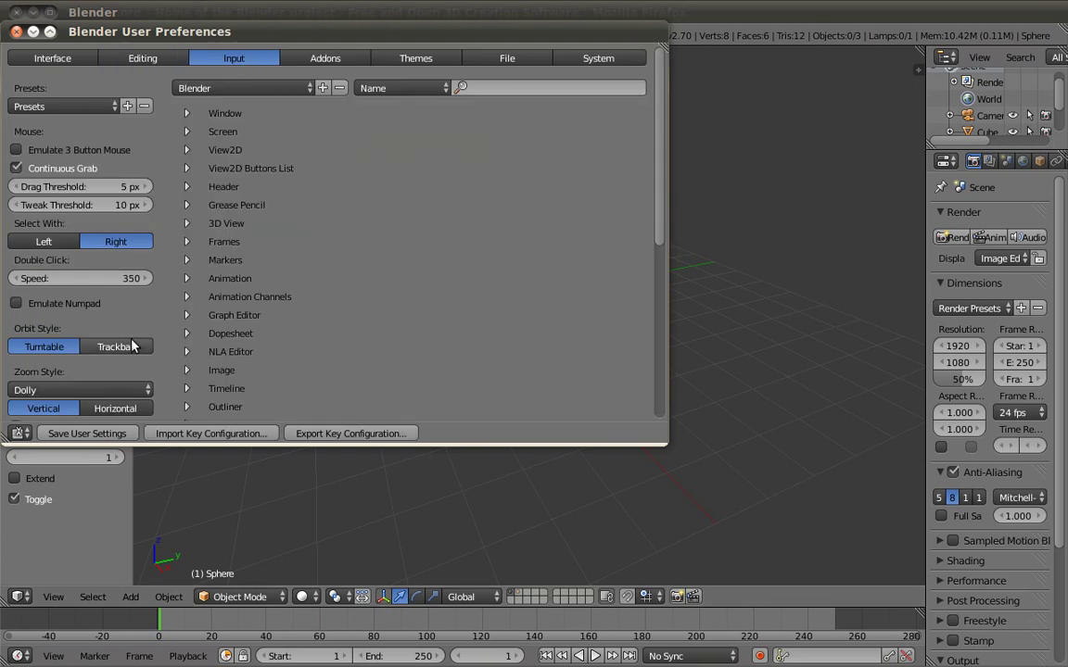
pyautogui.click(17, 31)
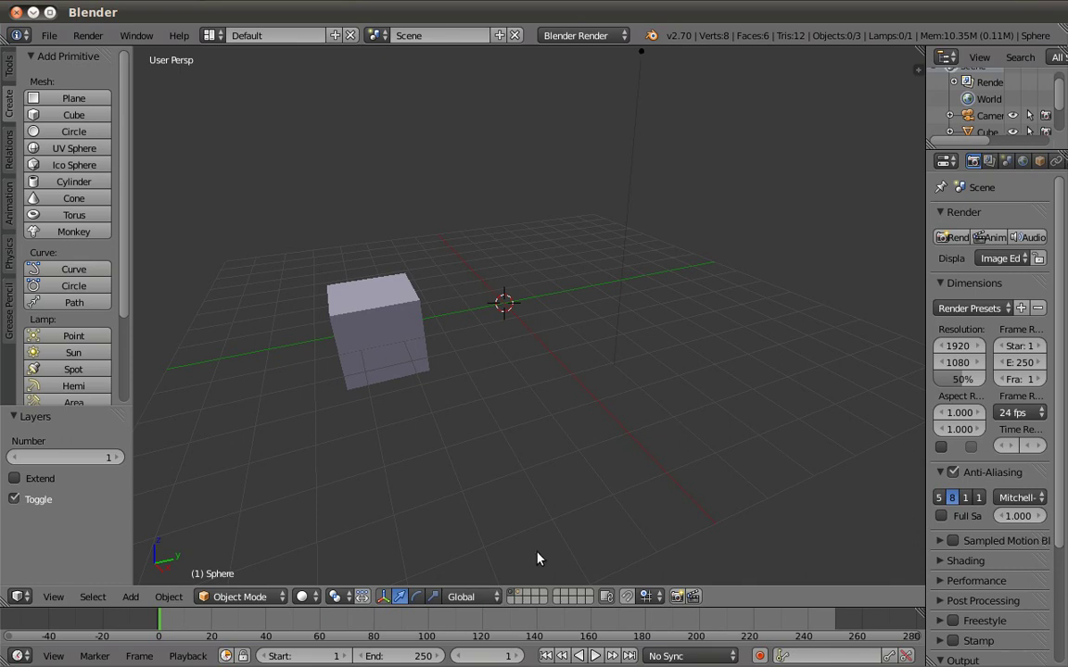
# Cycle through layers 1, 2 and 3, ending on layer 1 with the cube.
pyautogui.click(521, 596)
pyautogui.press('2')
pyautogui.press('1')
pyautogui.press('3')
pyautogui.press('1')
pyautogui.press('3')
pyautogui.press('1')
pyautogui.press('2')
pyautogui.press('1')
pyautogui.press('2')
pyautogui.press('1')
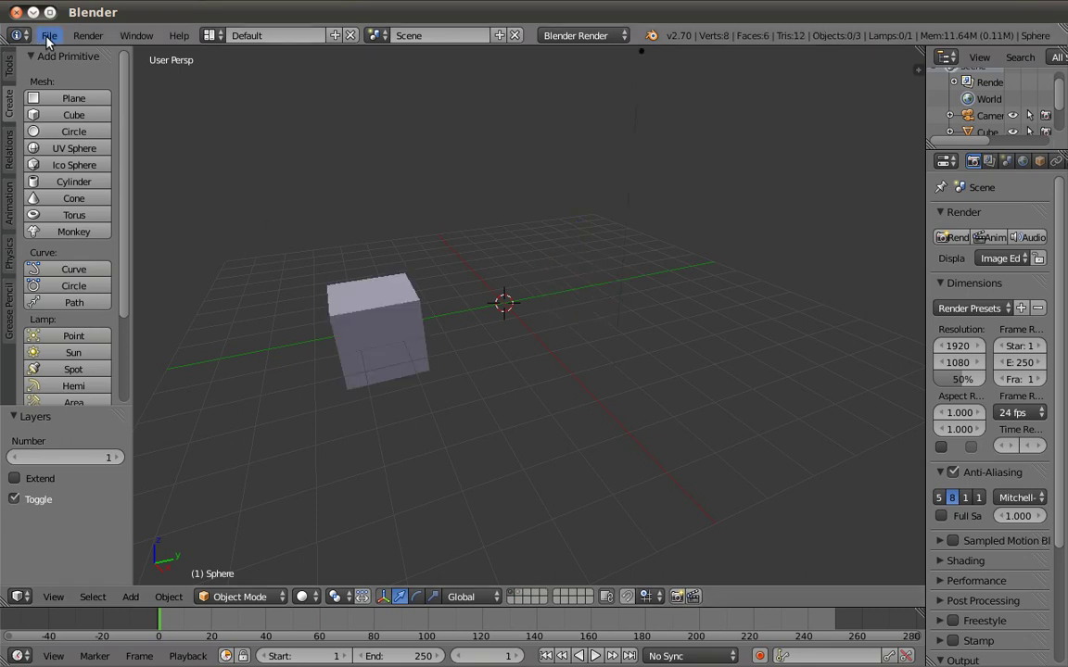
# Turn on Emulate Numpad in User Preferences, save the user settings, and close the window.
pyautogui.click(50, 40)
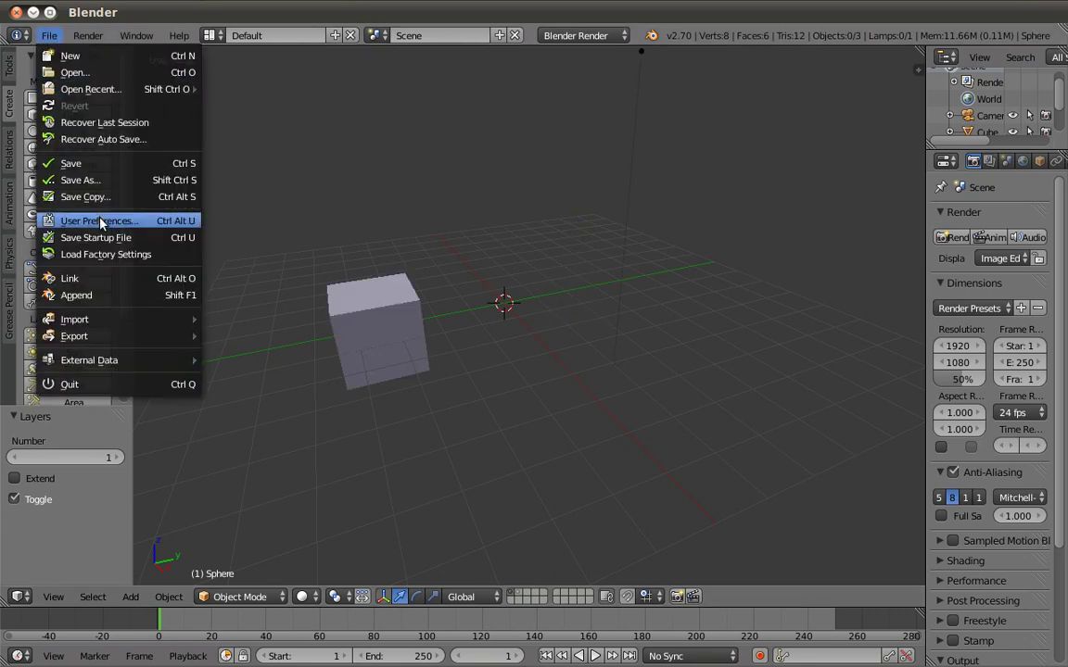
pyautogui.click(97, 220)
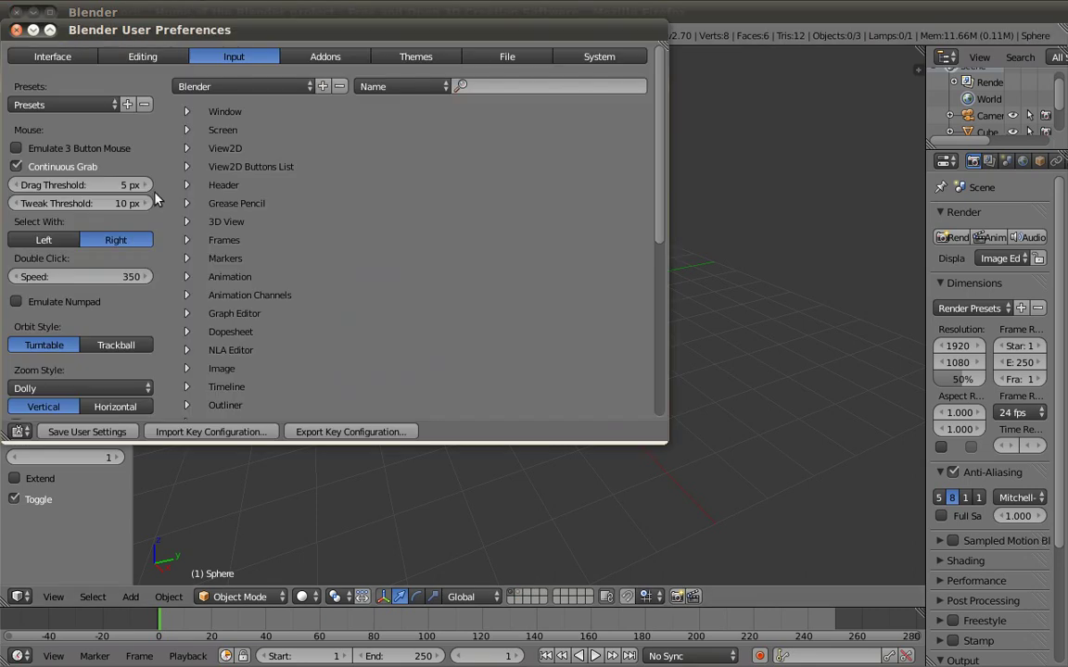
pyautogui.click(16, 303)
pyautogui.click(124, 437)
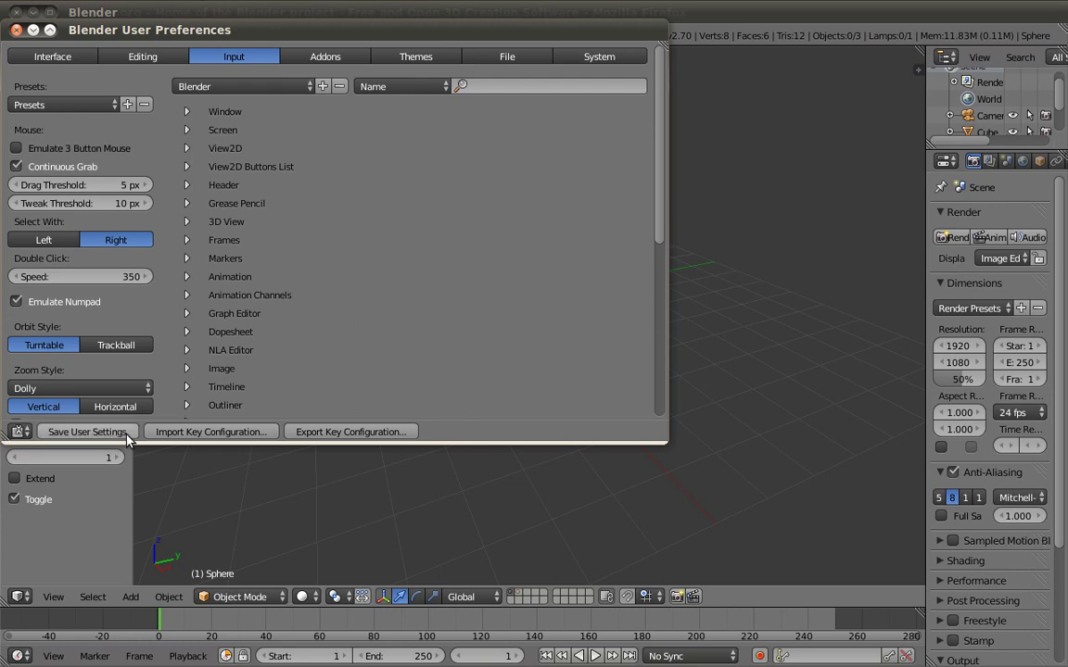
pyautogui.click(18, 32)
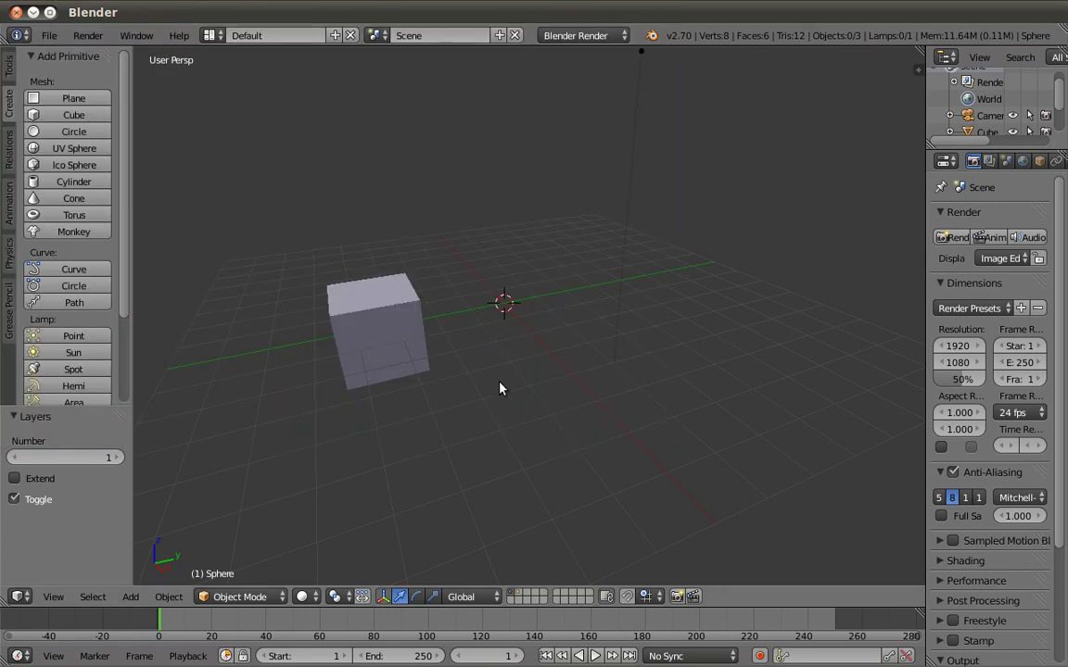
# Compare the front and right orthographic views, panning the side view to recentre it.
pyautogui.press('KP_1')
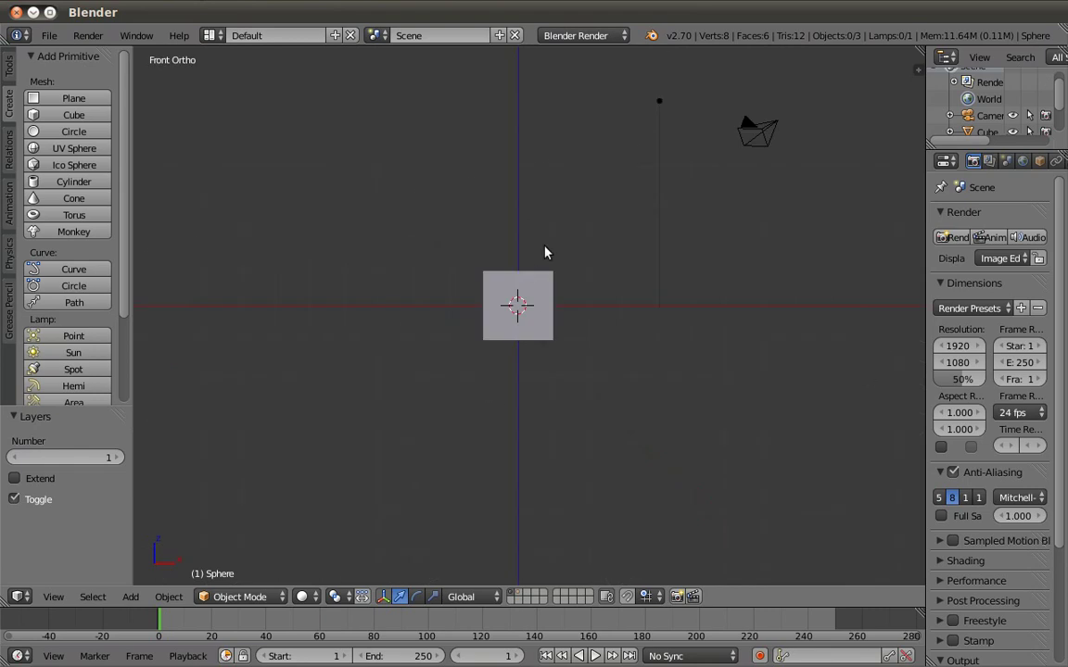
pyautogui.press('KP_3')
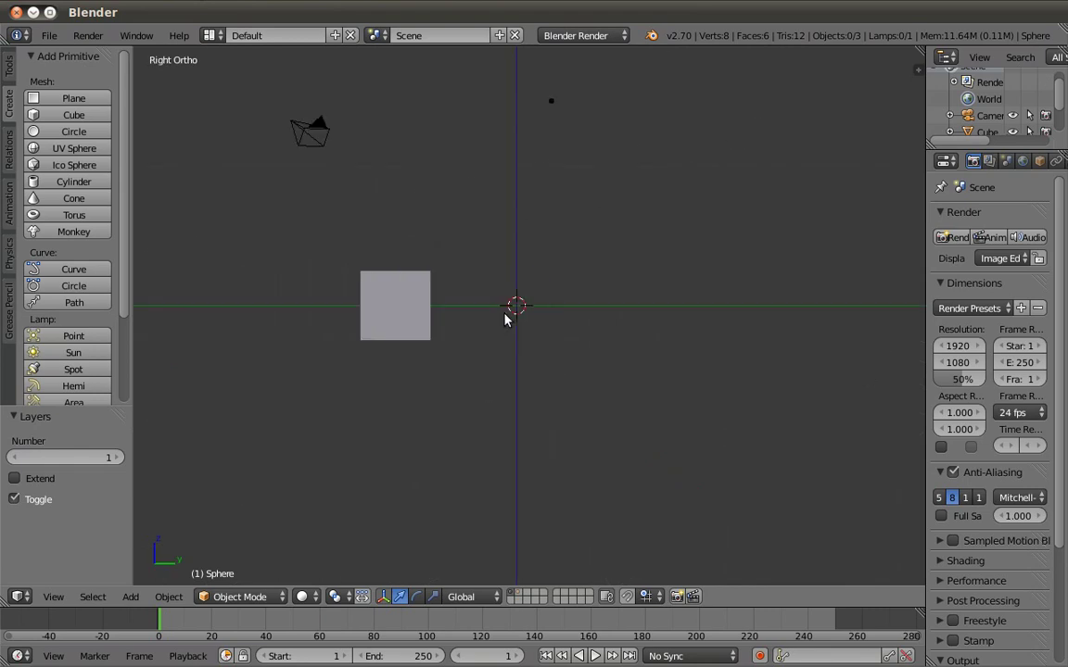
pyautogui.keyDown('shift'); pyautogui.moveTo(416, 326); pyautogui.dragTo(488, 340, button='middle'); pyautogui.keyUp('shift')
pyautogui.press('KP_1')
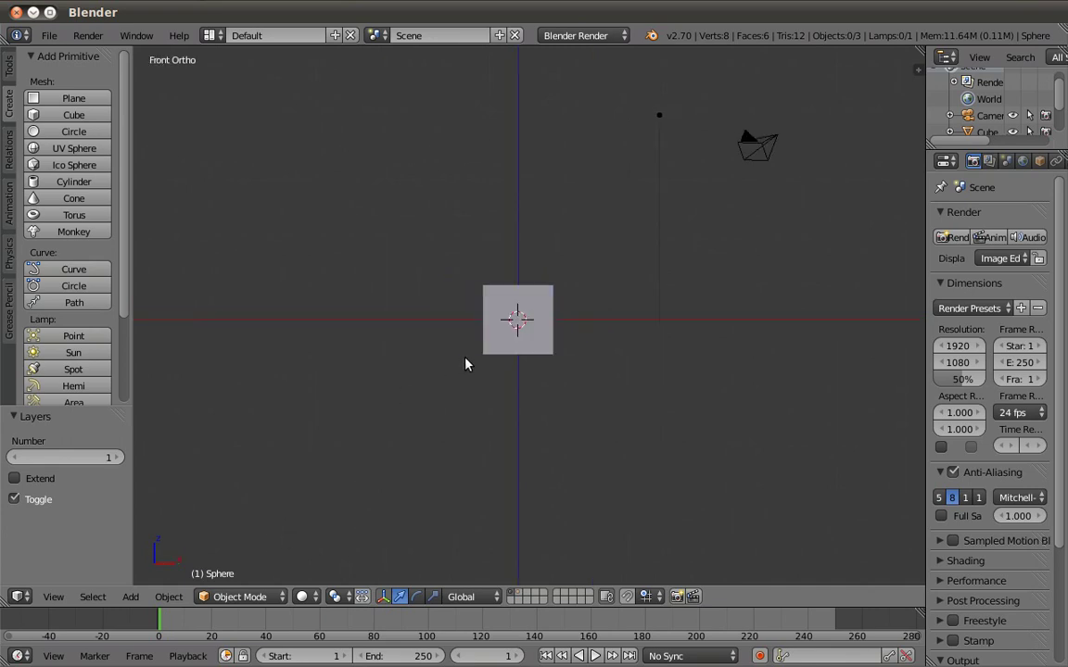
# Go from the right view to Top Ortho, select the cube, and open the Add menu.
pyautogui.press('KP_3')
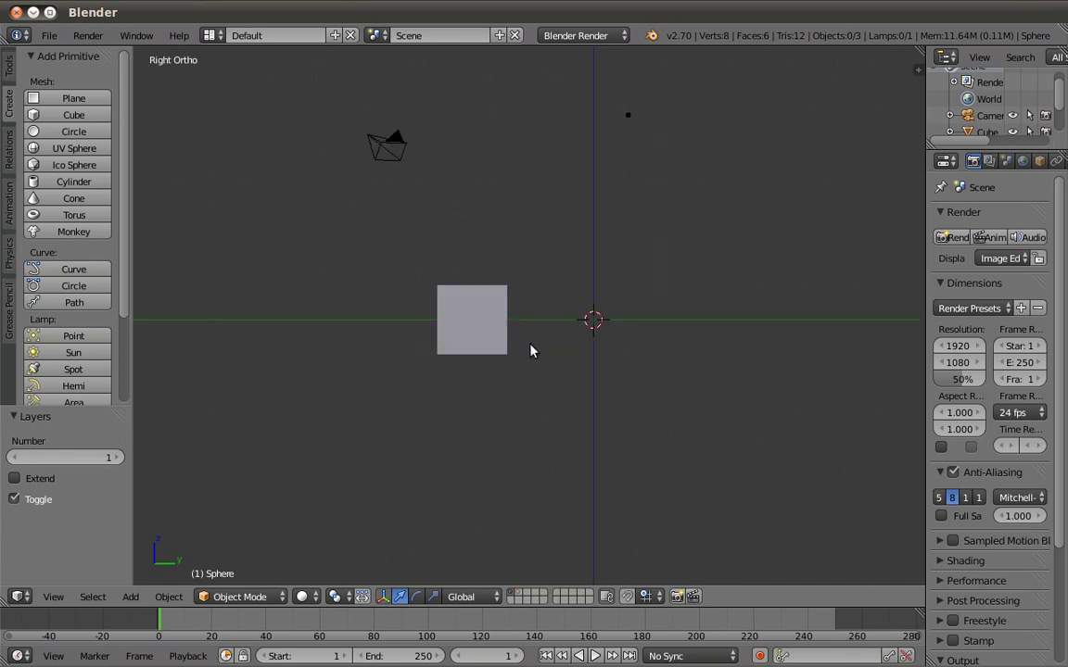
pyautogui.press('KP_8')
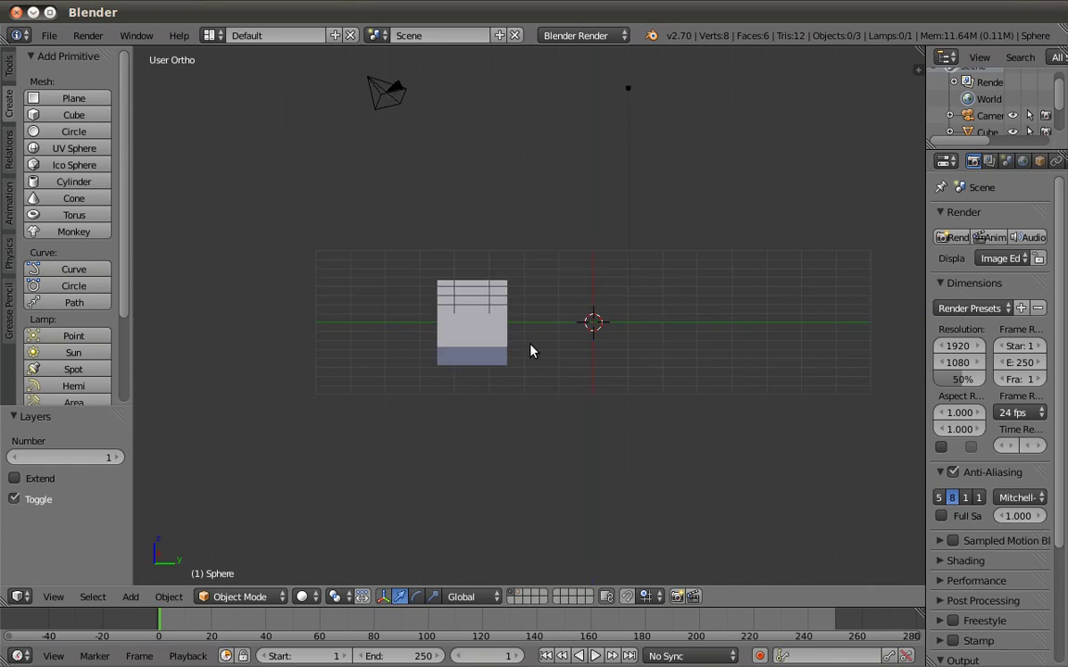
pyautogui.press('KP_7')
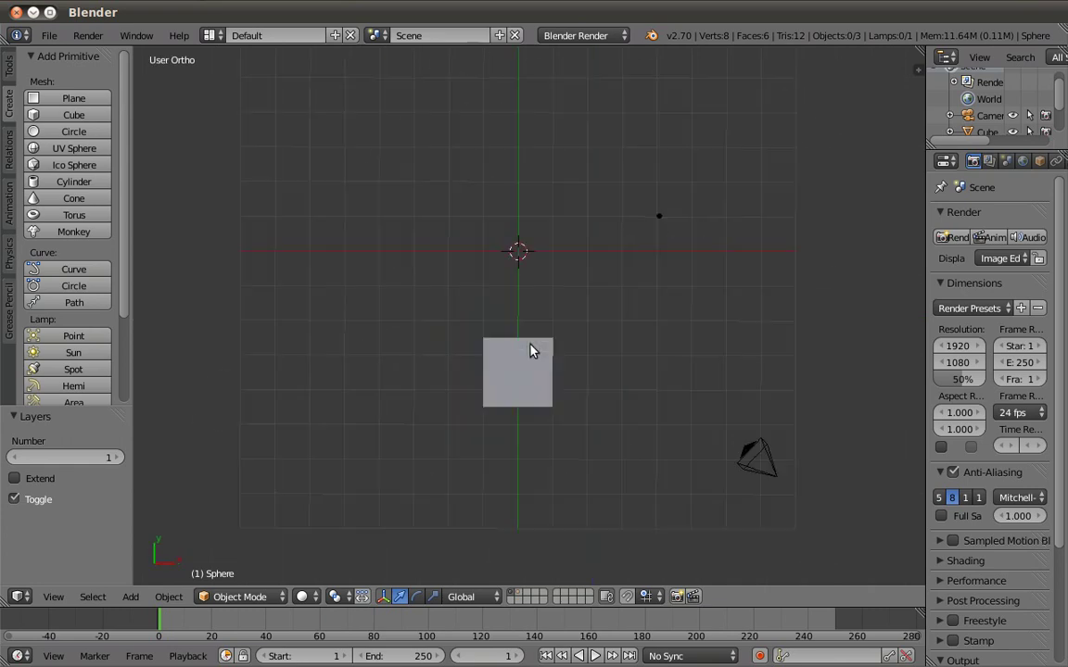
pyautogui.rightClick(547, 380)
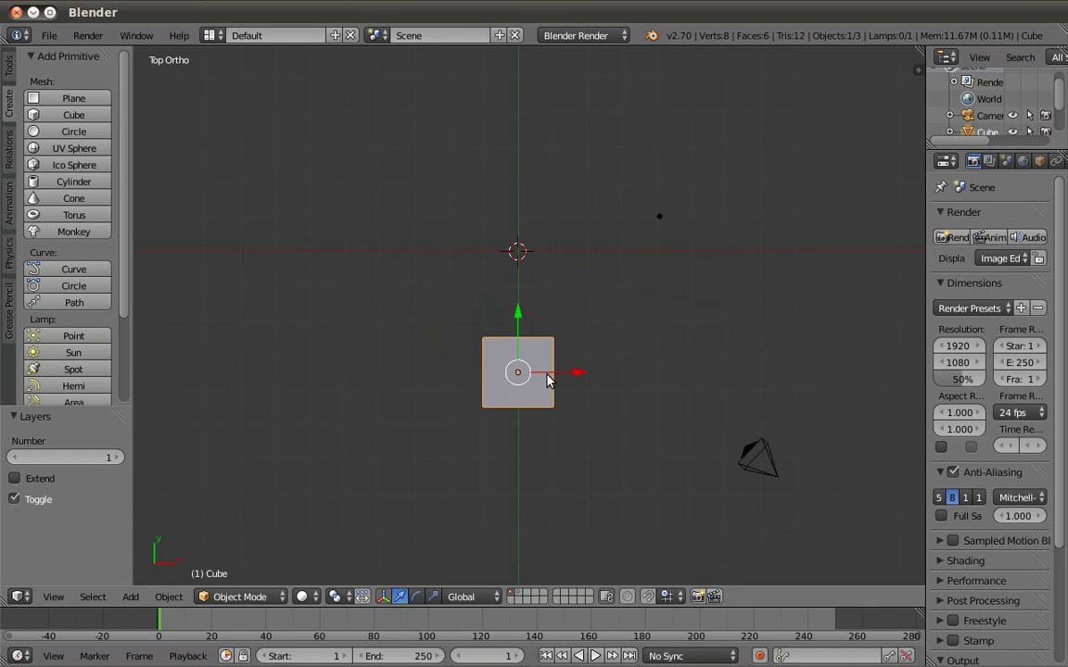
pyautogui.click(131, 597)
# Browse the Object menu commands, then place the 3D cursor up and left of the cube.
pyautogui.click(167, 597)
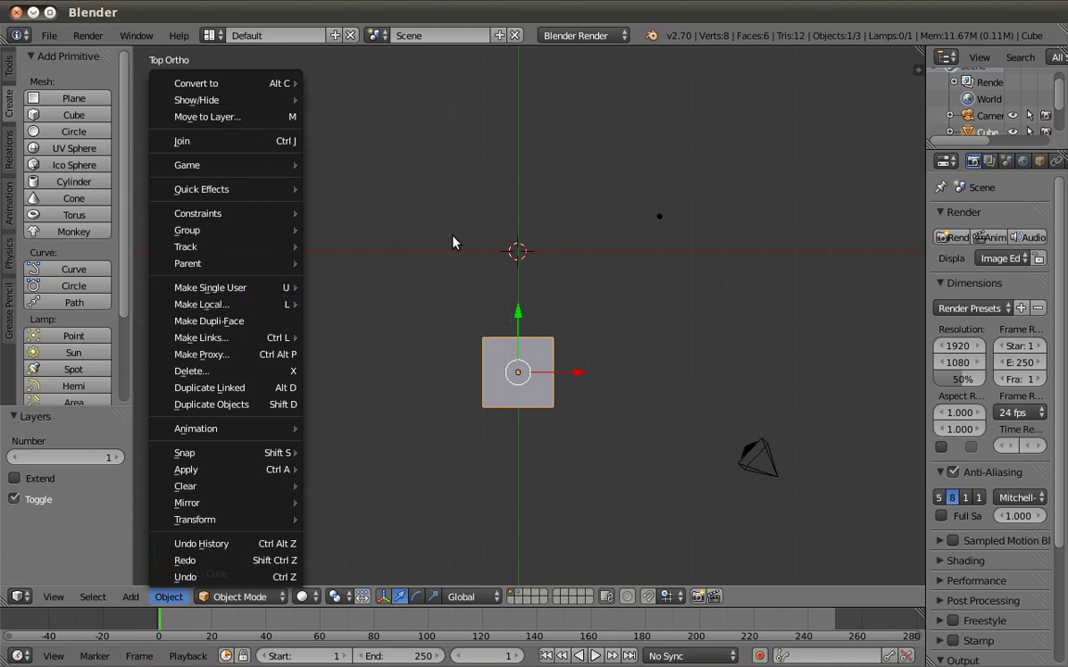
pyautogui.click(171, 594)
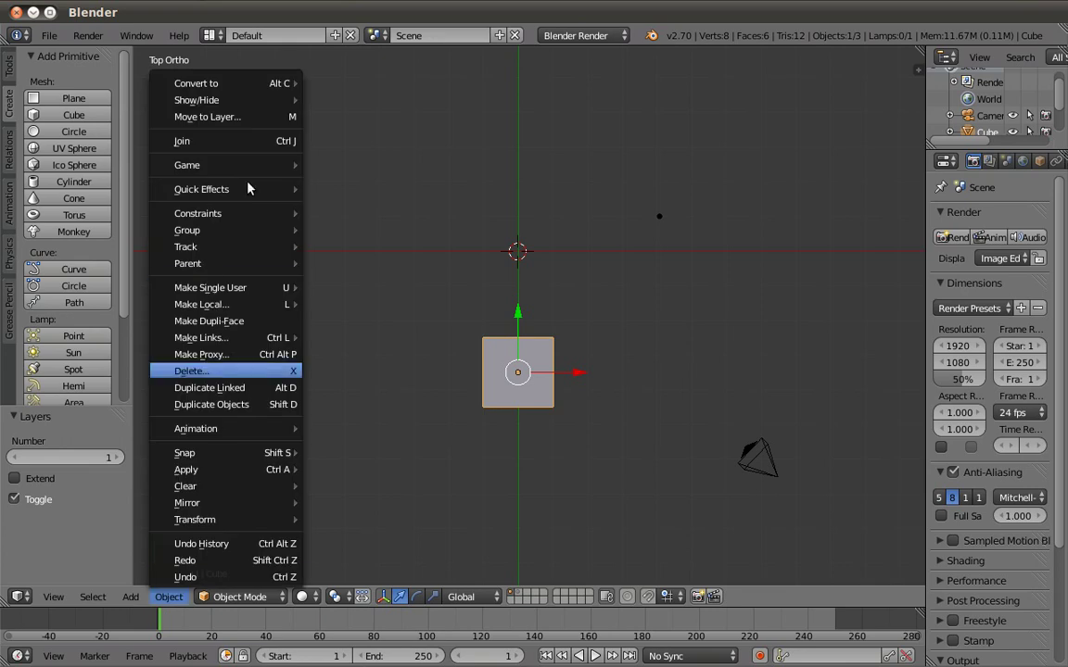
pyautogui.click(424, 263)
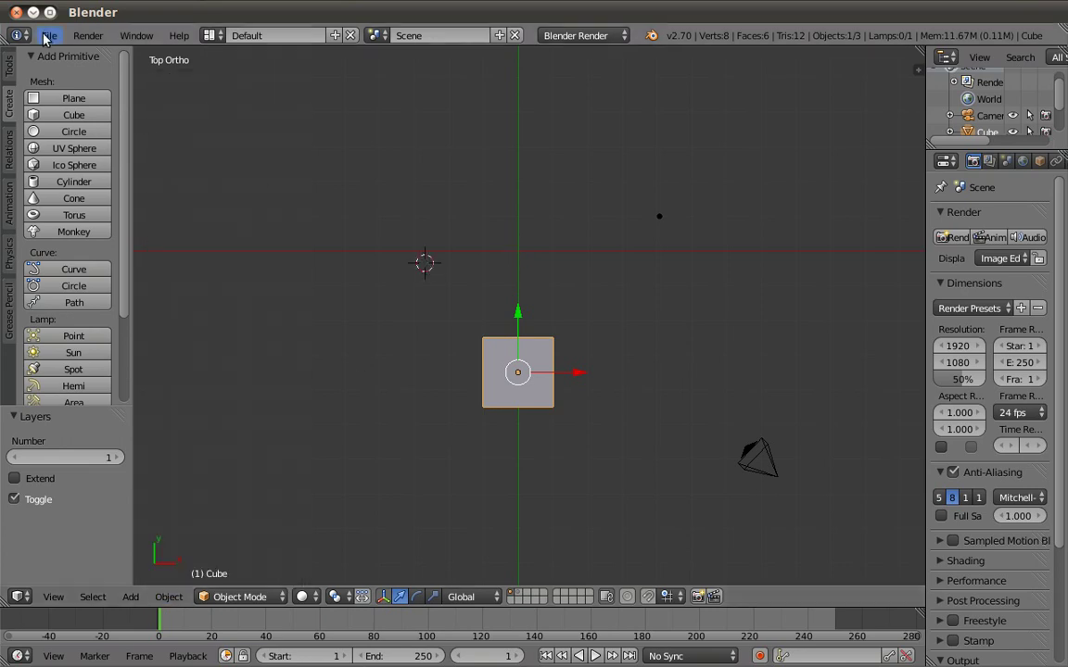
pyautogui.click(47, 35)
pyautogui.click(96, 221)
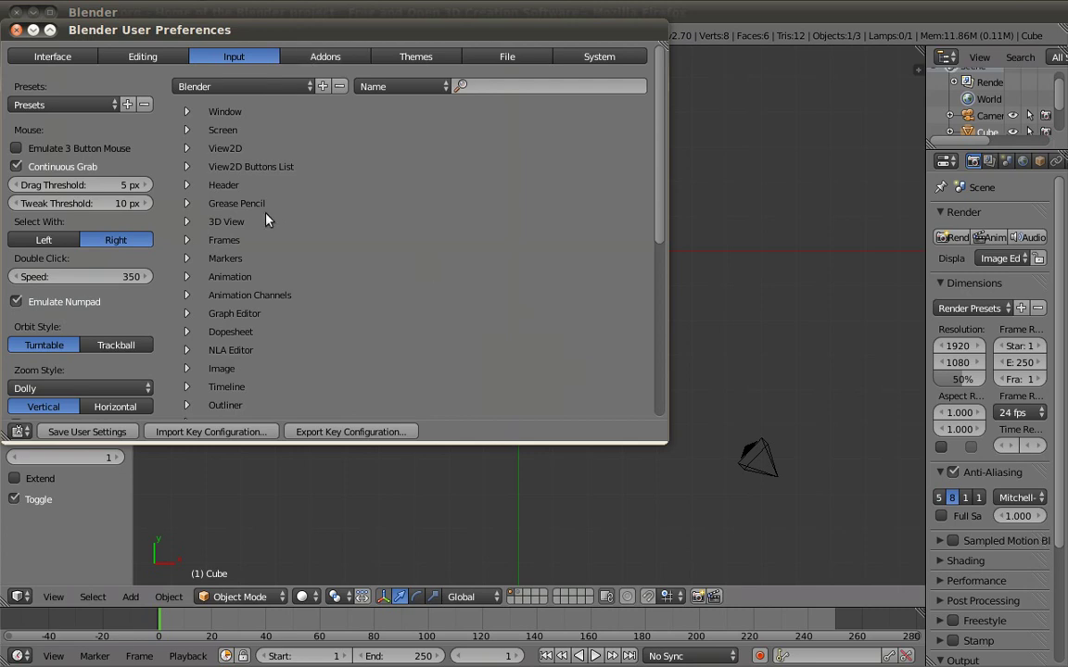
pyautogui.click(187, 130)
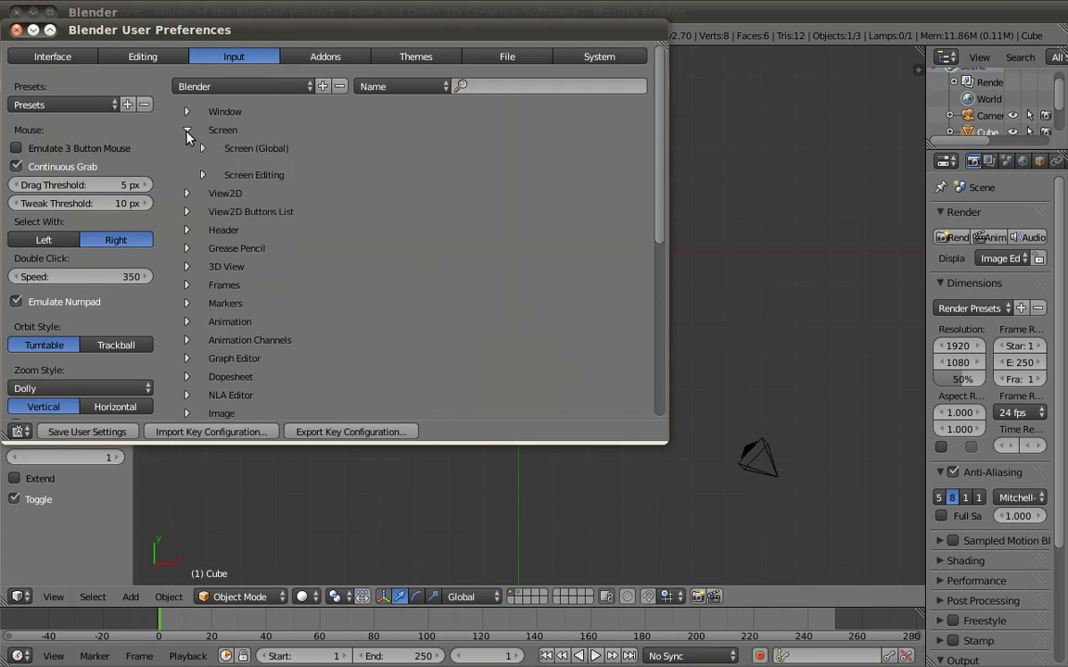
pyautogui.click(188, 135)
pyautogui.click(186, 148)
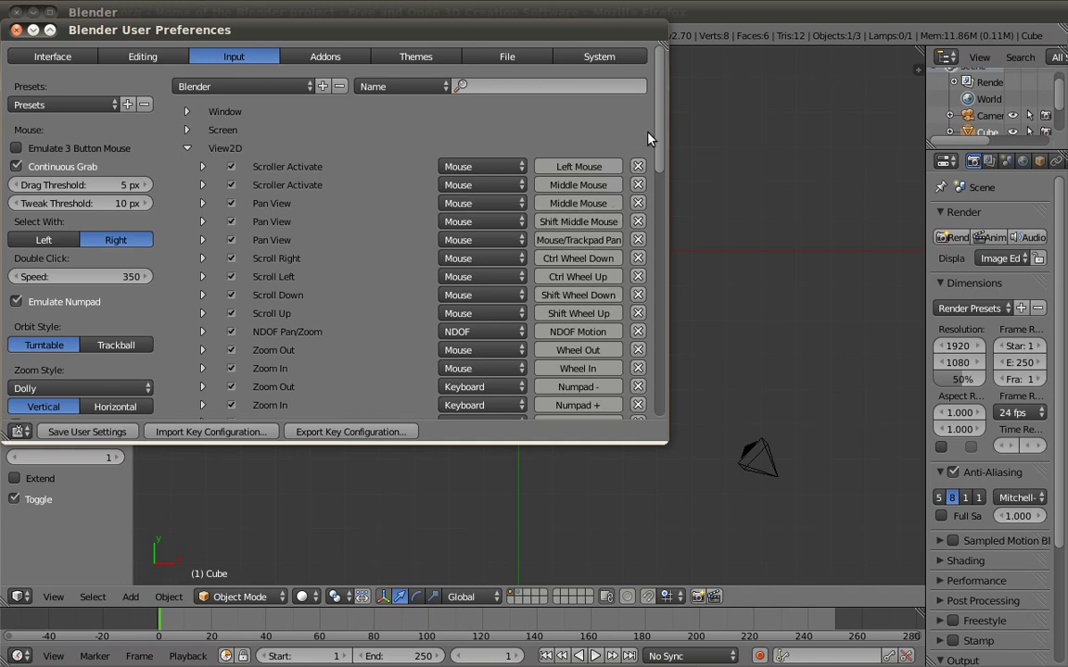
pyautogui.scroll(-10, 610, 194)
pyautogui.scroll(1, 608, 186)
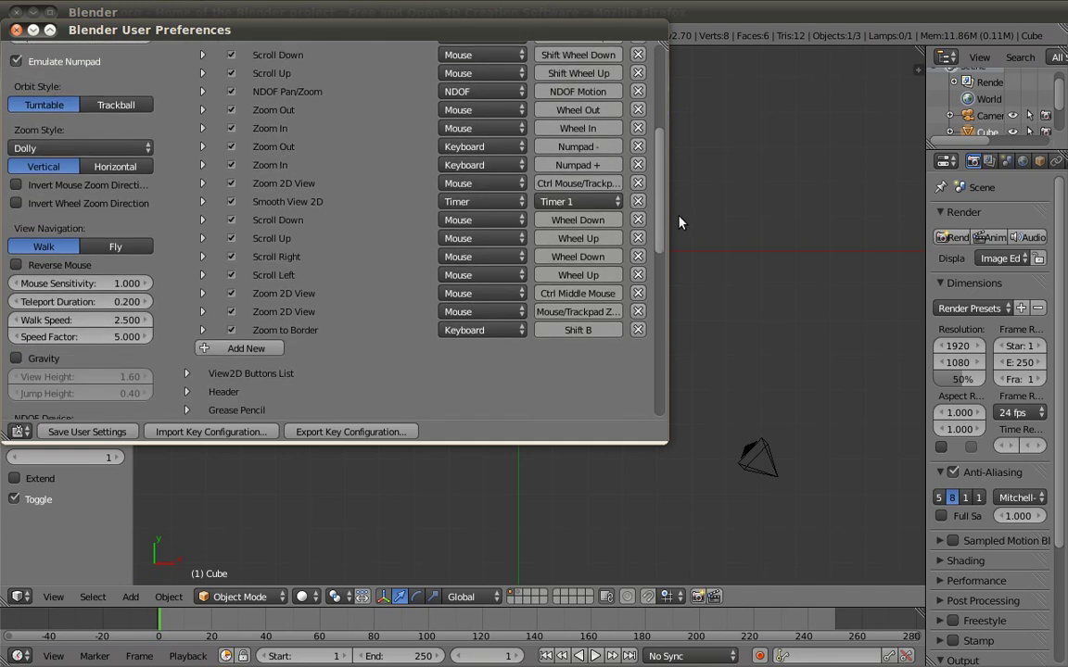
pyautogui.scroll(-2, 609, 193)
pyautogui.click(195, 324)
pyautogui.click(192, 324)
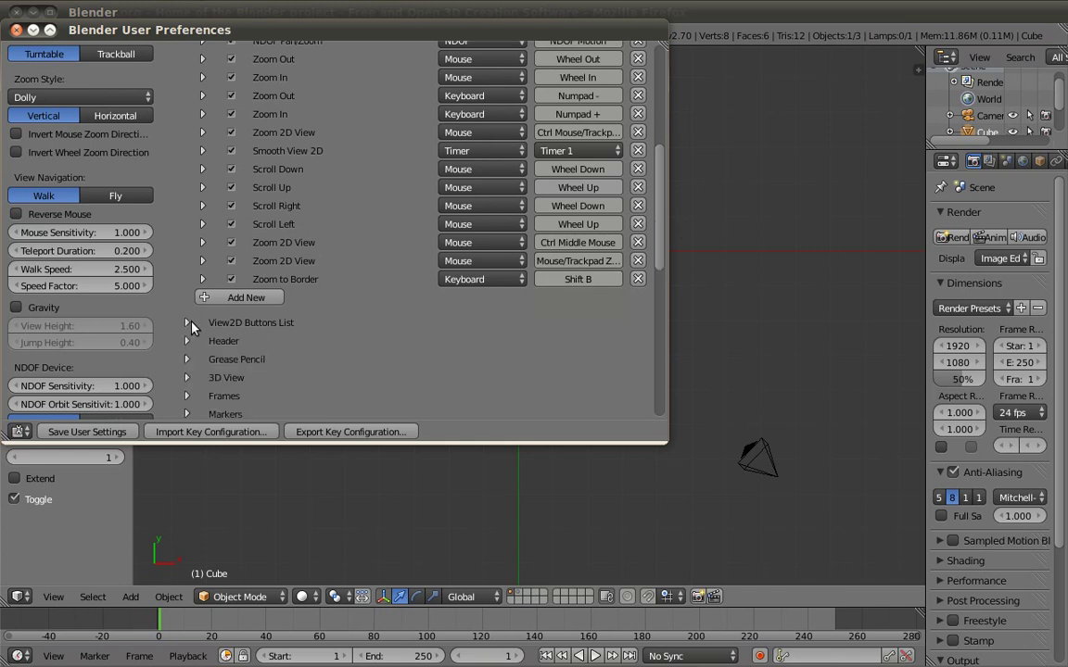
pyautogui.scroll(1, 379, 212)
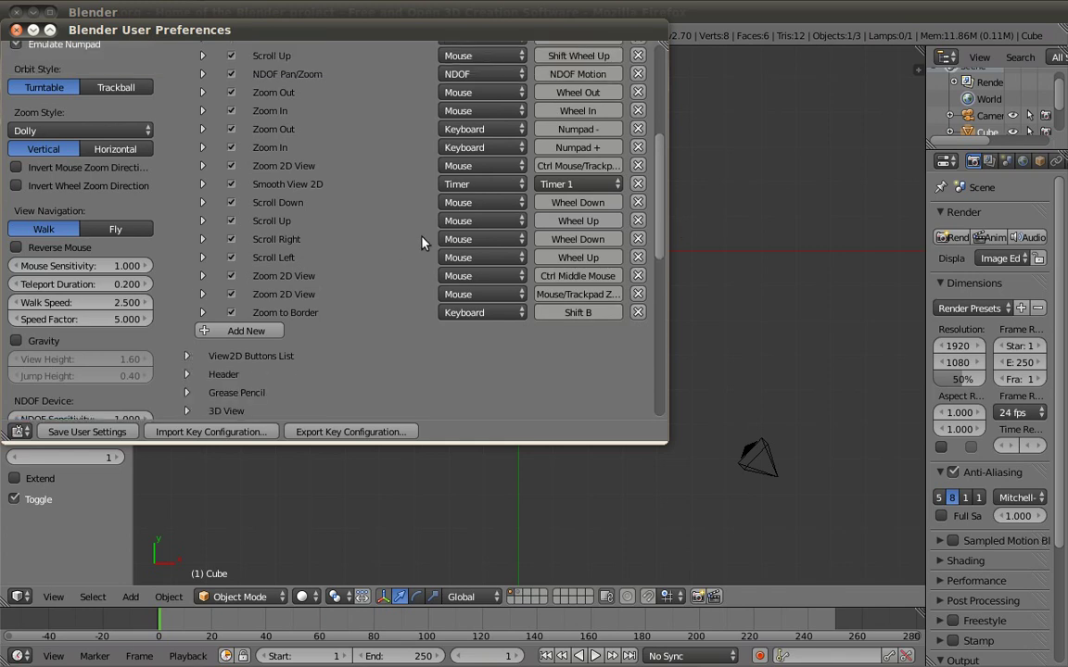
pyautogui.scroll(5, 379, 212)
pyautogui.scroll(2, 212, 133)
pyautogui.click(188, 148)
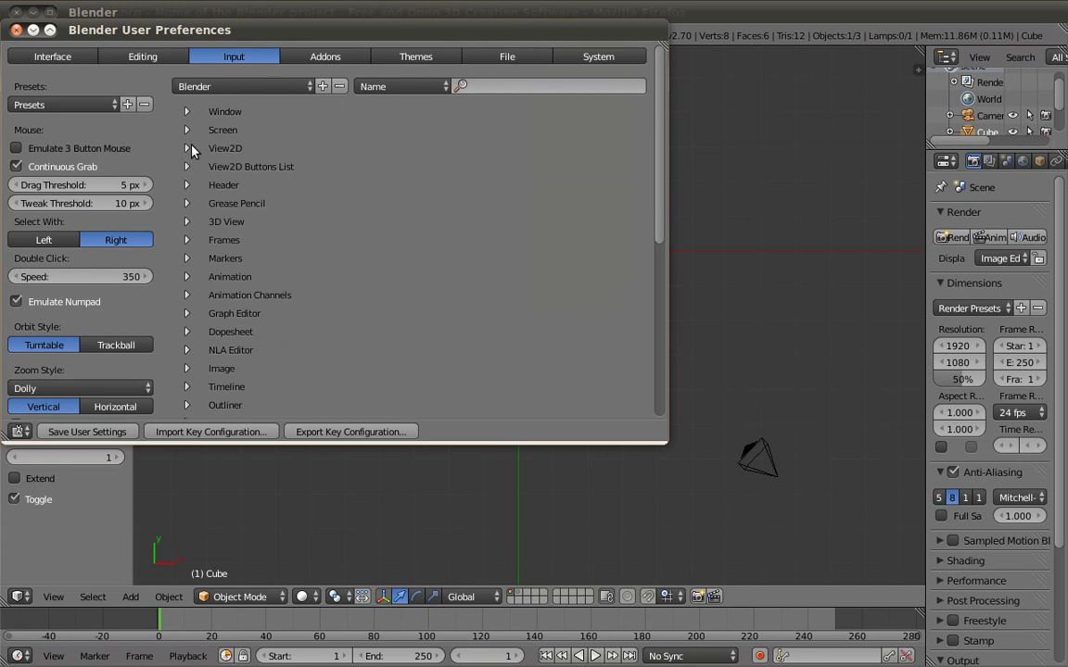
# Close and reopen User Preferences, close it, then bring up the splash screen via the Blender logo.
pyautogui.click(15, 31)
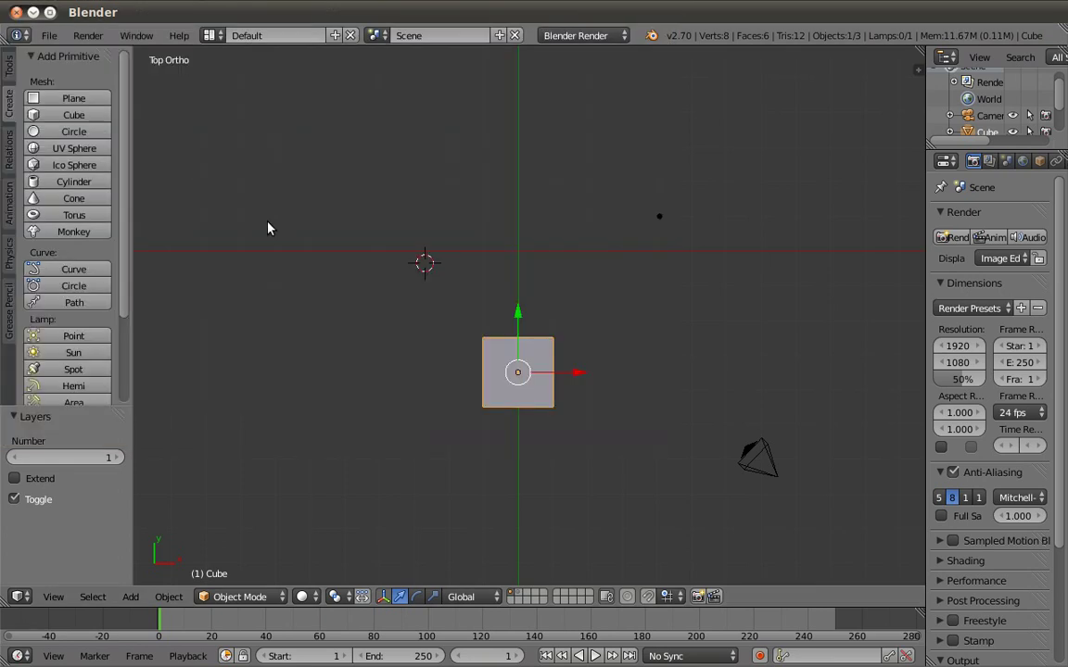
pyautogui.click(49, 35)
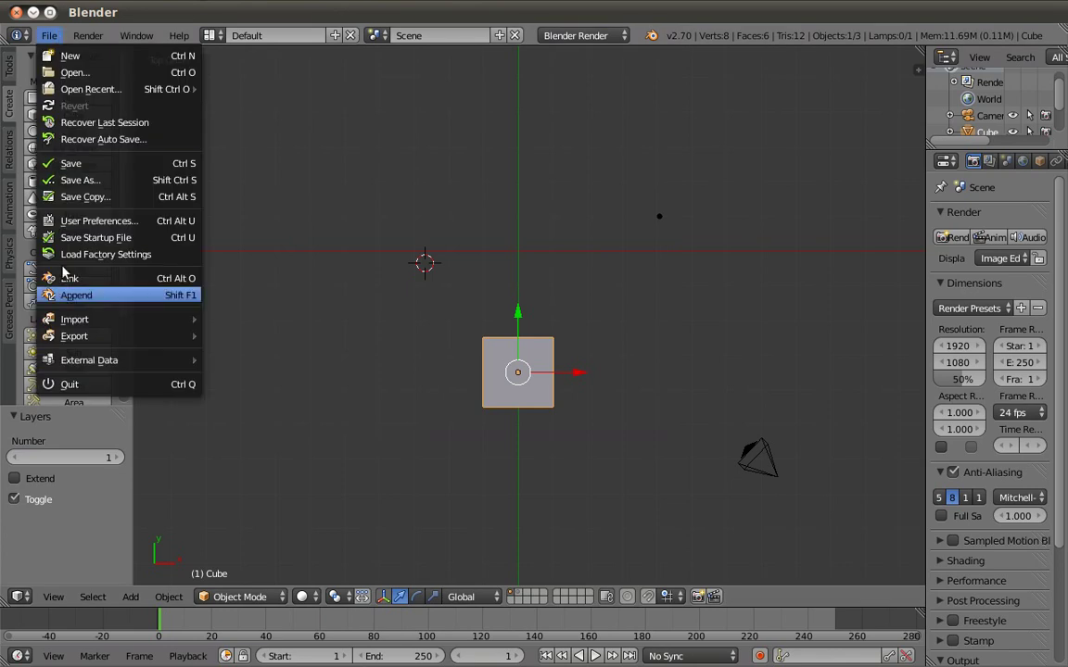
pyautogui.click(81, 220)
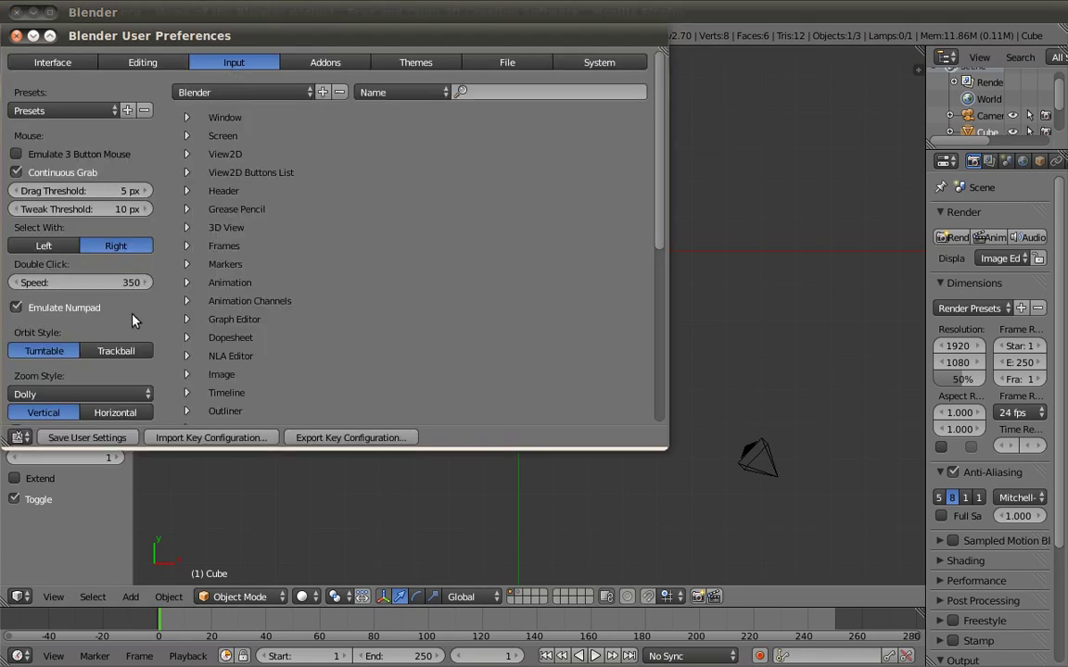
pyautogui.click(16, 35)
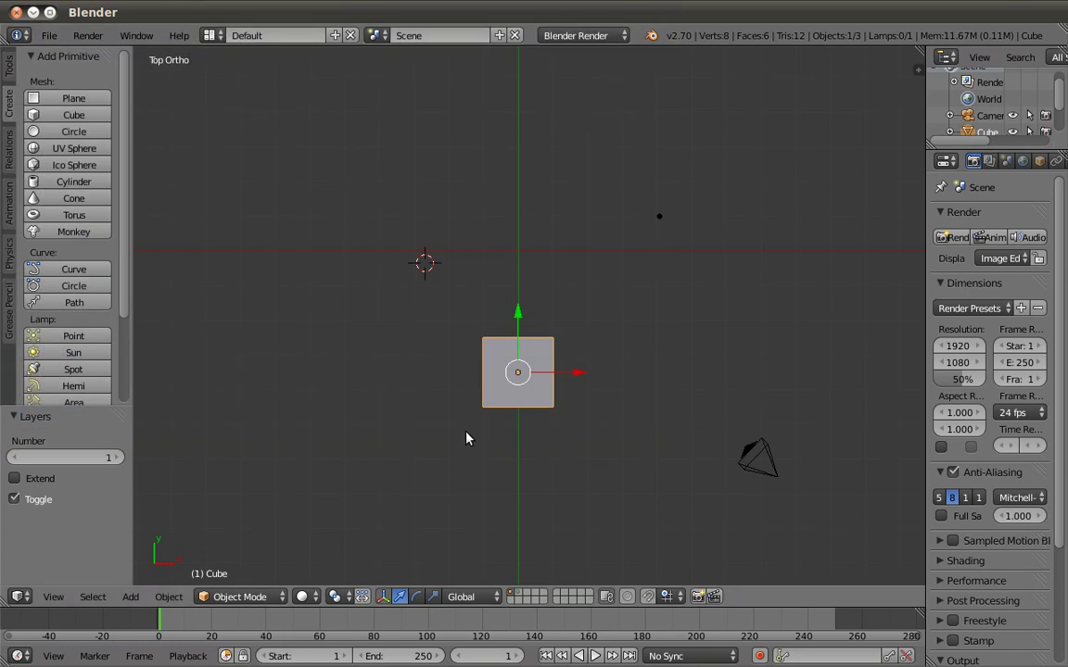
pyautogui.click(653, 35)
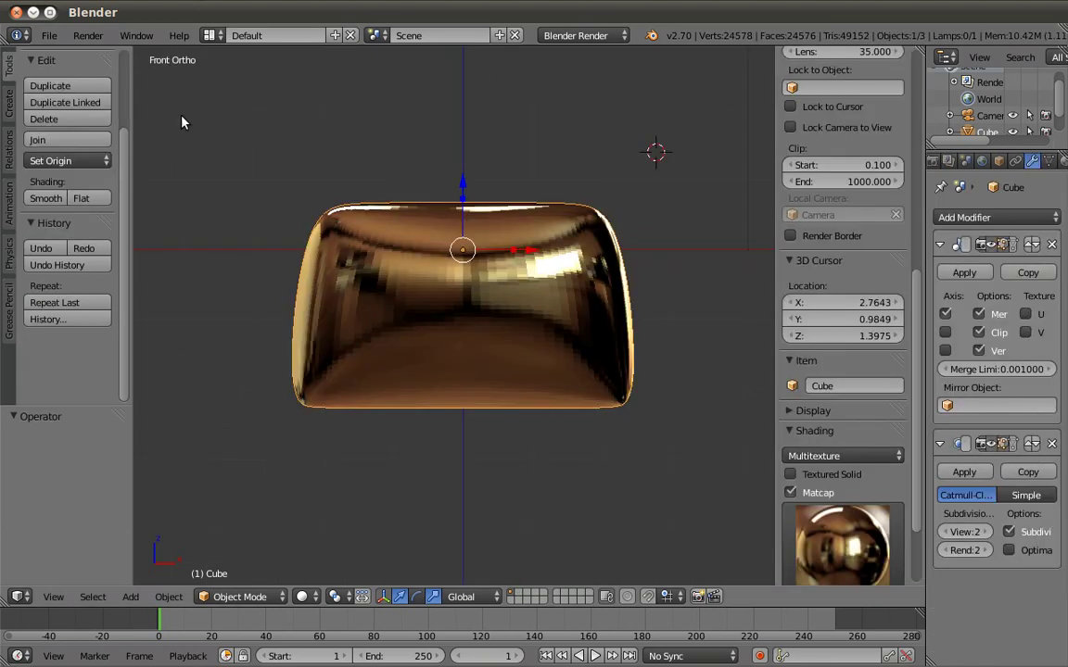
# Start a new file from the default start-up scene, confirming the reload.
pyautogui.click(57, 35)
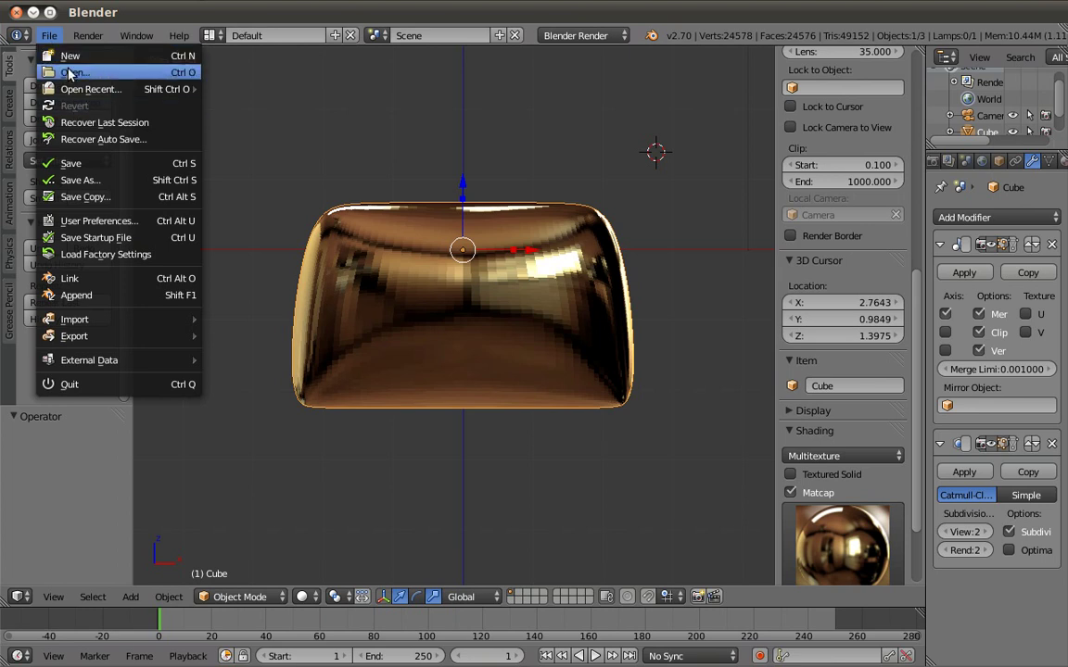
pyautogui.click(49, 35)
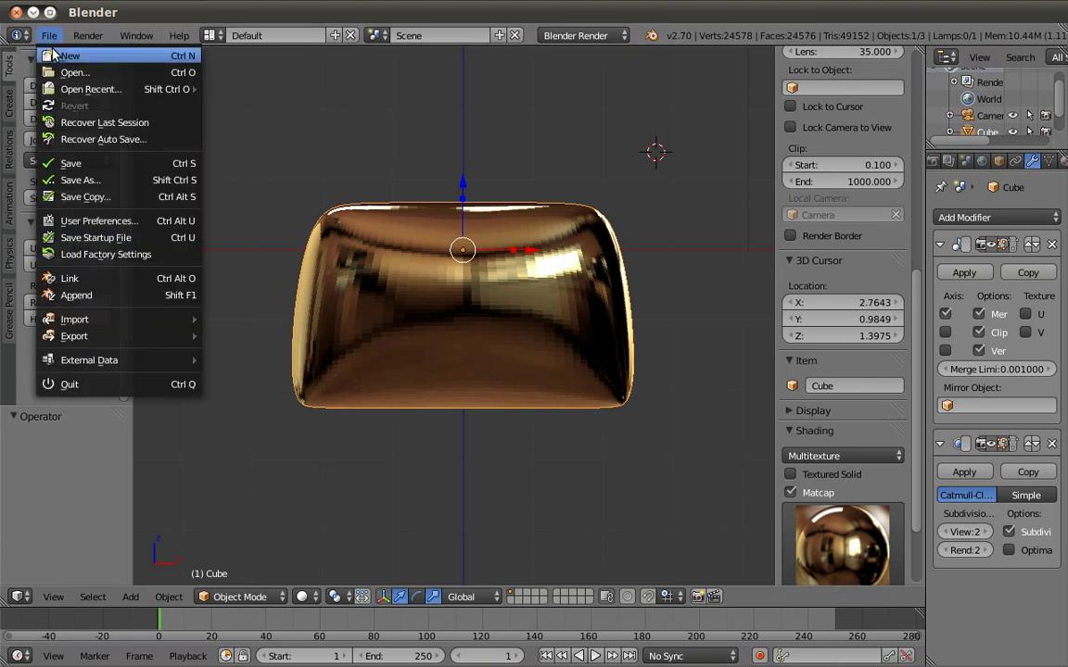
pyautogui.click(54, 56)
pyautogui.click(71, 66)
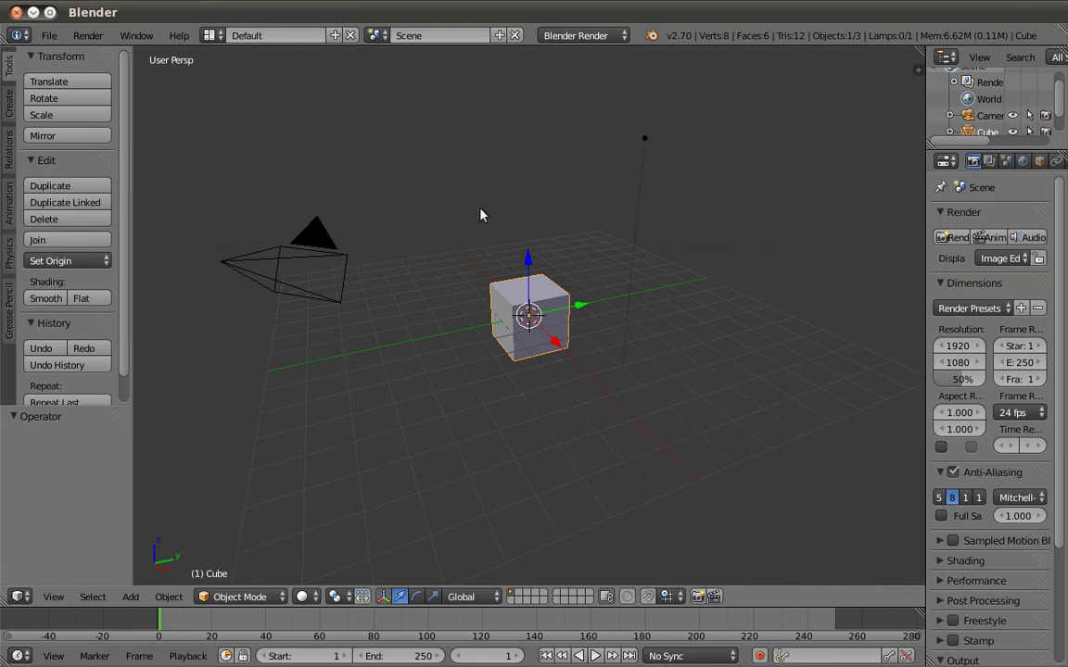
# Duplicate the cube and move the copy 4.638 along Y.
pyautogui.moveTo(481, 215); pyautogui.dragTo(462, 209, button='middle')
pyautogui.hotkey('shift', 'd')
pyautogui.rightClick(578, 318)
pyautogui.moveTo(572, 312); pyautogui.dragTo(689, 298)
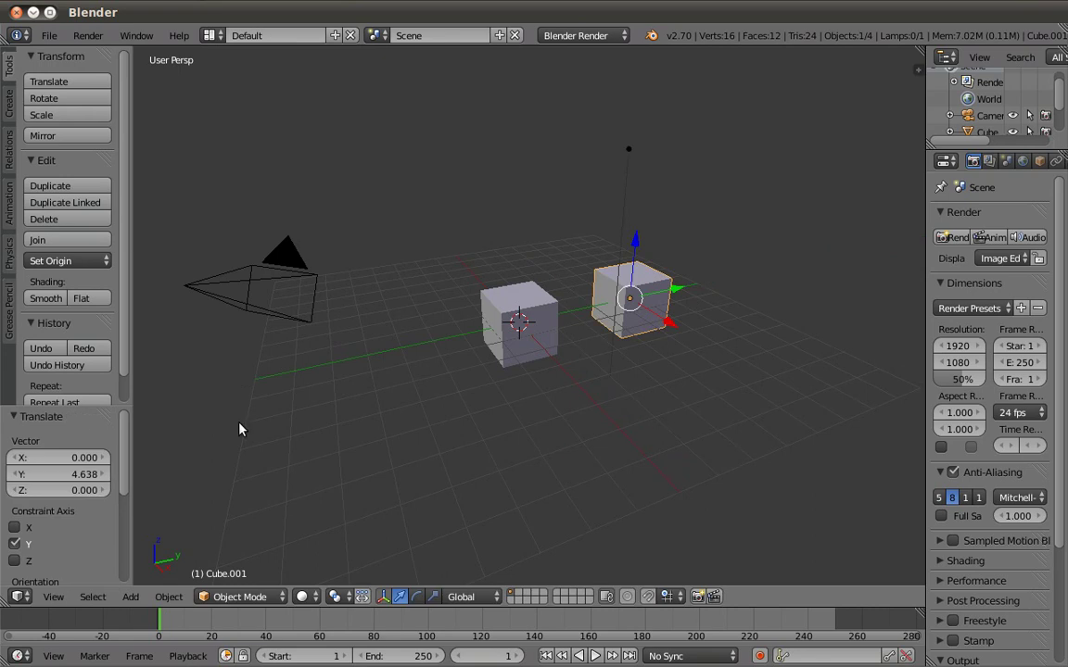
# Open User Preferences and close it to return to the scene.
pyautogui.click(49, 36)
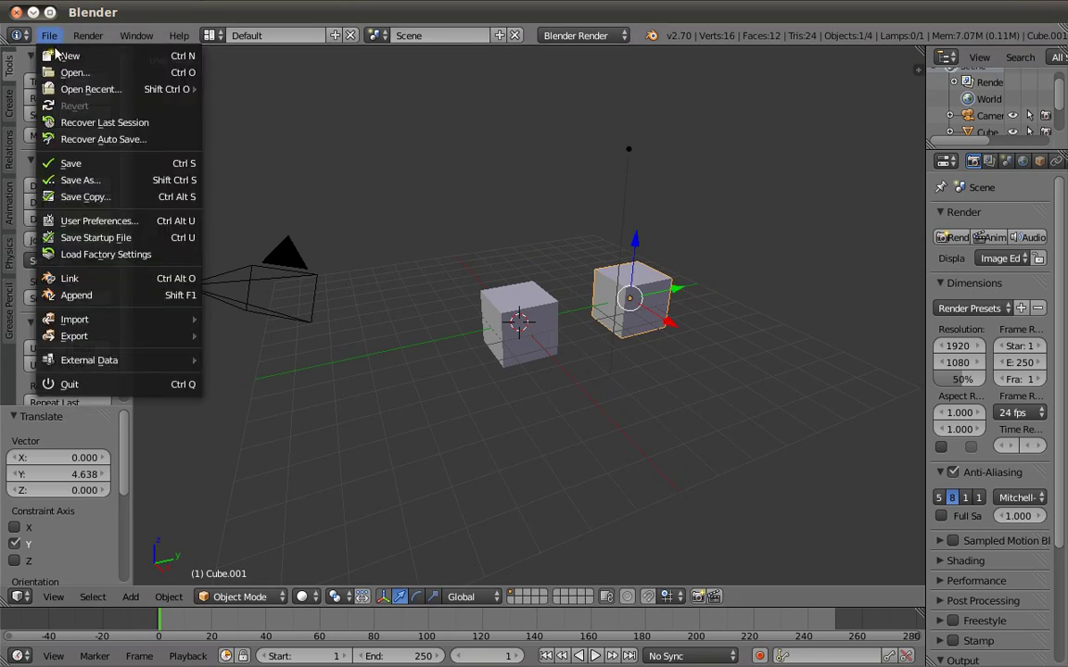
pyautogui.click(93, 220)
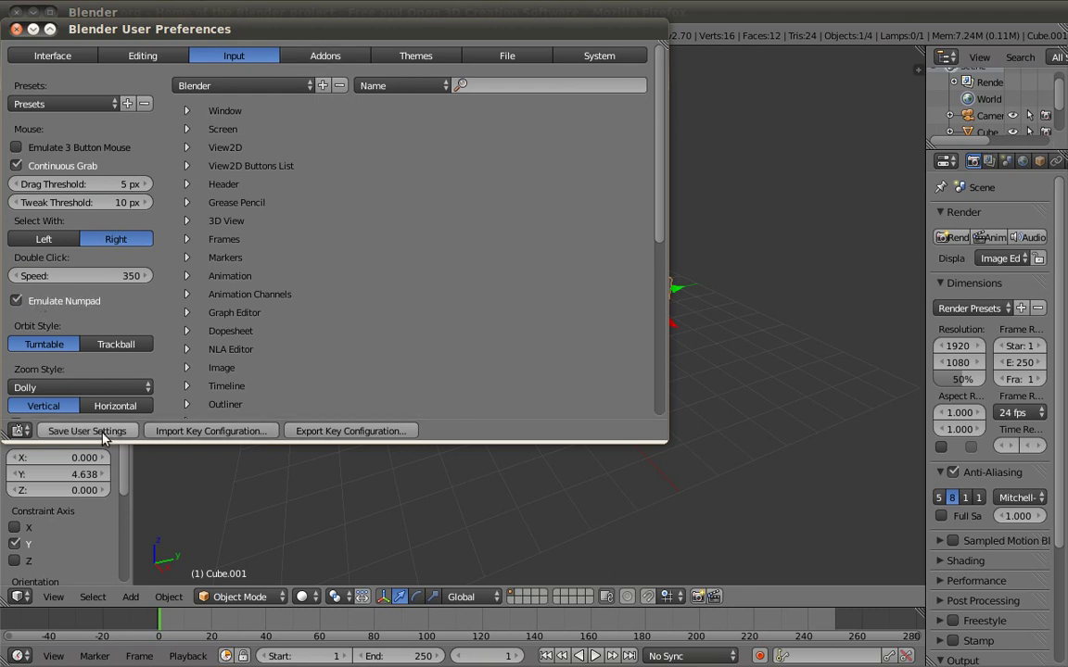
pyautogui.click(16, 29)
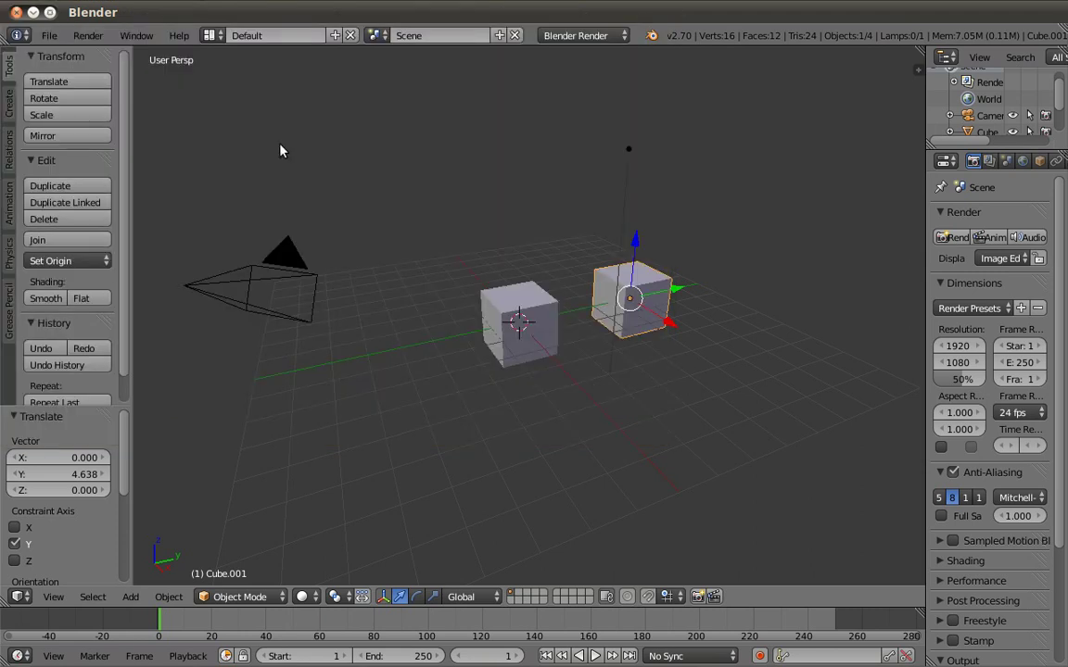
# Reload the start-up file so the scene is back to the single default cube.
pyautogui.click(49, 35)
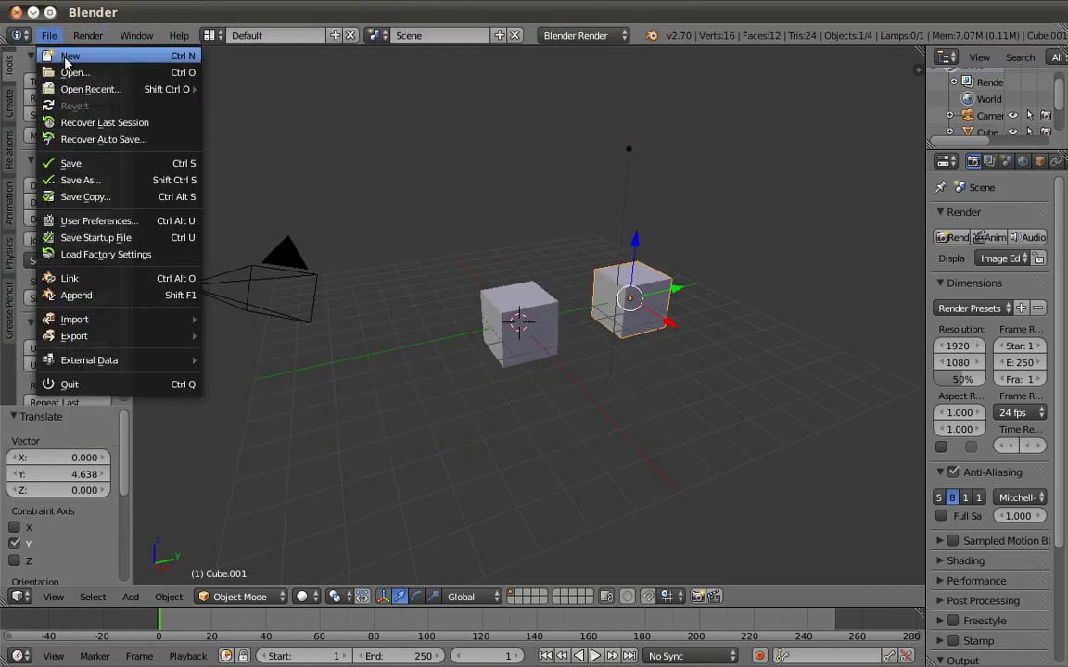
pyautogui.click(65, 58)
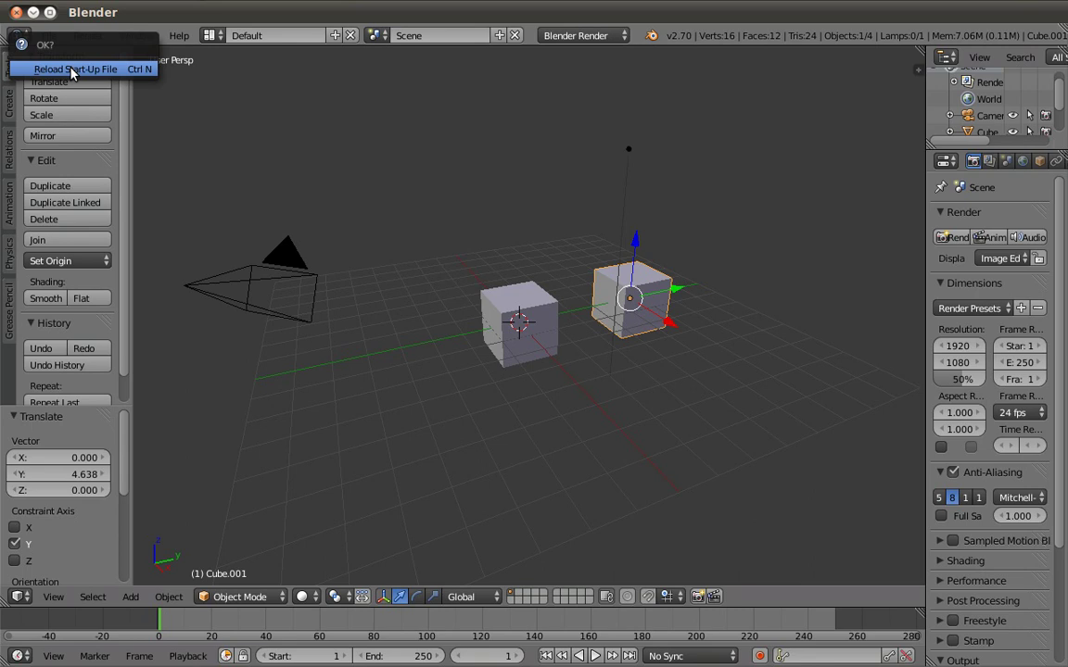
pyautogui.click(73, 70)
# Compare orthographic and perspective front views of the cube, then bring the Blender 2.65 window forward.
pyautogui.moveTo(572, 375)
pyautogui.mouseDown(button='middle')
pyautogui.moveTo(579, 425)
pyautogui.moveTo(540, 441)
pyautogui.moveTo(513, 362)
pyautogui.moveTo(535, 354)
pyautogui.moveTo(514, 398)
pyautogui.moveTo(596, 460)
pyautogui.moveTo(594, 477)
pyautogui.moveTo(560, 441)
pyautogui.moveTo(560, 531)
pyautogui.moveTo(513, 458)
pyautogui.moveTo(390, 387)
pyautogui.mouseUp(button='middle')
pyautogui.press('KP_5')
pyautogui.press('KP_1')
pyautogui.press('KP_5')
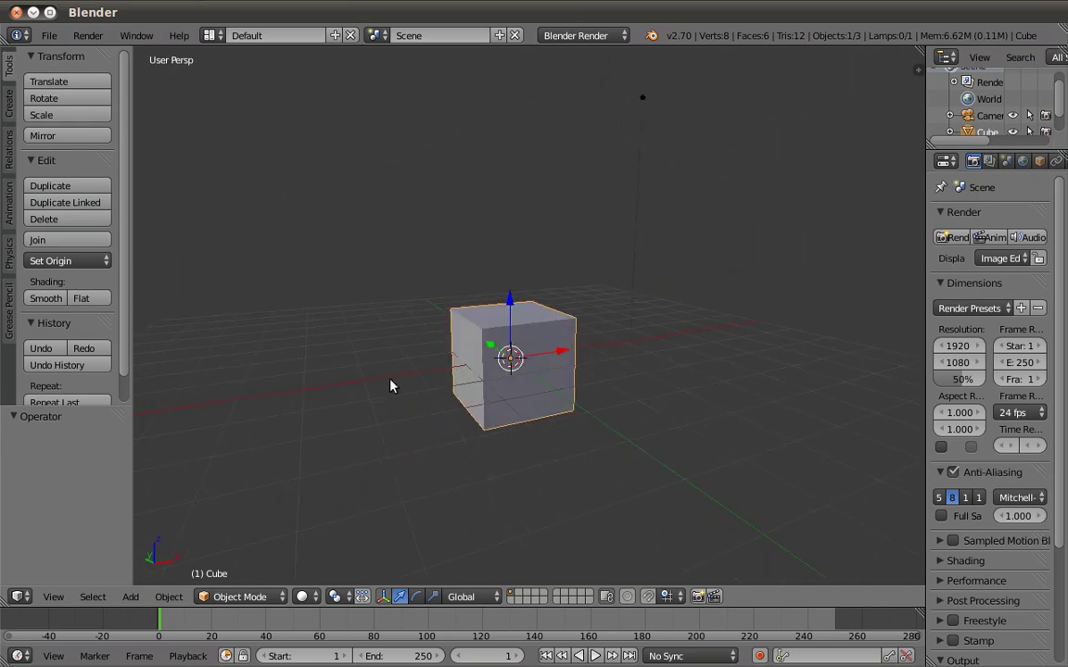
pyautogui.moveTo(494, 266)
pyautogui.mouseDown(button='middle')
pyautogui.moveTo(434, 317)
pyautogui.moveTo(715, 360)
pyautogui.moveTo(400, 337)
pyautogui.moveTo(430, 295)
pyautogui.moveTo(500, 303)
pyautogui.moveTo(538, 367)
pyautogui.moveTo(562, 381)
pyautogui.mouseUp(button='middle')
pyautogui.press('KP_1')
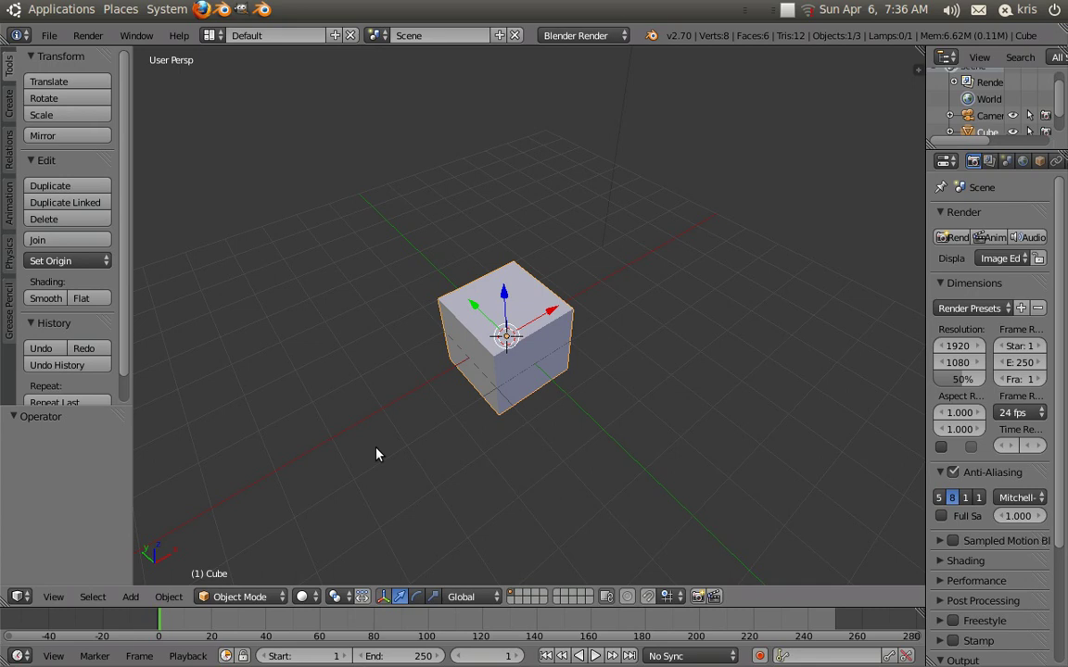
pyautogui.moveTo(499, 660)
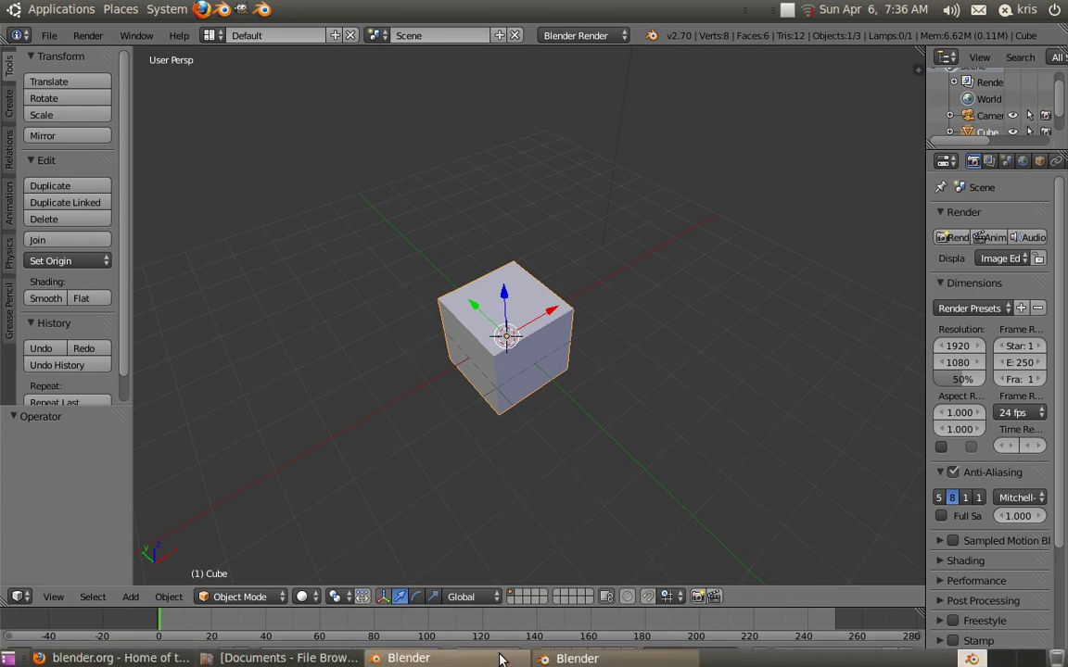
pyautogui.click(582, 660)
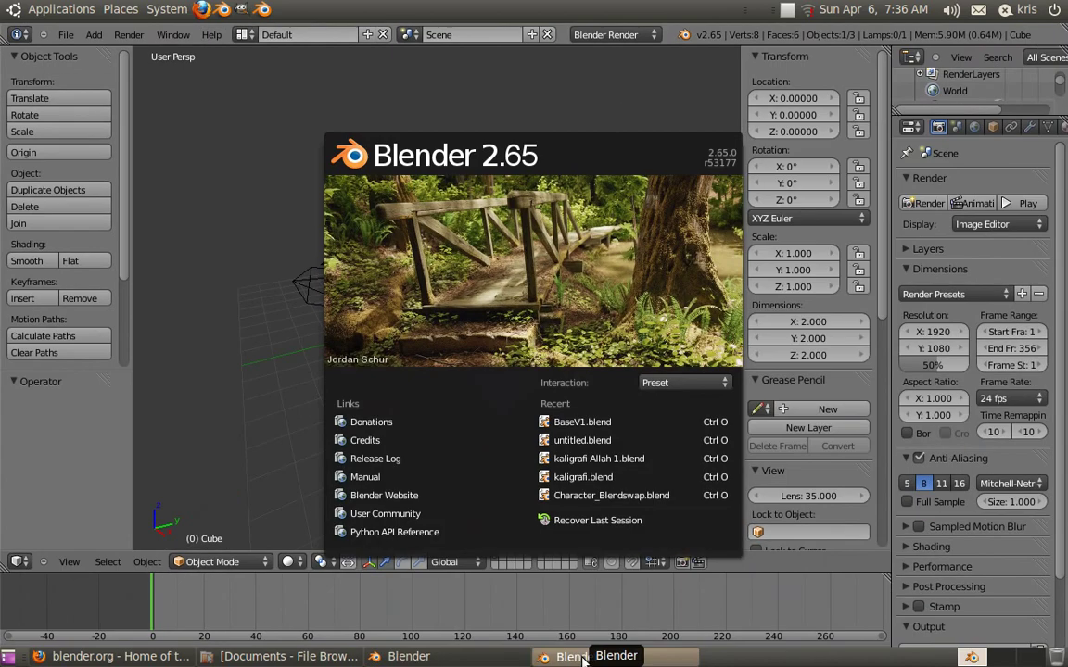
# Duplicate the cube and move the copy to 5.274 along X.
pyautogui.hotkey('shift', 'd')
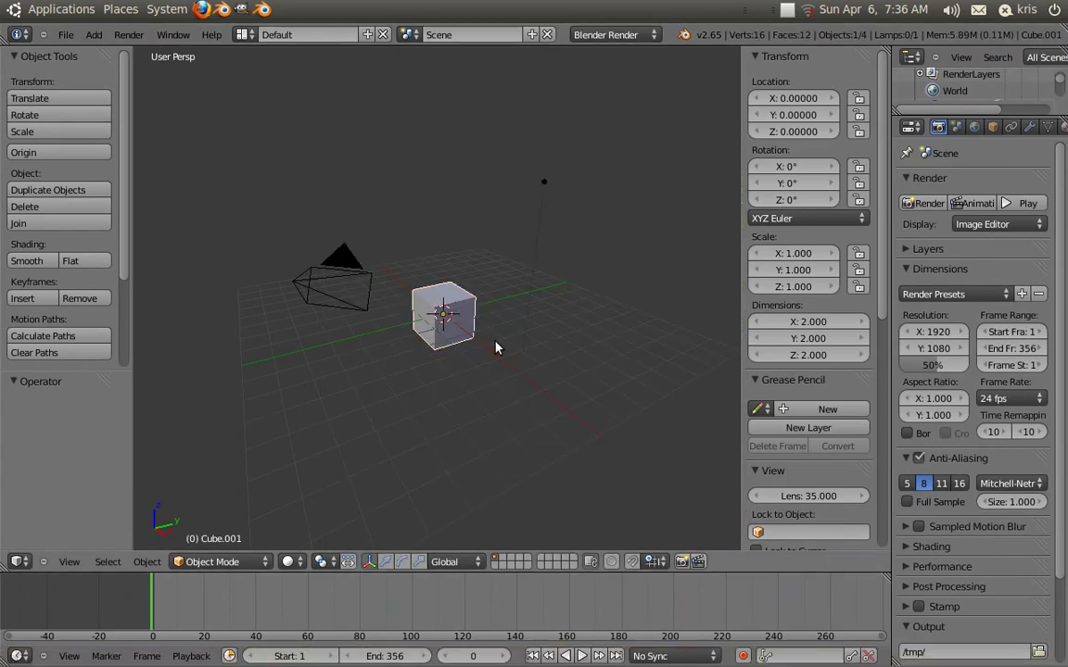
pyautogui.click(478, 341)
pyautogui.press('g')
pyautogui.press('x')
pyautogui.click(563, 408)
pyautogui.moveTo(563, 408); pyautogui.dragTo(463, 332, button='middle')
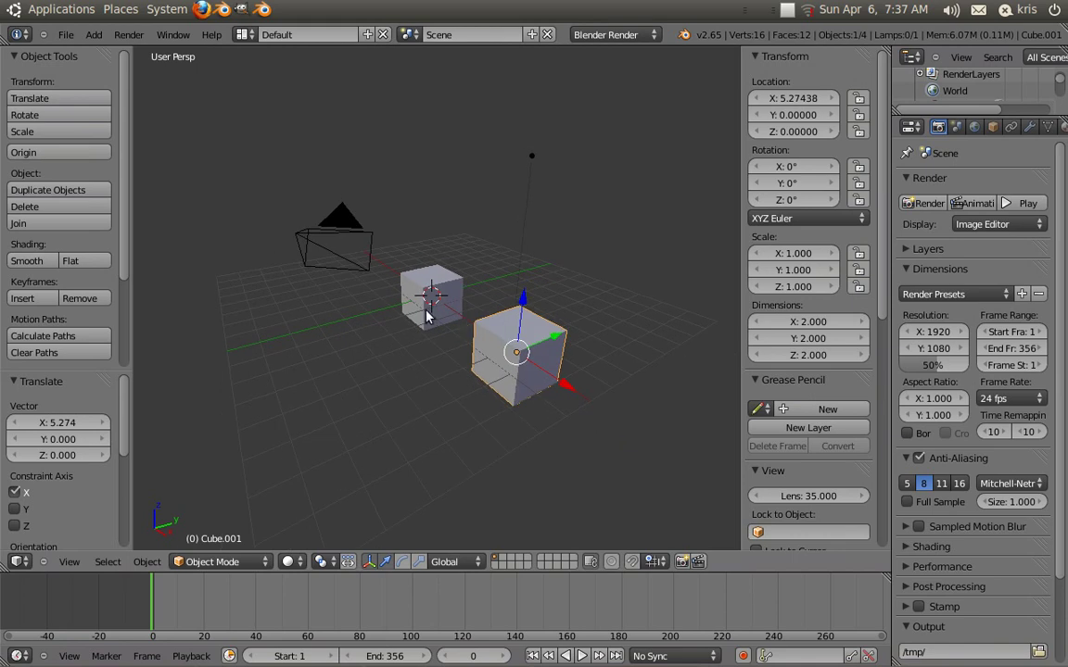
# Turn off Emulate Numpad in the Input preferences and close the preferences window.
pyautogui.click(69, 36)
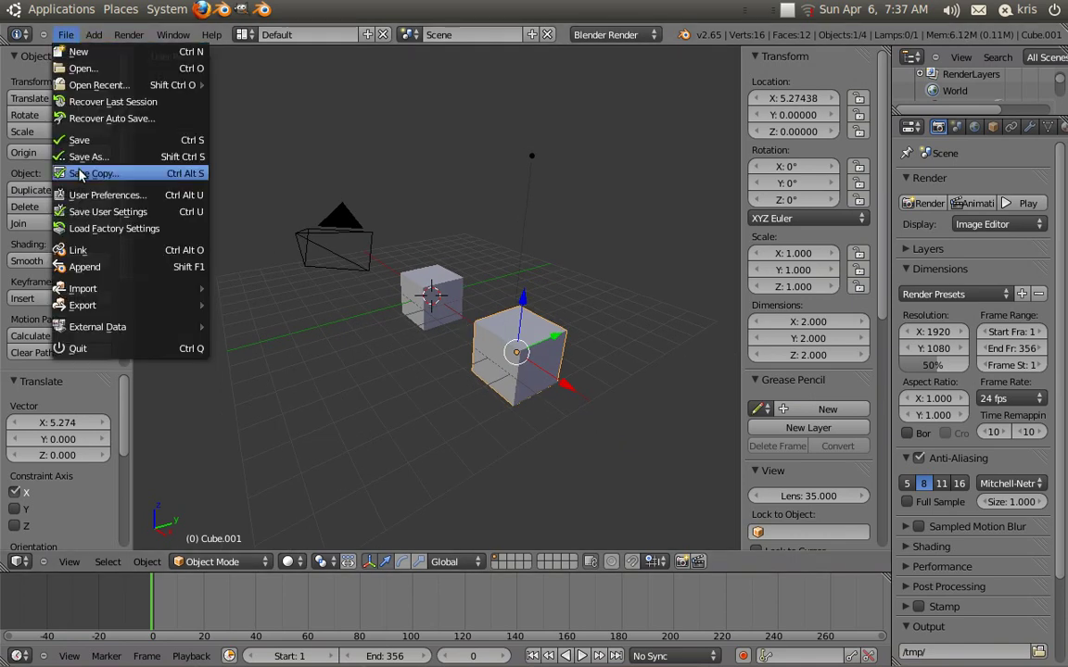
pyautogui.click(93, 195)
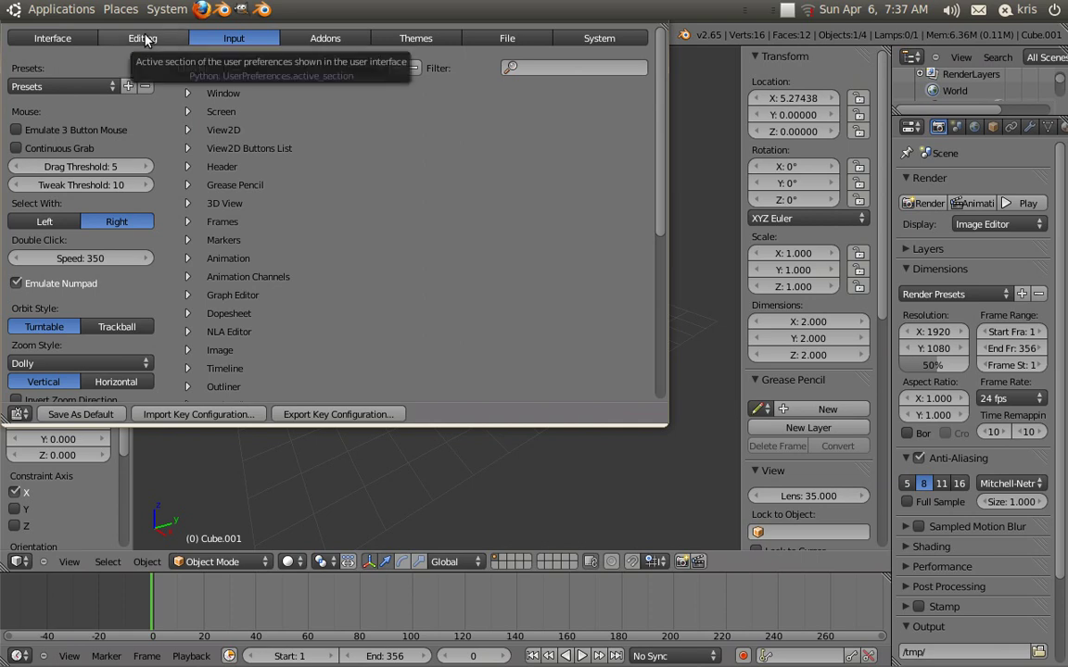
pyautogui.click(178, 42)
pyautogui.click(219, 41)
pyautogui.click(23, 283)
pyautogui.hotkey('alt', 'F4')
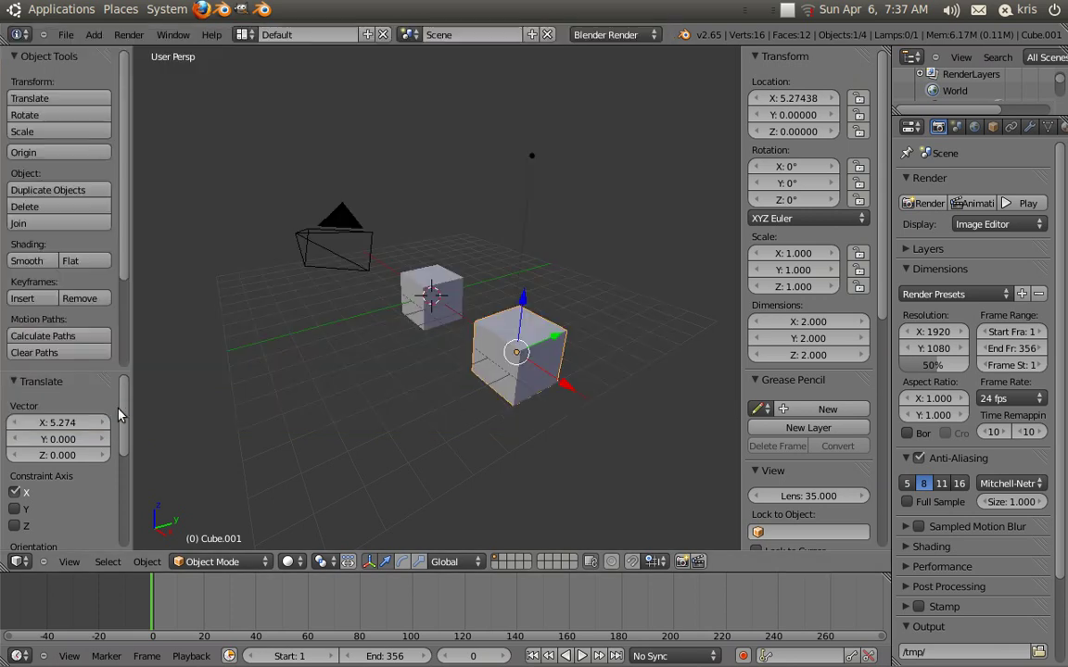
# Deselect all objects and dismiss the reload start-up file confirmation.
pyautogui.moveTo(332, 248); pyautogui.dragTo(336, 253, button='middle')
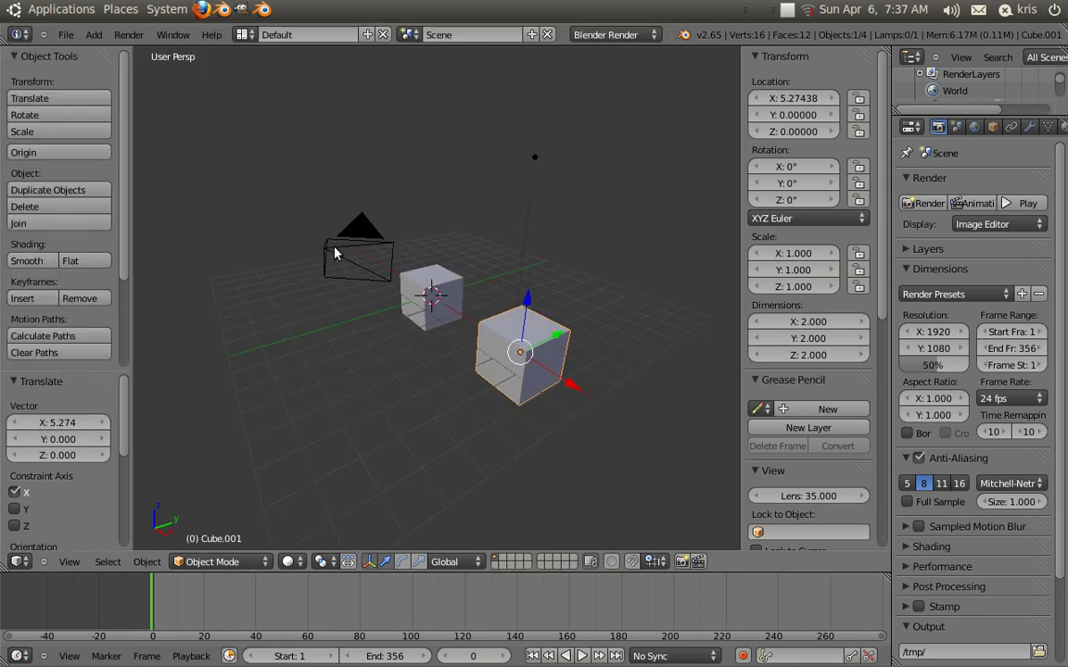
pyautogui.press('a')
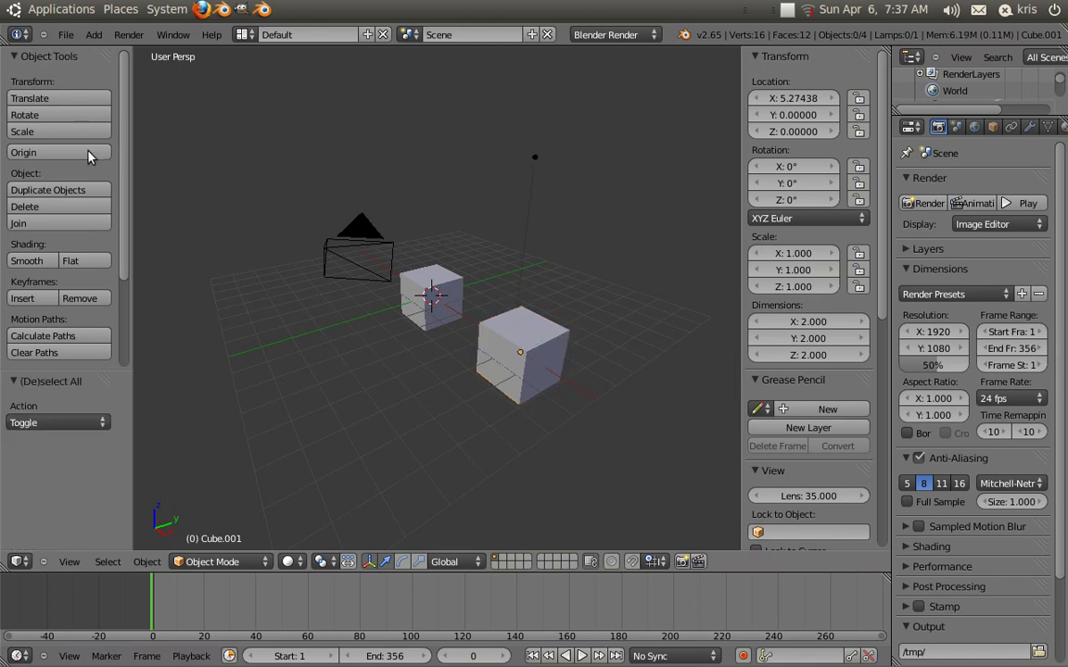
pyautogui.click(65, 35)
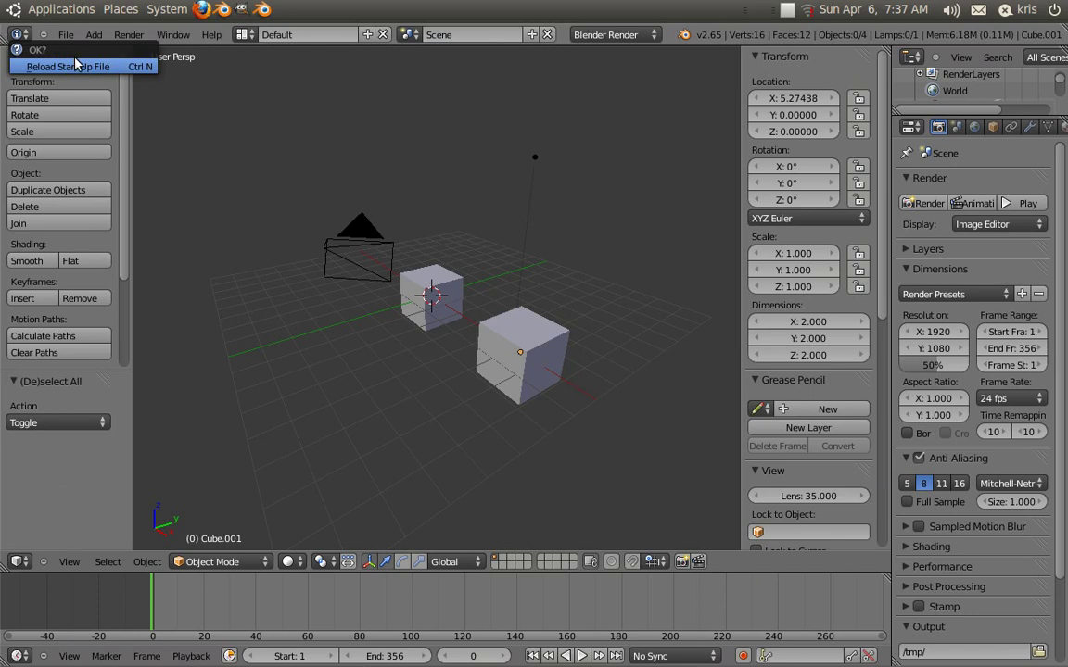
pyautogui.click(75, 65)
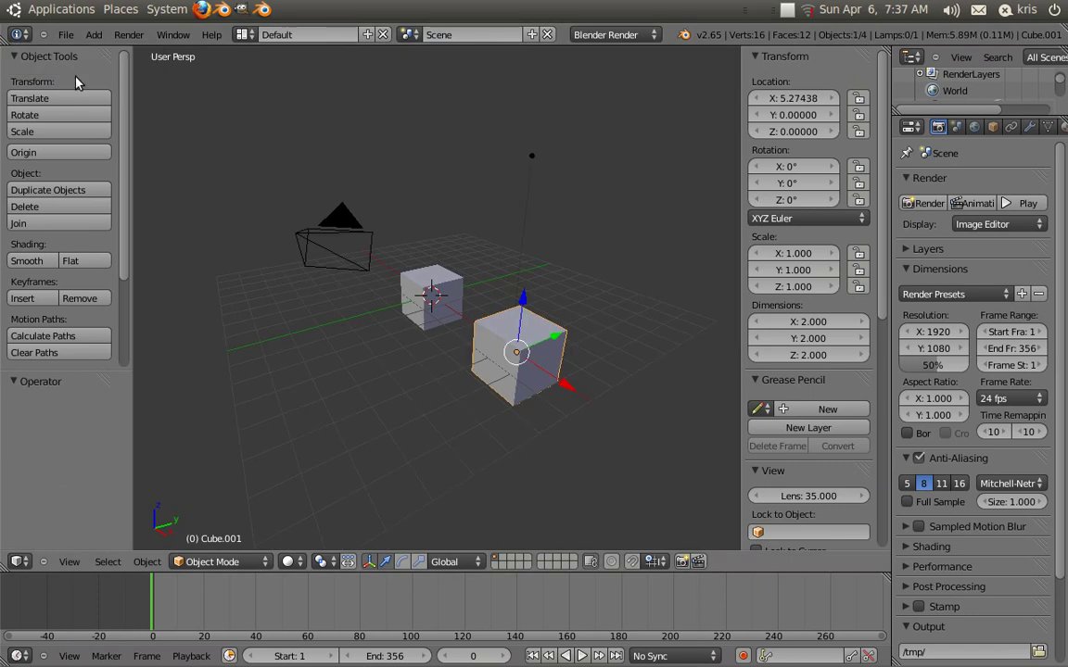
# Select both cubes, duplicate them and move the copies 5.626 along Y.
pyautogui.keyDown('shift'); pyautogui.rightClick(426, 290); pyautogui.keyUp('shift')
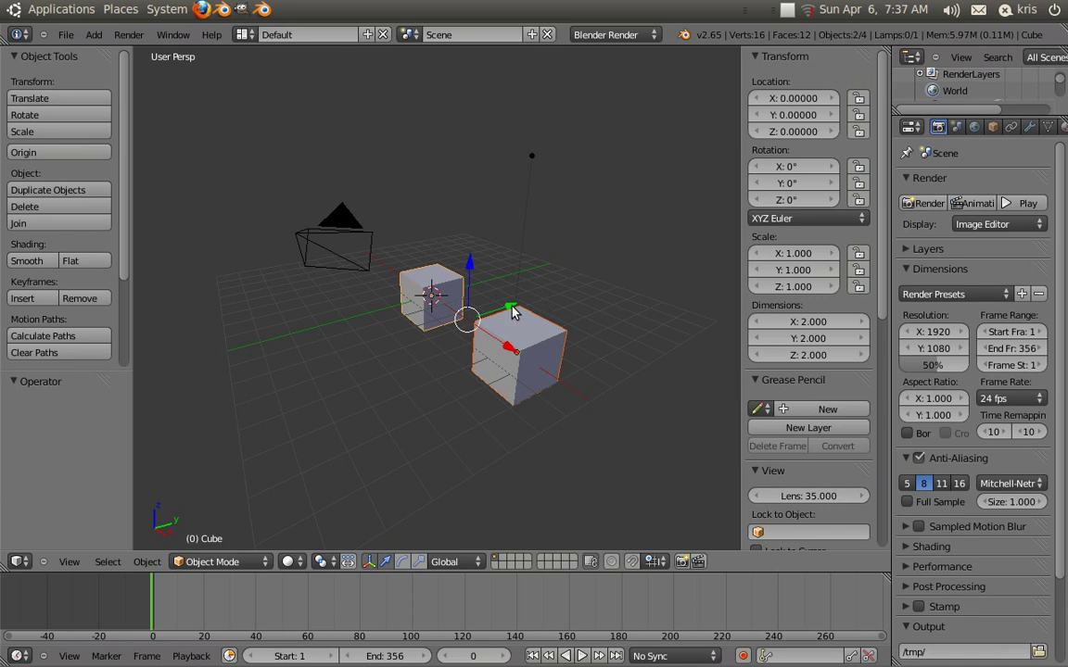
pyautogui.hotkey('shift', 'd')
pyautogui.press('y')
pyautogui.click(589, 271)
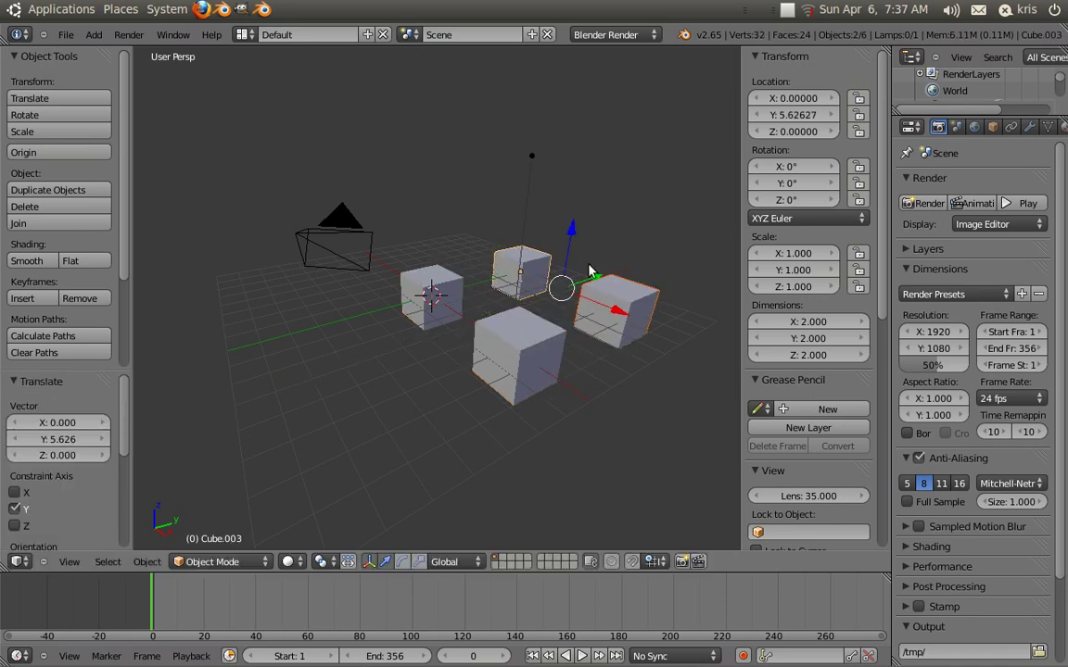
# Open the user preferences and close them again without changes.
pyautogui.click(66, 34)
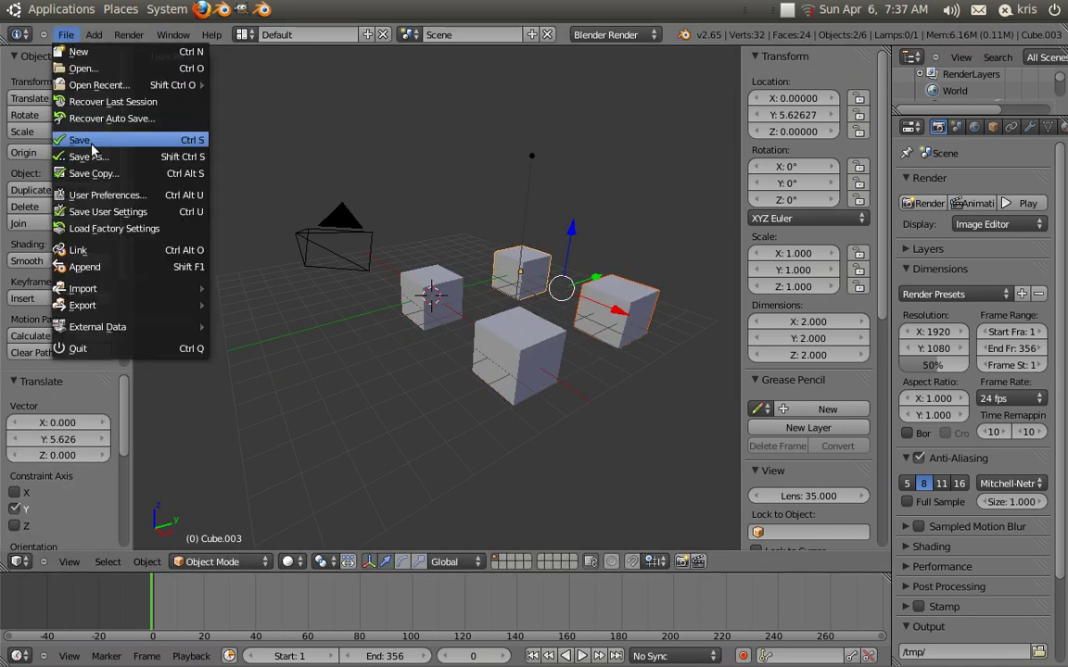
pyautogui.click(104, 194)
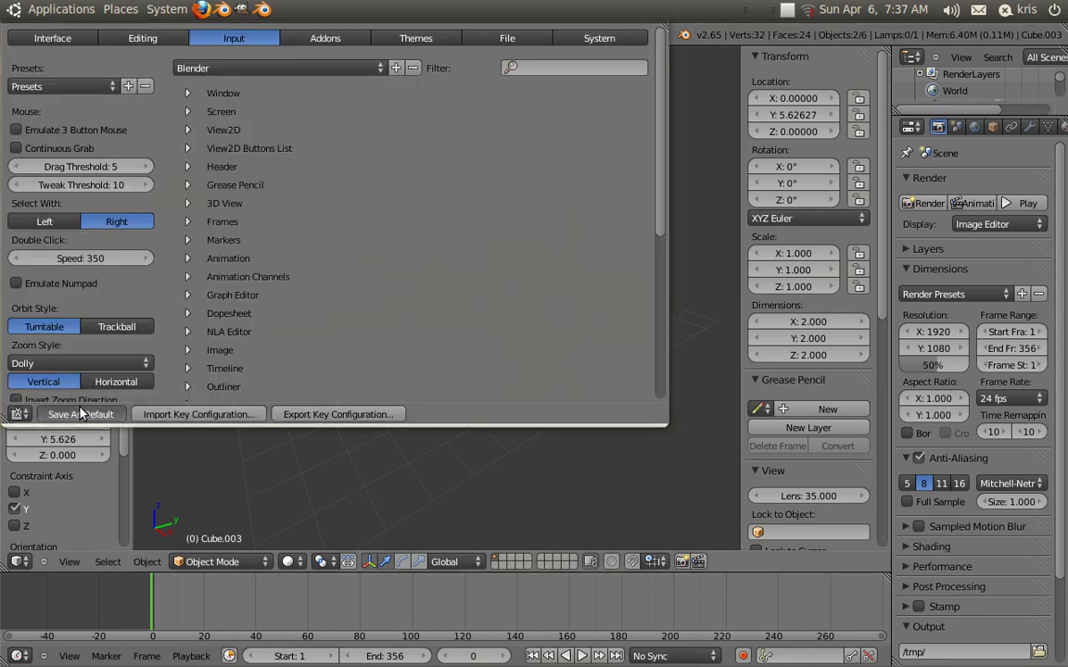
pyautogui.click(81, 415)
# Look through the File menu commands and orbit around the four cubes.
pyautogui.click(65, 34)
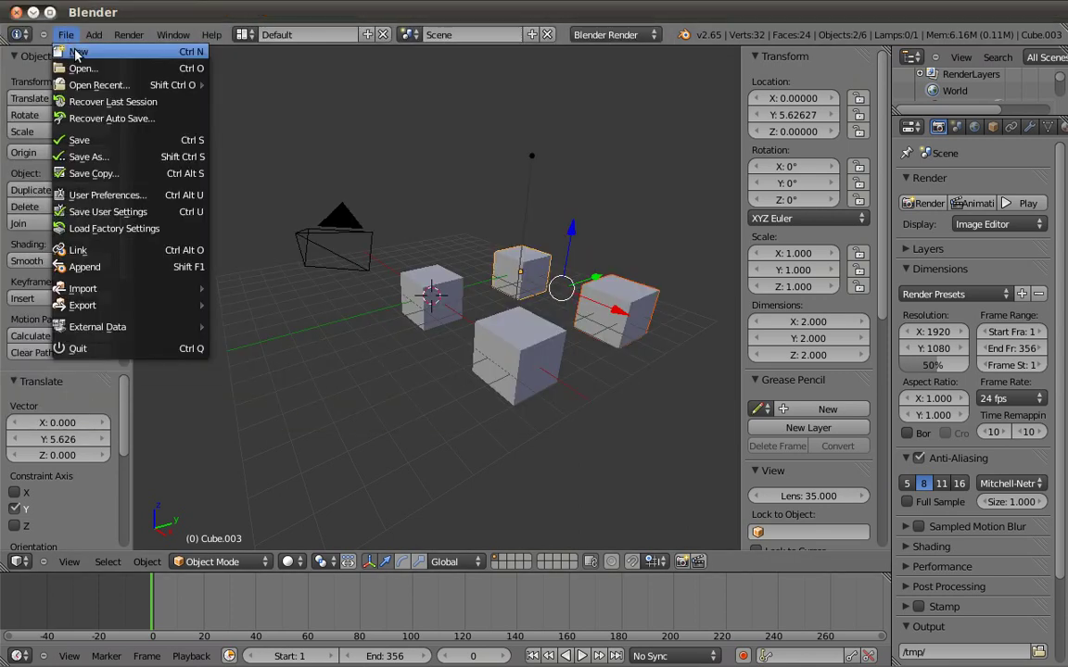
pyautogui.click(76, 53)
pyautogui.click(74, 57)
pyautogui.moveTo(413, 310)
pyautogui.mouseDown(button='middle')
pyautogui.moveTo(350, 310)
pyautogui.moveTo(366, 325)
pyautogui.mouseUp(button='middle')
pyautogui.click(66, 35)
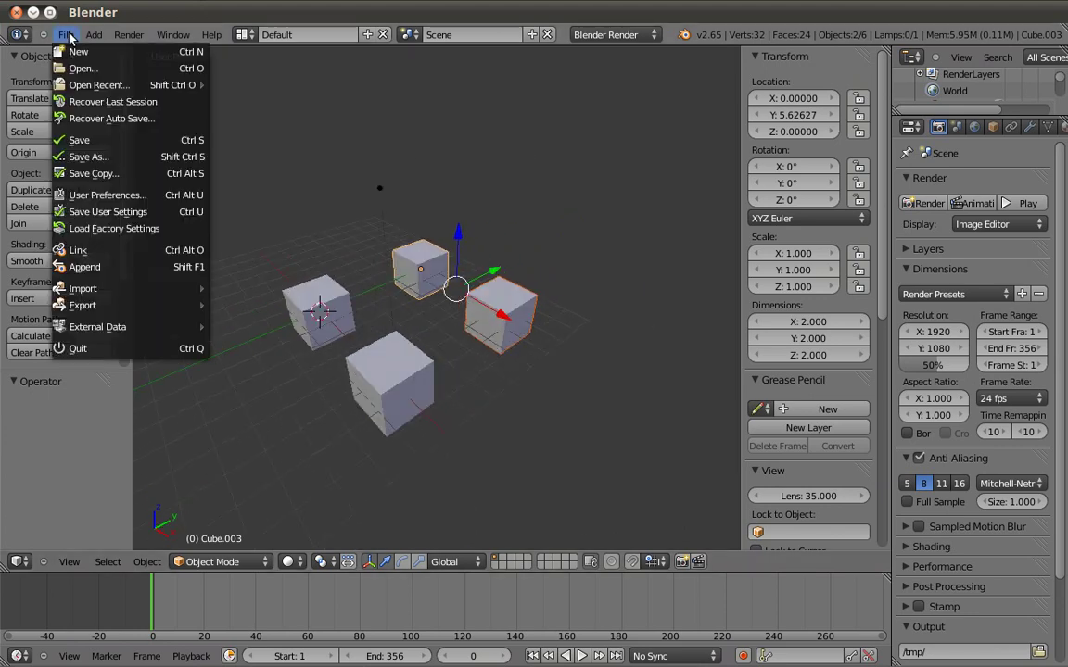
# Load factory settings and save them as the user defaults.
pyautogui.click(102, 230)
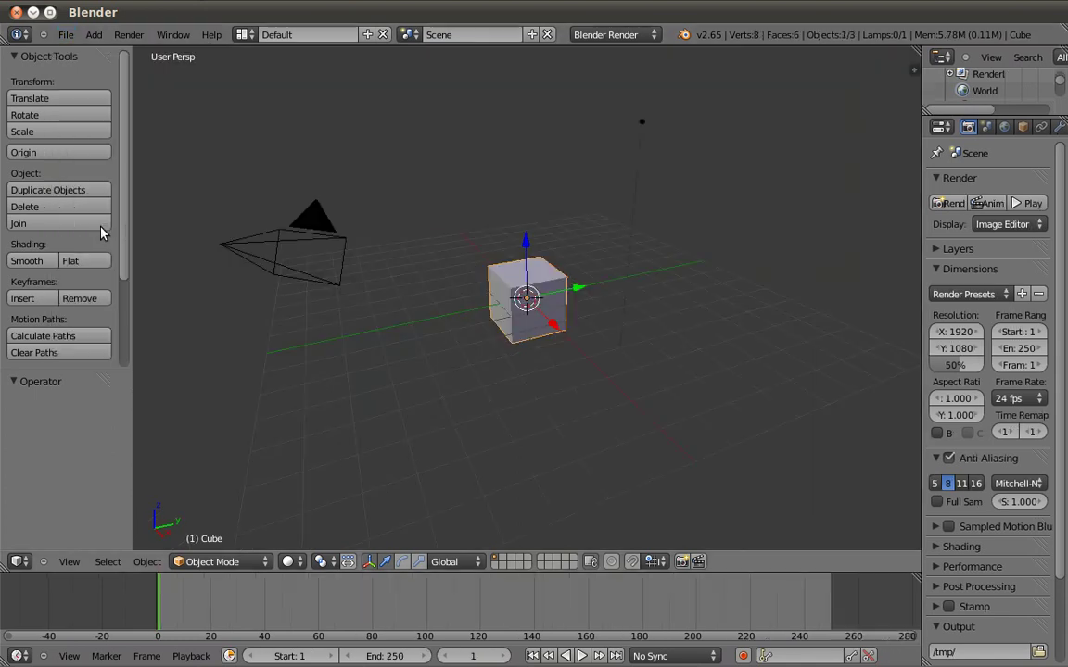
pyautogui.click(66, 35)
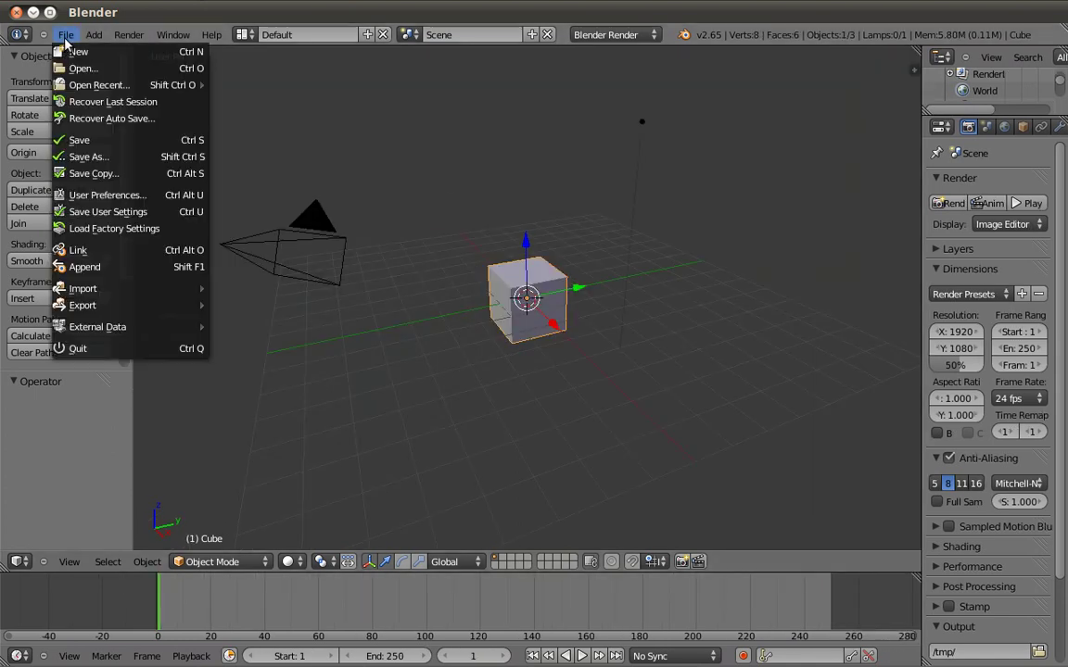
pyautogui.click(108, 211)
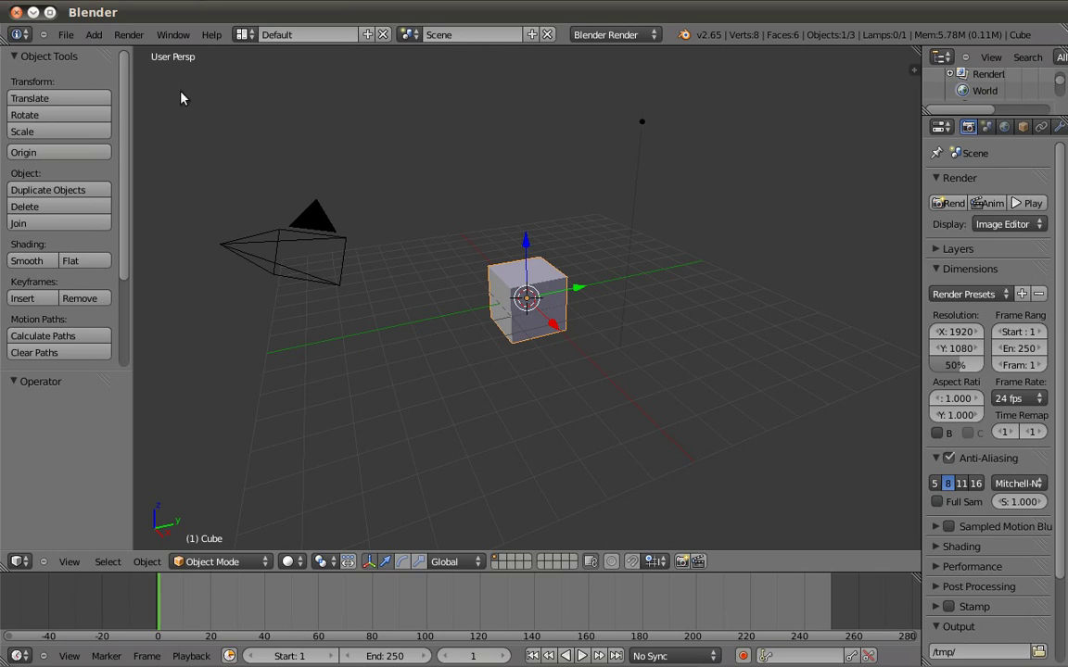
# Turn Emulate Numpad back on in the Input preferences and return to the scene.
pyautogui.click(66, 35)
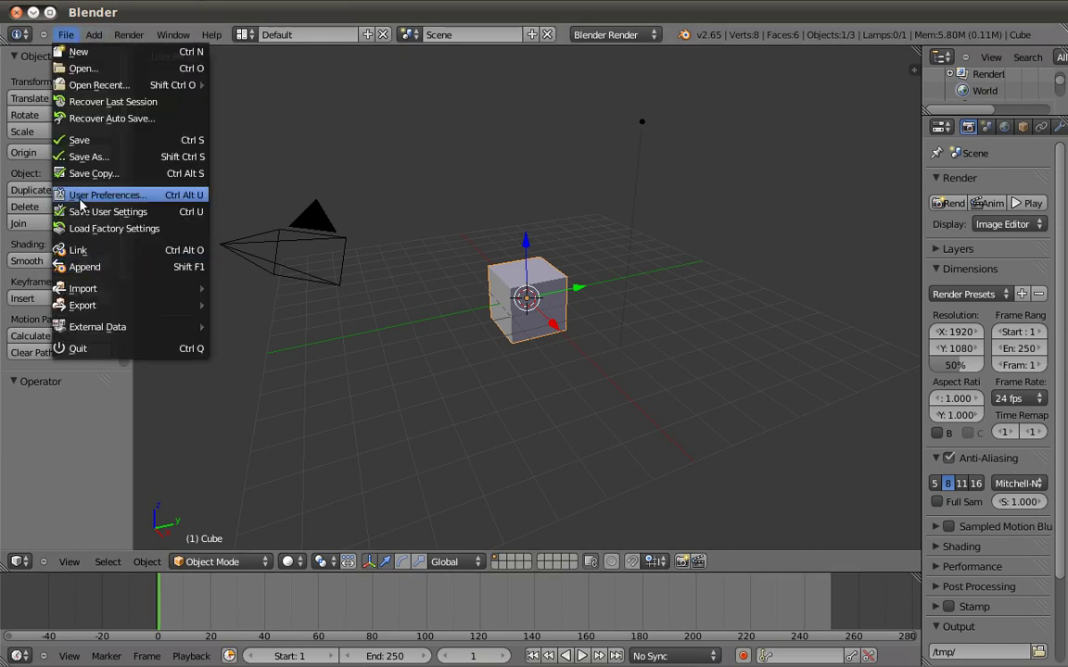
pyautogui.click(102, 195)
pyautogui.click(223, 39)
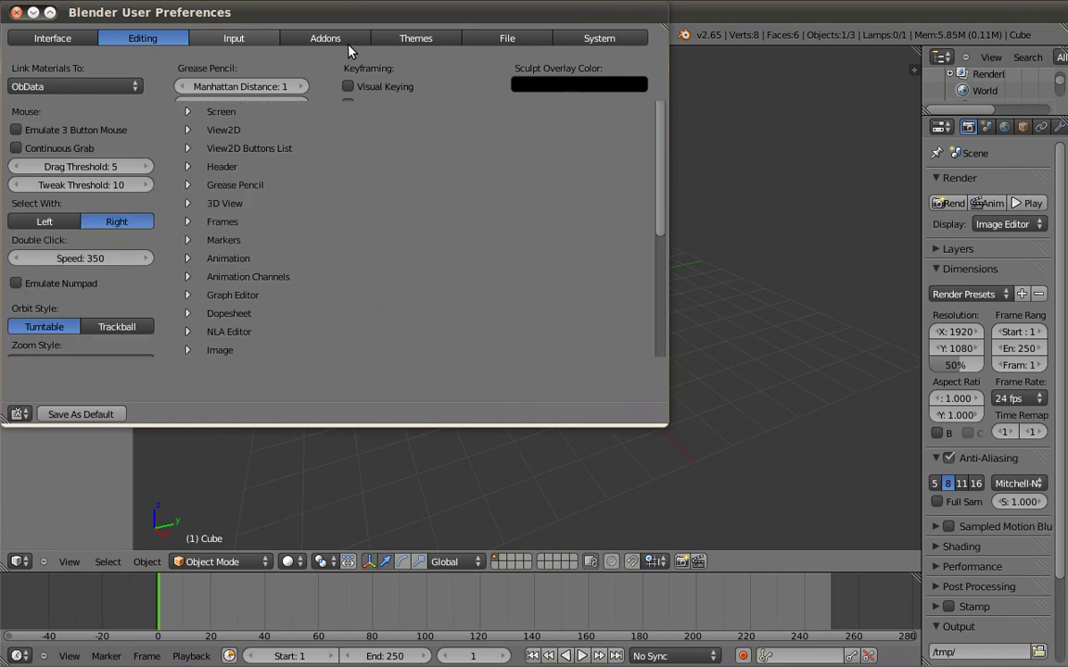
pyautogui.click(325, 38)
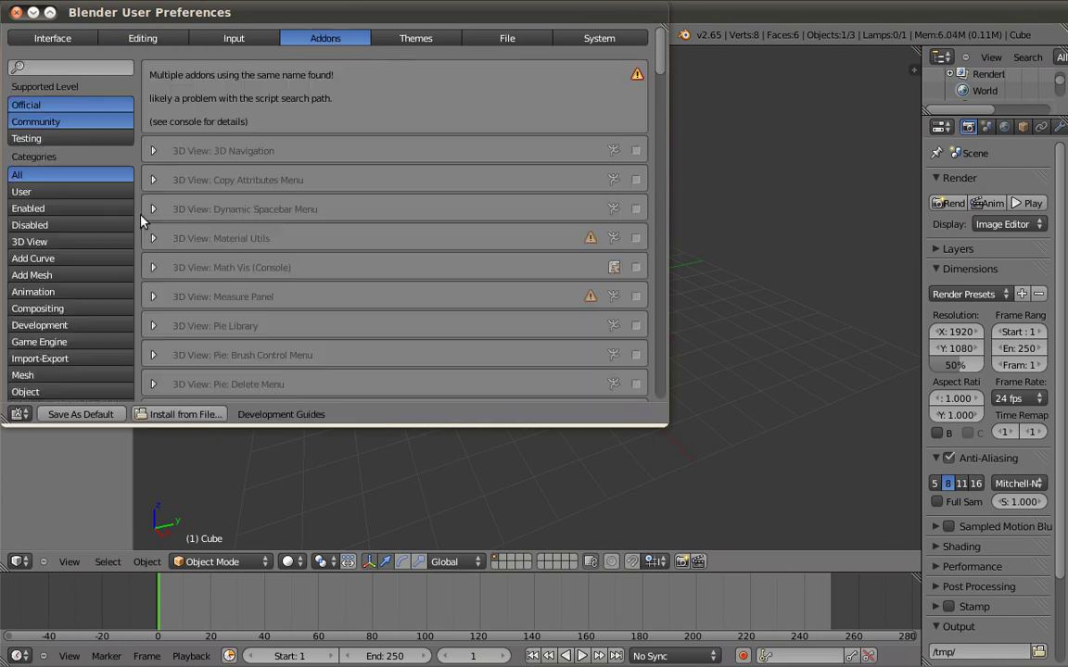
pyautogui.click(232, 38)
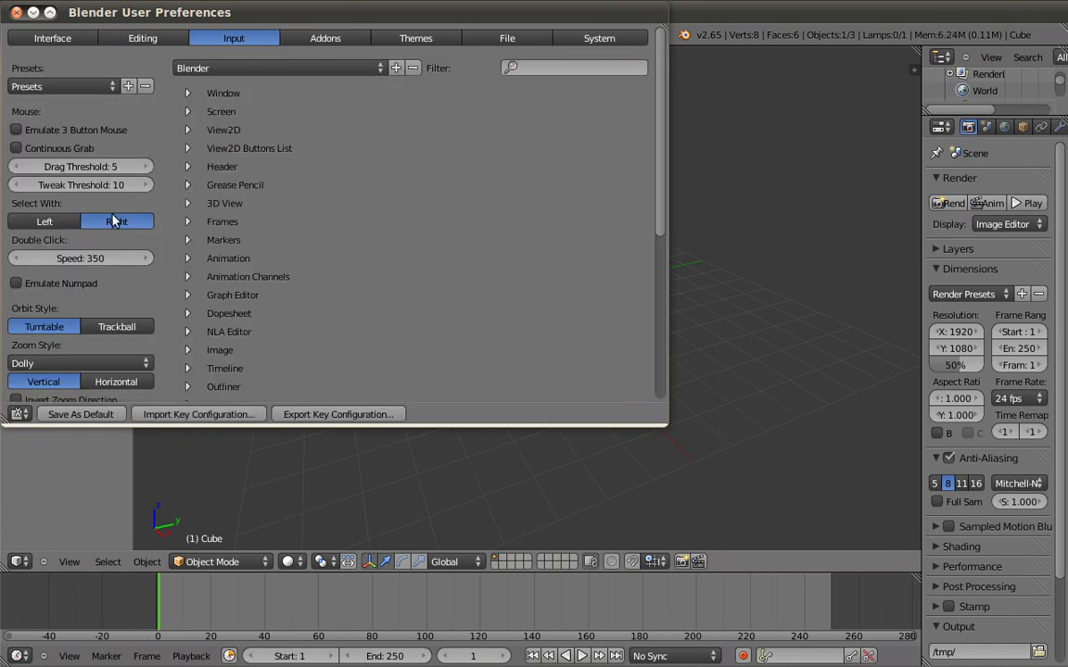
pyautogui.click(17, 283)
pyautogui.click(65, 430)
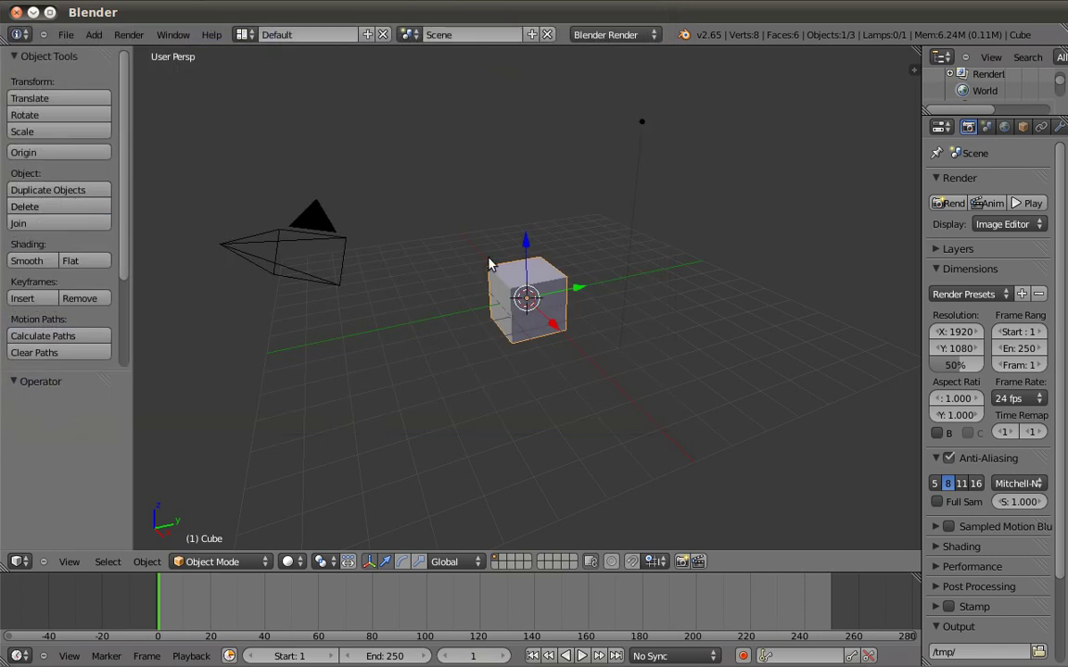
# Start saving the scene, then cancel out of the file browser.
pyautogui.click(66, 35)
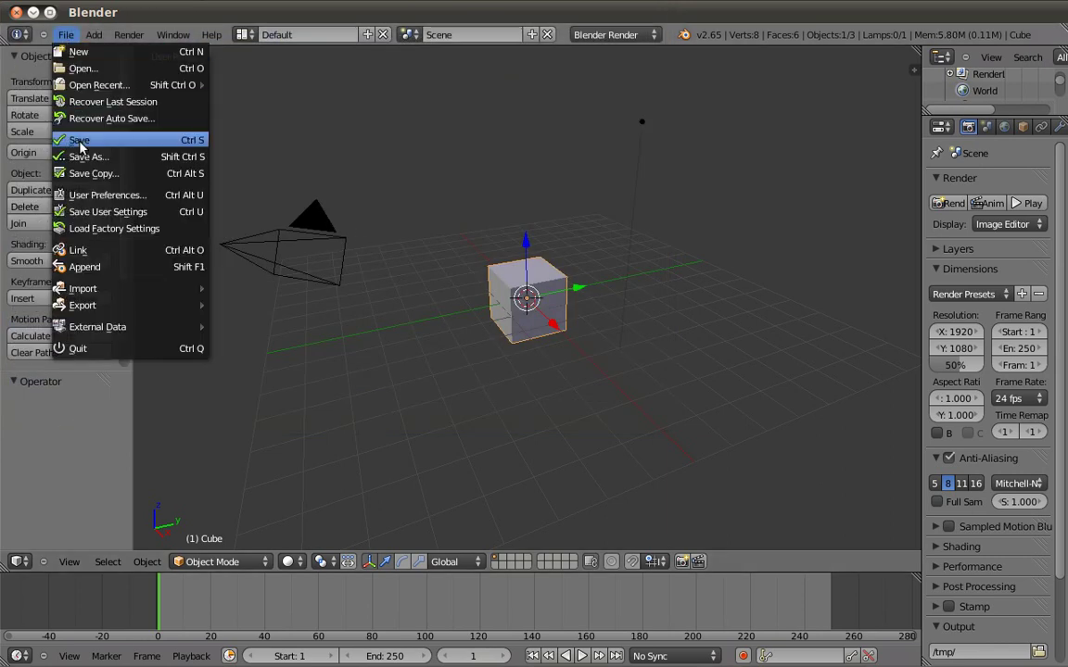
pyautogui.click(79, 144)
pyautogui.click(992, 99)
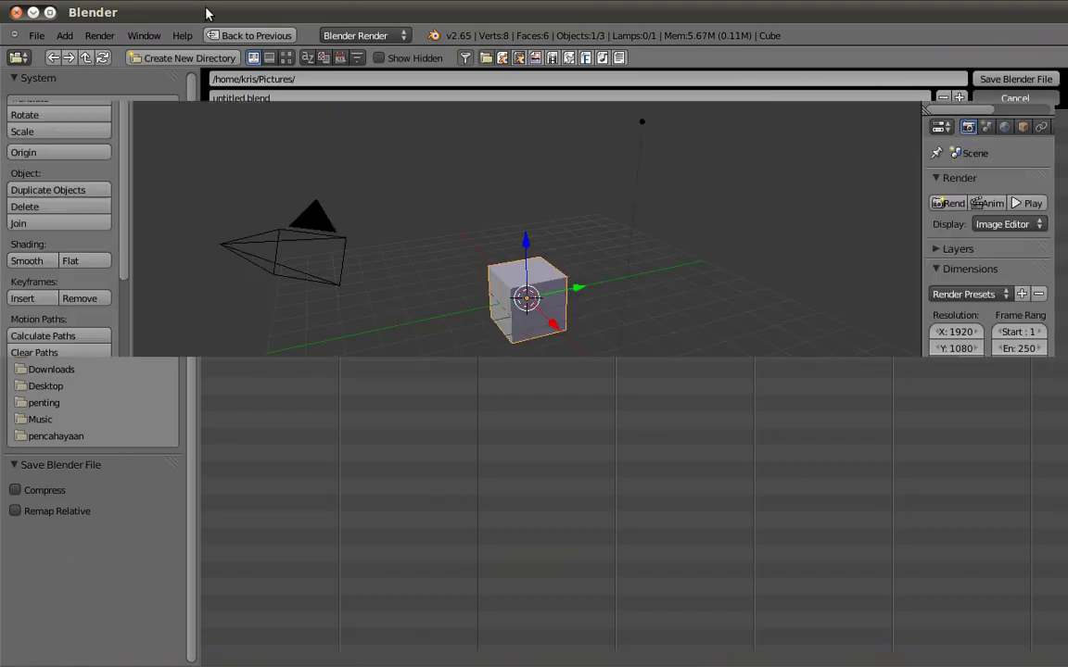
# Start a new file and confirm Reload Start-up File.
pyautogui.click(65, 34)
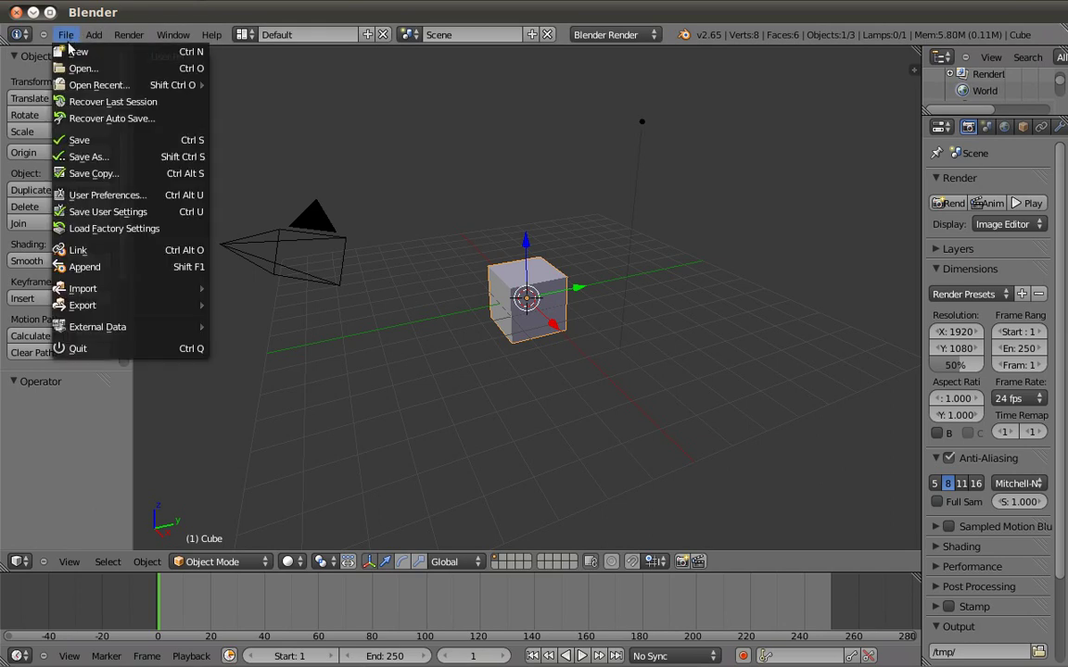
pyautogui.click(71, 50)
pyautogui.click(66, 34)
pyautogui.click(63, 47)
pyautogui.click(63, 59)
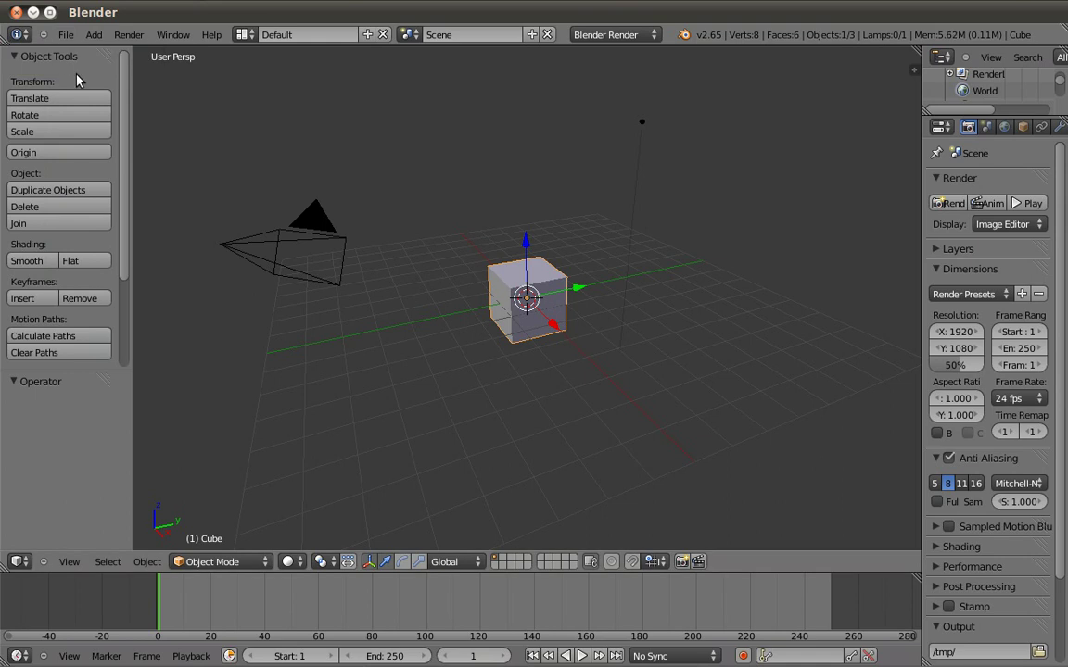
# View the cube from front and right orthographic views, then orbit to a lower side angle.
pyautogui.press('KP_1')
pyautogui.press('KP_3')
pyautogui.press('KP_5')
pyautogui.press('KP_6')
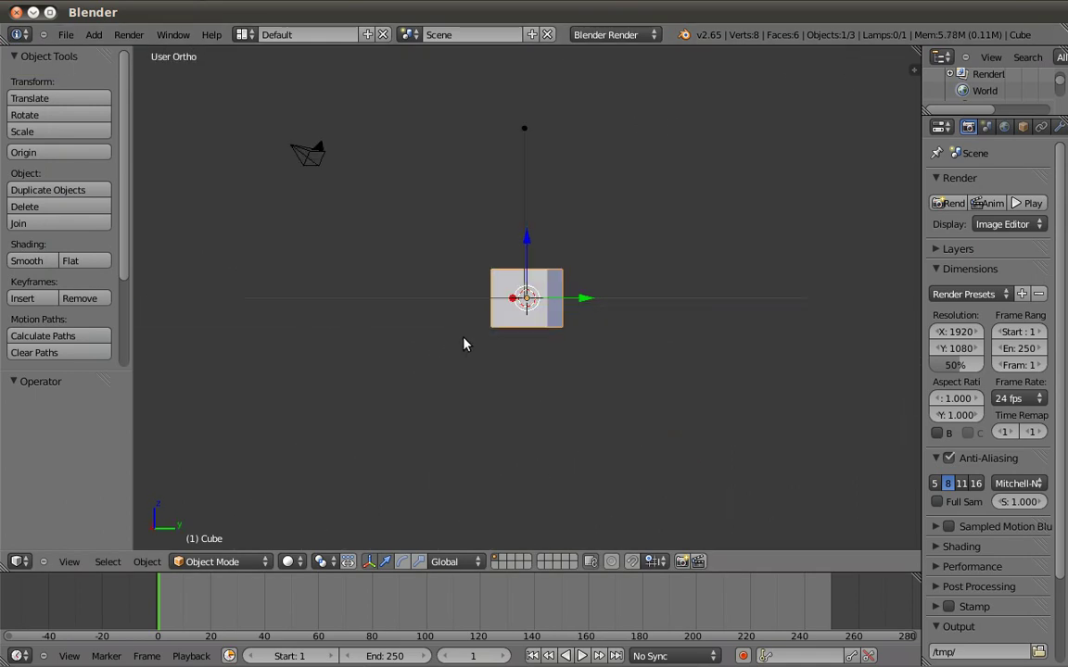
pyautogui.press('KP_1')
pyautogui.press('KP_3')
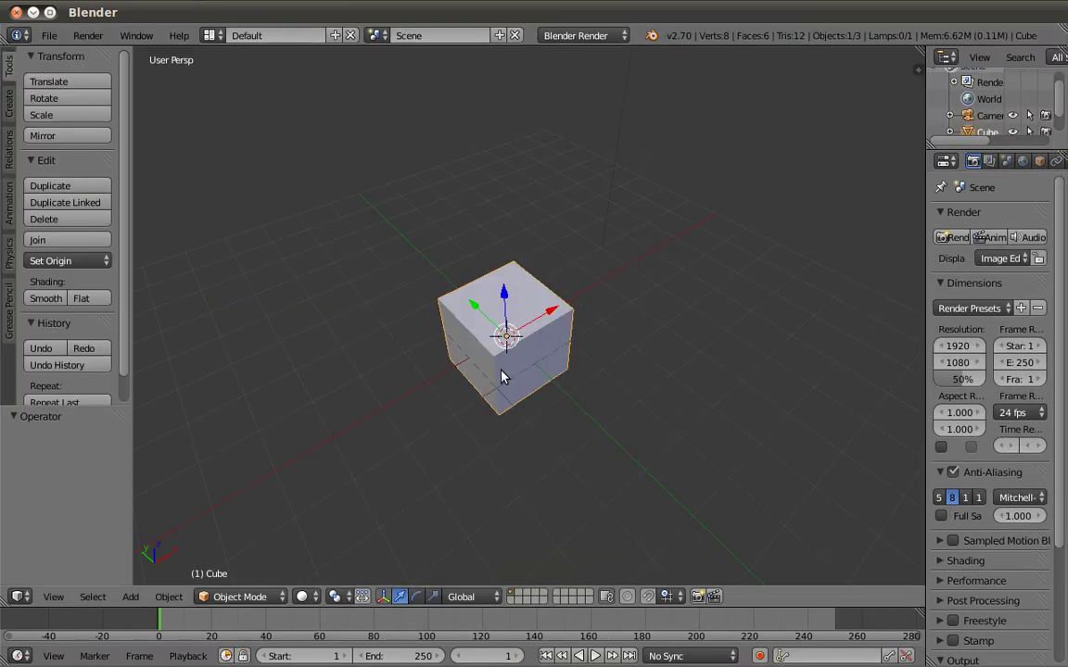
pyautogui.moveTo(500, 378)
pyautogui.mouseDown(button='middle')
pyautogui.moveTo(465, 352)
pyautogui.moveTo(617, 362)
pyautogui.moveTo(634, 279)
pyautogui.moveTo(589, 358)
pyautogui.moveTo(572, 424)
pyautogui.moveTo(586, 382)
pyautogui.mouseUp(button='middle')
# Select the camera, then orbit and select the lamp.
pyautogui.rightClick(719, 278)
pyautogui.moveTo(627, 305)
pyautogui.mouseDown(button='middle')
pyautogui.moveTo(746, 341)
pyautogui.moveTo(572, 263)
pyautogui.mouseUp(button='middle')
pyautogui.rightClick(525, 225)
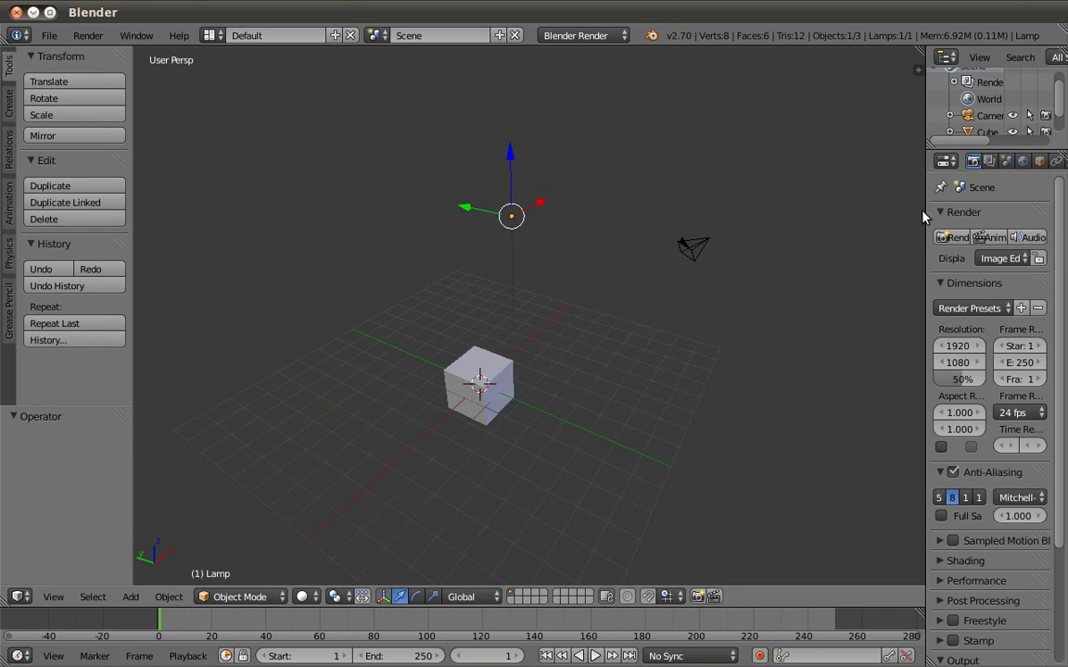
# Widen the properties editor and cycle the lamp through Sun, Spot, Hemi, ending on Area.
pyautogui.moveTo(927, 212); pyautogui.dragTo(683, 209)
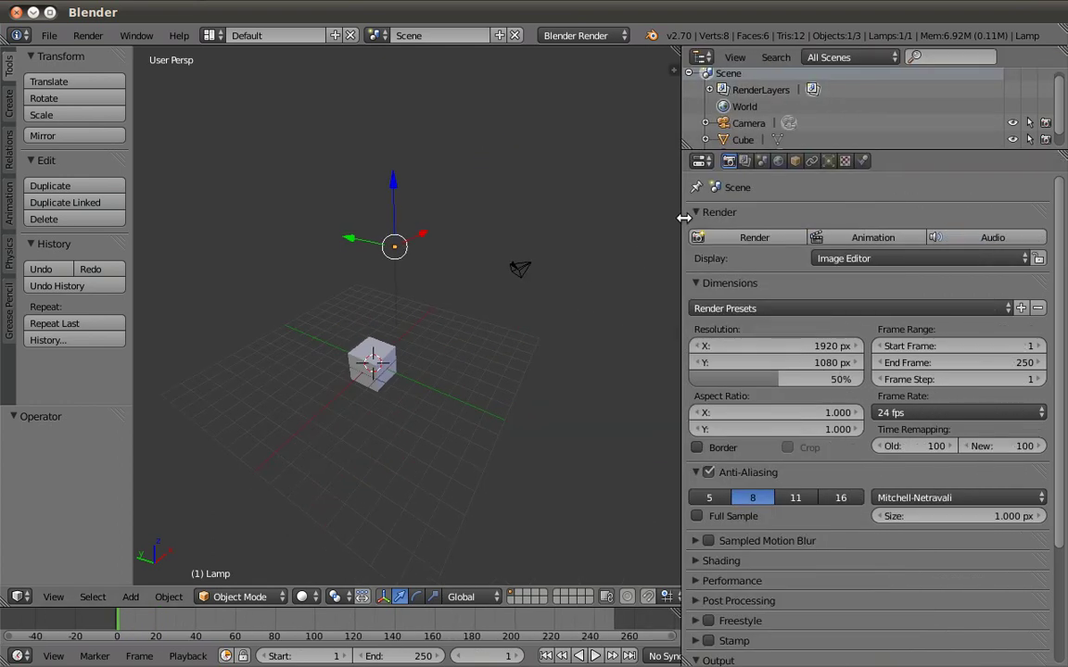
pyautogui.scroll(2, 403, 237)
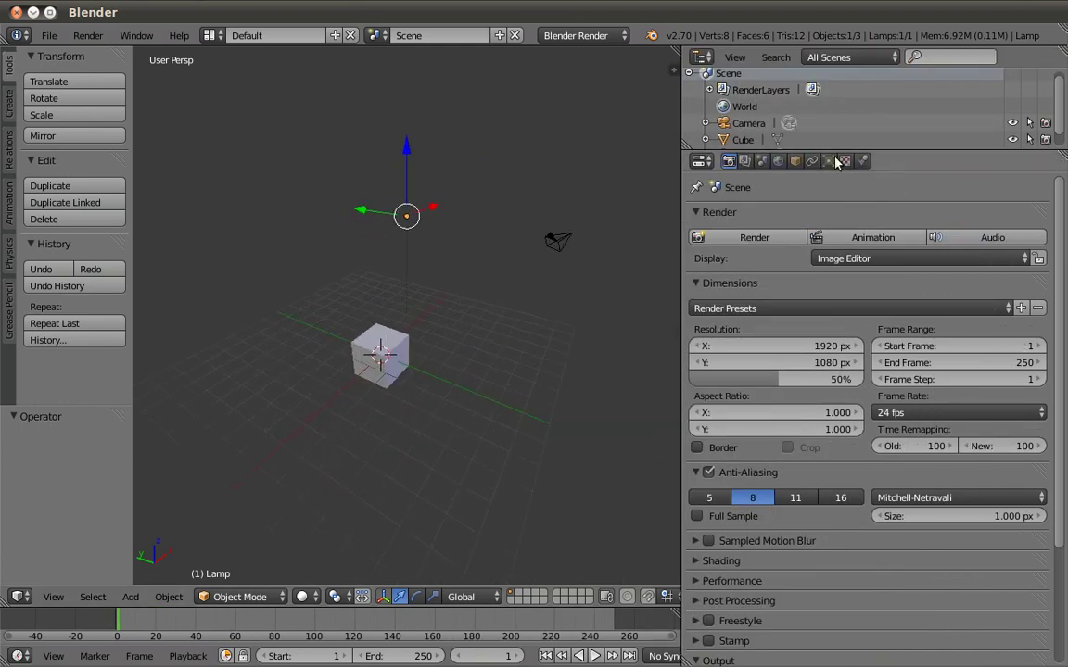
pyautogui.click(828, 160)
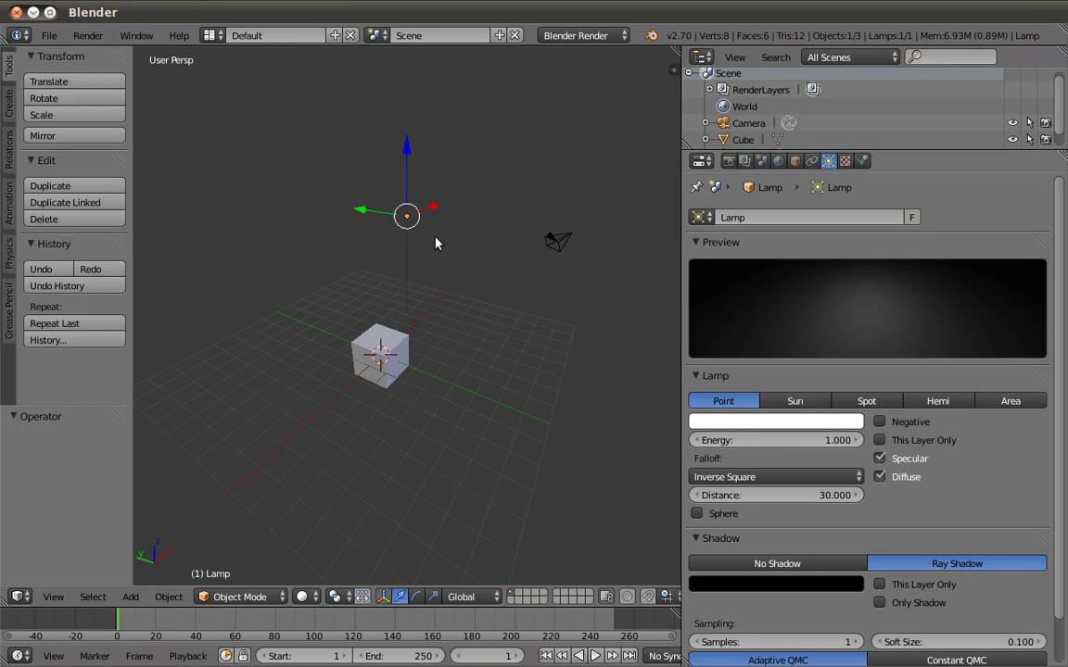
pyautogui.scroll(2, 455, 229)
pyautogui.keyDown('shift'); pyautogui.moveTo(455, 229); pyautogui.dragTo(455, 327, button='middle'); pyautogui.keyUp('shift')
pyautogui.click(794, 400)
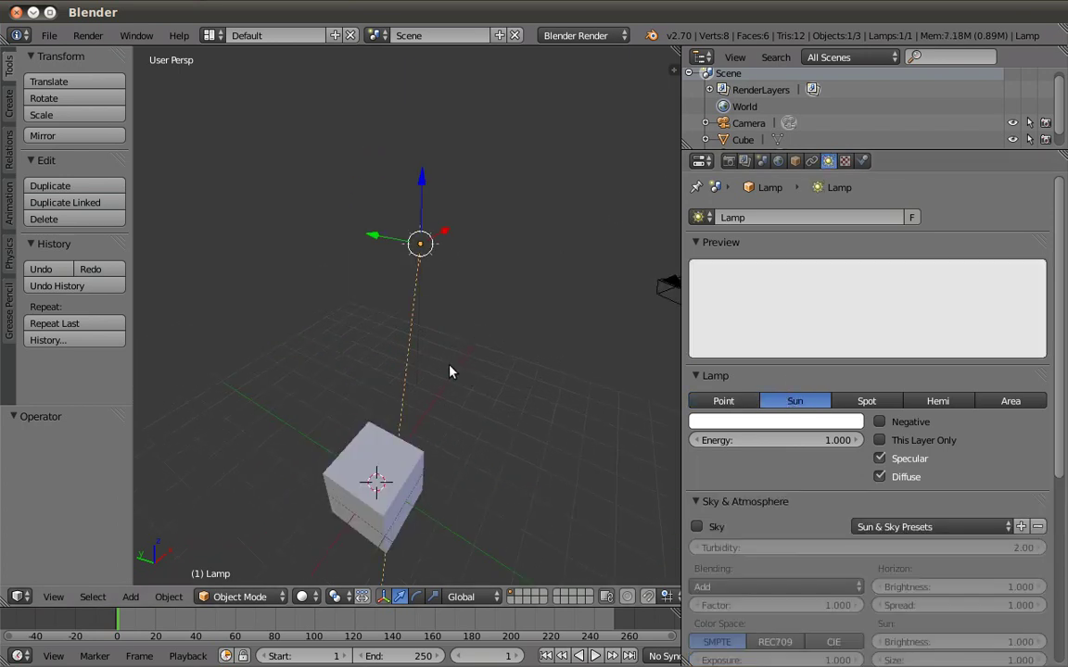
pyautogui.click(867, 400)
pyautogui.click(937, 400)
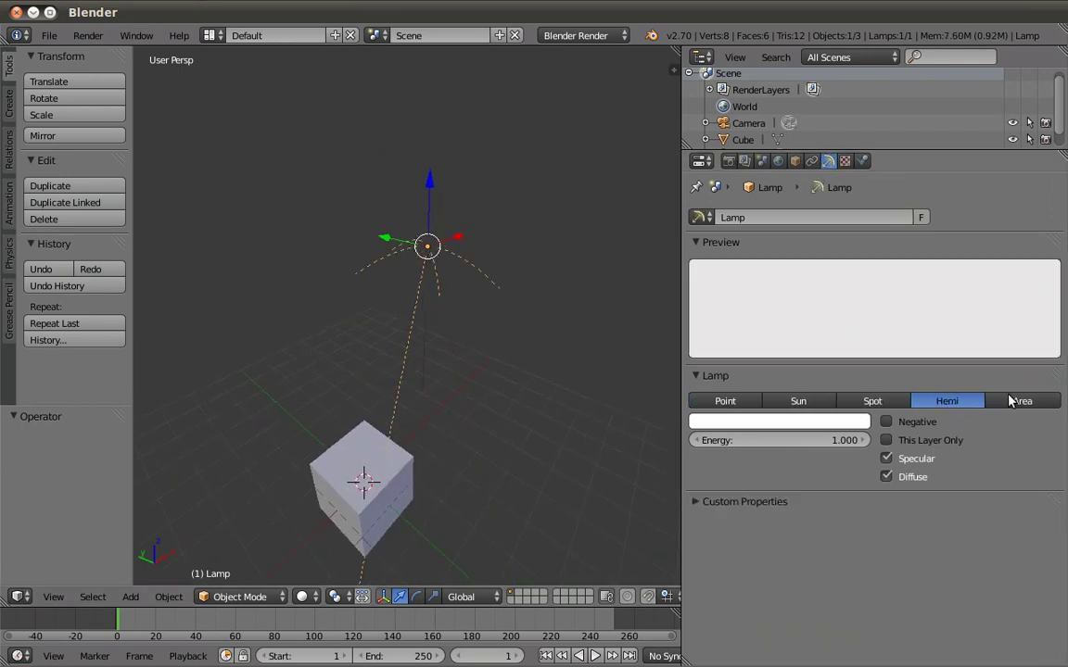
pyautogui.click(1011, 400)
# Check the right and front orthographic views, orbit above the cube, and select the camera.
pyautogui.press('KP_3')
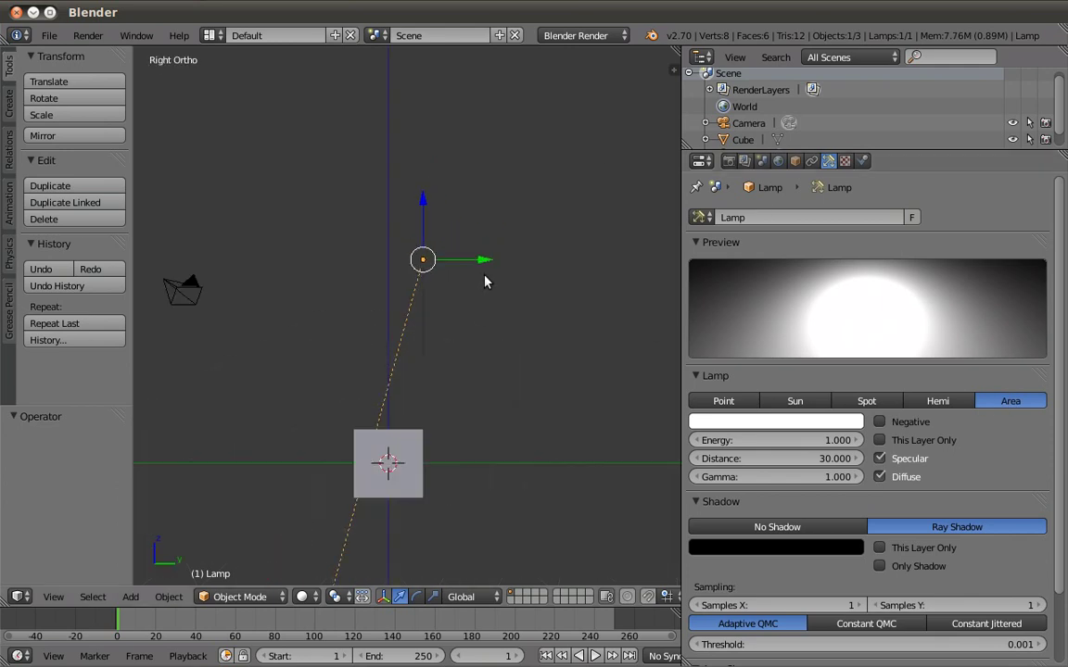
pyautogui.press('KP_1')
pyautogui.moveTo(438, 306)
pyautogui.mouseDown(button='middle')
pyautogui.moveTo(441, 334)
pyautogui.moveTo(467, 370)
pyautogui.moveTo(454, 331)
pyautogui.moveTo(517, 370)
pyautogui.mouseUp(button='middle')
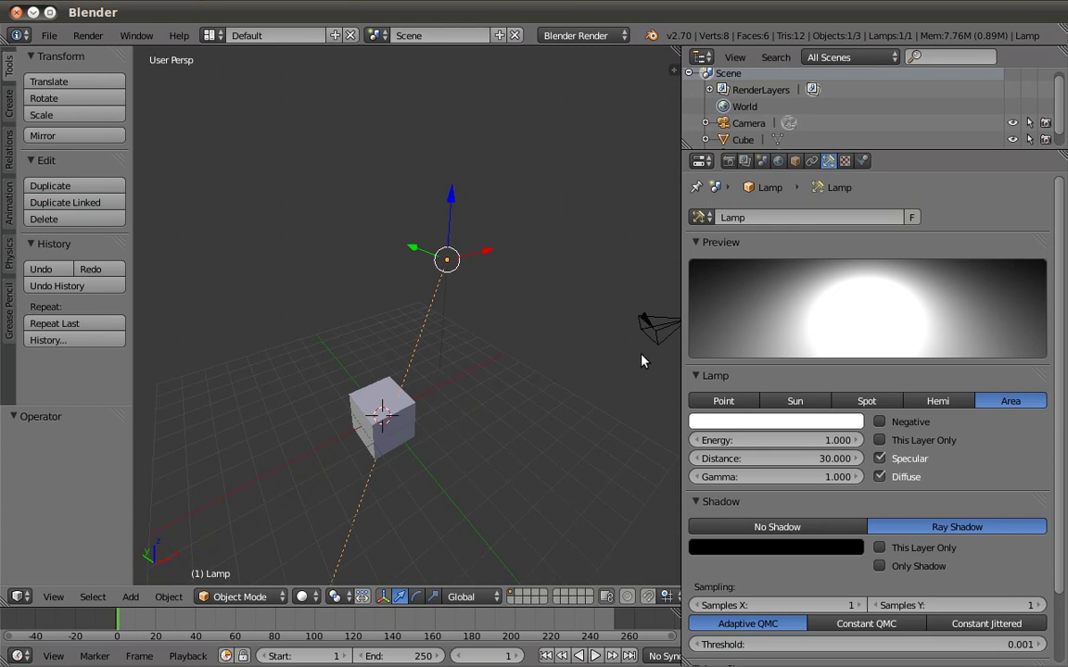
pyautogui.rightClick(649, 335)
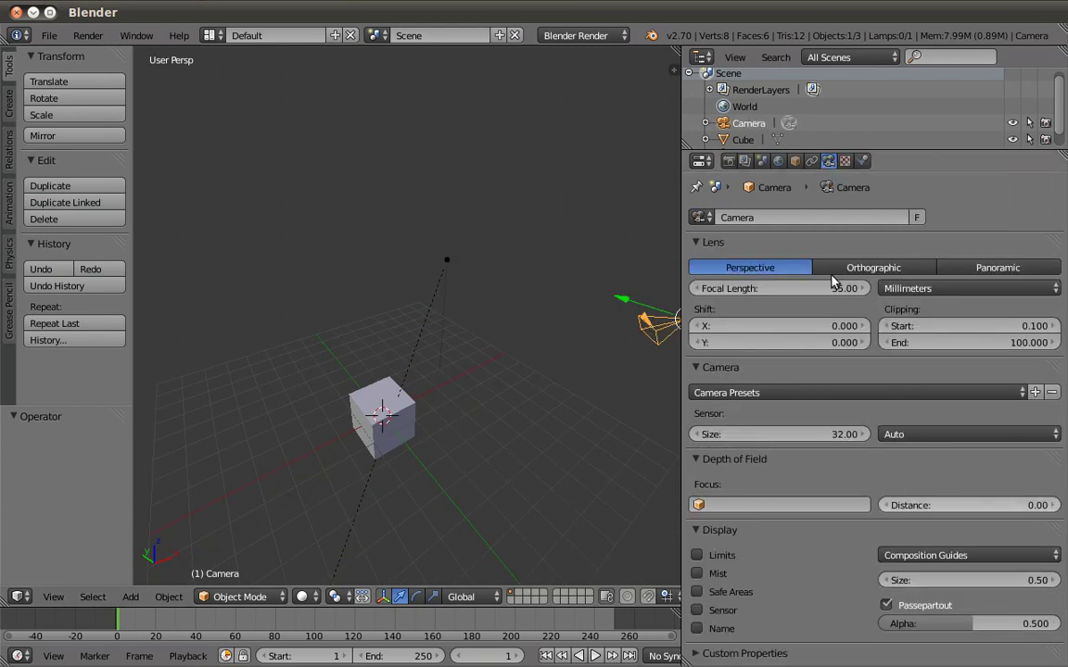
# Look through the scene camera and give it an orthographic lens.
pyautogui.moveTo(529, 331)
pyautogui.mouseDown(button='middle')
pyautogui.moveTo(479, 371)
pyautogui.moveTo(482, 361)
pyautogui.mouseUp(button='middle')
pyautogui.press('KP_0')
pyautogui.scroll(2, 436, 336)
pyautogui.scroll(1, 446, 340)
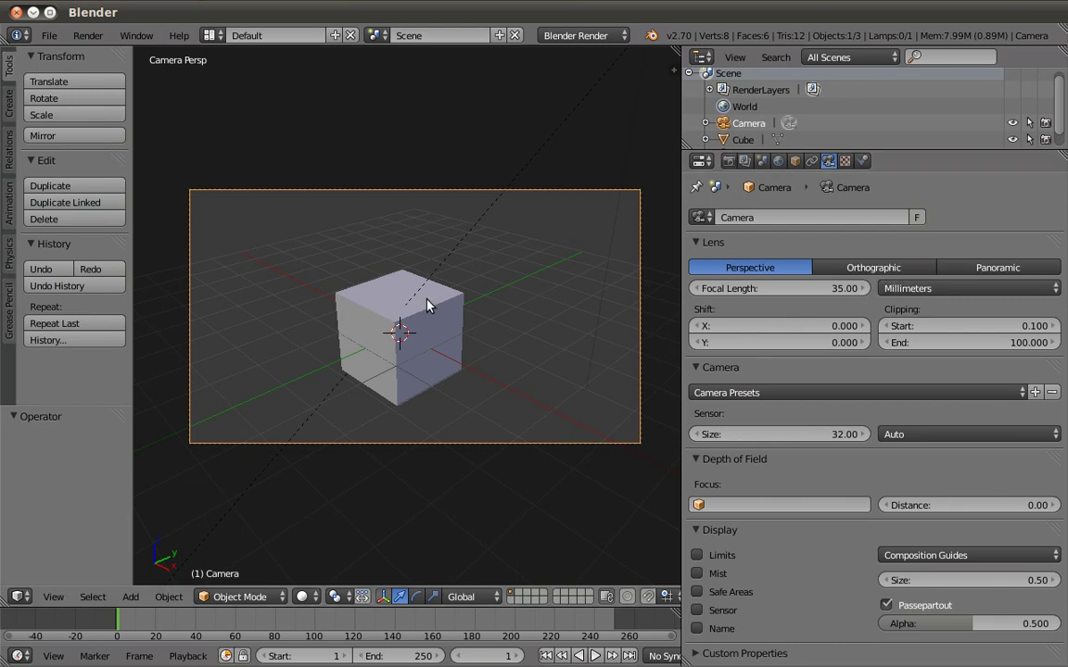
pyautogui.click(913, 268)
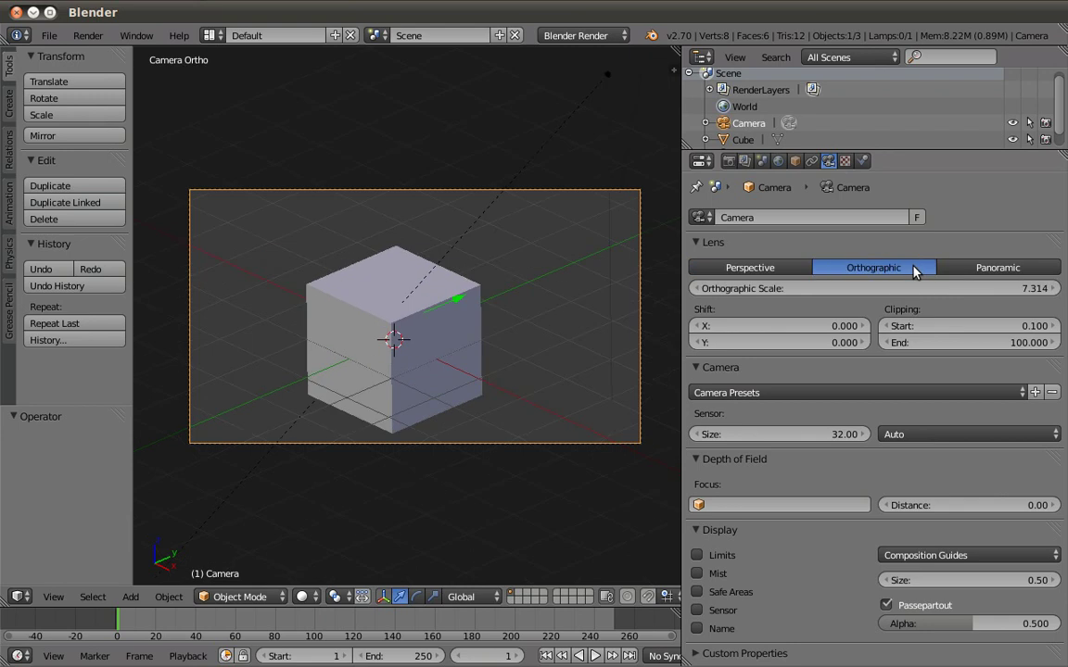
# Align the camera to the front view, centre the cube in frame, and restore a perspective lens.
pyautogui.press('KP_1')
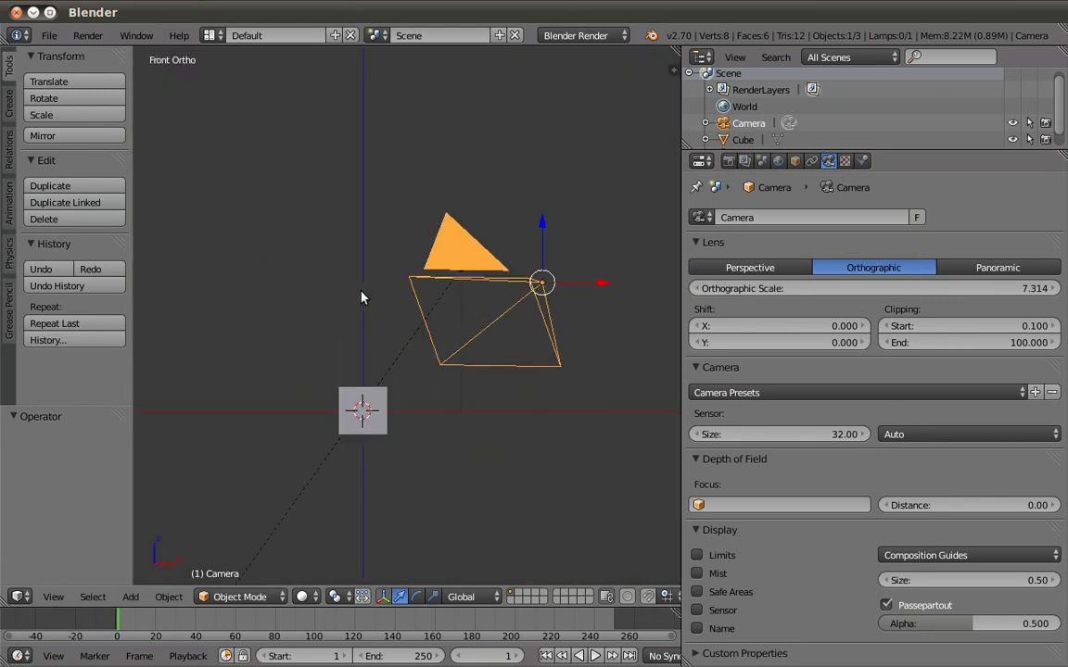
pyautogui.press('ctrl+alt+KP_0')
pyautogui.press('g')
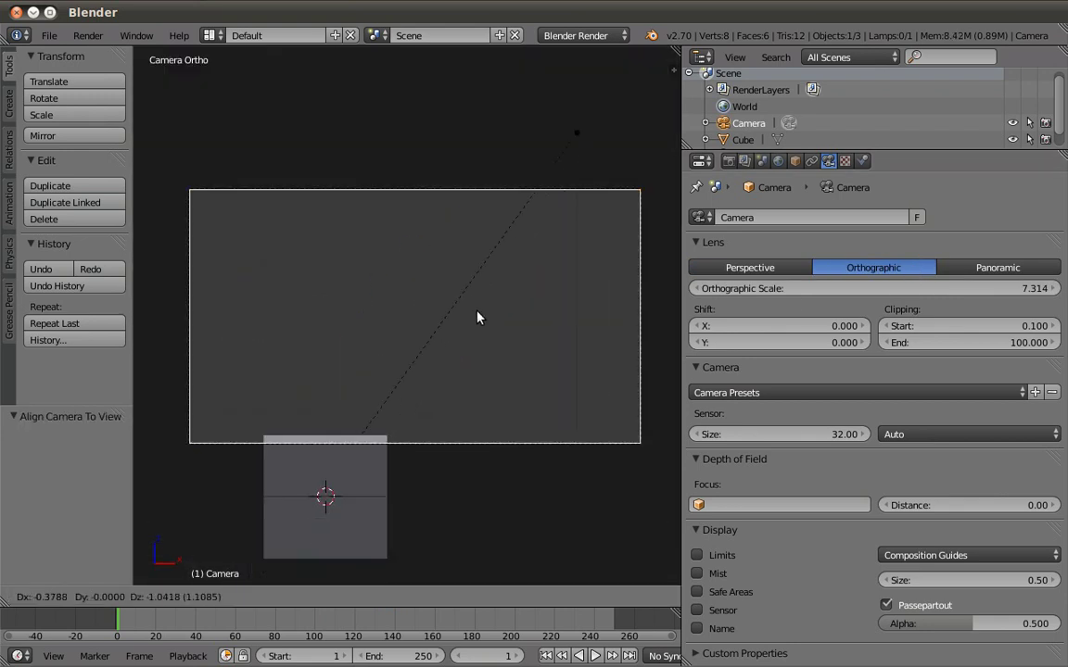
pyautogui.click(416, 452)
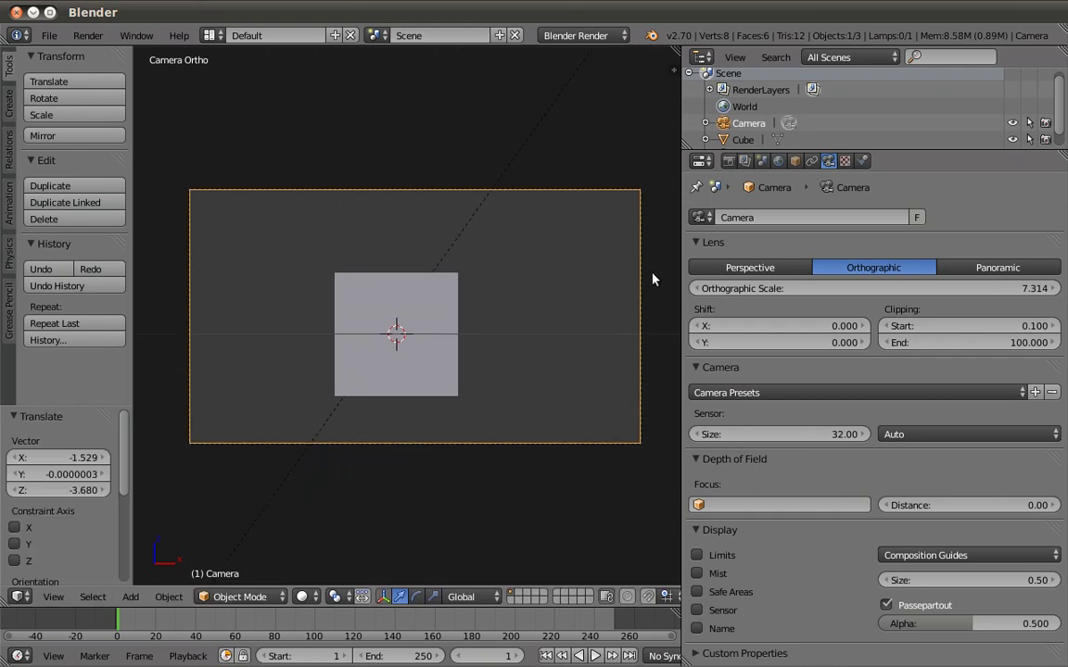
pyautogui.click(755, 269)
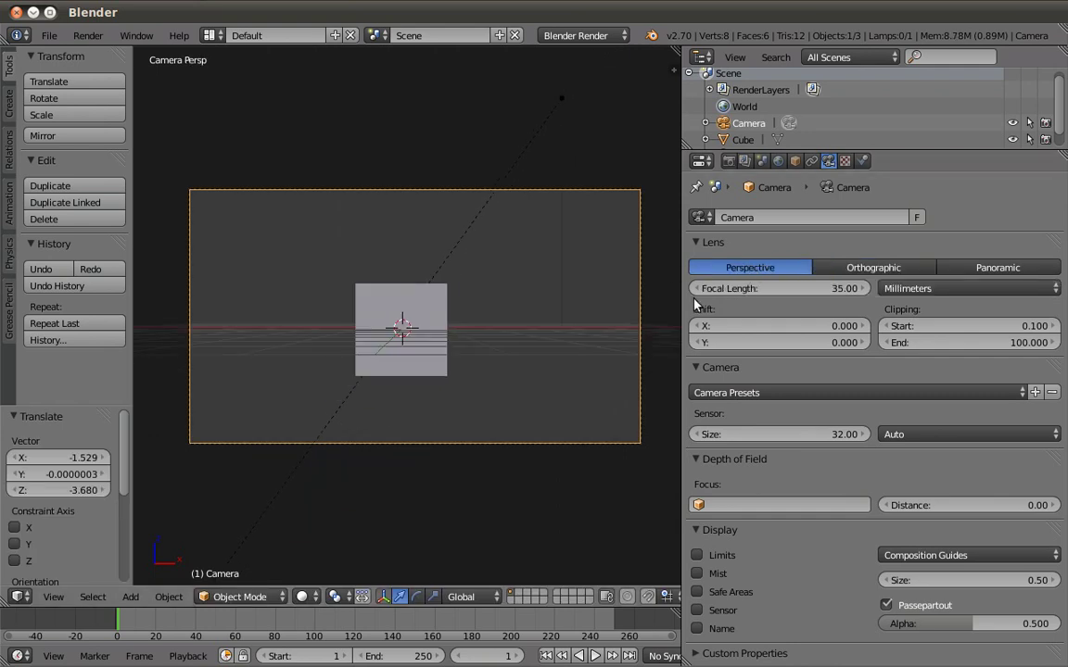
# Enable Lock Camera to View, orbit the camera to an angled view from above, and enlarge the outliner.
pyautogui.press('n')
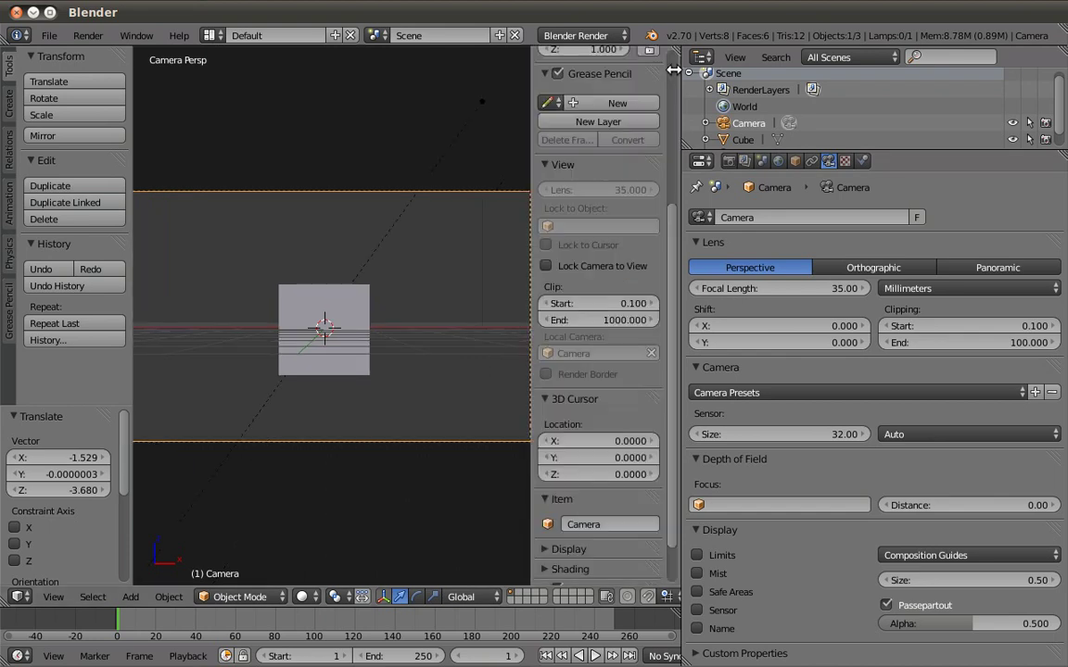
pyautogui.click(546, 266)
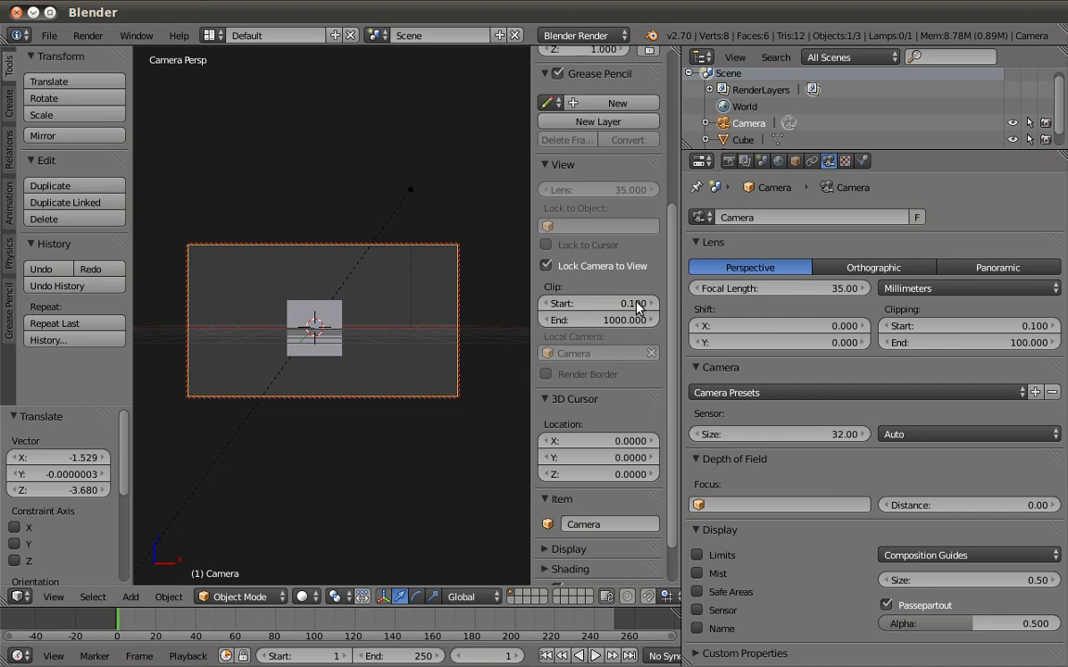
pyautogui.moveTo(354, 307)
pyautogui.mouseDown(button='middle')
pyautogui.moveTo(378, 350)
pyautogui.moveTo(352, 344)
pyautogui.moveTo(378, 397)
pyautogui.mouseUp(button='middle')
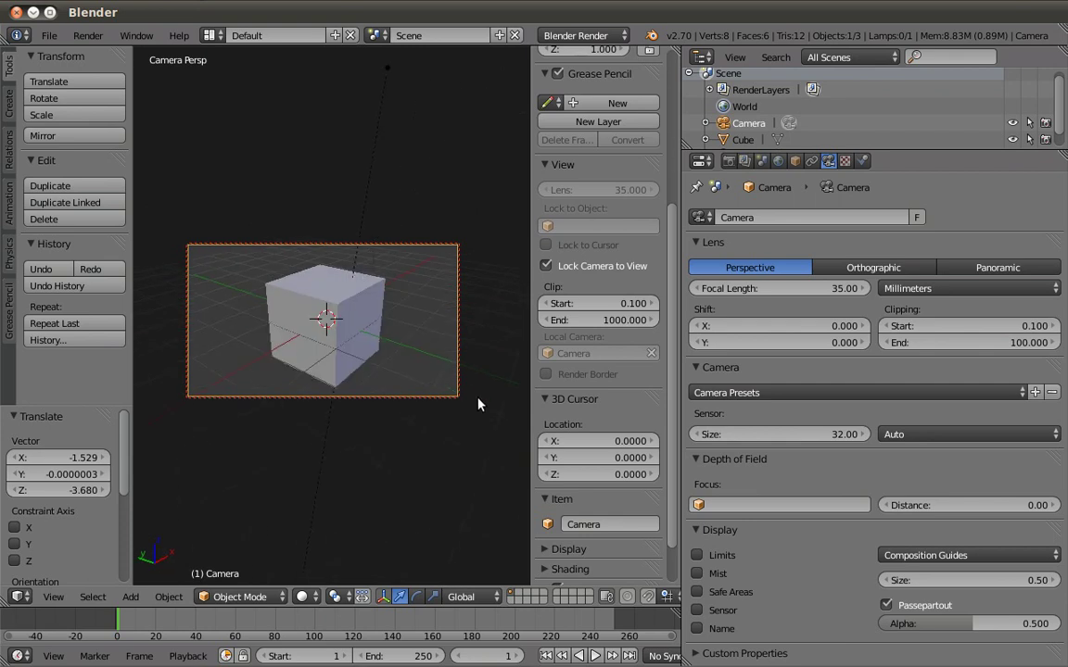
pyautogui.moveTo(369, 335); pyautogui.dragTo(364, 329, button='middle')
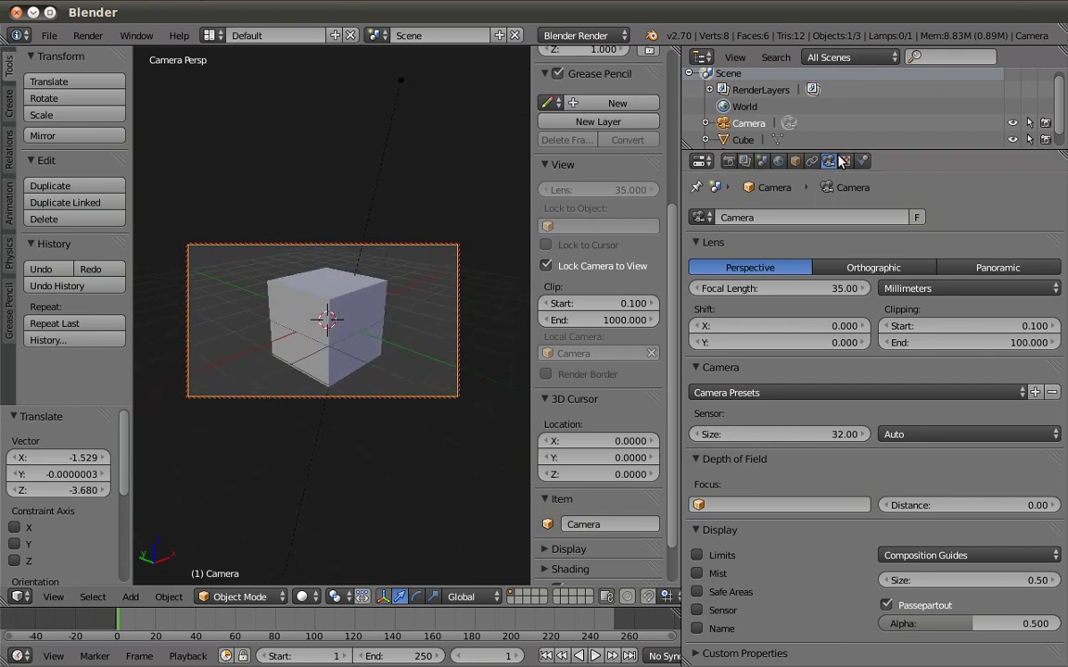
pyautogui.moveTo(846, 151); pyautogui.dragTo(913, 547)
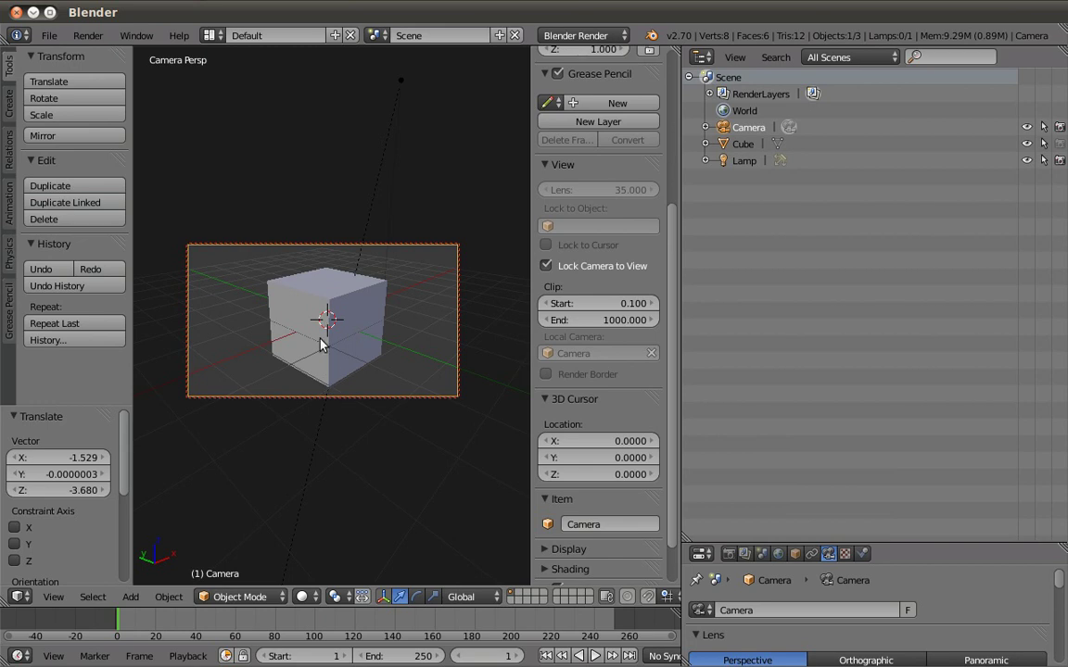
# Render the camera view with F12, re-enable the Cube's render visibility, and render again.
pyautogui.press('F12')
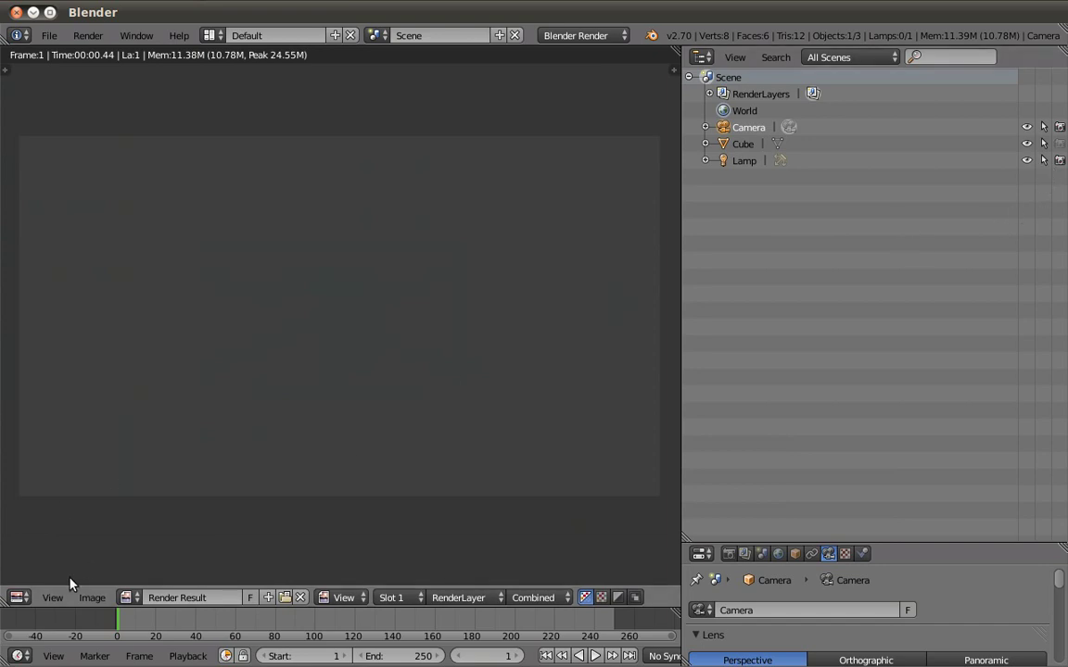
pyautogui.click(18, 597)
pyautogui.click(47, 577)
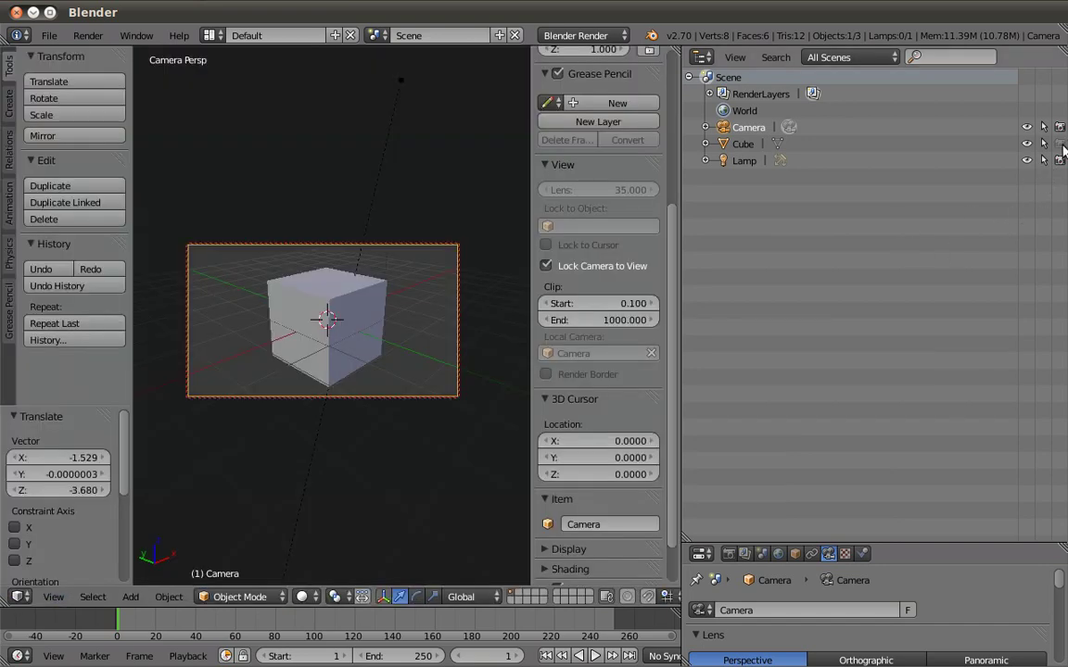
pyautogui.click(1060, 143)
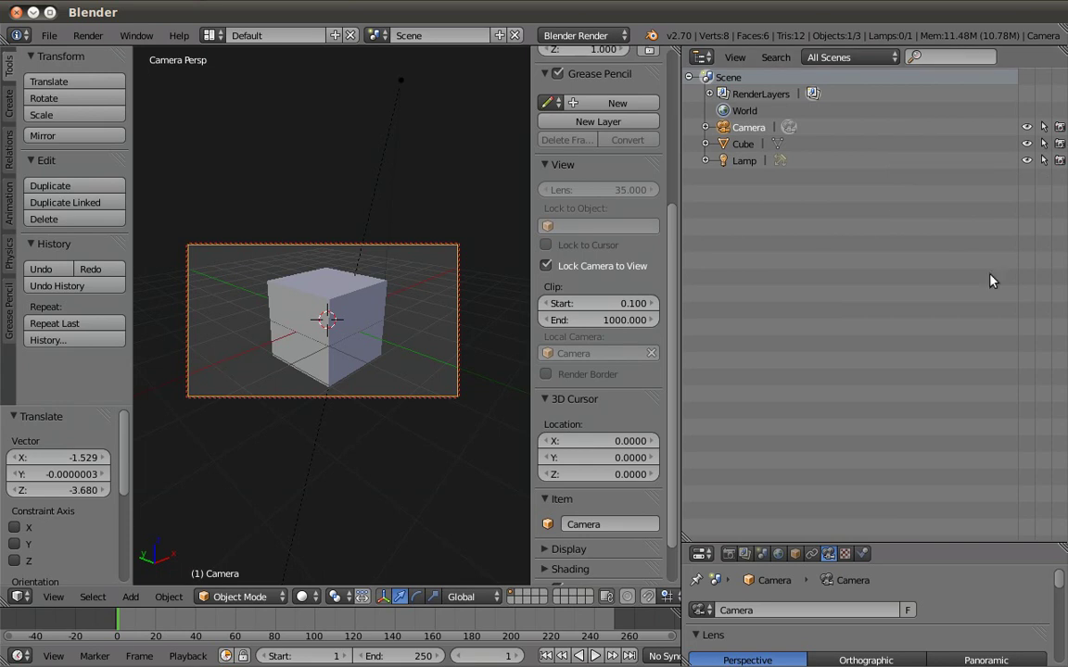
pyautogui.press('F12')
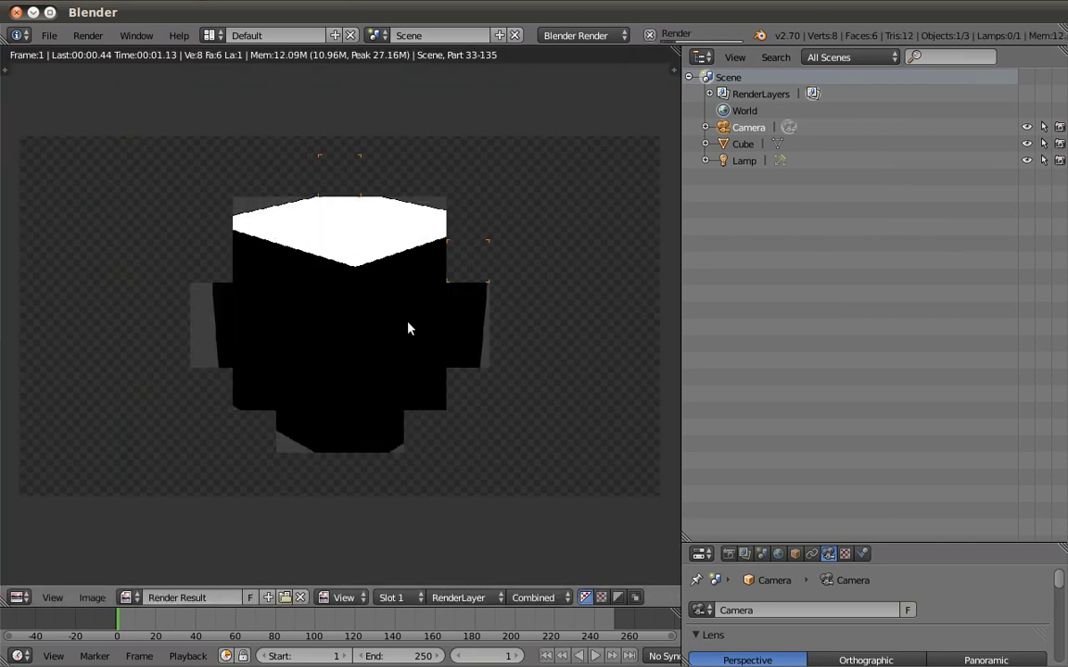
pyautogui.click(19, 597)
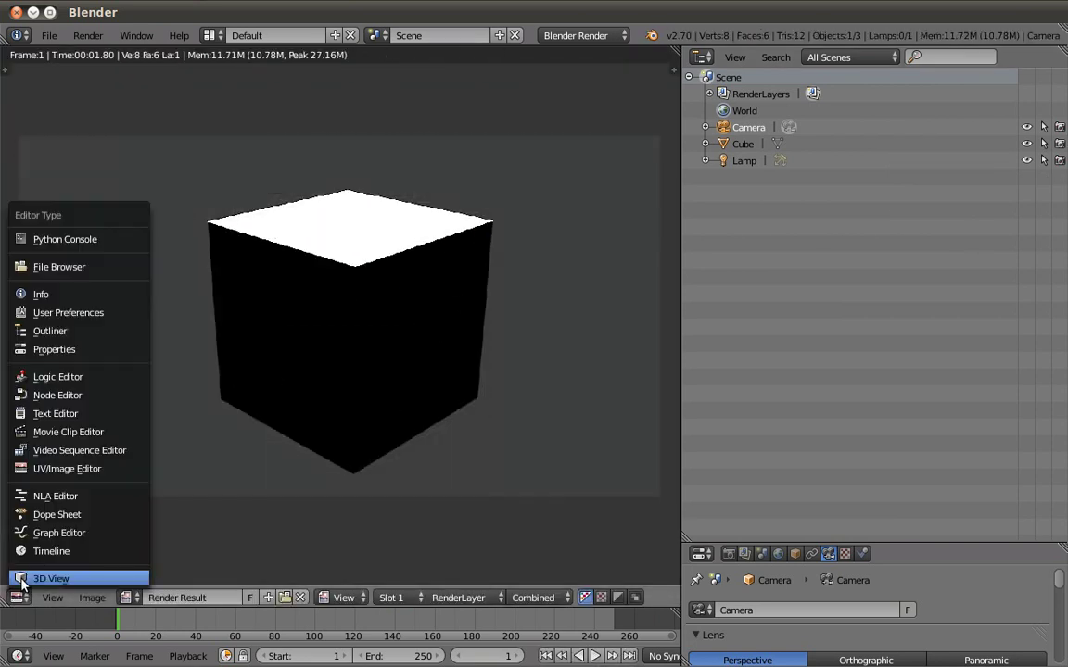
pyautogui.click(46, 575)
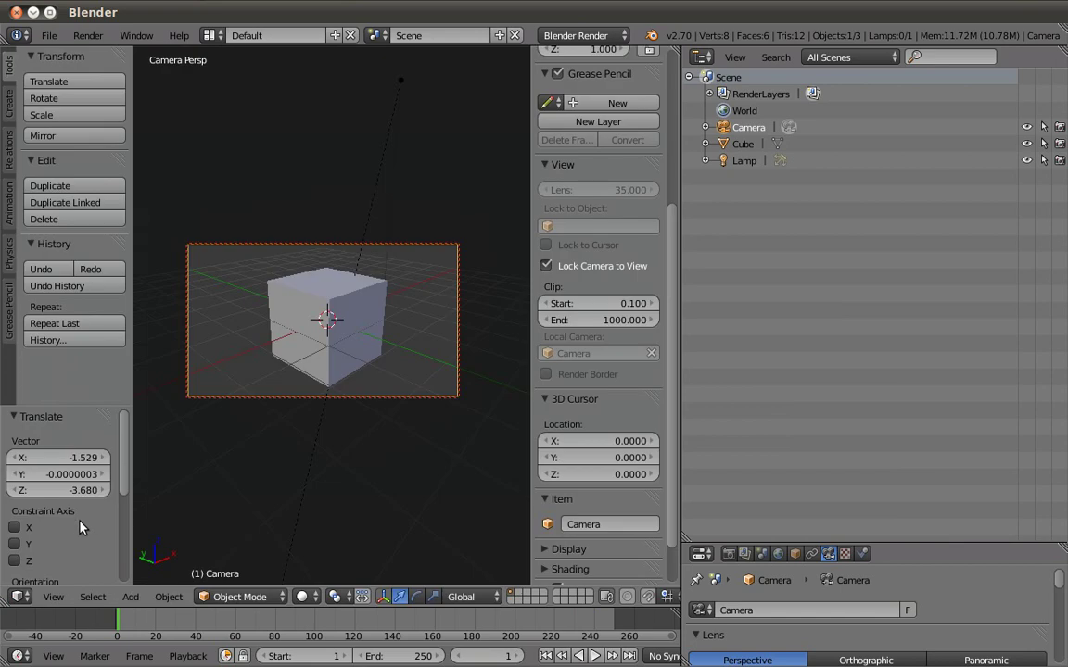
# Toggle the Cube's viewport visibility and selectability, cancel a camera move, and select the Cube.
pyautogui.click(1027, 145)
pyautogui.click(1028, 145)
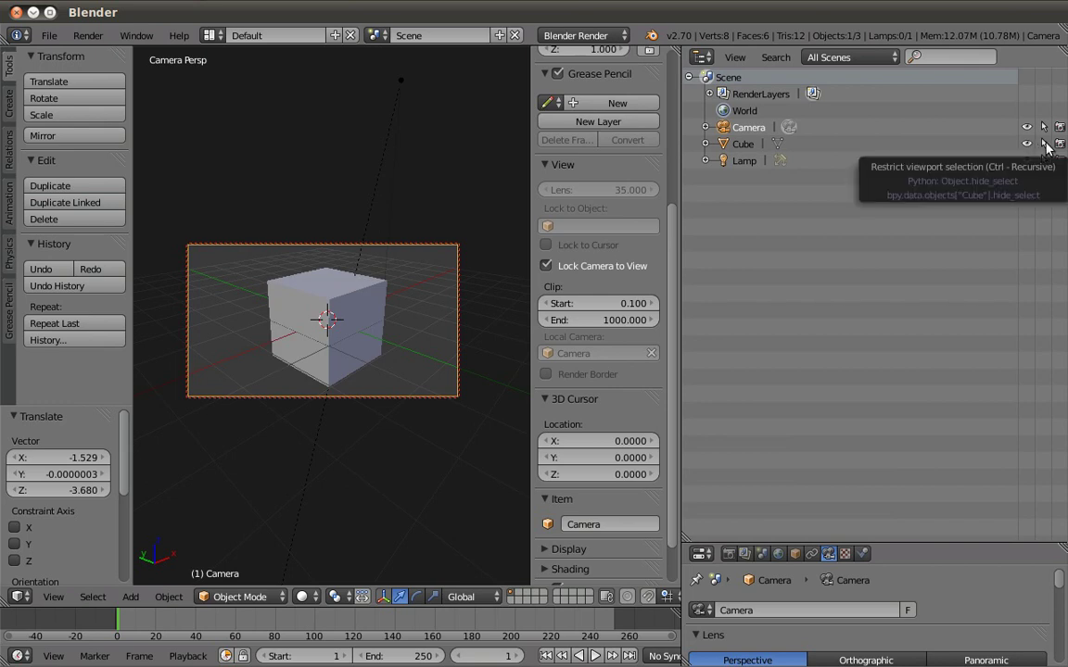
pyautogui.click(1044, 144)
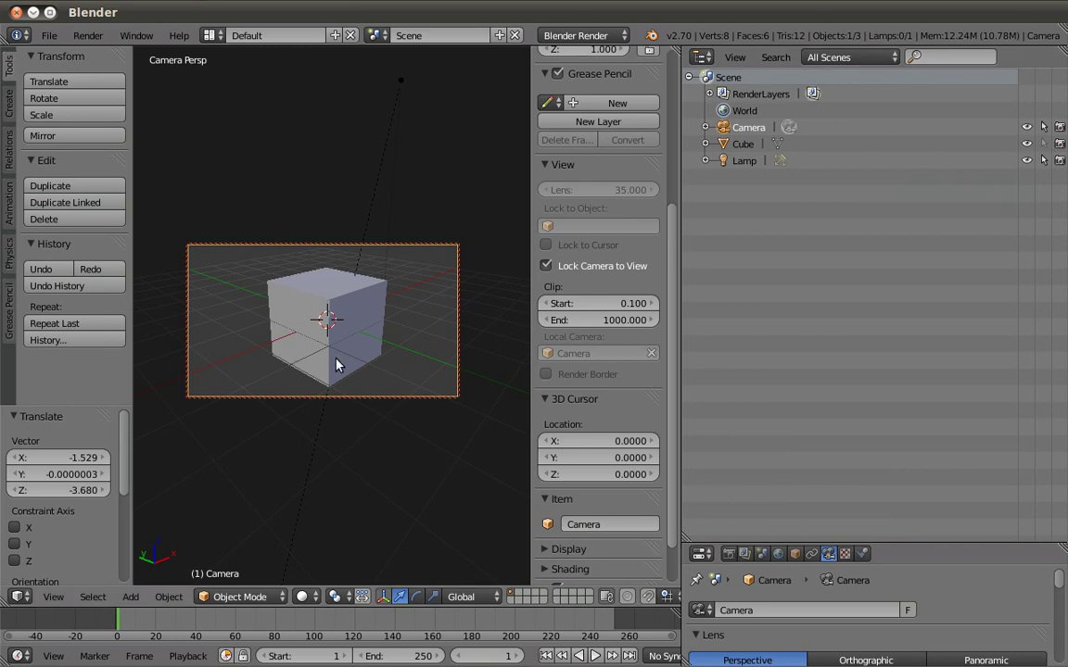
pyautogui.press('g')
pyautogui.press('Escape')
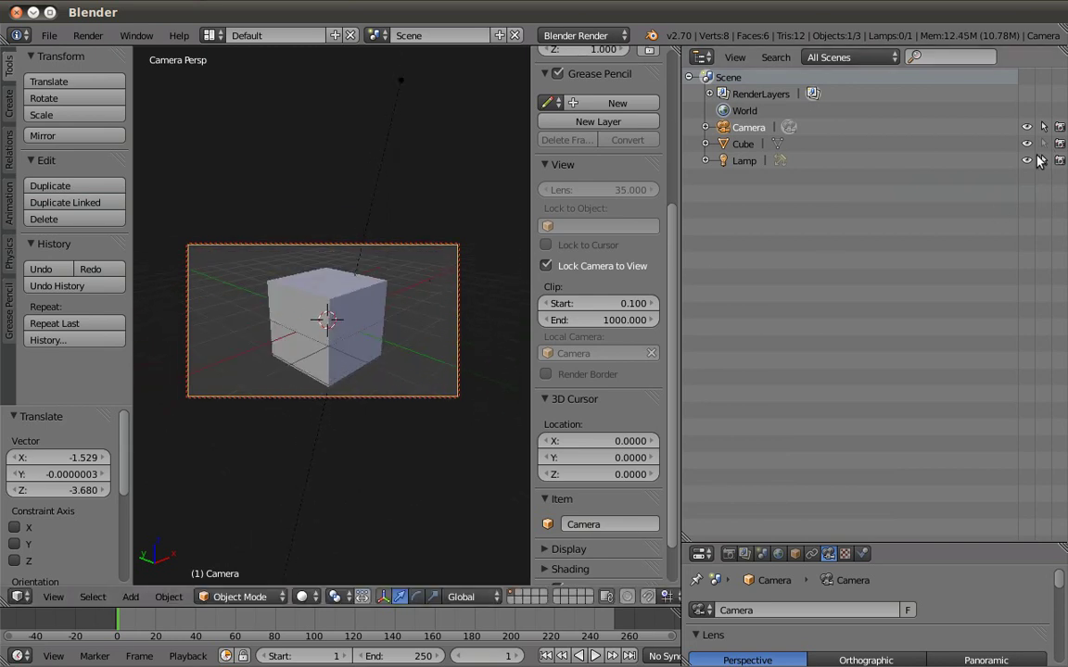
pyautogui.rightClick(317, 304)
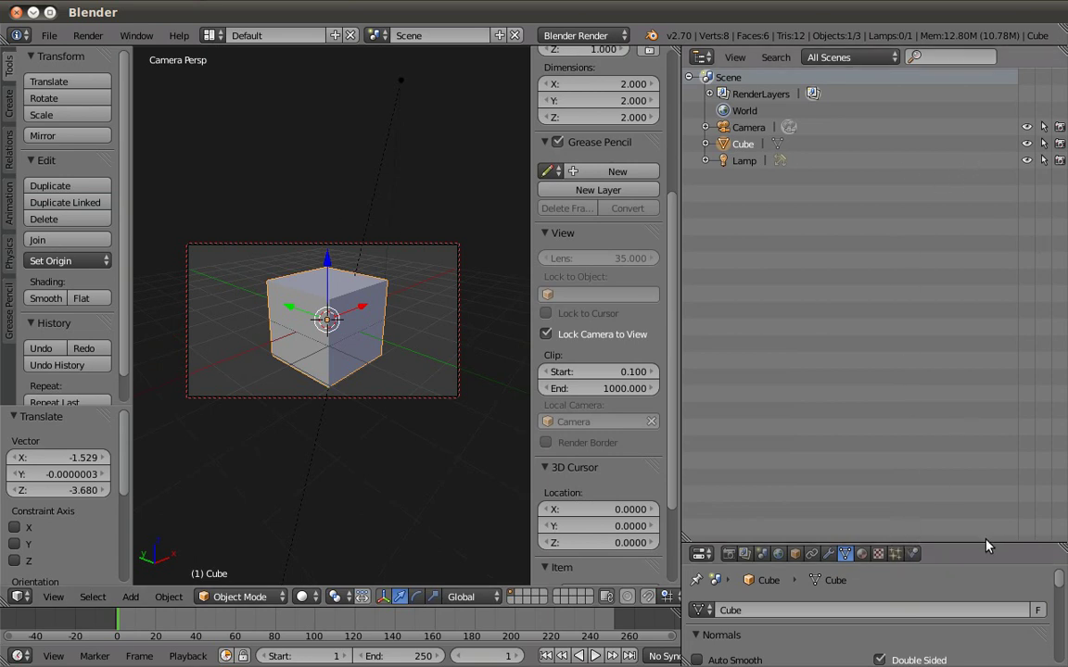
# Enlarge the properties editor and glance through the File menu without choosing anything.
pyautogui.moveTo(986, 545); pyautogui.dragTo(968, 127)
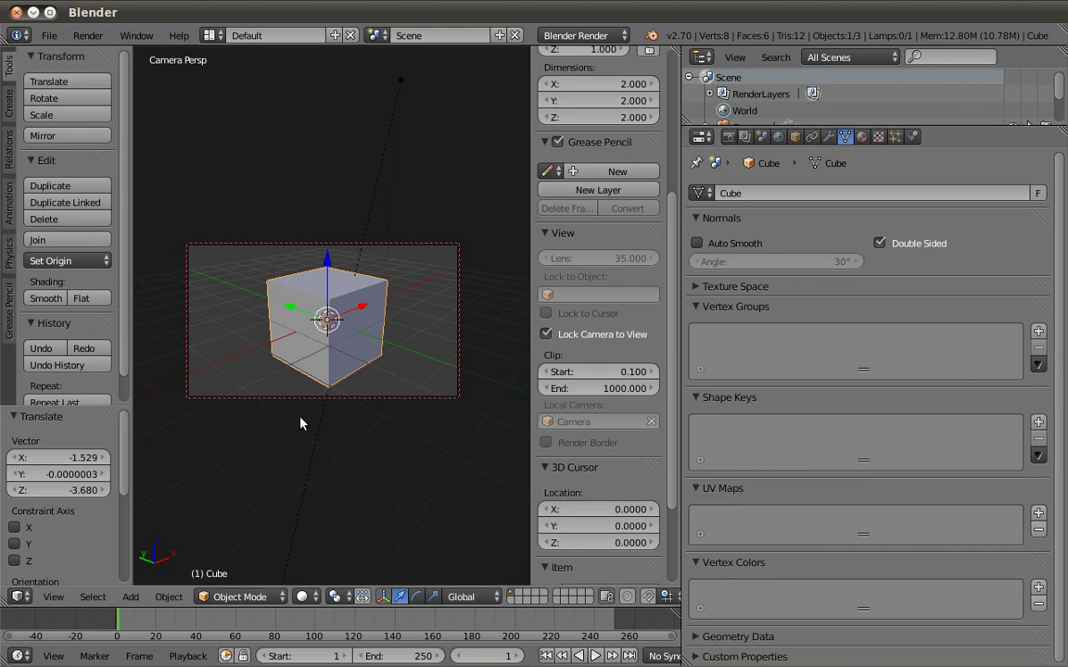
pyautogui.click(50, 36)
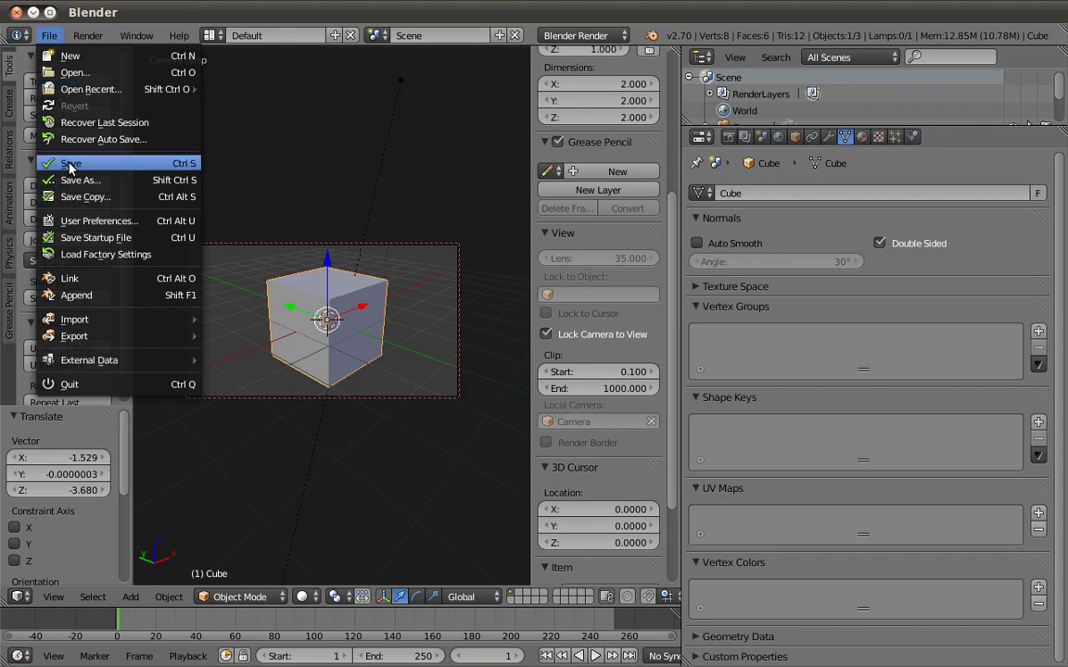
pyautogui.click(420, 150)
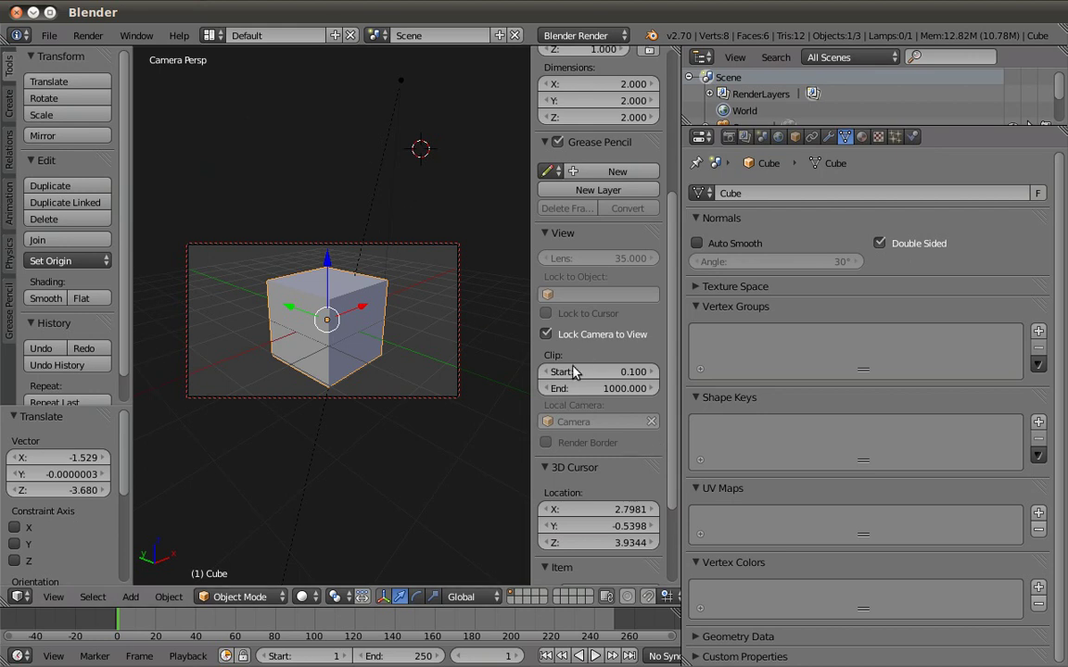
# In the N sidebar, enable Background Images and expand its settings.
pyautogui.scroll(-3, 572, 370)
pyautogui.click(554, 497)
pyautogui.scroll(-3, 557, 408)
pyautogui.click(552, 399)
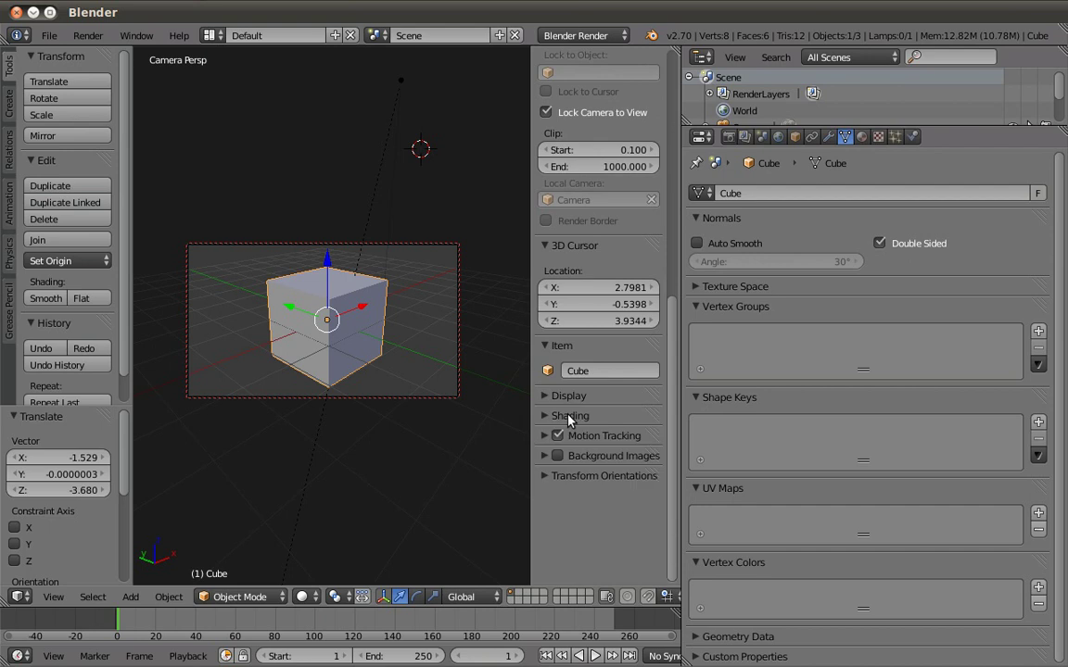
pyautogui.click(546, 436)
pyautogui.click(547, 436)
pyautogui.click(557, 456)
pyautogui.click(546, 456)
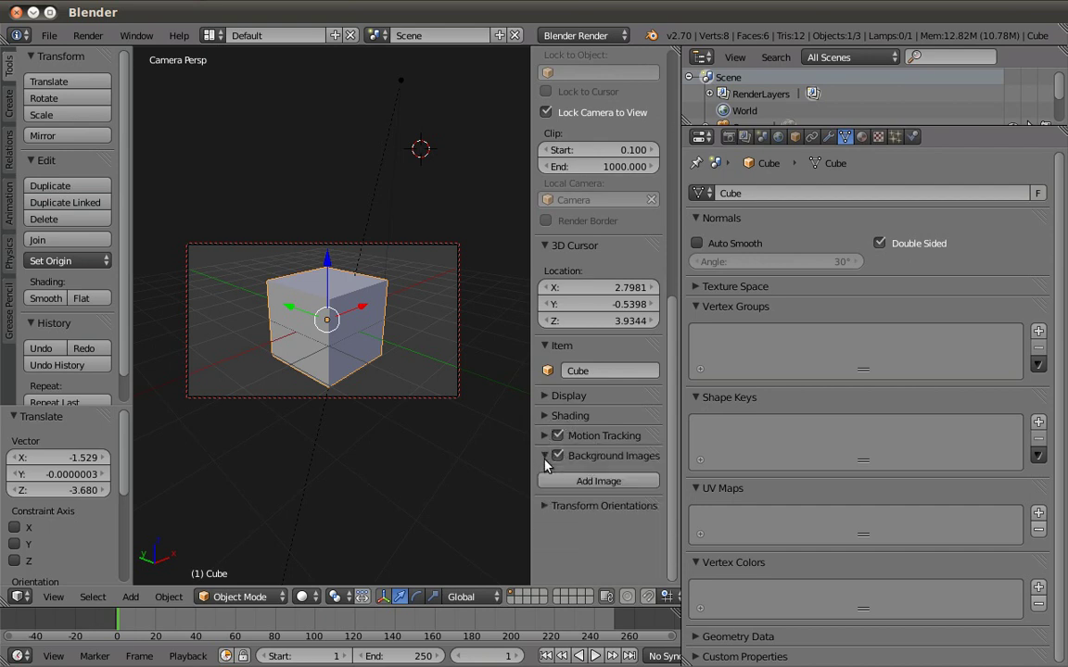
# Add a background image slot and switch to front orthographic wireframe view.
pyautogui.click(603, 483)
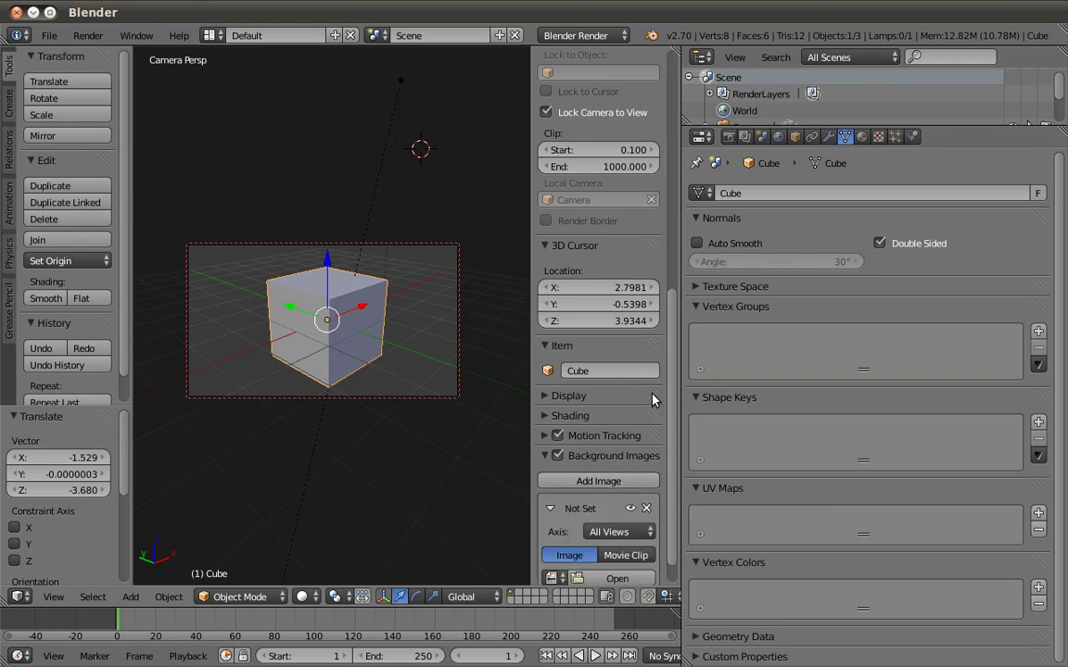
pyautogui.scroll(-1, 635, 401)
pyautogui.press('KP_5')
pyautogui.press('KP_1')
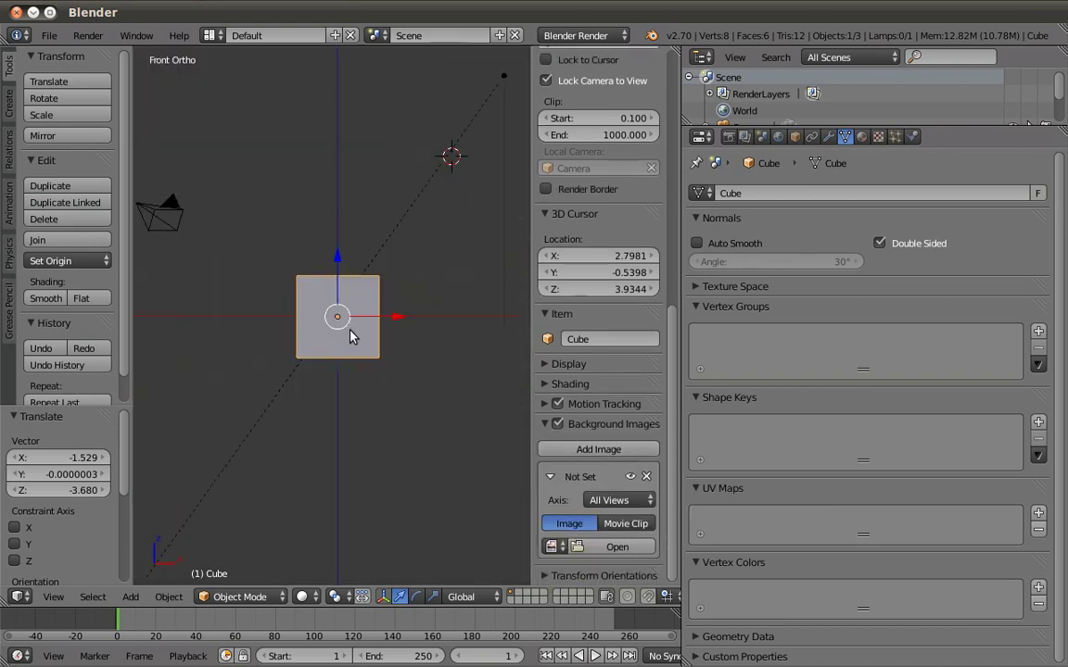
pyautogui.press('z')
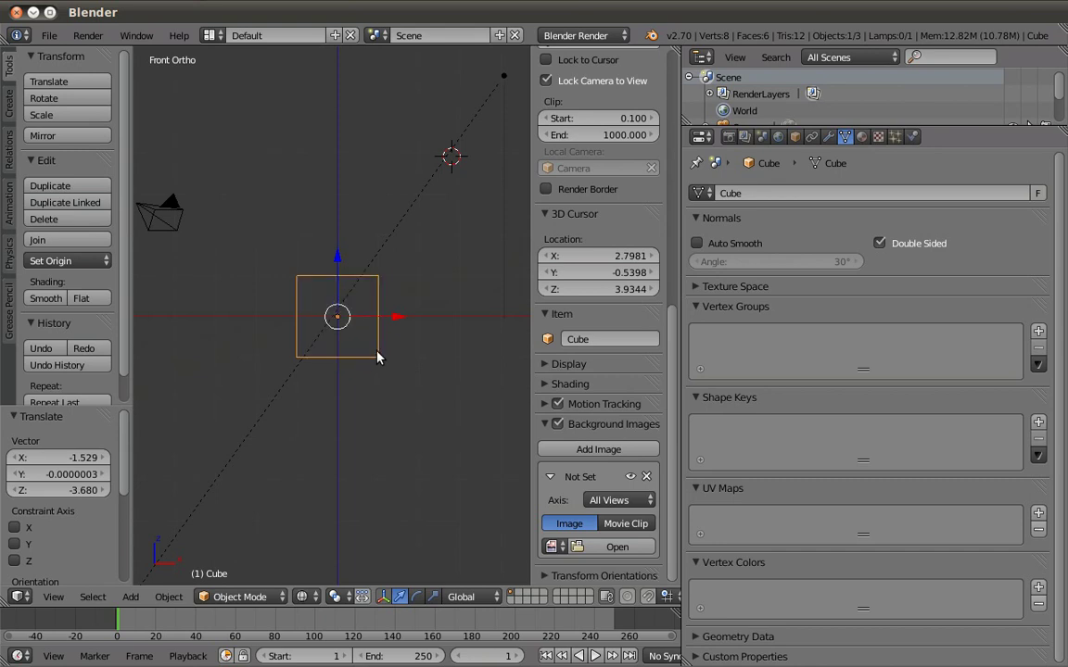
pyautogui.scroll(2, 388, 291)
pyautogui.scroll(2, 389, 292)
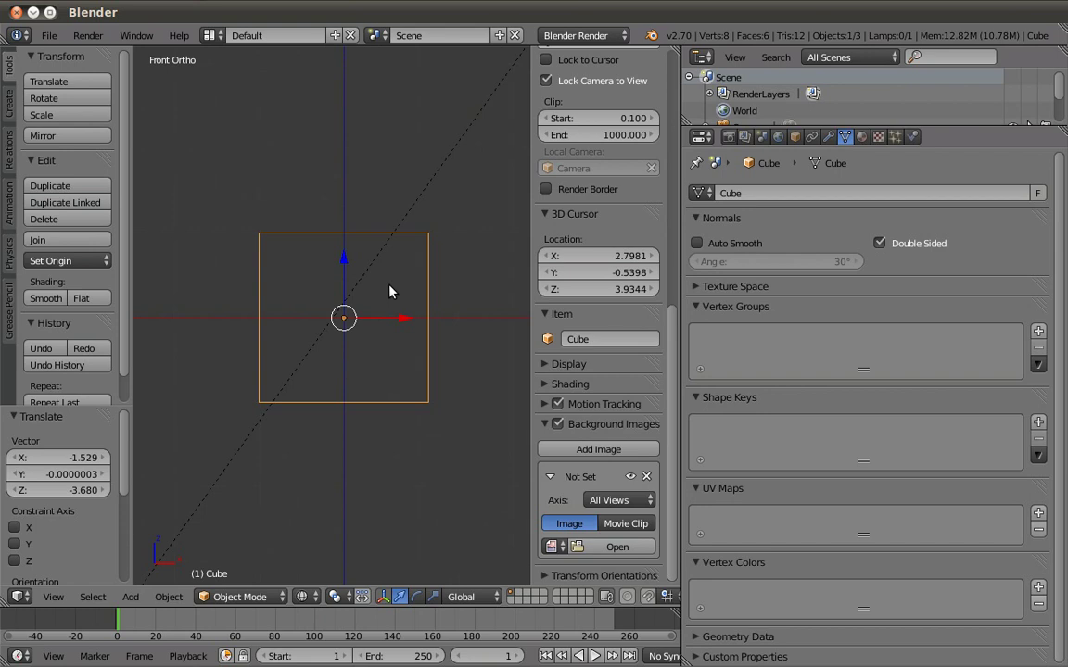
# Load the leaf picture 1.jpg from Pictures/gambar/daun as the background image.
pyautogui.click(617, 547)
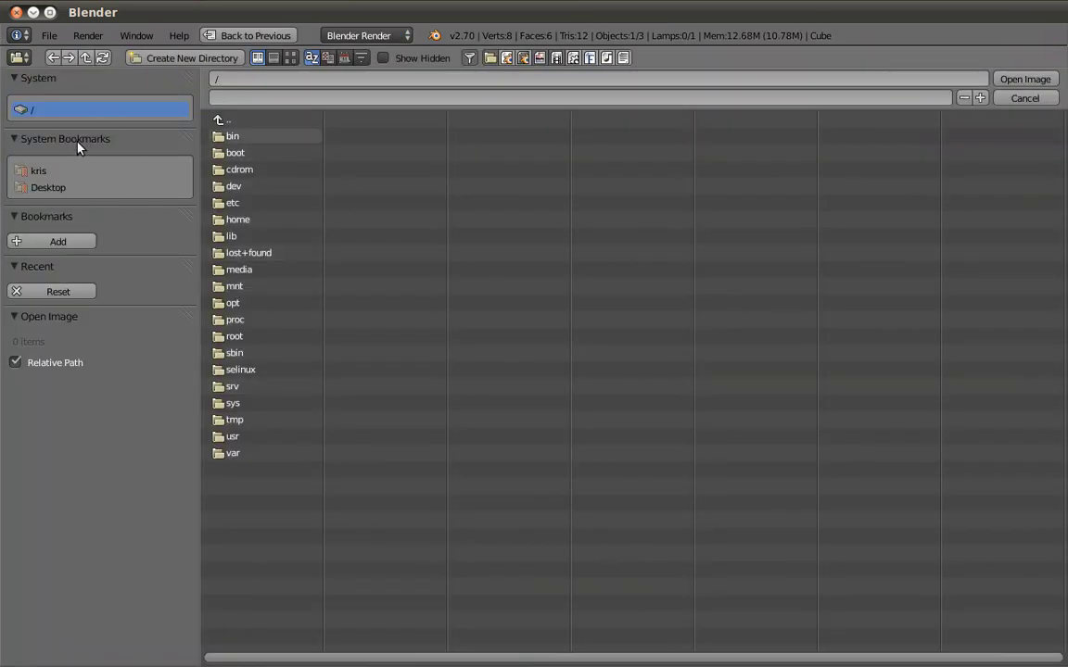
pyautogui.click(45, 174)
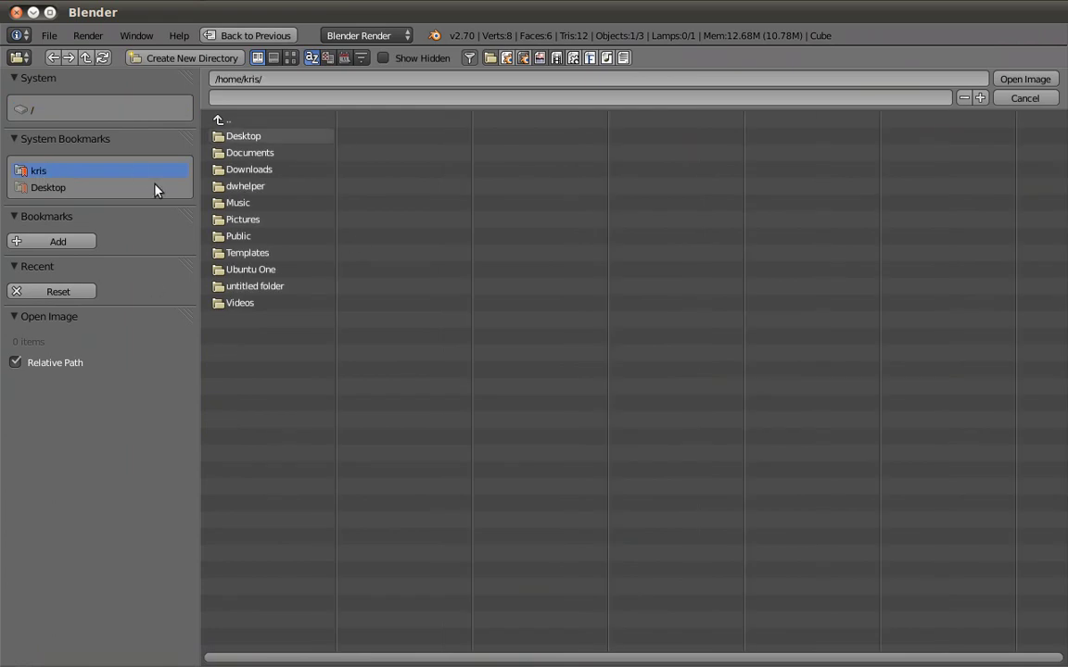
pyautogui.click(248, 220)
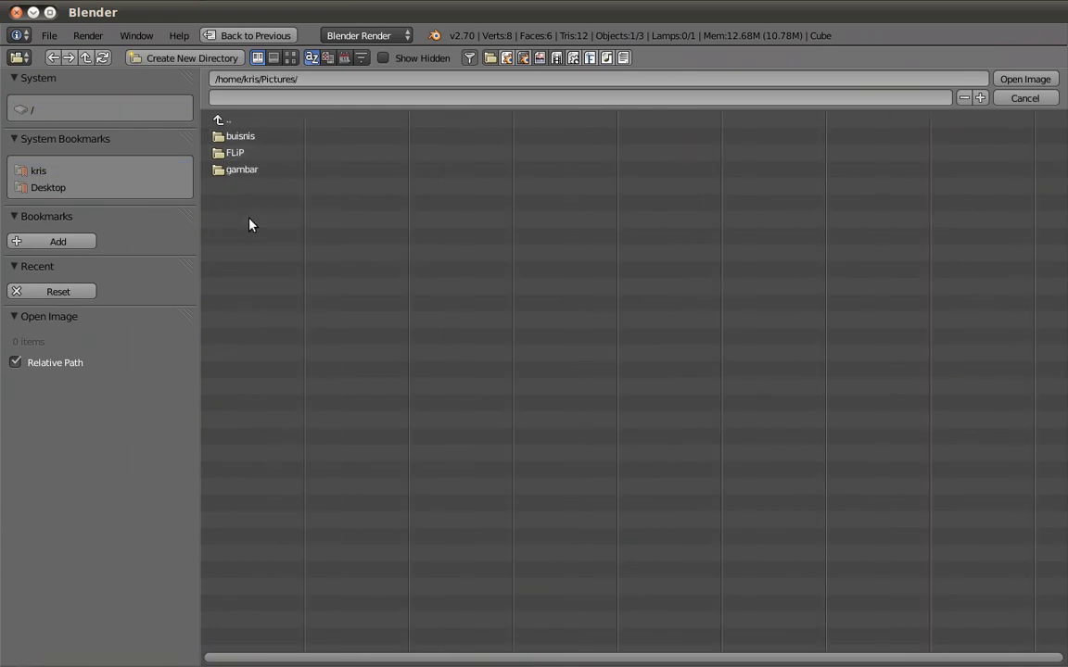
pyautogui.click(246, 171)
pyautogui.click(237, 153)
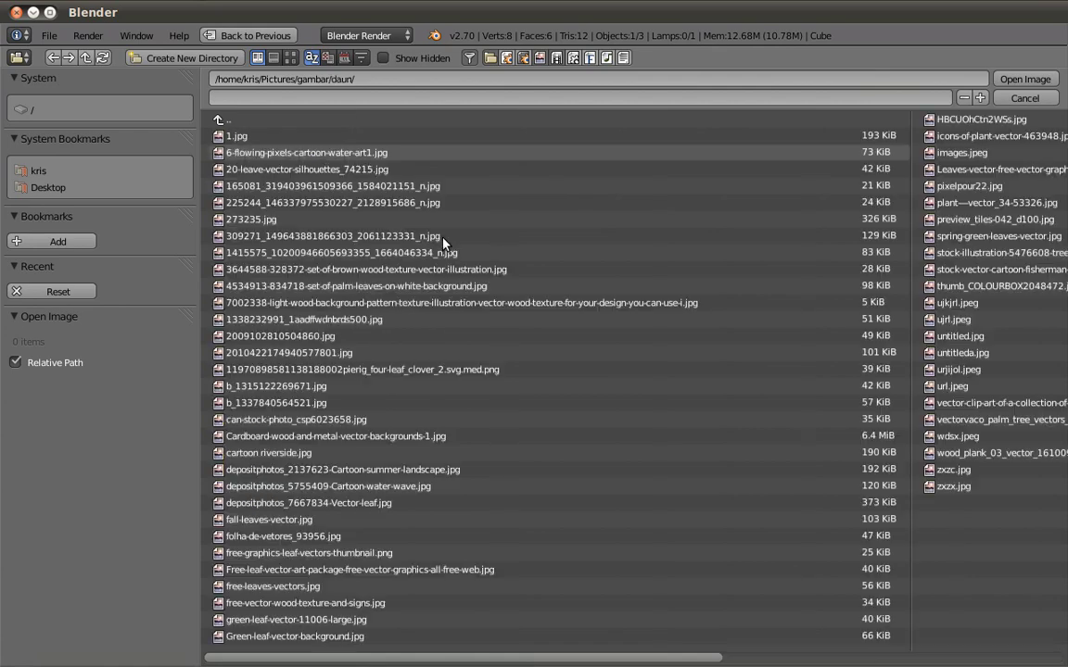
pyautogui.click(291, 58)
pyautogui.click(352, 167)
pyautogui.click(927, 79)
# Enter Edit Mode on the cube with its whole mesh selected.
pyautogui.scroll(-1, 296, 299)
pyautogui.scroll(-1, 305, 304)
pyautogui.scroll(-2, 291, 317)
pyautogui.scroll(3, 360, 347)
pyautogui.scroll(2, 360, 347)
pyautogui.scroll(1, 375, 331)
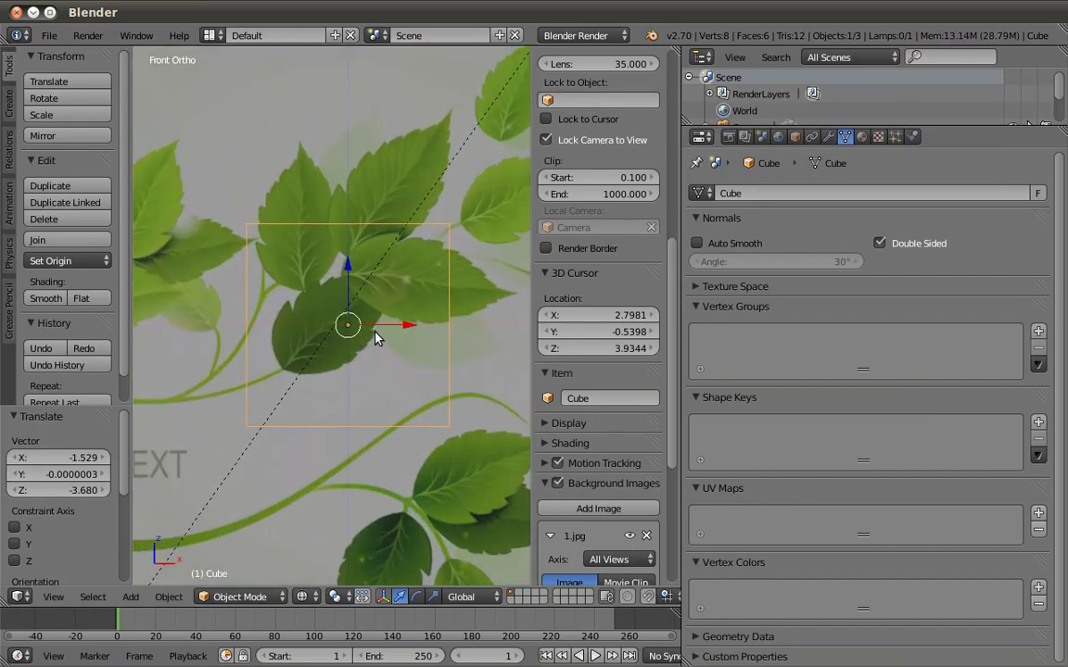
pyautogui.scroll(-1, 317, 359)
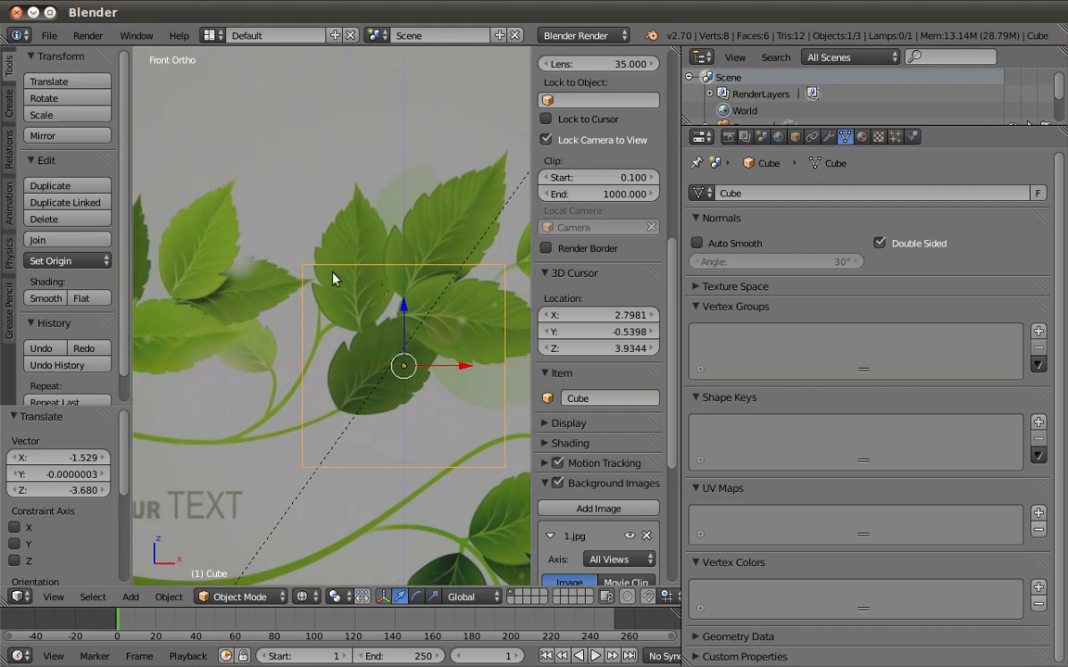
pyautogui.press('Tab')
pyautogui.scroll(1, 363, 336)
pyautogui.press('a')
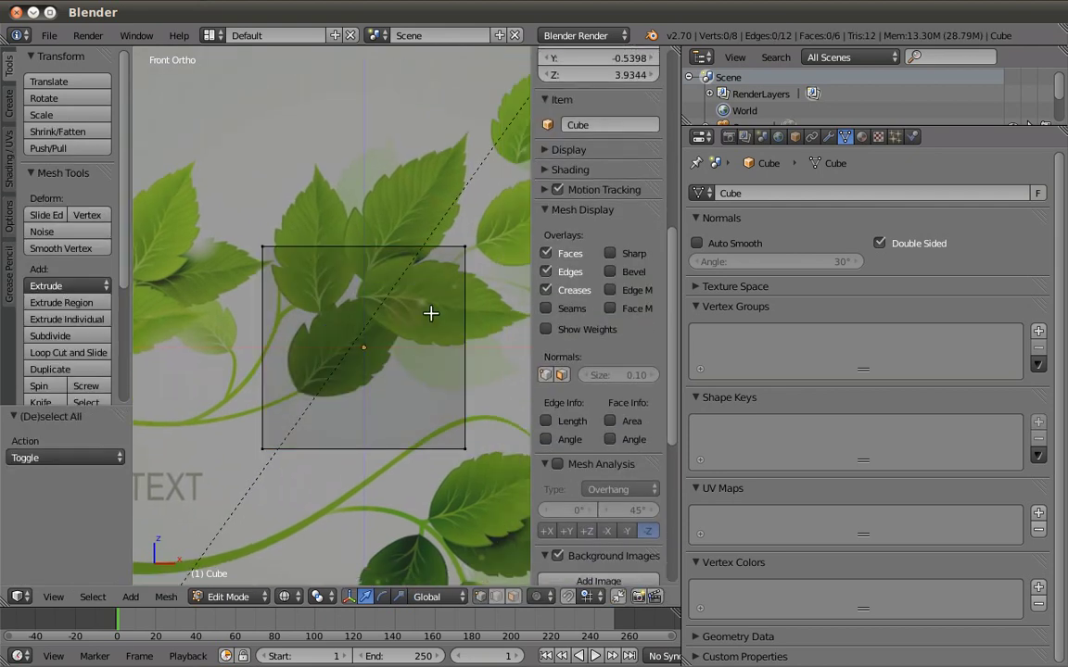
pyautogui.press('a')
# Rotate the cube mesh about -40° into a diamond, then return to Object Mode.
pyautogui.press('r')
pyautogui.click(383, 227)
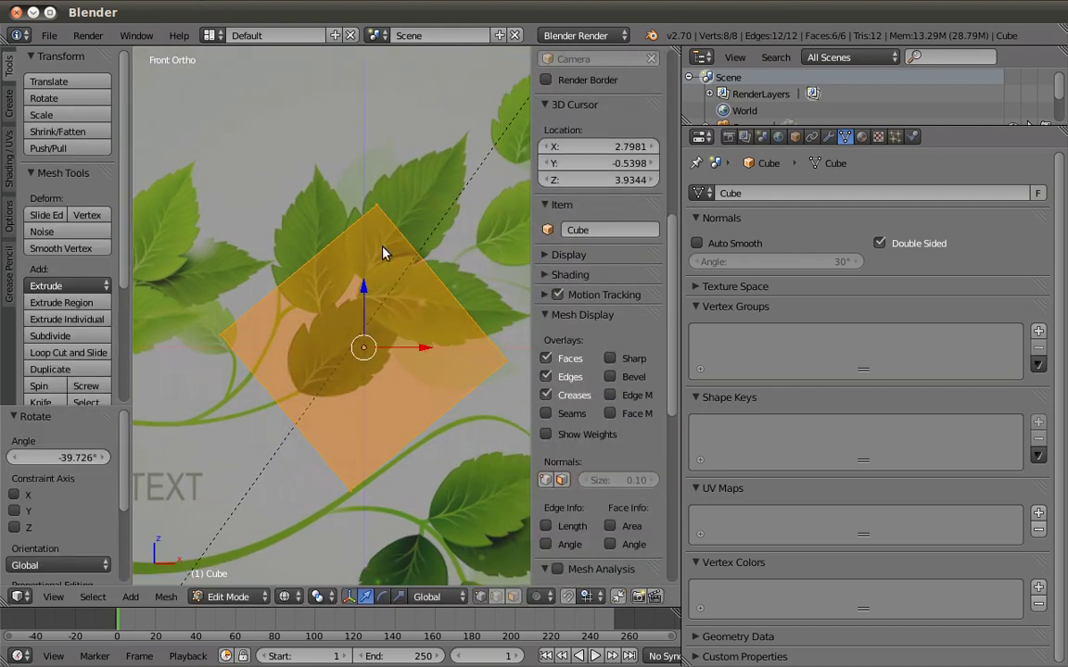
pyautogui.press('Tab')
pyautogui.scroll(-2, 288, 284)
pyautogui.keyDown('shift'); pyautogui.moveTo(310, 410); pyautogui.dragTo(338, 358, button='middle'); pyautogui.keyUp('shift')
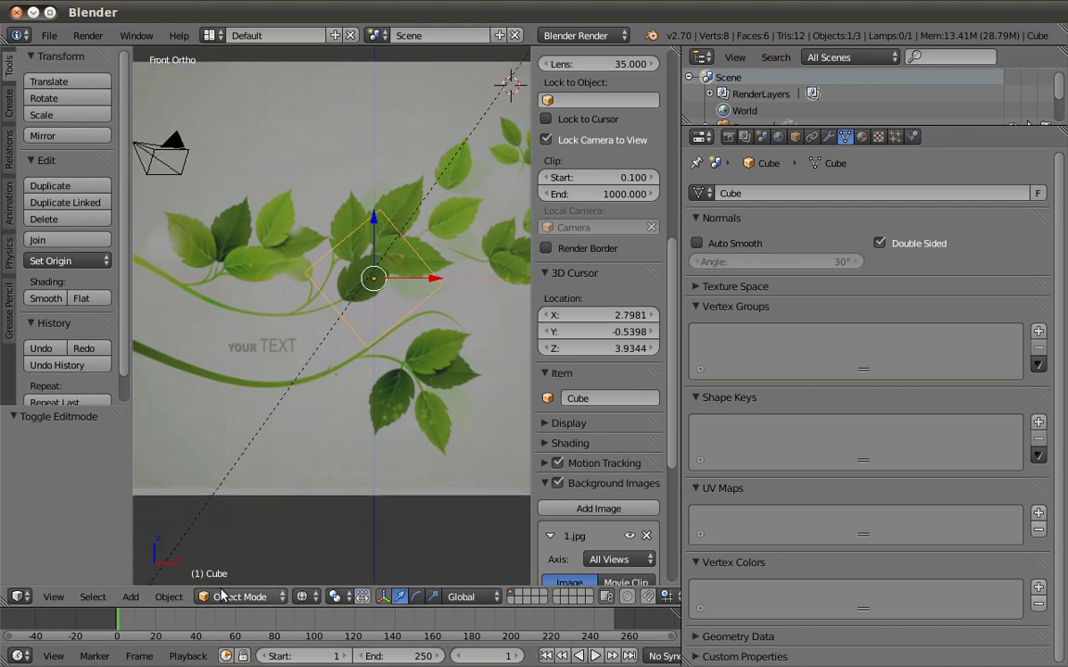
# Stay in Object Mode, deselect the cube, and orbit into User Perspective to view it tilted.
pyautogui.click(239, 597)
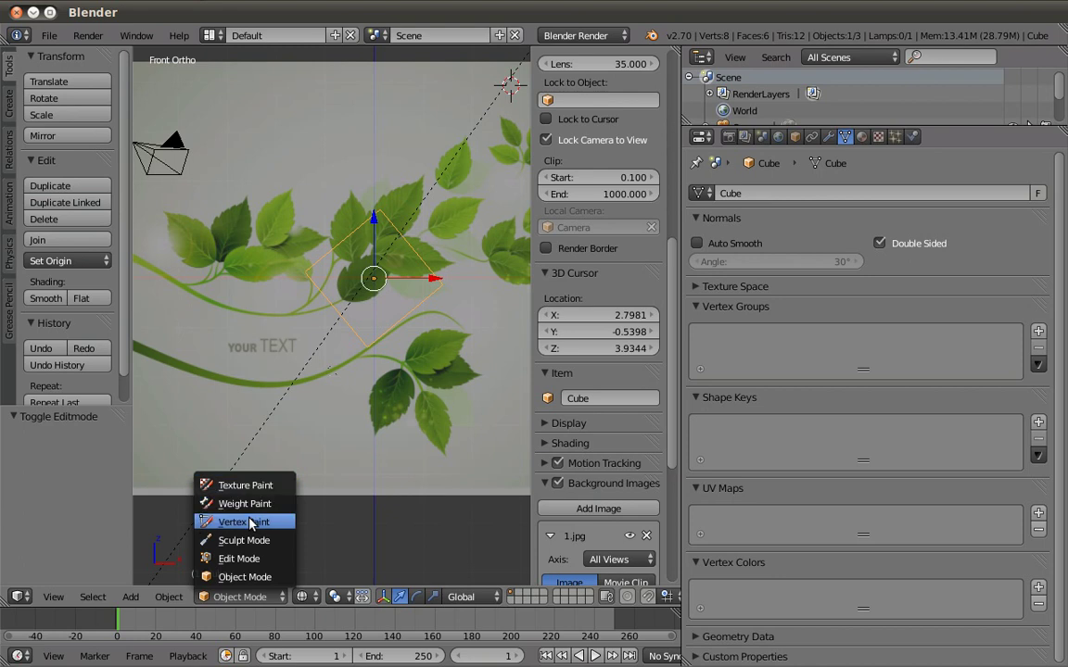
pyautogui.click(232, 576)
pyautogui.click(241, 597)
pyautogui.click(243, 574)
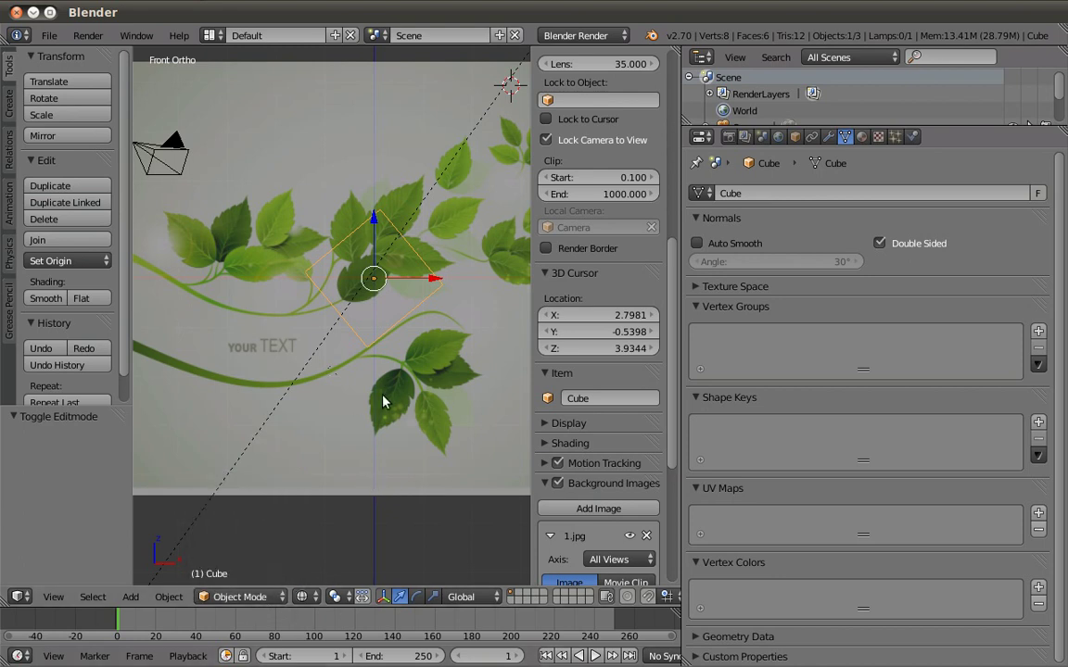
pyautogui.keyDown('shift'); pyautogui.moveTo(381, 400); pyautogui.dragTo(386, 410, button='middle'); pyautogui.keyUp('shift')
pyautogui.press('a')
pyautogui.moveTo(385, 362)
pyautogui.mouseDown(button='middle')
pyautogui.moveTo(485, 434)
pyautogui.moveTo(453, 460)
pyautogui.moveTo(305, 465)
pyautogui.mouseUp(button='middle')
pyautogui.moveTo(381, 369)
pyautogui.mouseDown(button='middle')
pyautogui.moveTo(340, 408)
pyautogui.moveTo(364, 408)
pyautogui.moveTo(357, 387)
pyautogui.mouseUp(button='middle')
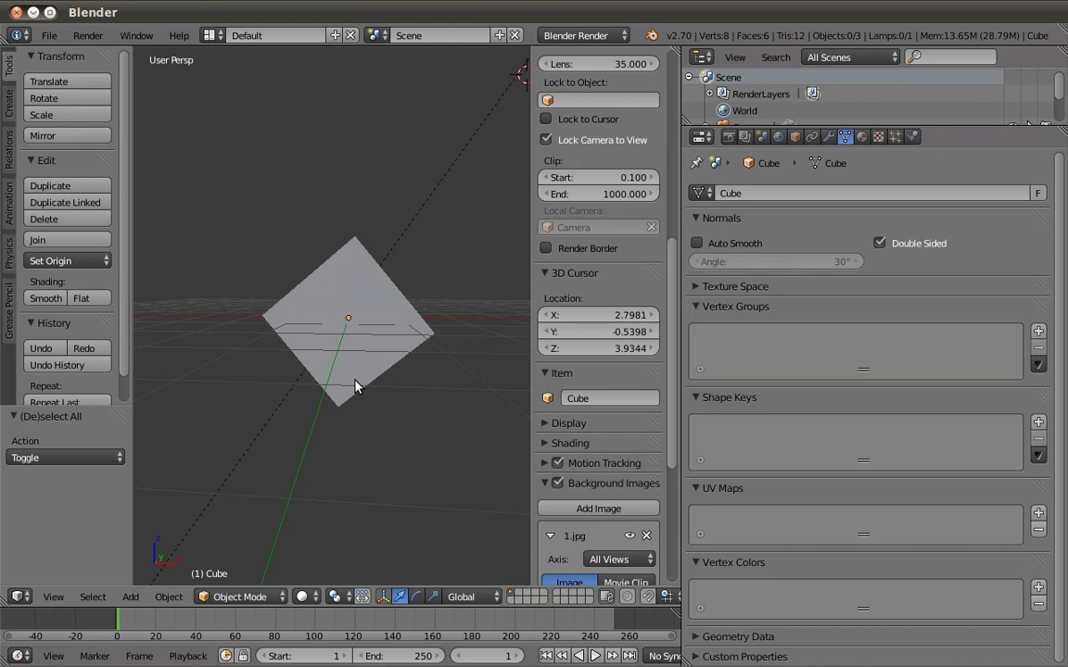
pyautogui.moveTo(358, 363)
pyautogui.mouseDown(button='middle')
pyautogui.moveTo(394, 334)
pyautogui.moveTo(447, 243)
pyautogui.moveTo(420, 240)
pyautogui.mouseUp(button='middle')
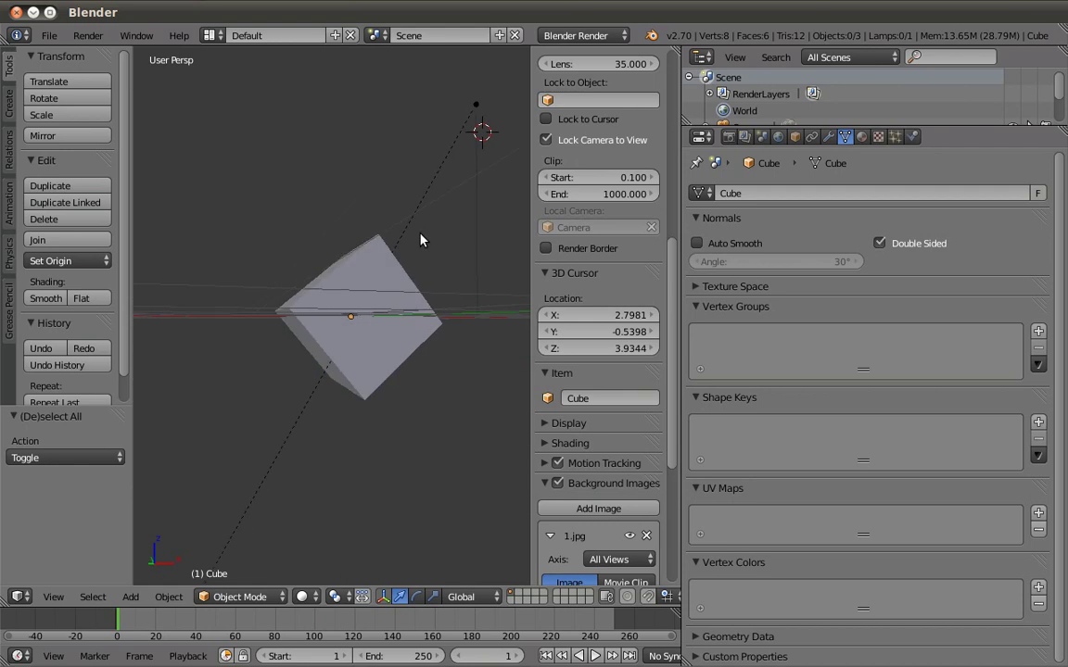